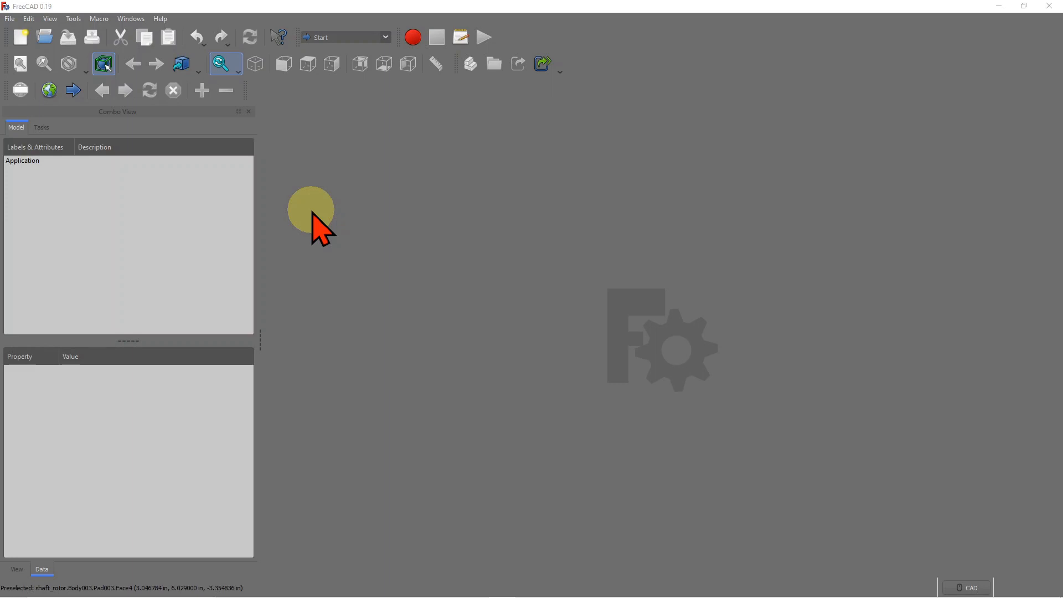
Step: Open the crank, Cylinder, Piston and shaft_rotor documents together from the Piece_parts folder
{"action": "left_click", "coordinate": [10, 19]}
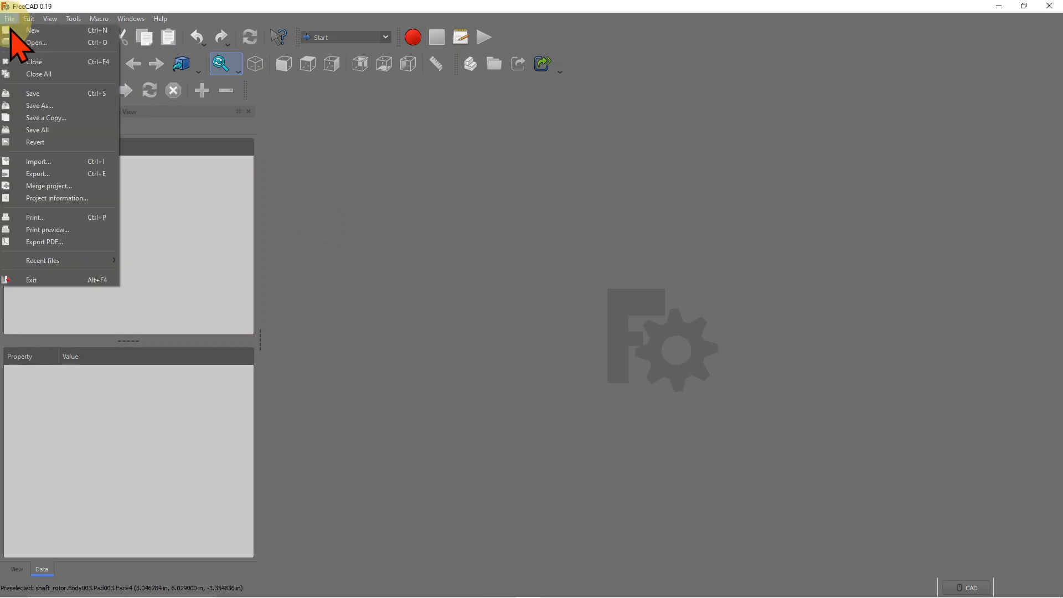
{"action": "left_click", "coordinate": [28, 43]}
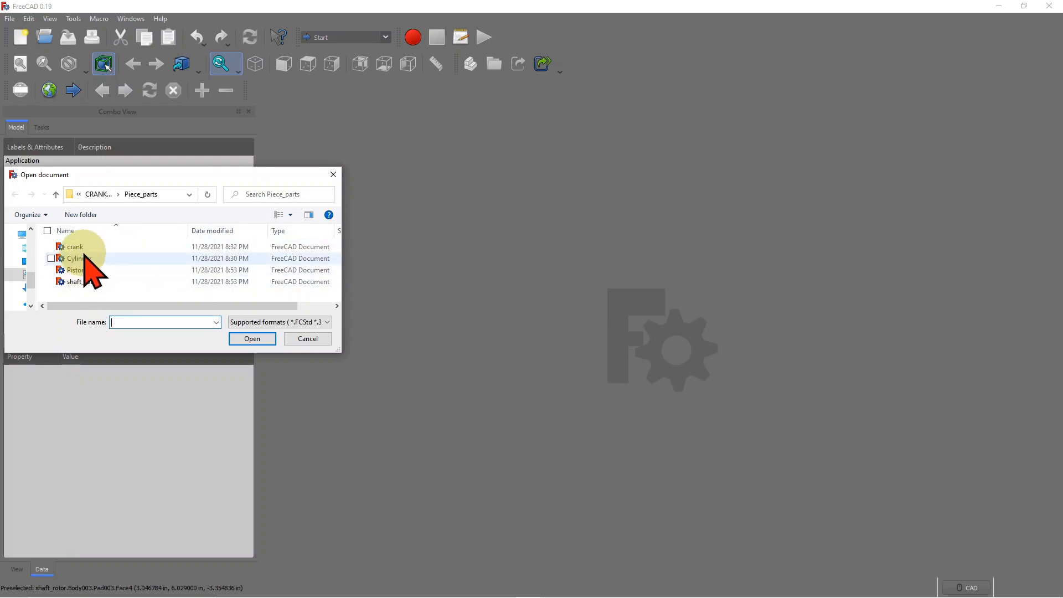
{"action": "left_click", "coordinate": [72, 247]}
{"action": "left_click", "coordinate": [81, 282], "text": "ctrl"}
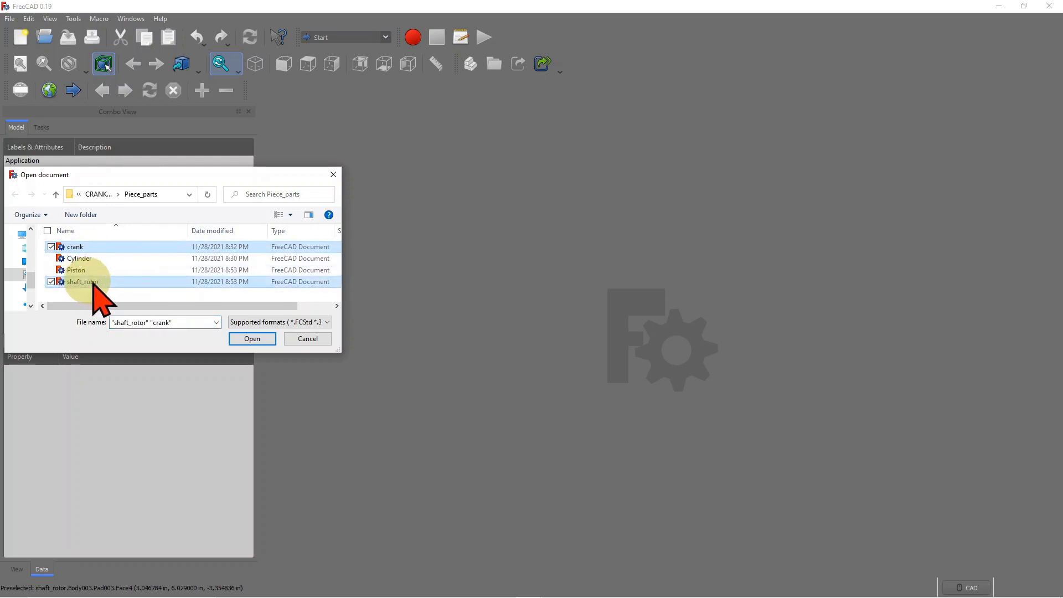
{"action": "left_click", "coordinate": [77, 258], "text": "shift"}
{"action": "left_click", "coordinate": [79, 271], "text": "shift"}
{"action": "left_click", "coordinate": [74, 247], "text": "shift"}
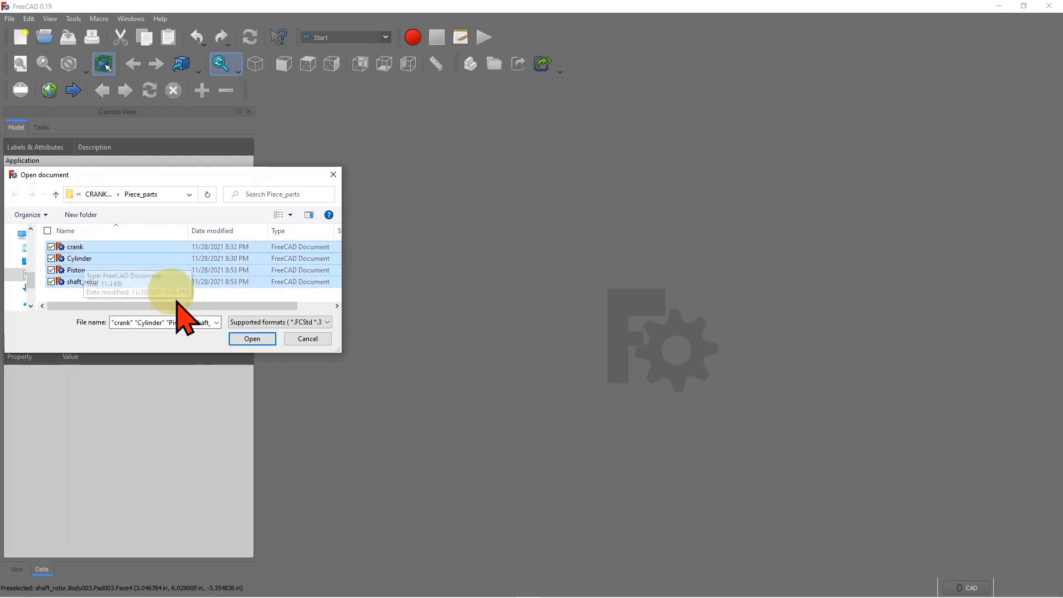
{"action": "left_click", "coordinate": [252, 338]}
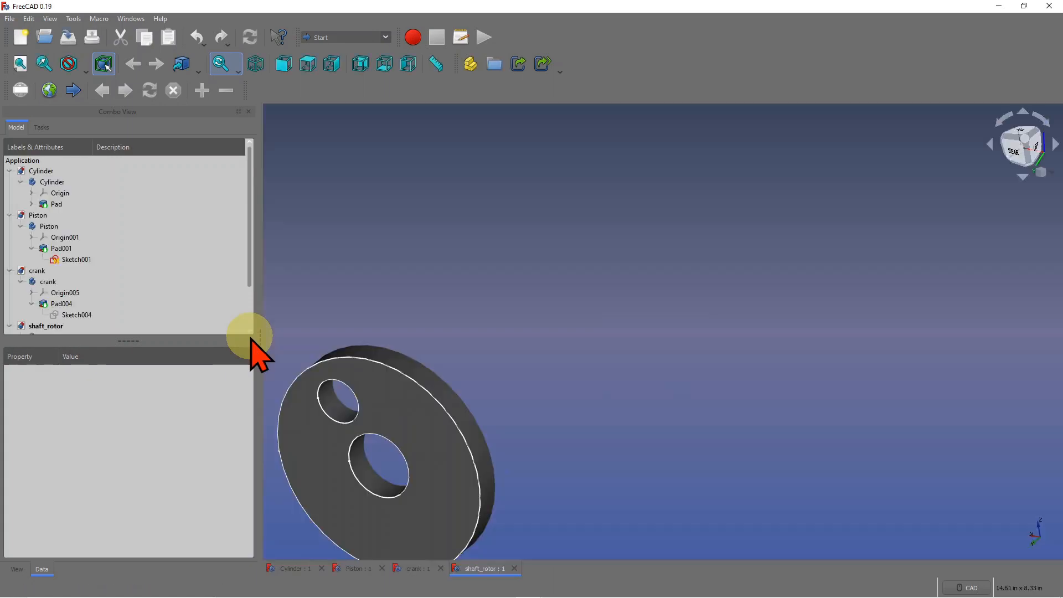
Step: Inspect the shaft_rotor disc and the crank from several angles, and display the crank shaded with its edges visible
{"action": "scroll", "coordinate": [656, 352], "scroll_direction": "down", "scroll_amount": 3}
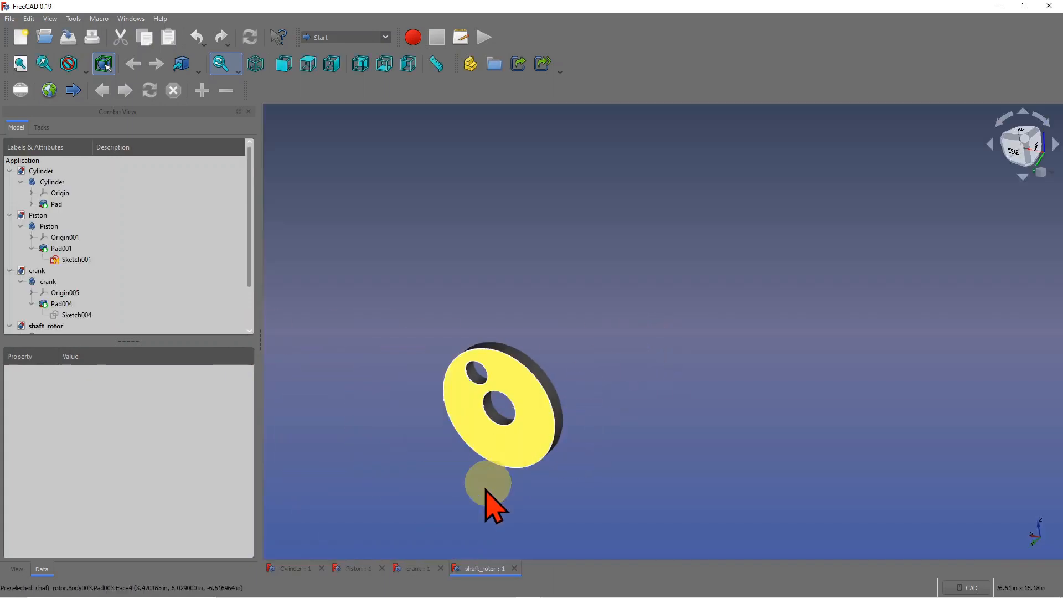
{"action": "scroll", "coordinate": [483, 502], "scroll_direction": "up", "scroll_amount": 5}
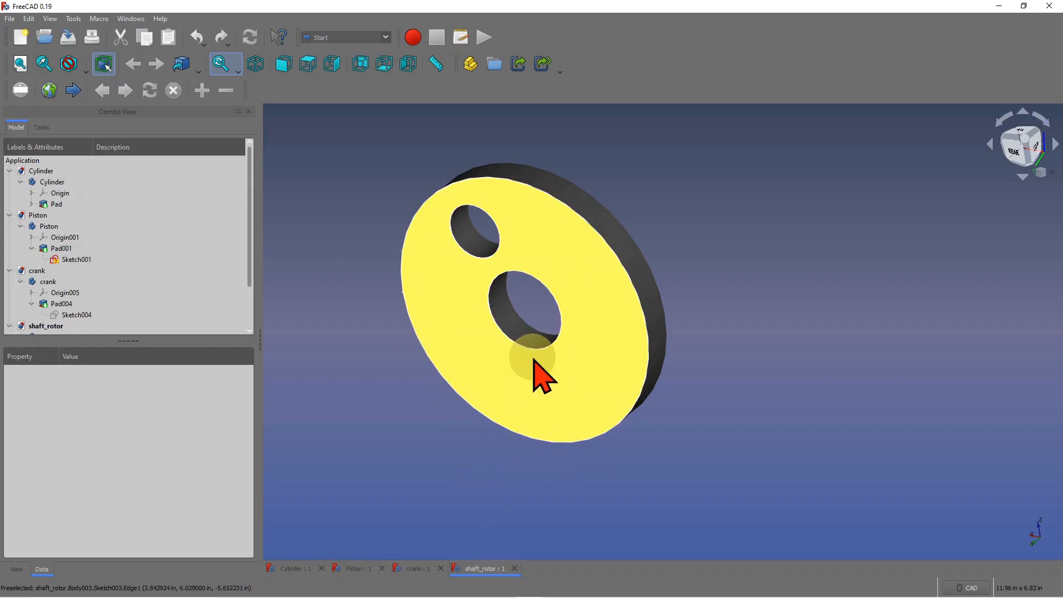
{"action": "left_click", "coordinate": [418, 567]}
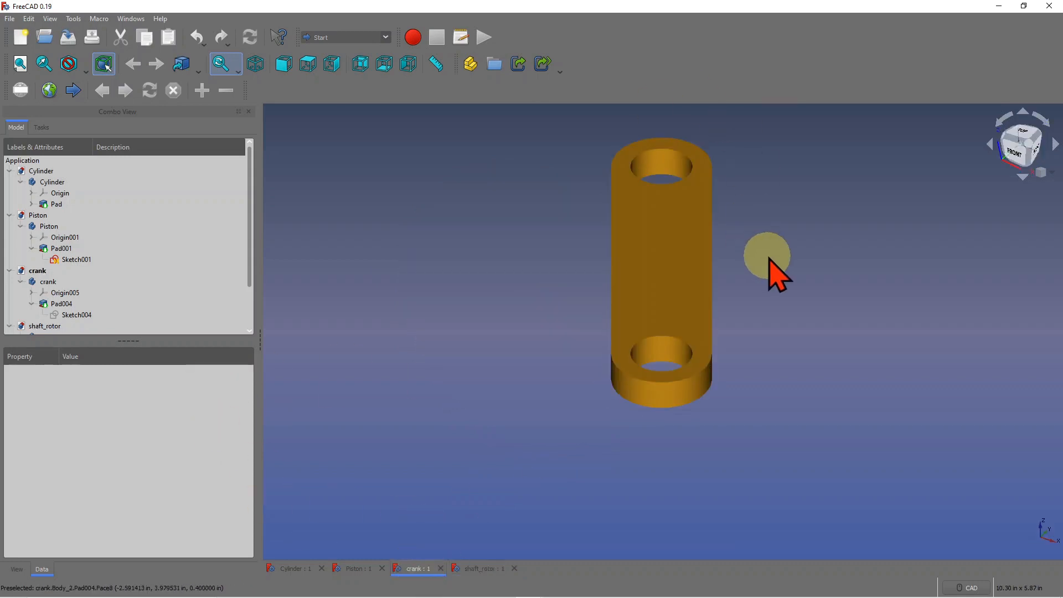
{"action": "key", "text": "5"}
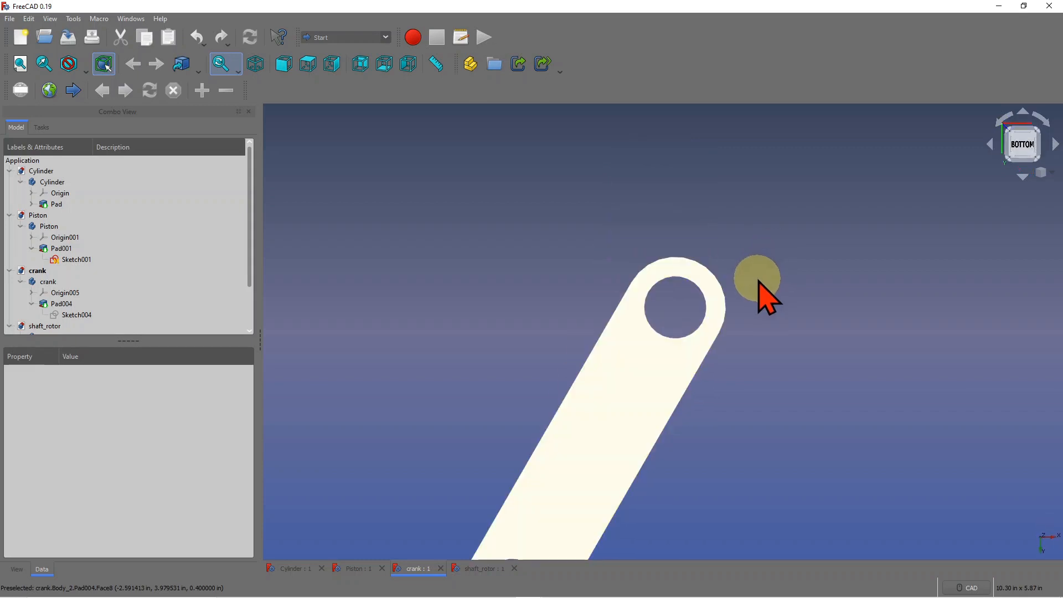
{"action": "middle_click_drag", "start_coordinate": [773, 302], "coordinate": [778, 301]}
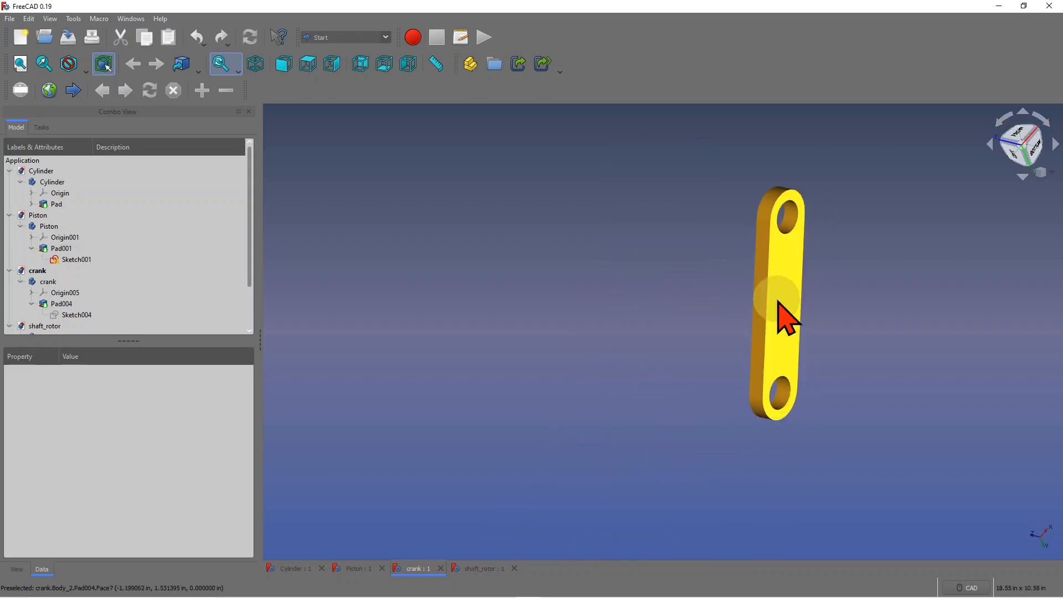
{"action": "key", "text": "v"}
{"action": "key", "text": "1"}
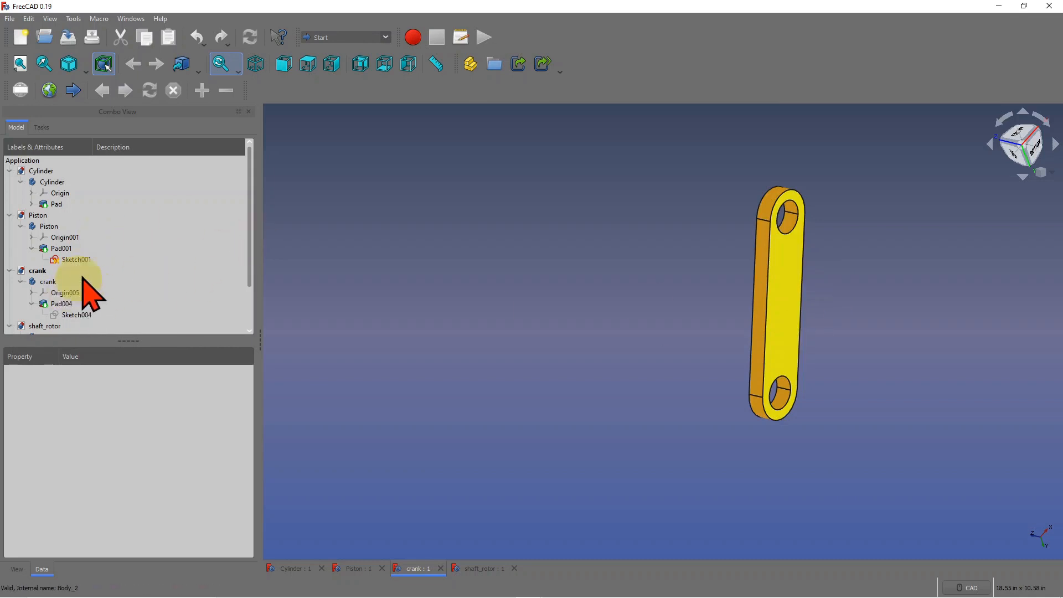
Step: View the Piston and Cylinder models, and display the cylinder shaded with its edges visible
{"action": "left_click", "coordinate": [369, 570]}
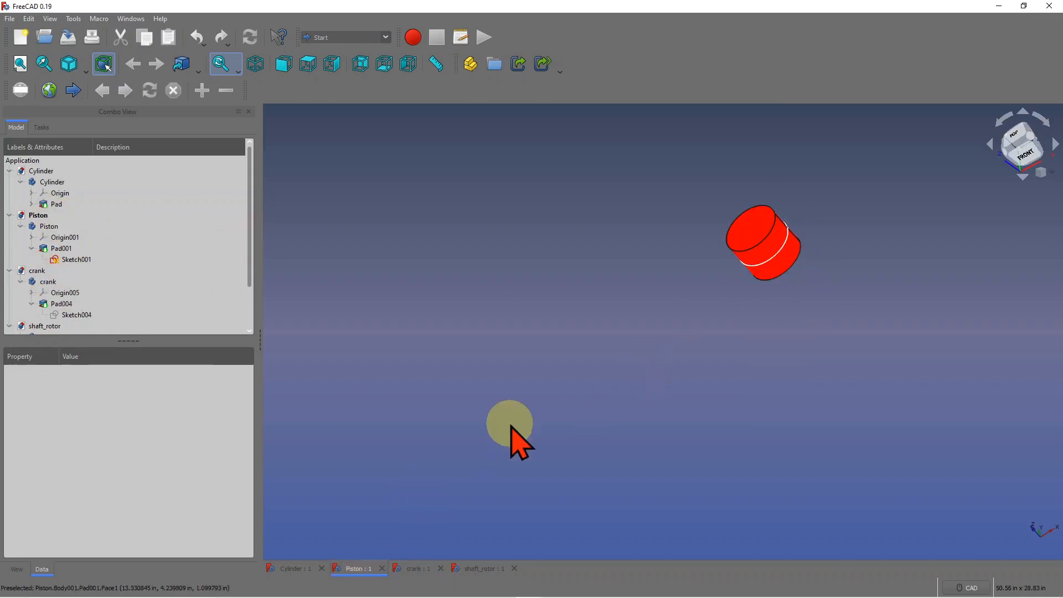
{"action": "left_click", "coordinate": [294, 570]}
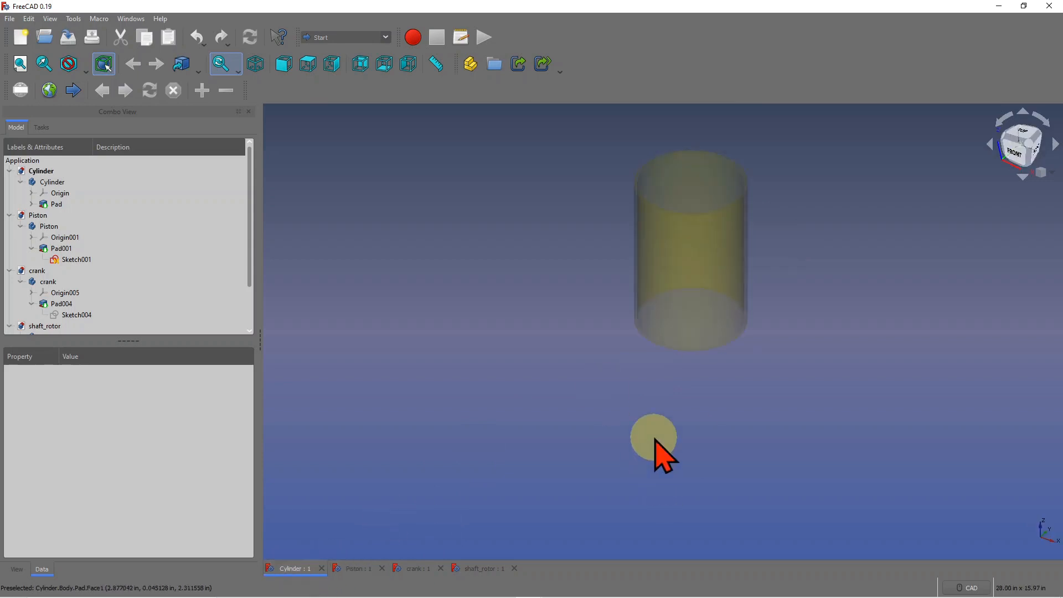
{"action": "key", "text": "v"}
{"action": "key", "text": "1"}
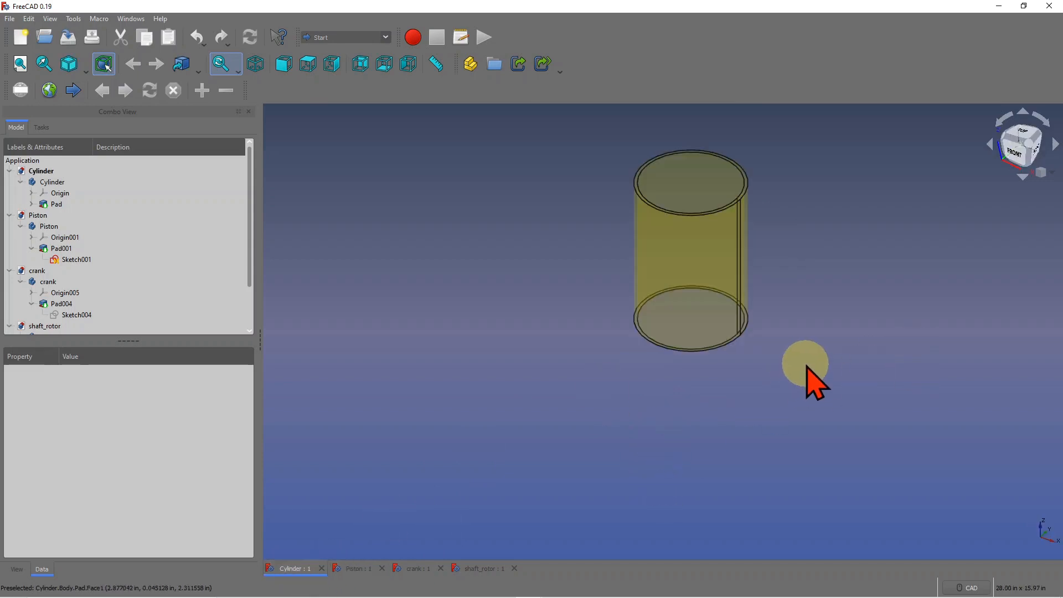
{"action": "middle_click_drag", "start_coordinate": [814, 382], "coordinate": [786, 340]}
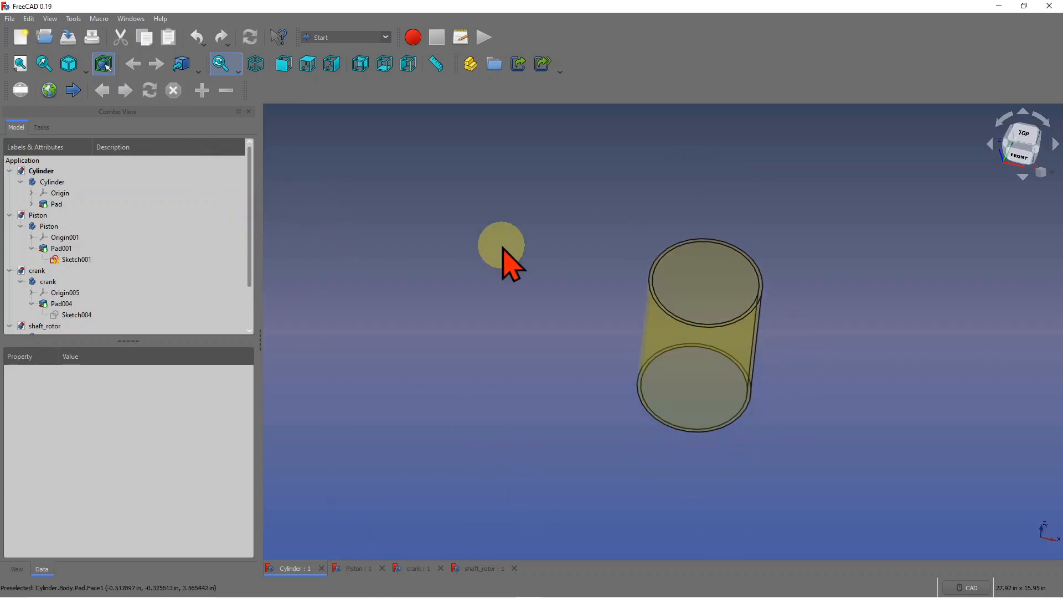
Step: Create a new document and save it as Piston_assembly in the Piece_parts folder
{"action": "left_click", "coordinate": [21, 38]}
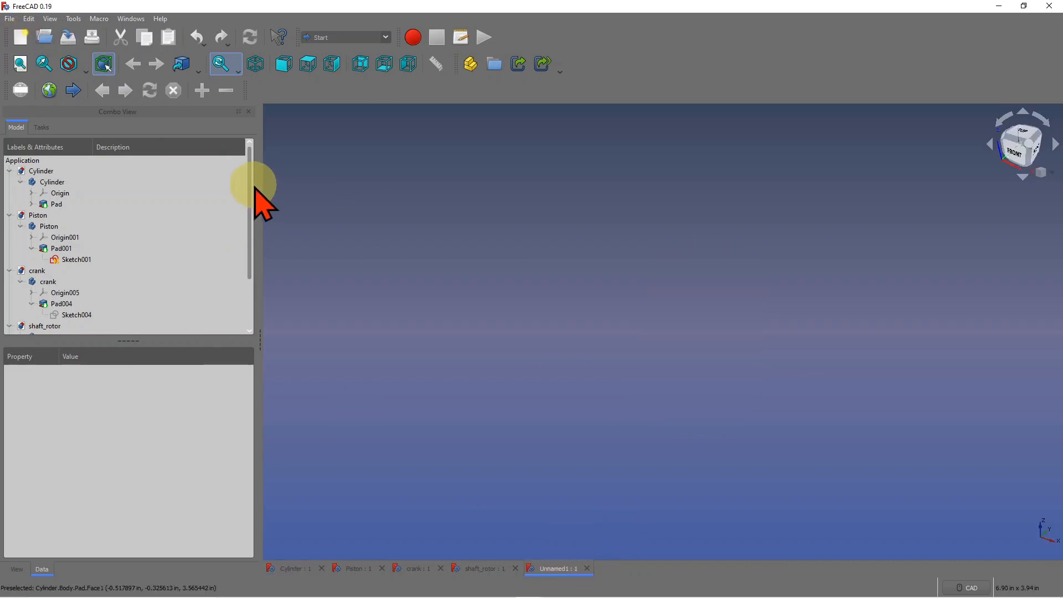
{"action": "left_click_drag", "start_coordinate": [250, 183], "coordinate": [257, 308]}
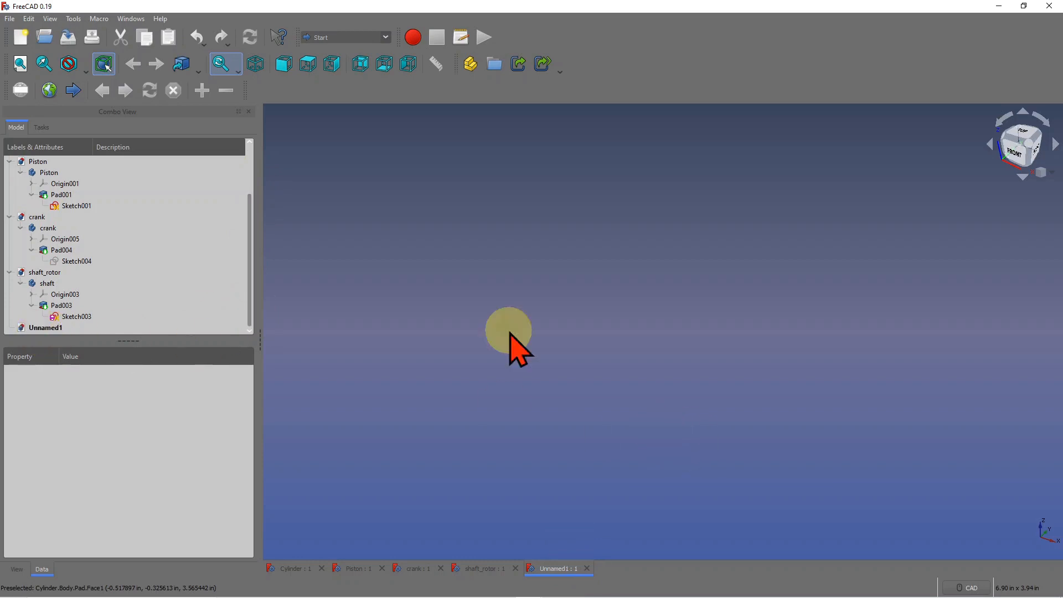
{"action": "left_click", "coordinate": [9, 18]}
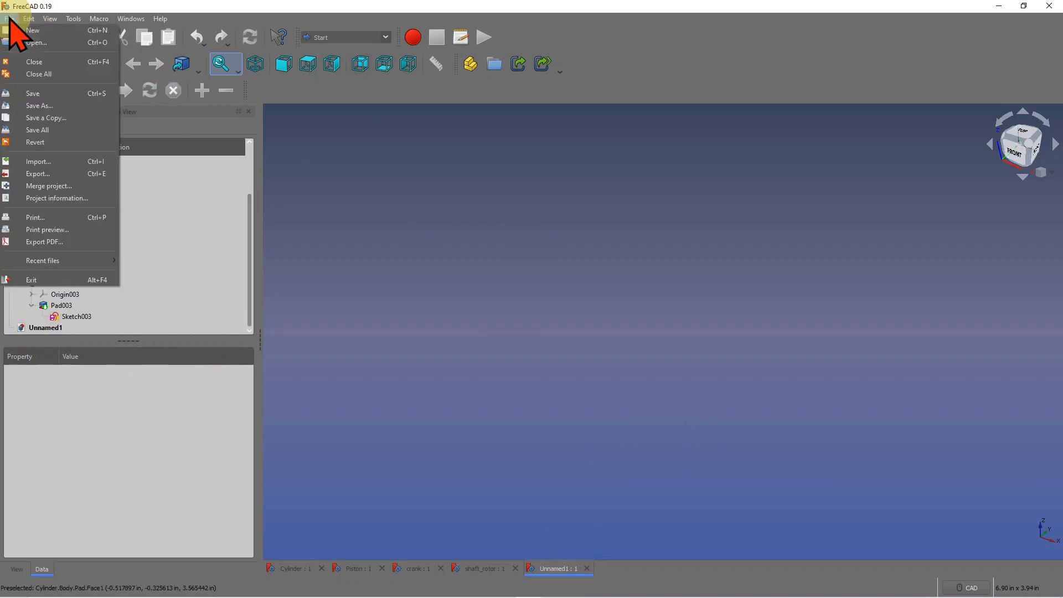
{"action": "left_click", "coordinate": [44, 107]}
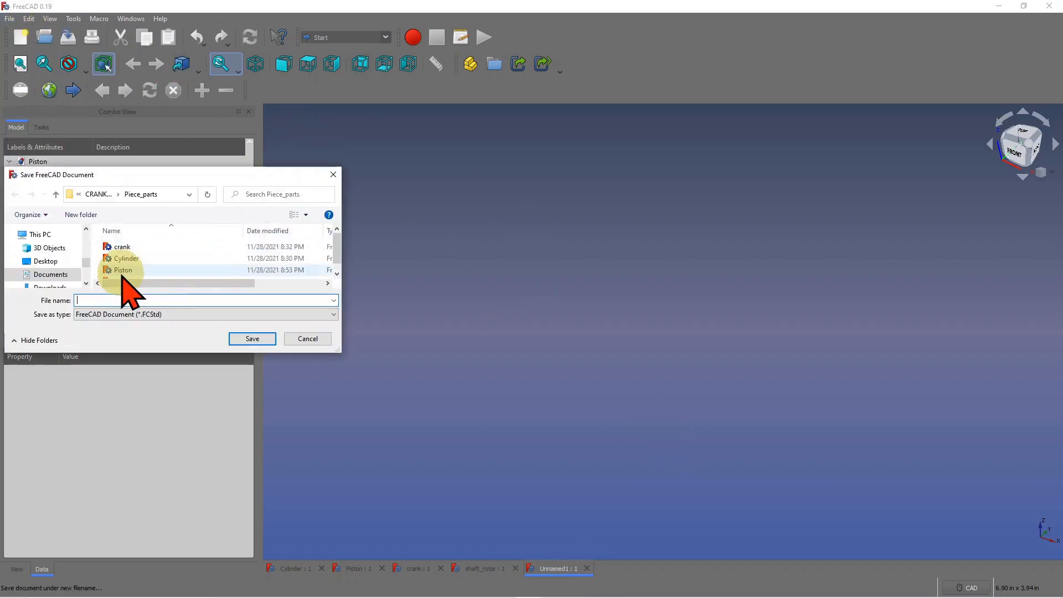
{"action": "type", "text": "Pis"}
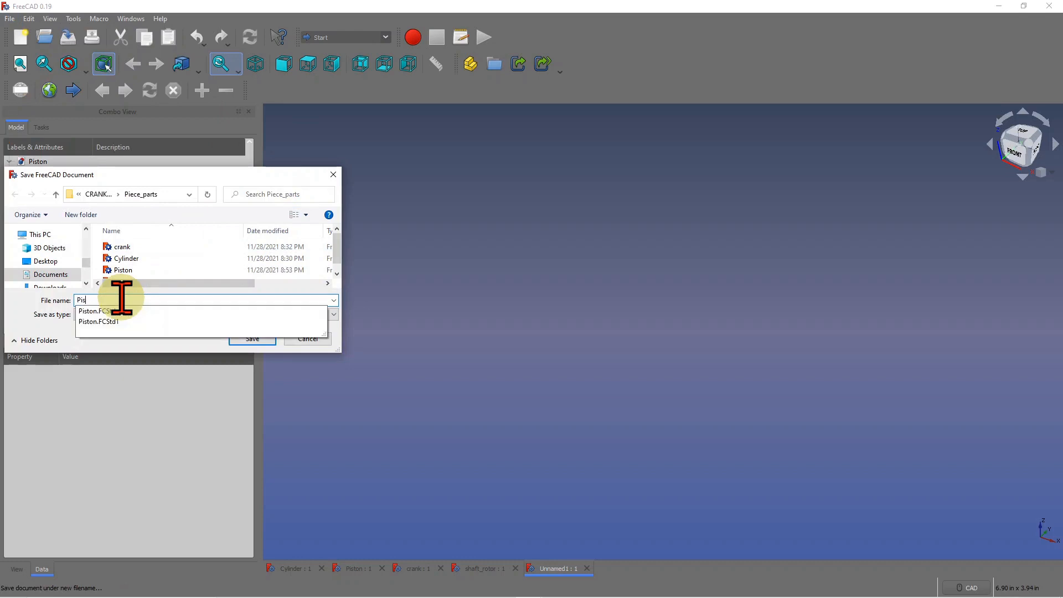
{"action": "type", "text": "ton_assembly"}
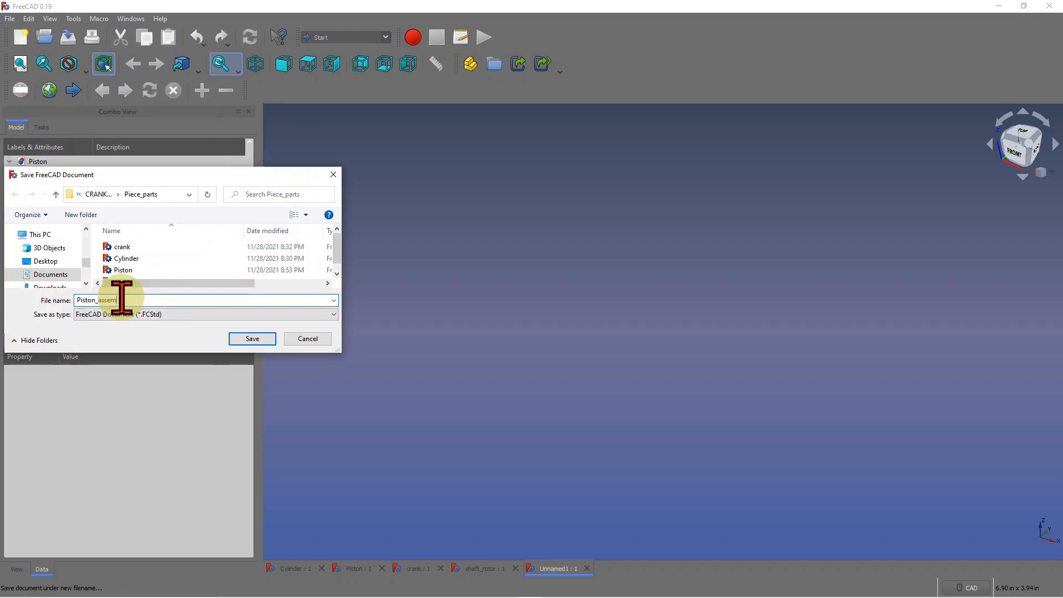
{"action": "left_click", "coordinate": [254, 339]}
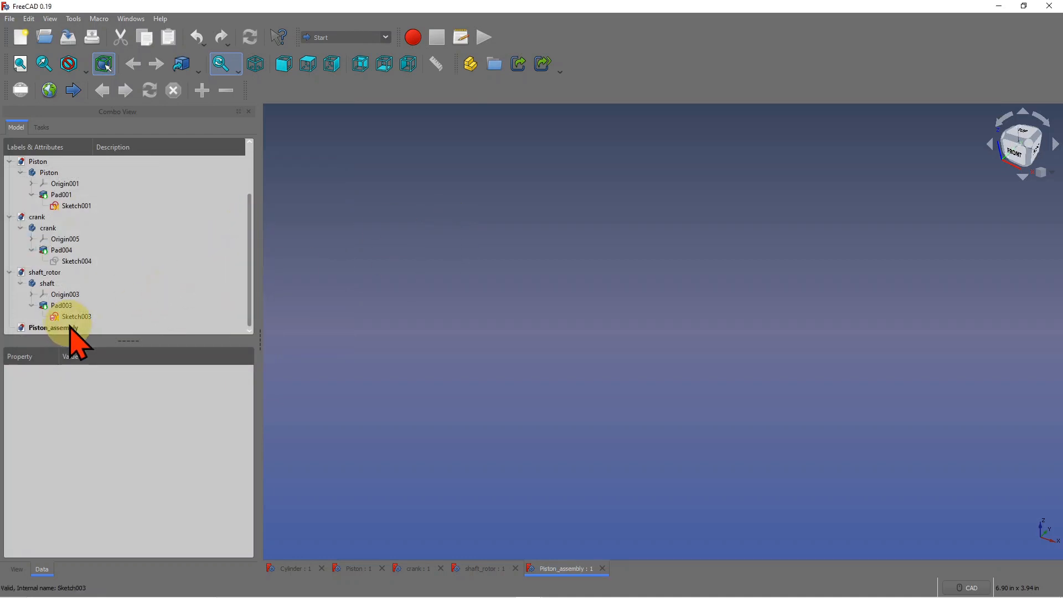
Step: Switch to the Assembly 4 workbench and create a new assembly in the Piston_assembly document
{"action": "left_click", "coordinate": [390, 37]}
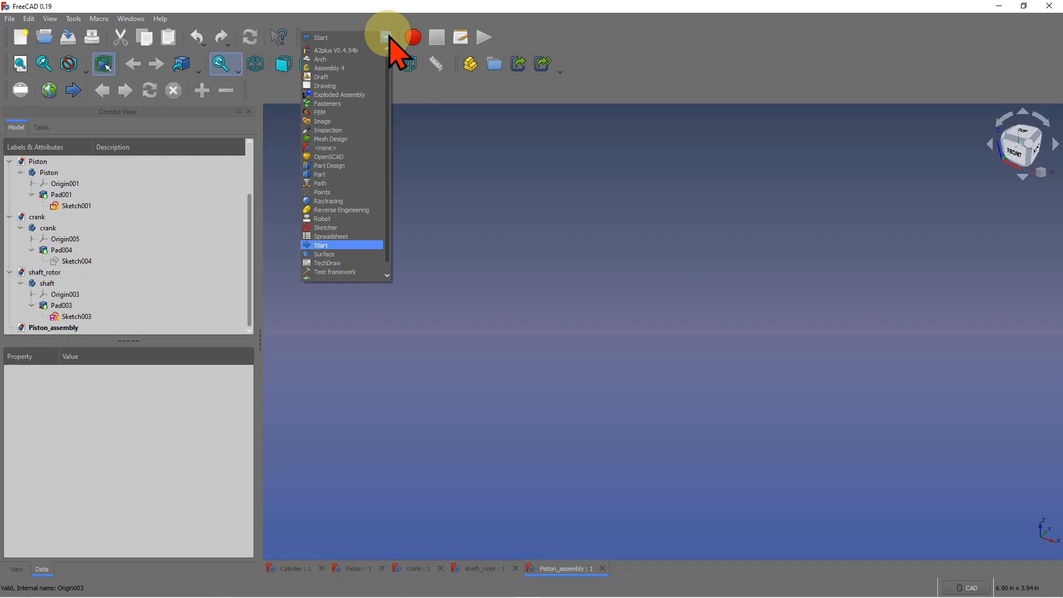
{"action": "left_click", "coordinate": [357, 69]}
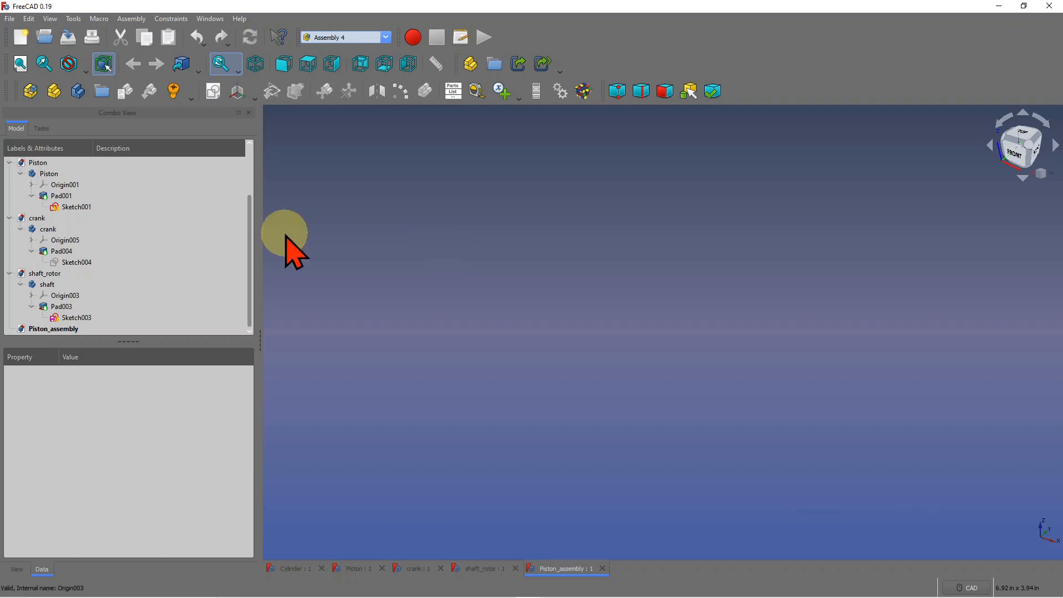
{"action": "left_click", "coordinate": [250, 226]}
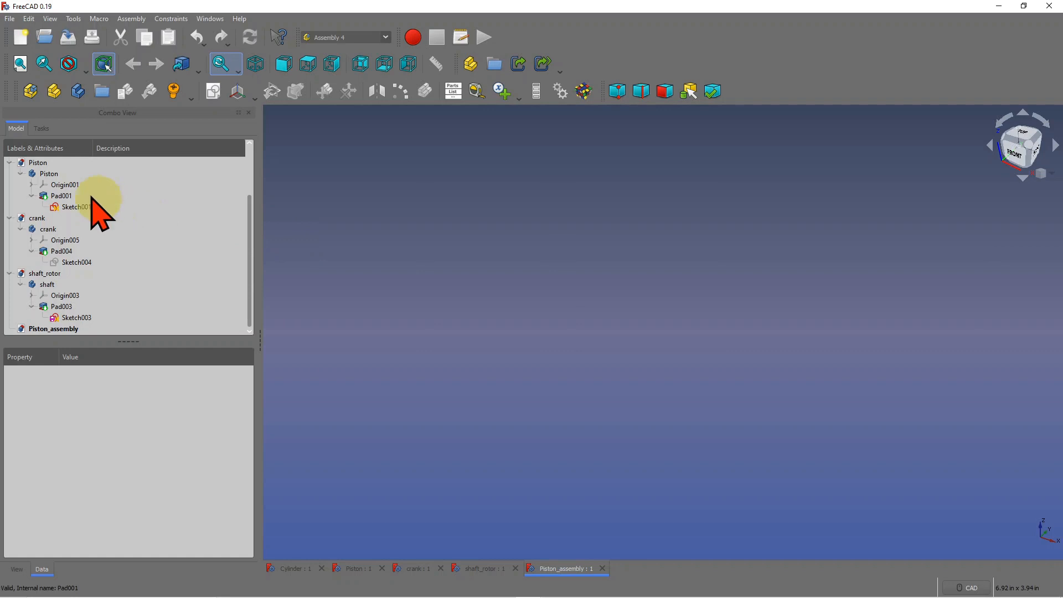
{"action": "left_click", "coordinate": [131, 342]}
{"action": "left_click_drag", "start_coordinate": [131, 343], "coordinate": [105, 369]}
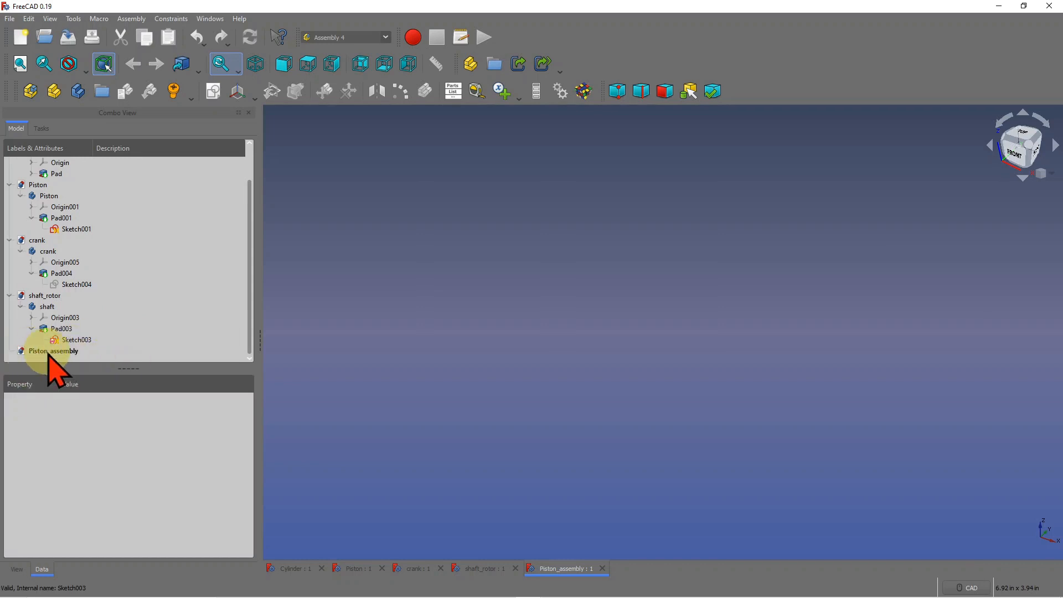
{"action": "left_click", "coordinate": [31, 92]}
Step: Copy the Piston body with all its dependencies into the Parts folder of Piston_assembly and expand that folder
{"action": "scroll", "coordinate": [247, 233], "scroll_direction": "down", "scroll_amount": 1}
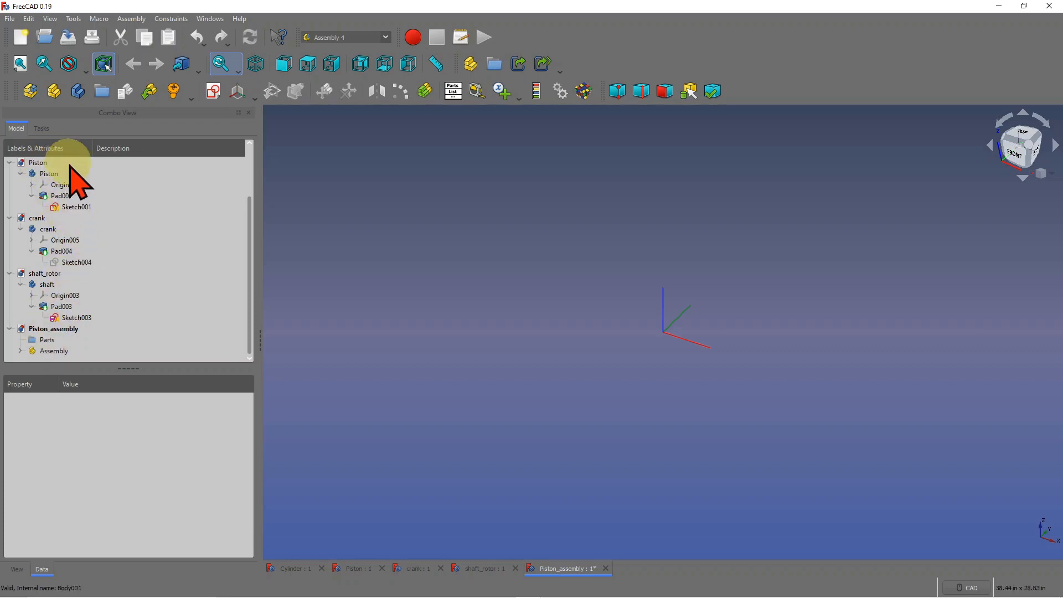
{"action": "left_click", "coordinate": [48, 174]}
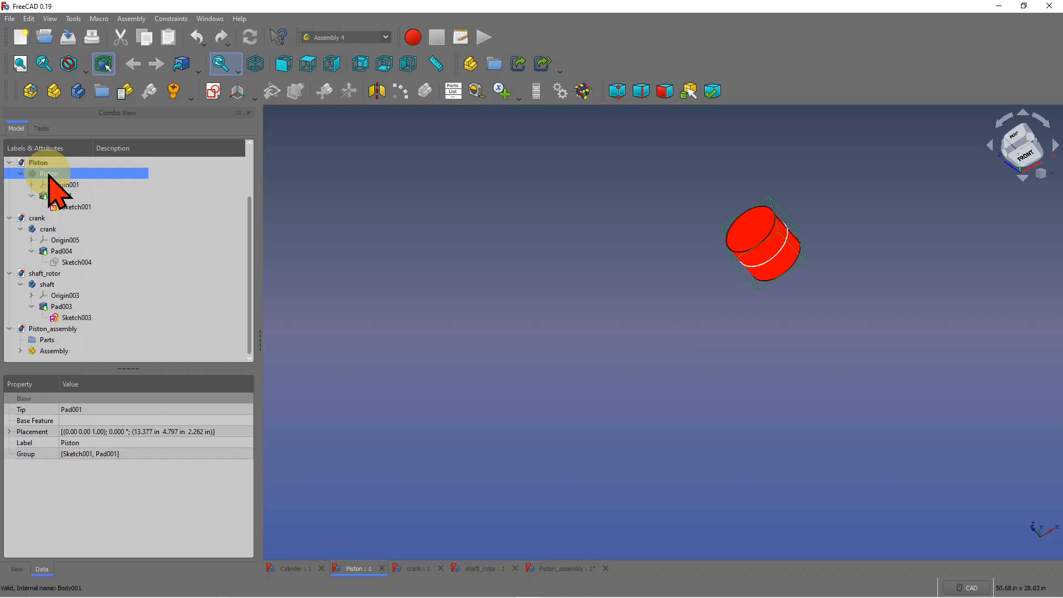
{"action": "right_click", "coordinate": [51, 179]}
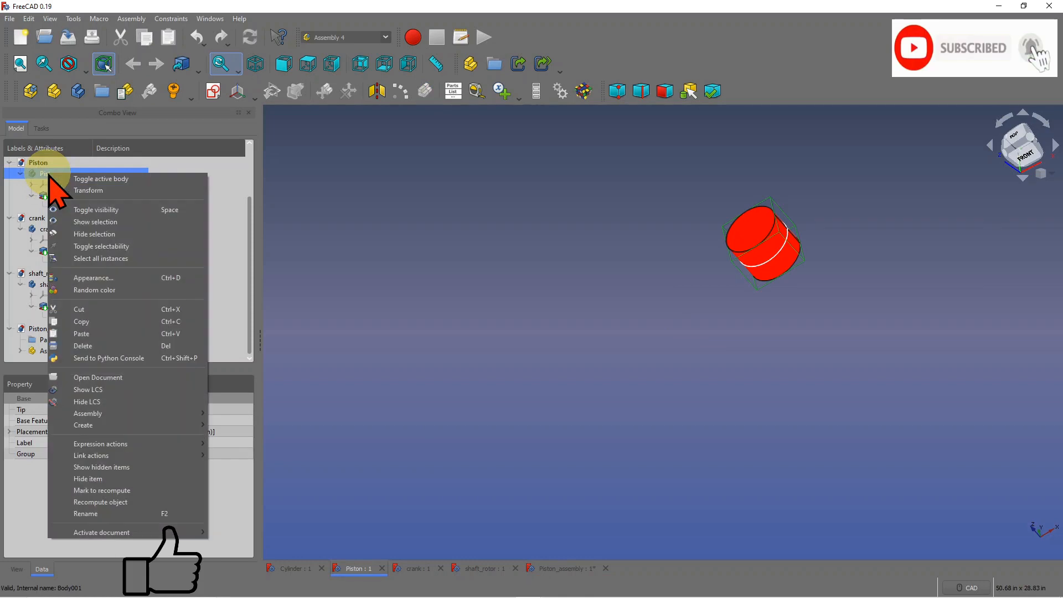
{"action": "left_click", "coordinate": [89, 321]}
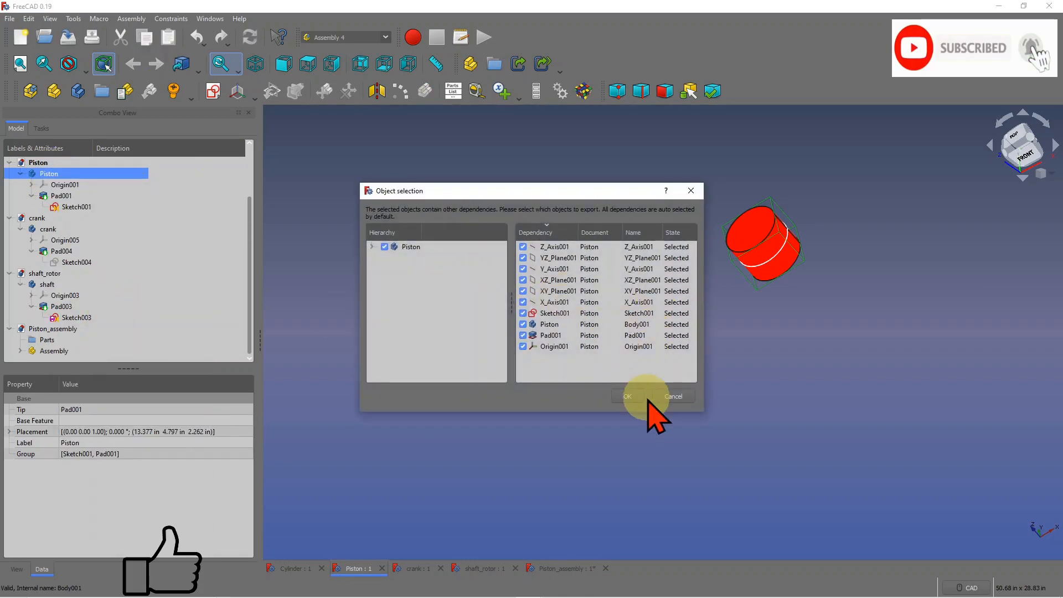
{"action": "left_click", "coordinate": [627, 396]}
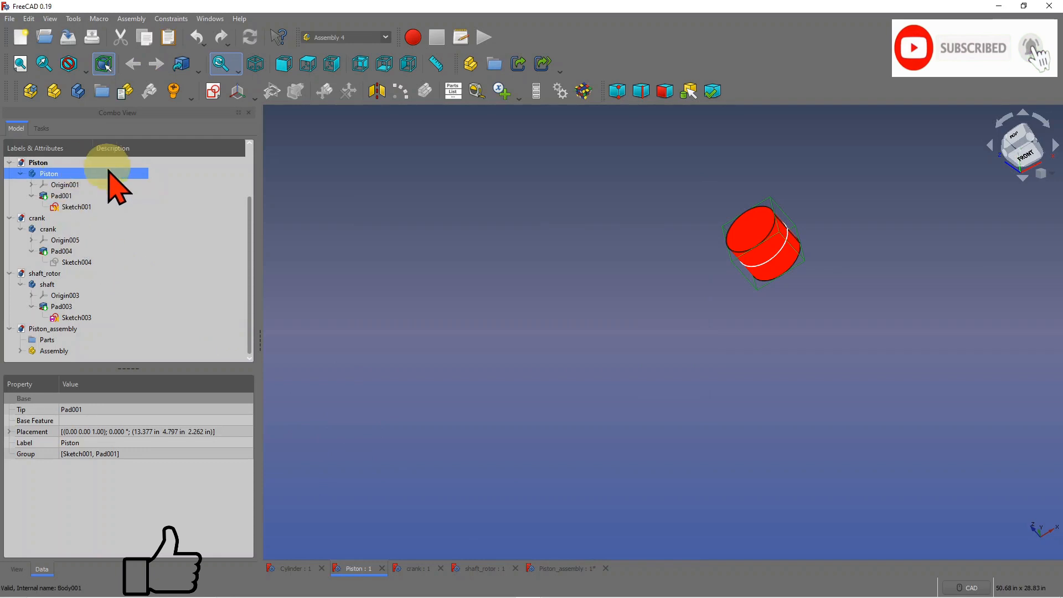
{"action": "left_click", "coordinate": [50, 340]}
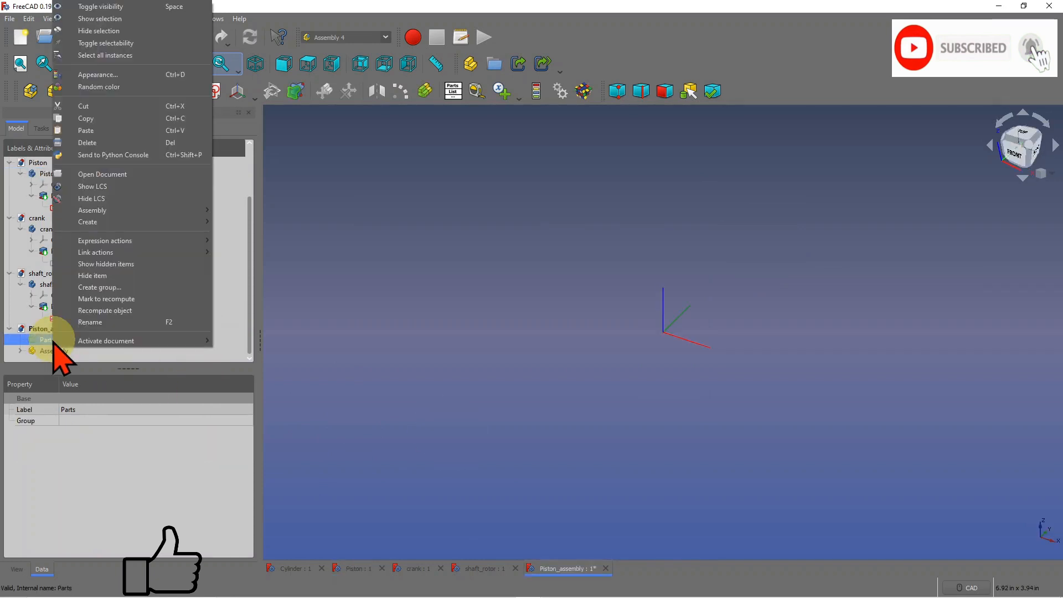
{"action": "left_click", "coordinate": [93, 133]}
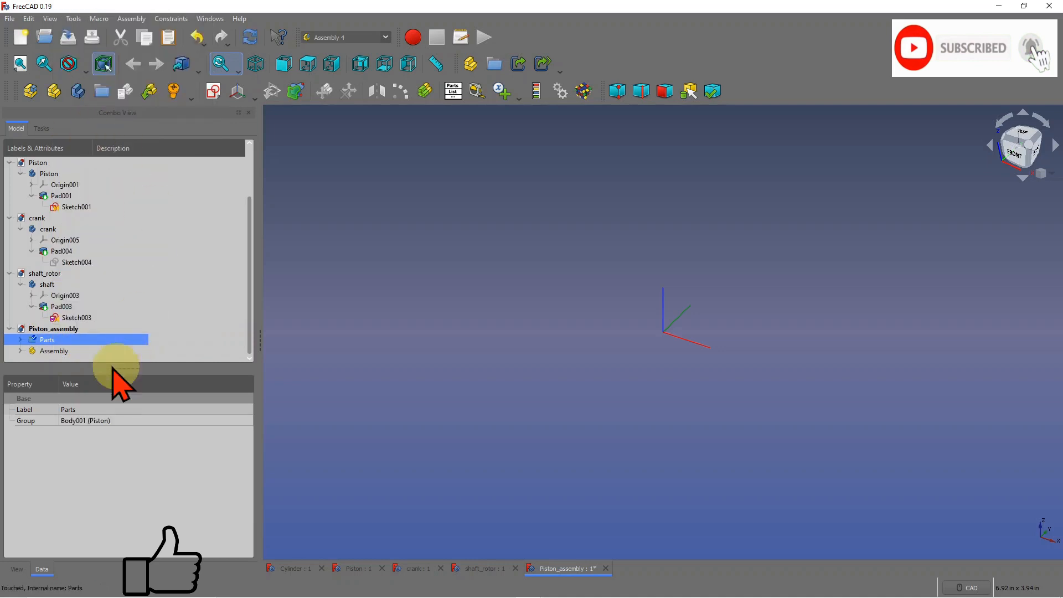
{"action": "left_click", "coordinate": [21, 340]}
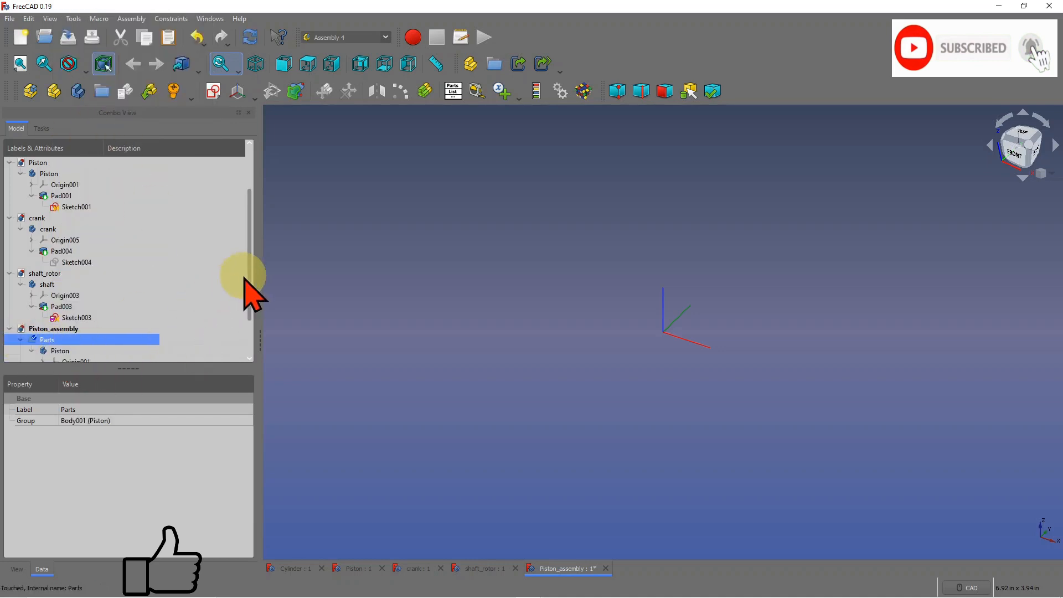
{"action": "left_click_drag", "start_coordinate": [249, 282], "coordinate": [247, 319]}
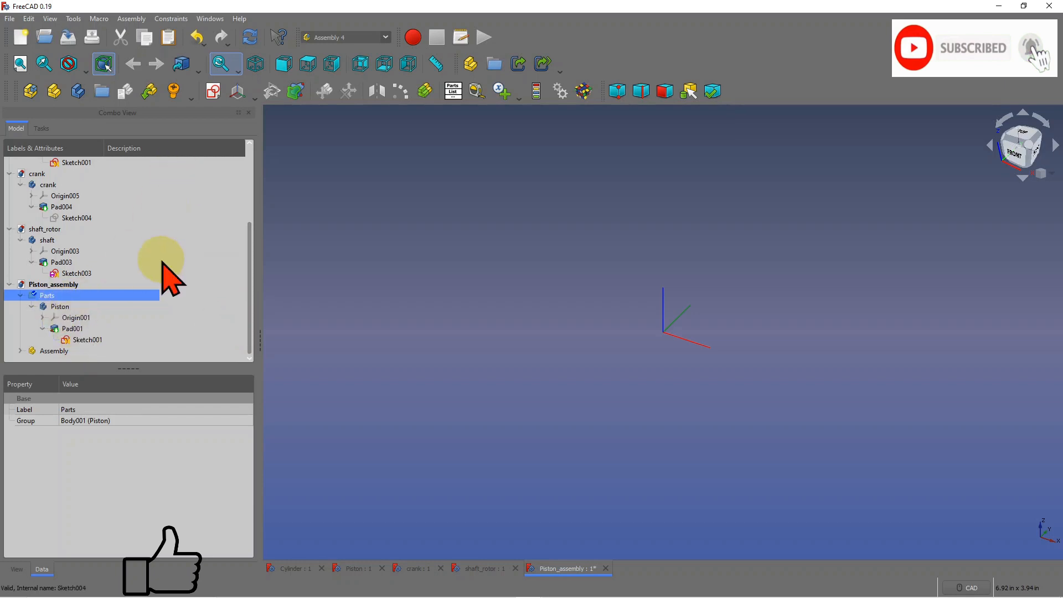
Step: Close the original Piston part document, keeping the Piston_assembly document open
{"action": "key", "text": "5"}
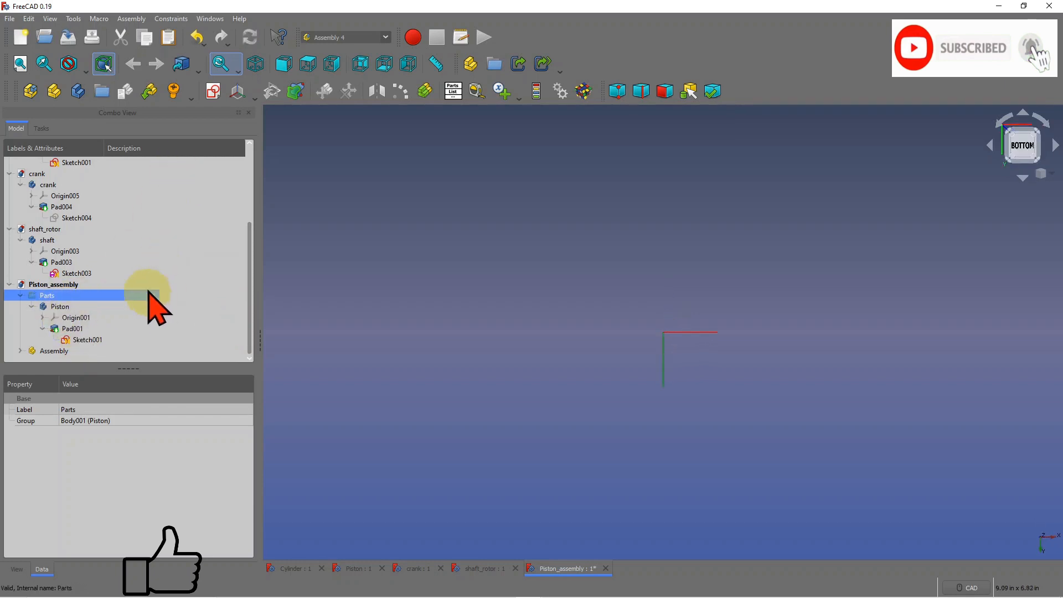
{"action": "left_click_drag", "start_coordinate": [249, 260], "coordinate": [250, 171]}
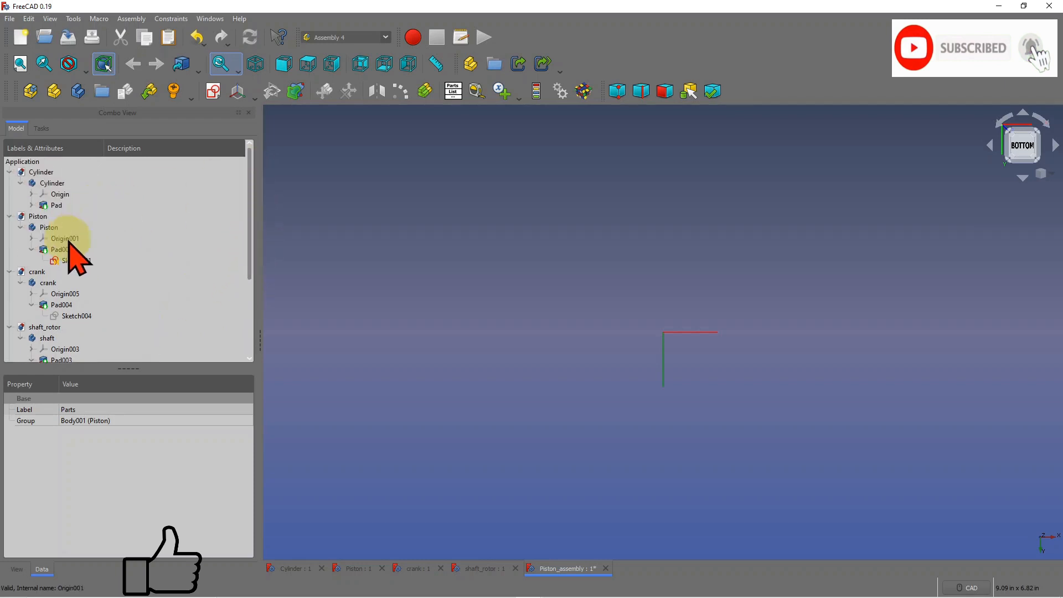
{"action": "scroll", "coordinate": [191, 269], "scroll_direction": "down", "scroll_amount": 3}
{"action": "scroll", "coordinate": [192, 269], "scroll_direction": "up", "scroll_amount": 3}
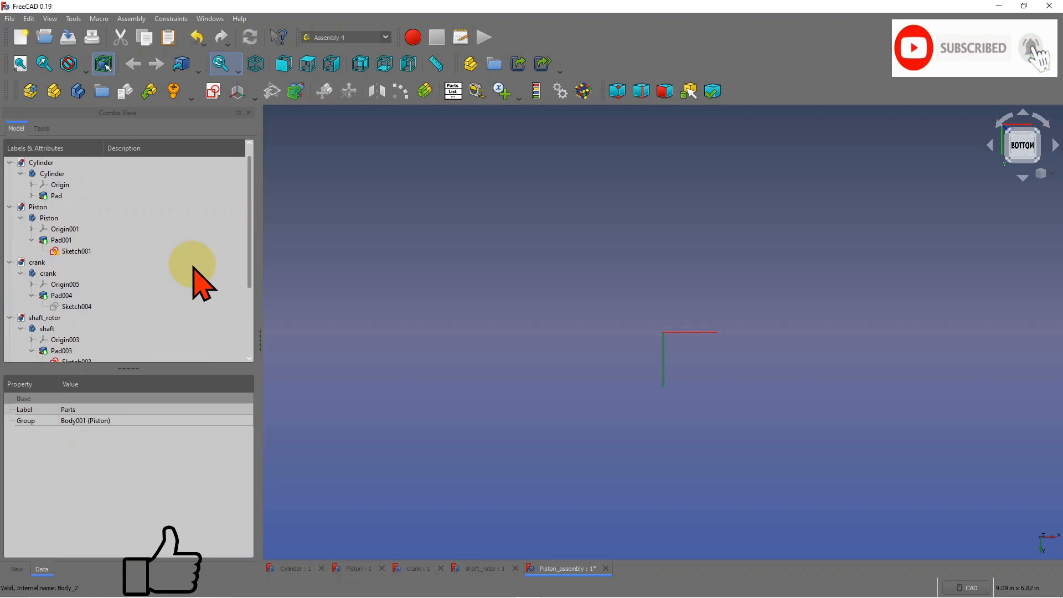
{"action": "scroll", "coordinate": [193, 268], "scroll_direction": "down", "scroll_amount": 3}
{"action": "scroll", "coordinate": [182, 303], "scroll_direction": "up", "scroll_amount": 3}
{"action": "scroll", "coordinate": [182, 305], "scroll_direction": "up", "scroll_amount": 1}
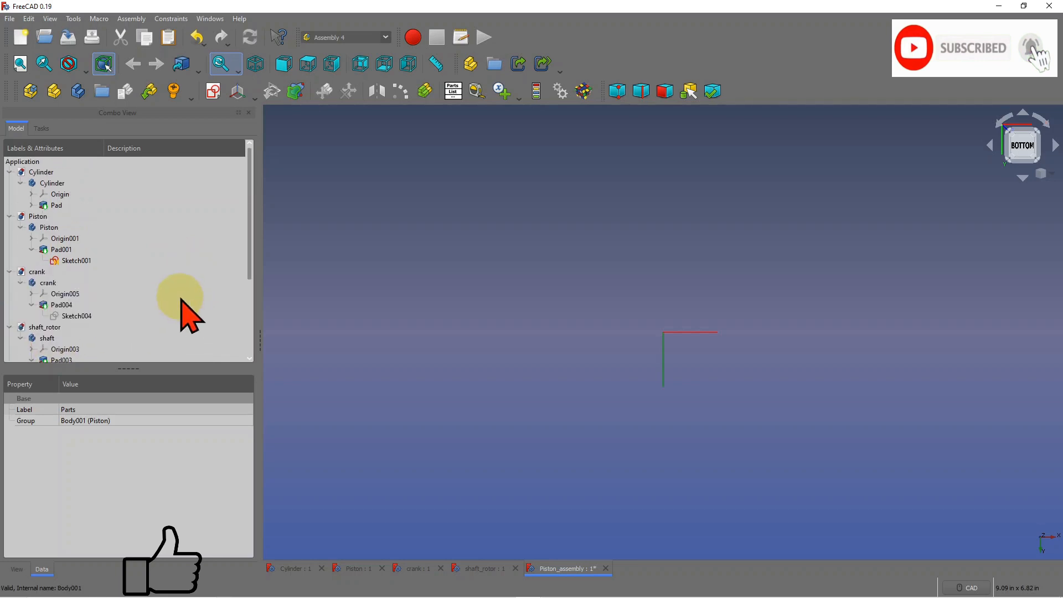
{"action": "left_click", "coordinate": [45, 217]}
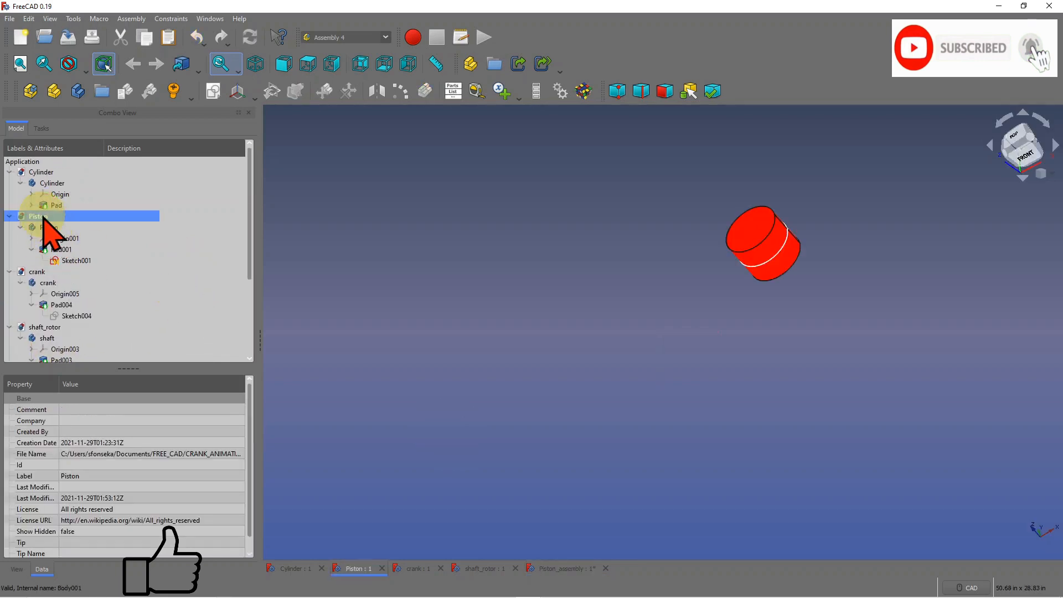
{"action": "left_click", "coordinate": [381, 569]}
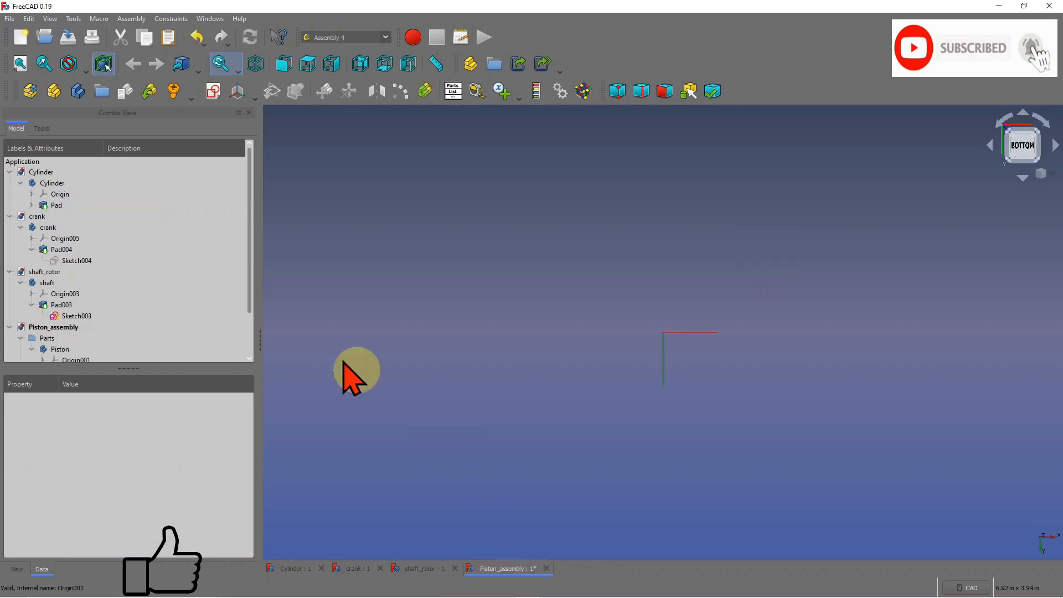
Step: Copy the Cylinder body with all its dependencies into the Parts folder of Piston_assembly and close the Cylinder document
{"action": "left_click", "coordinate": [53, 183]}
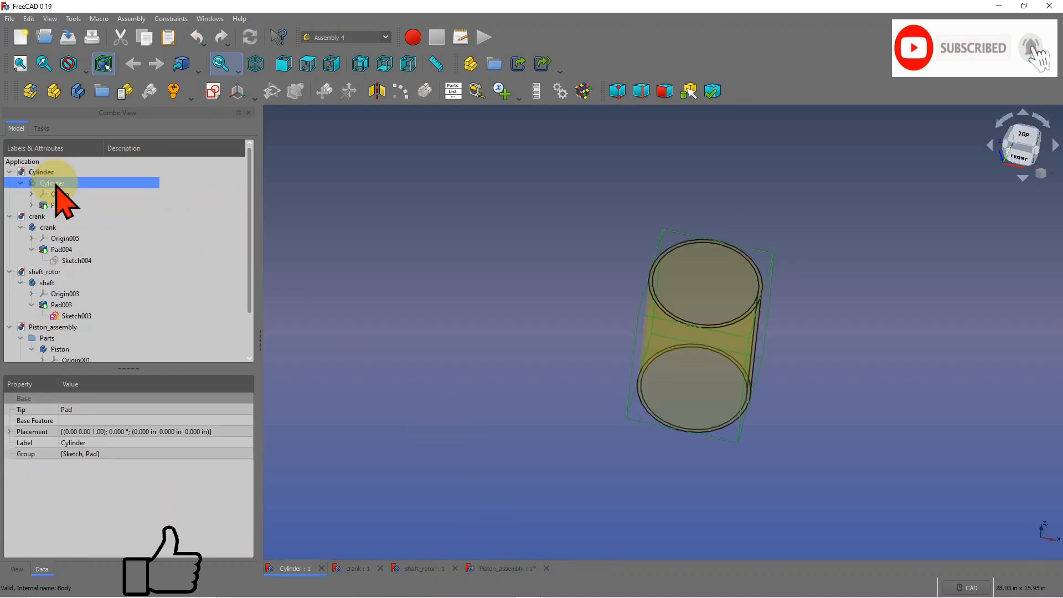
{"action": "left_click", "coordinate": [145, 37]}
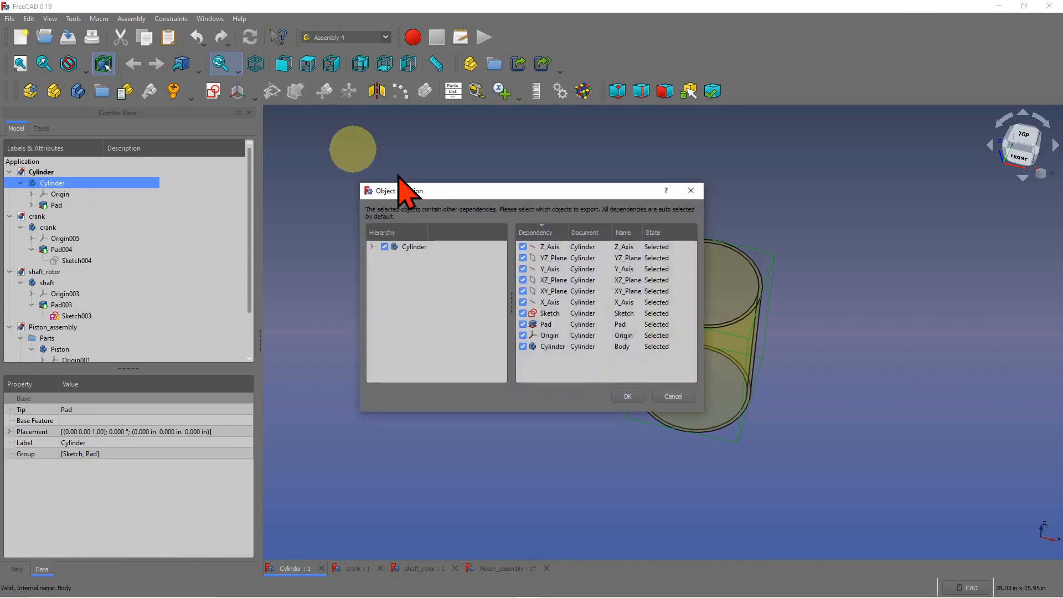
{"action": "left_click", "coordinate": [629, 396]}
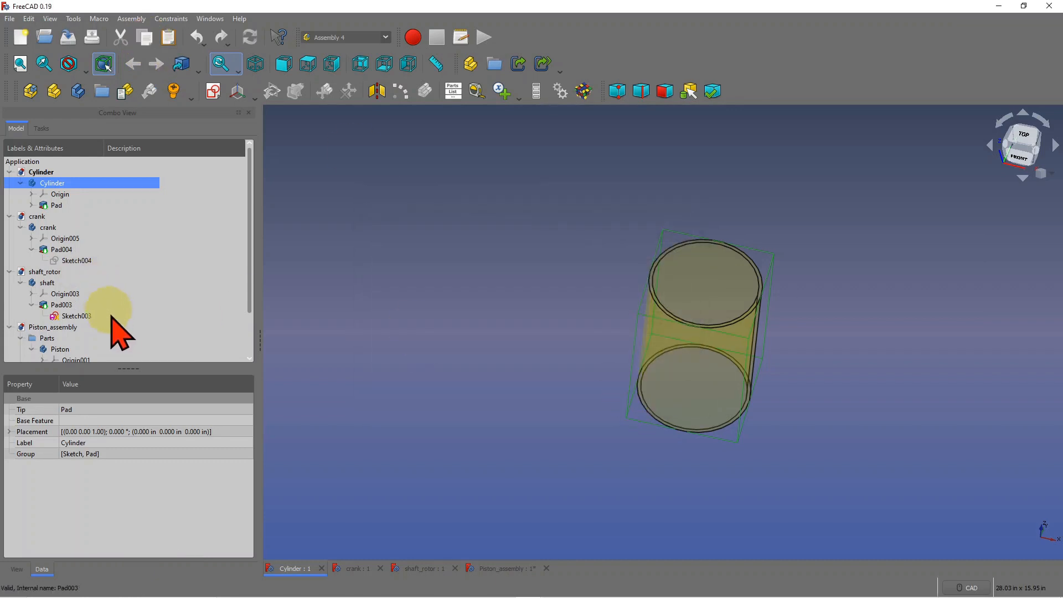
{"action": "left_click", "coordinate": [51, 338]}
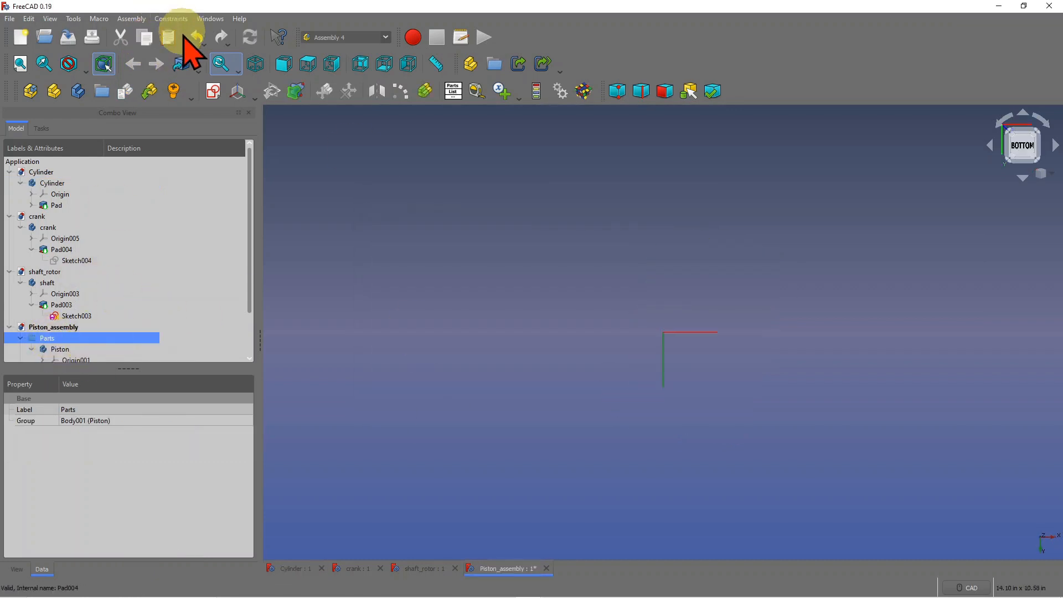
{"action": "left_click", "coordinate": [169, 37]}
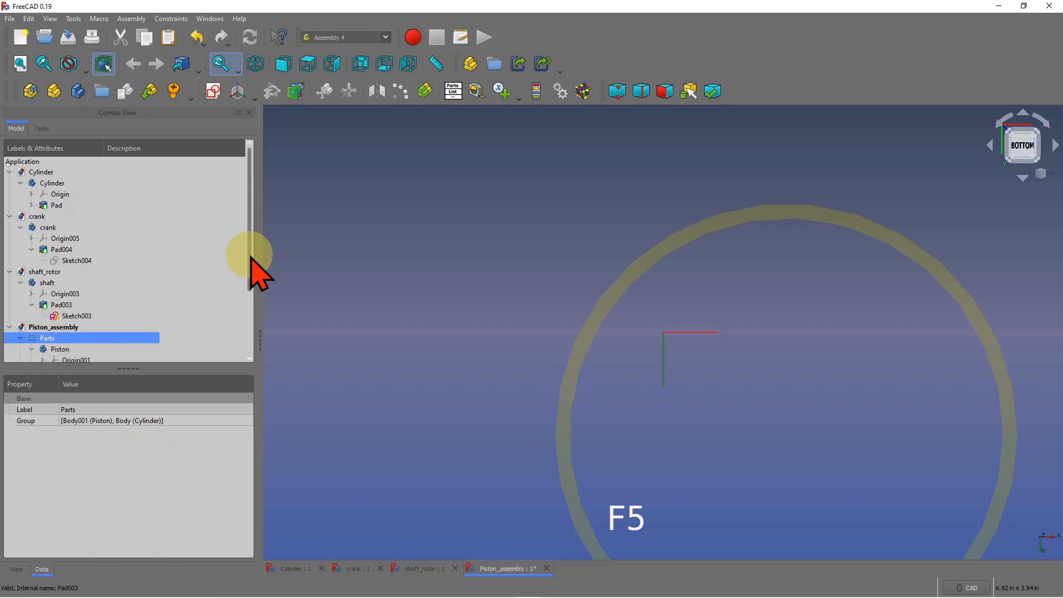
{"action": "left_click_drag", "start_coordinate": [249, 251], "coordinate": [273, 208]}
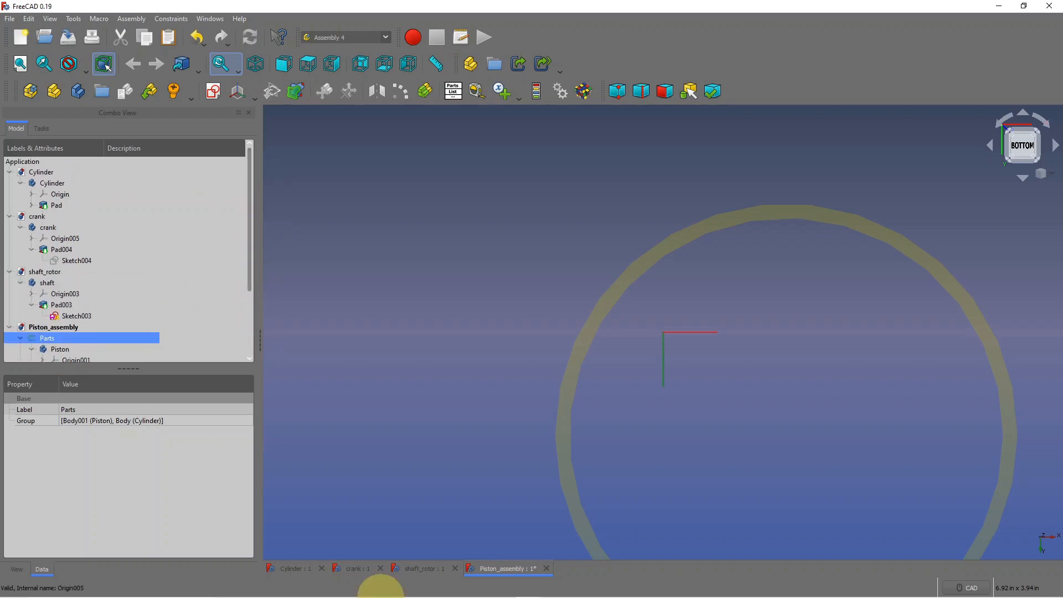
{"action": "left_click", "coordinate": [323, 568]}
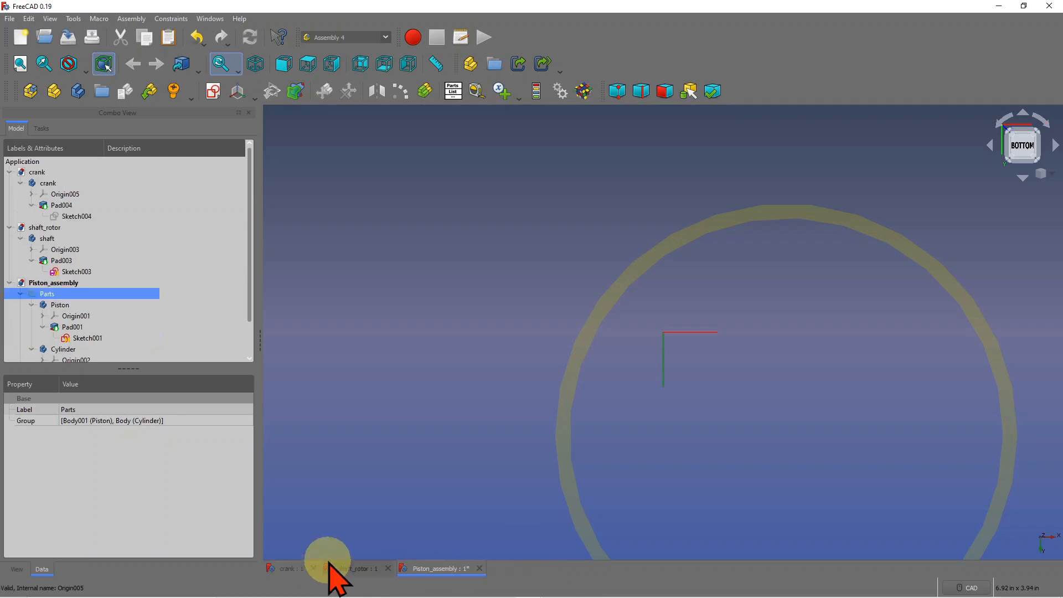
Step: Copy the crank body with all its dependencies into the Parts folder of Piston_assembly and close the crank document
{"action": "left_click", "coordinate": [46, 184]}
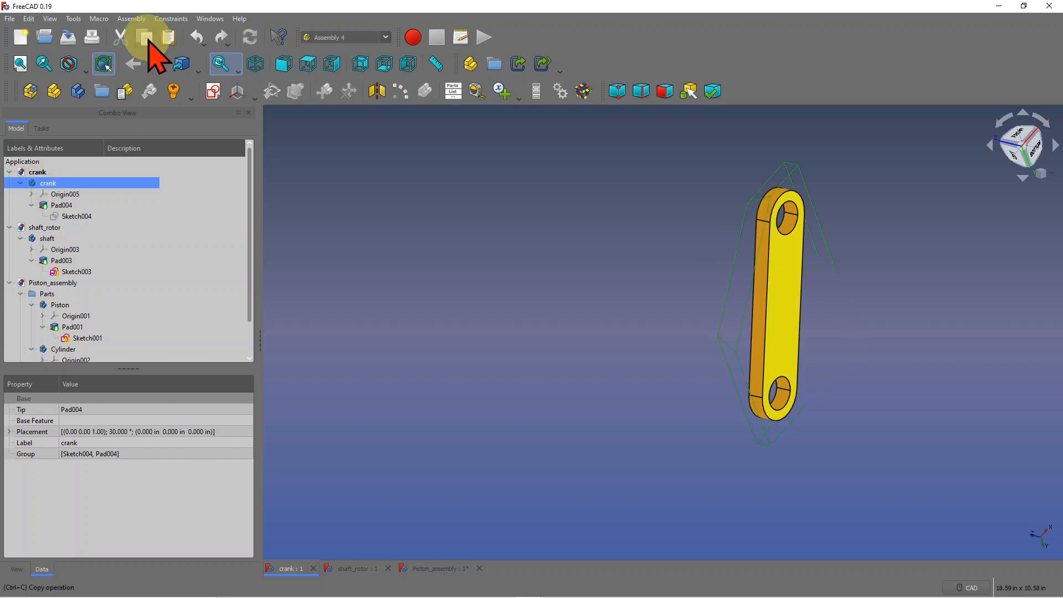
{"action": "left_click", "coordinate": [145, 37]}
{"action": "left_click", "coordinate": [623, 396]}
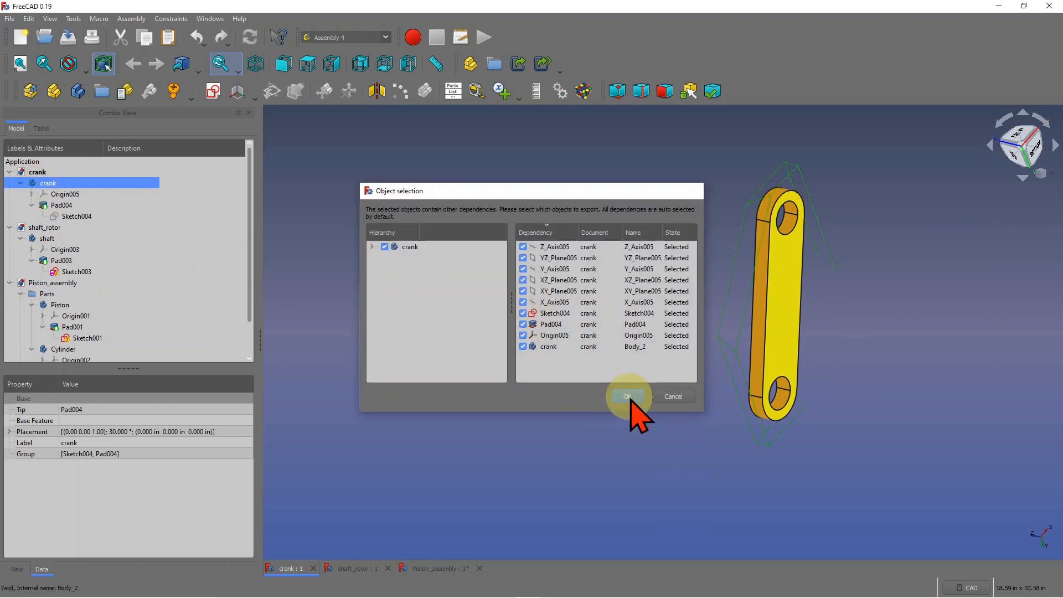
{"action": "left_click_drag", "start_coordinate": [248, 222], "coordinate": [248, 256]}
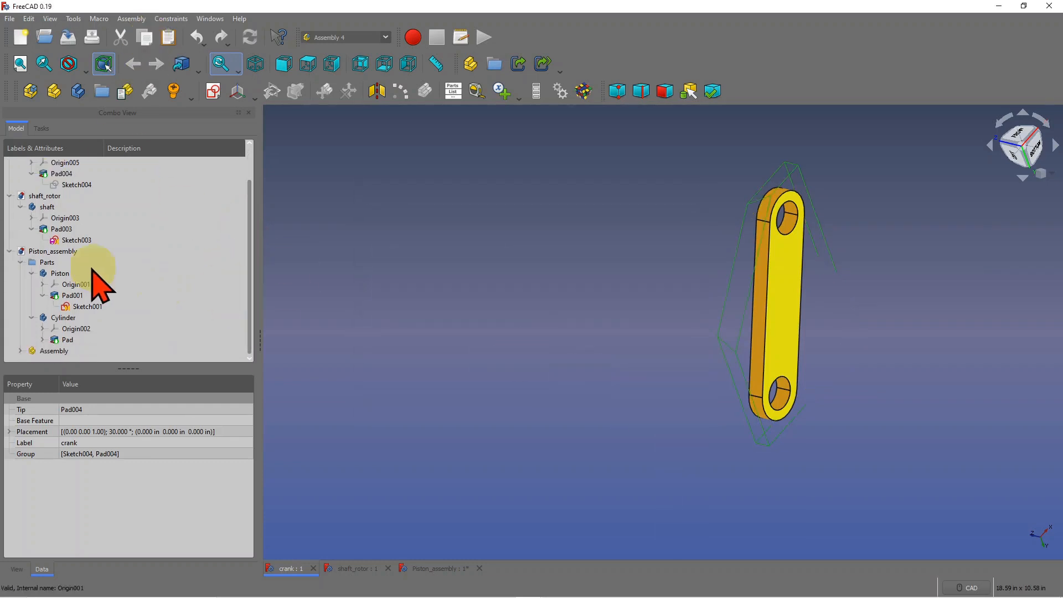
{"action": "left_click", "coordinate": [49, 265]}
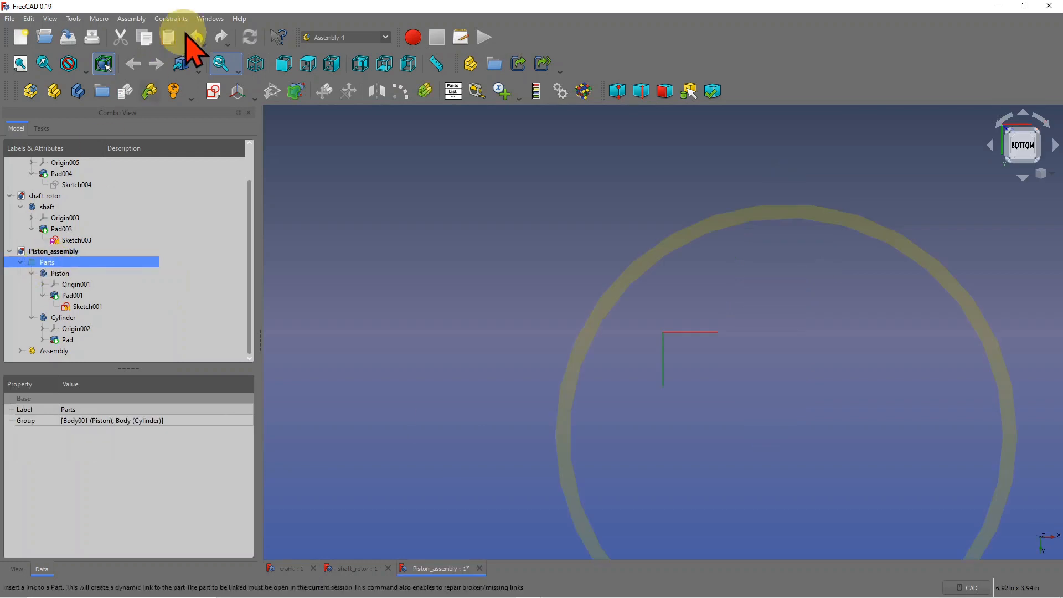
{"action": "left_click", "coordinate": [166, 39]}
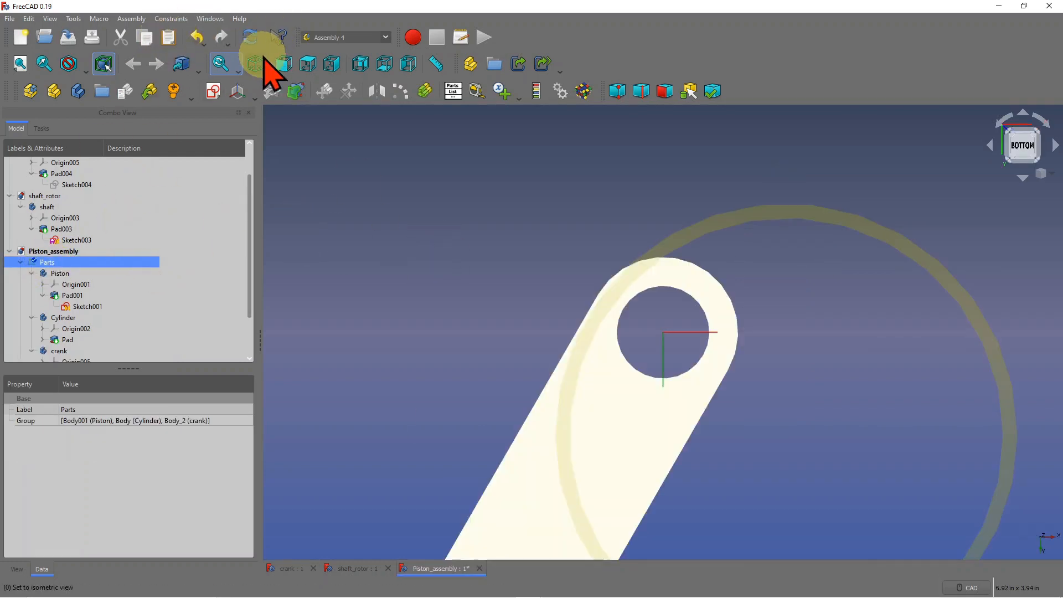
{"action": "left_click", "coordinate": [251, 38]}
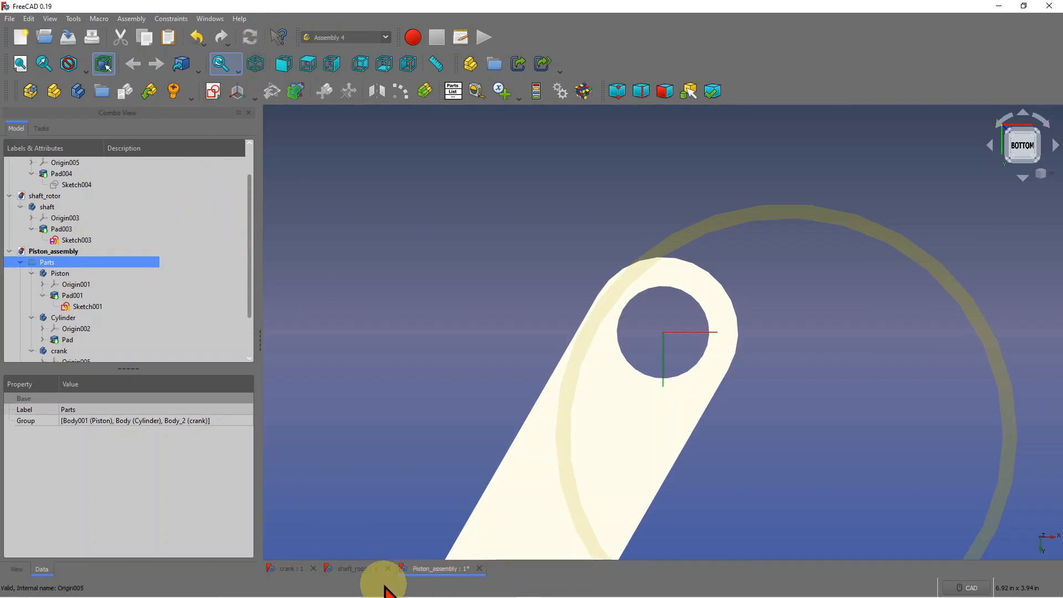
{"action": "left_click", "coordinate": [313, 568]}
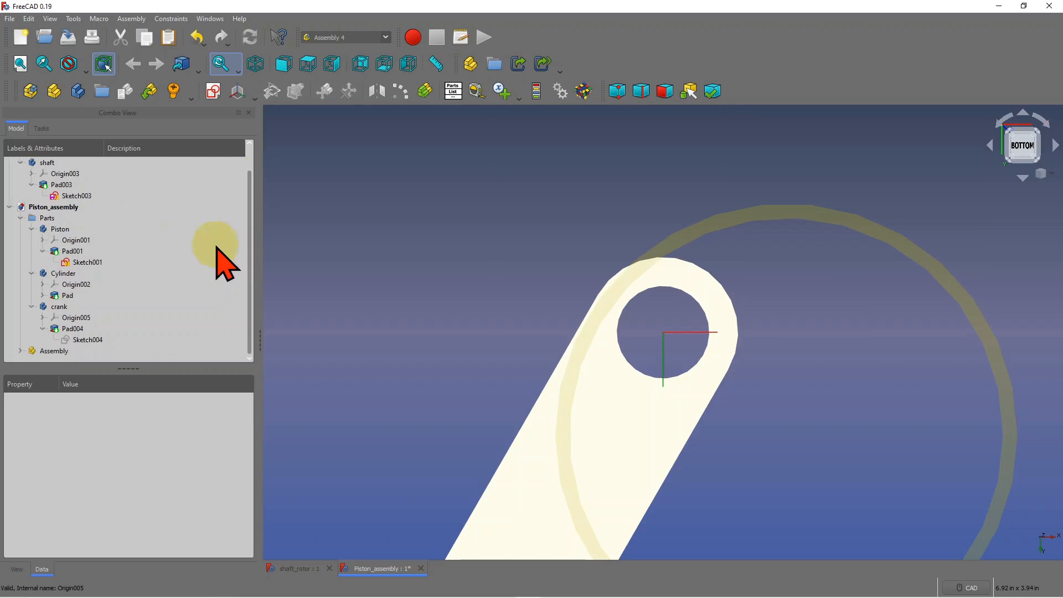
Step: Copy the shaft body with all its dependencies into the Parts folder of Piston_assembly and close the shaft_rotor document
{"action": "left_click", "coordinate": [50, 183]}
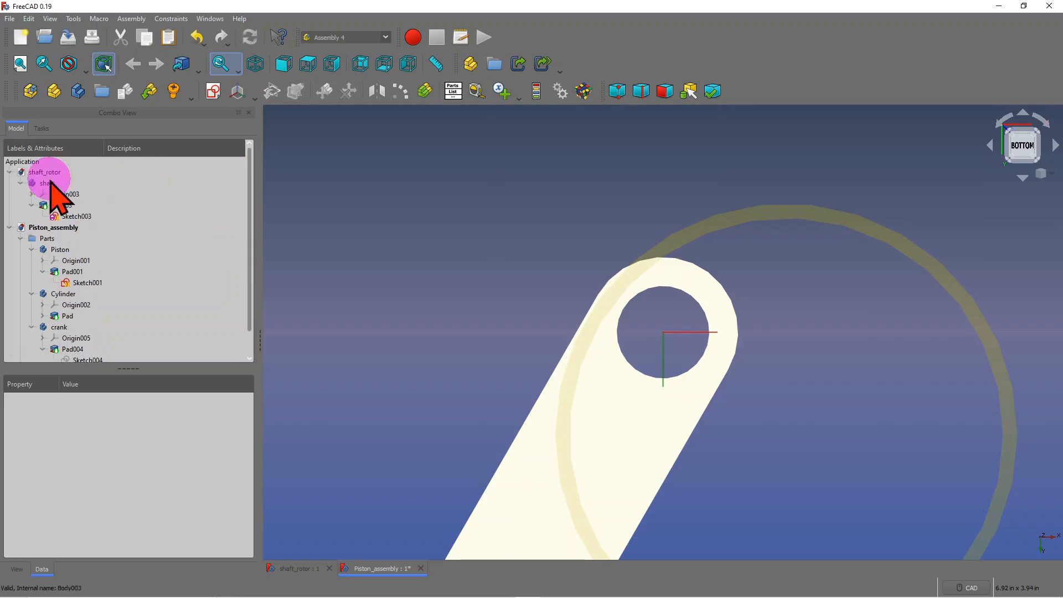
{"action": "left_click", "coordinate": [148, 39]}
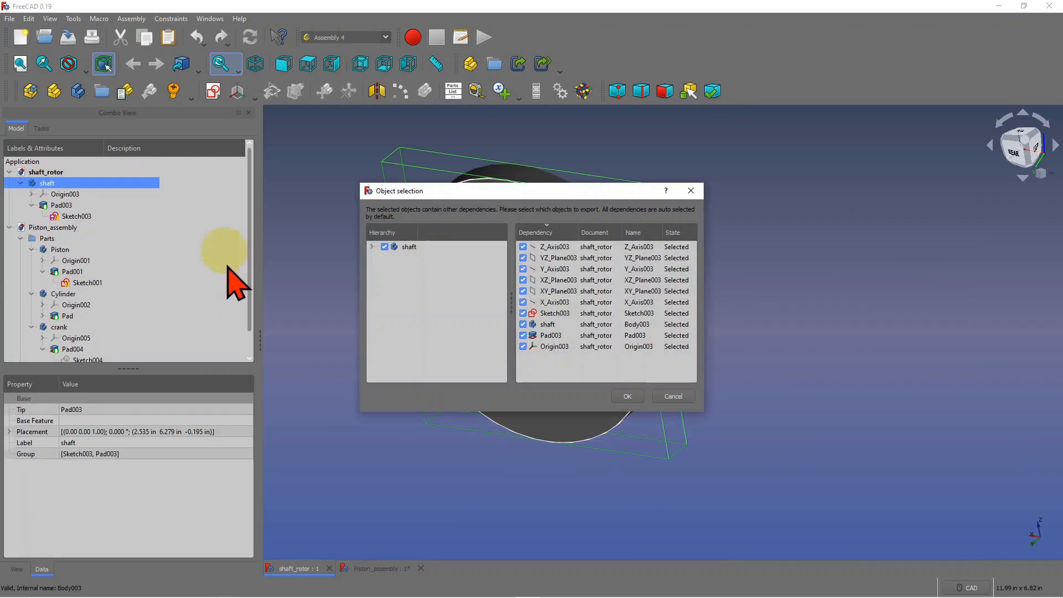
{"action": "left_click", "coordinate": [625, 394]}
{"action": "left_click_drag", "start_coordinate": [250, 214], "coordinate": [249, 287]}
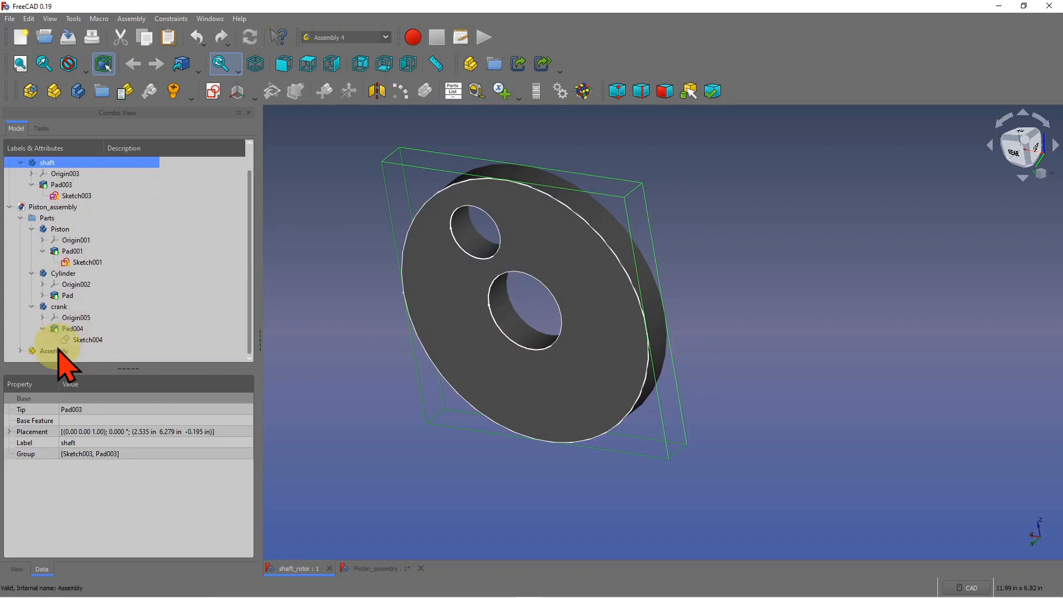
{"action": "left_click", "coordinate": [55, 218]}
{"action": "left_click", "coordinate": [169, 37]}
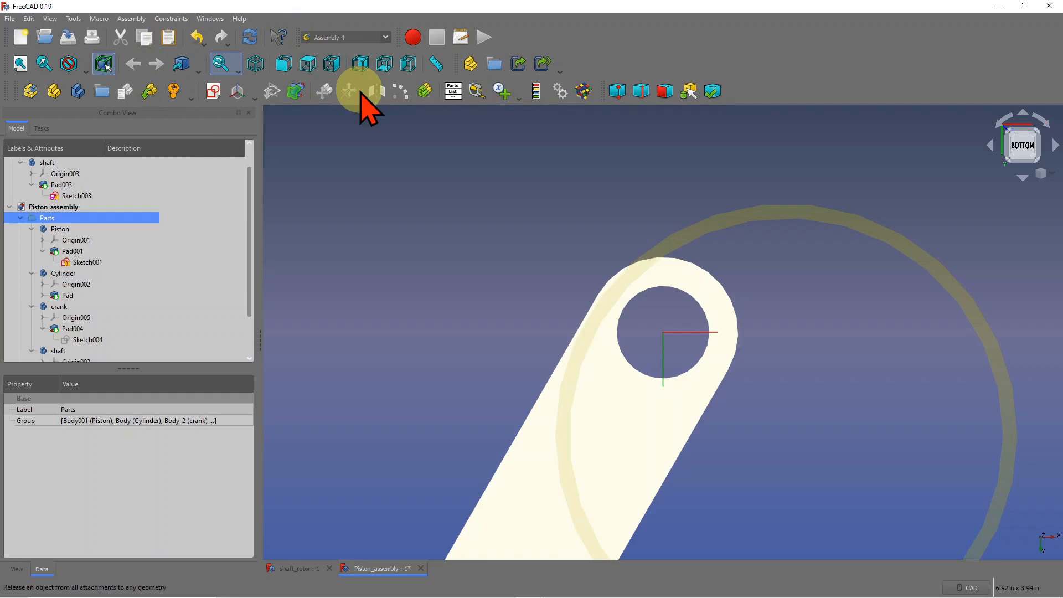
{"action": "left_click_drag", "start_coordinate": [248, 242], "coordinate": [249, 314]}
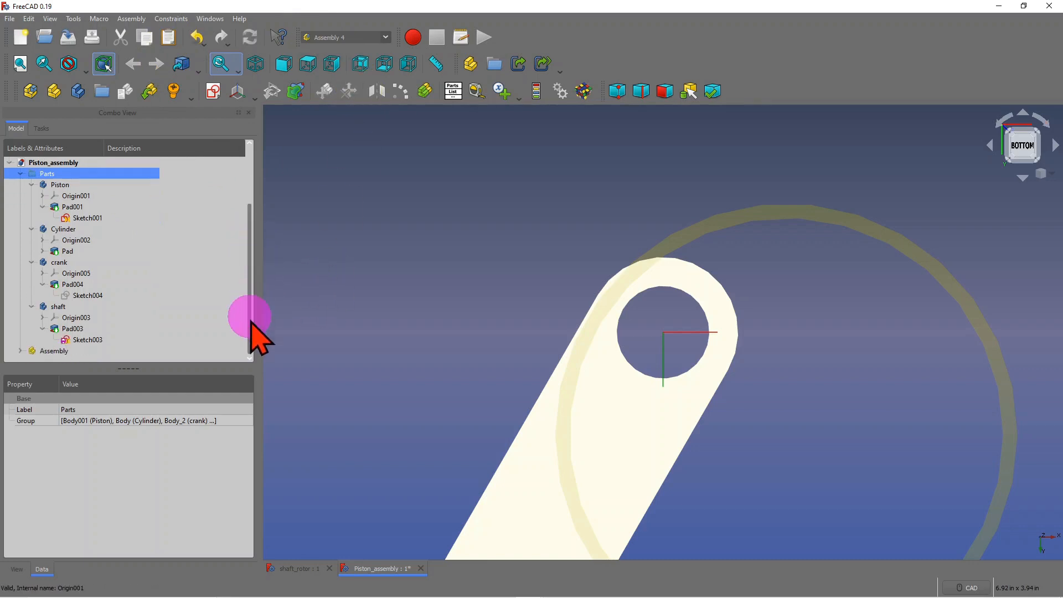
{"action": "left_click", "coordinate": [330, 568]}
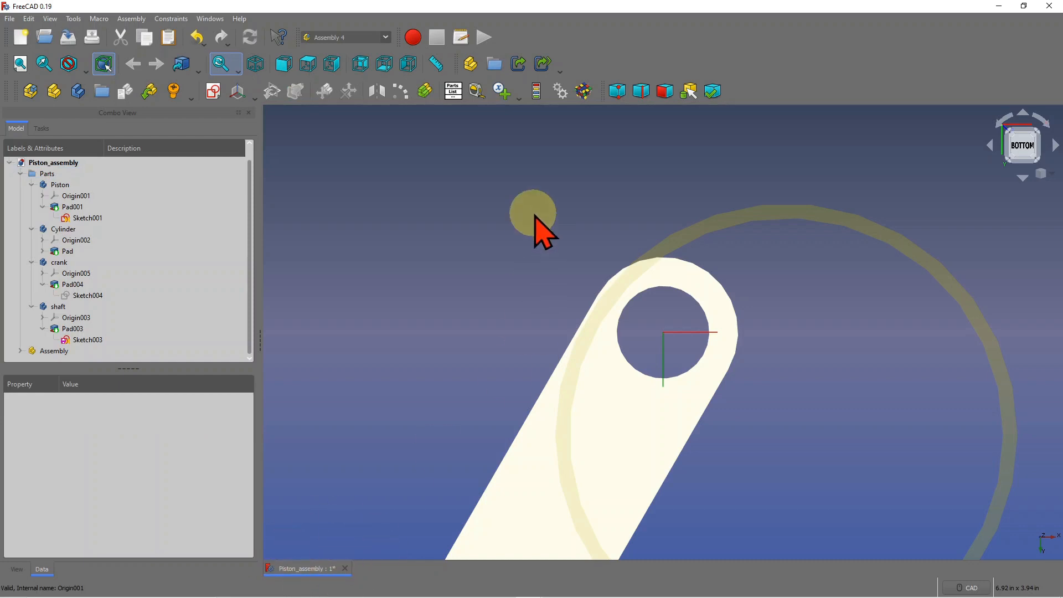
Step: Hide the Piston and Cylinder bodies in the Parts folder of Piston_assembly
{"action": "scroll", "coordinate": [509, 238], "scroll_direction": "down", "scroll_amount": 6}
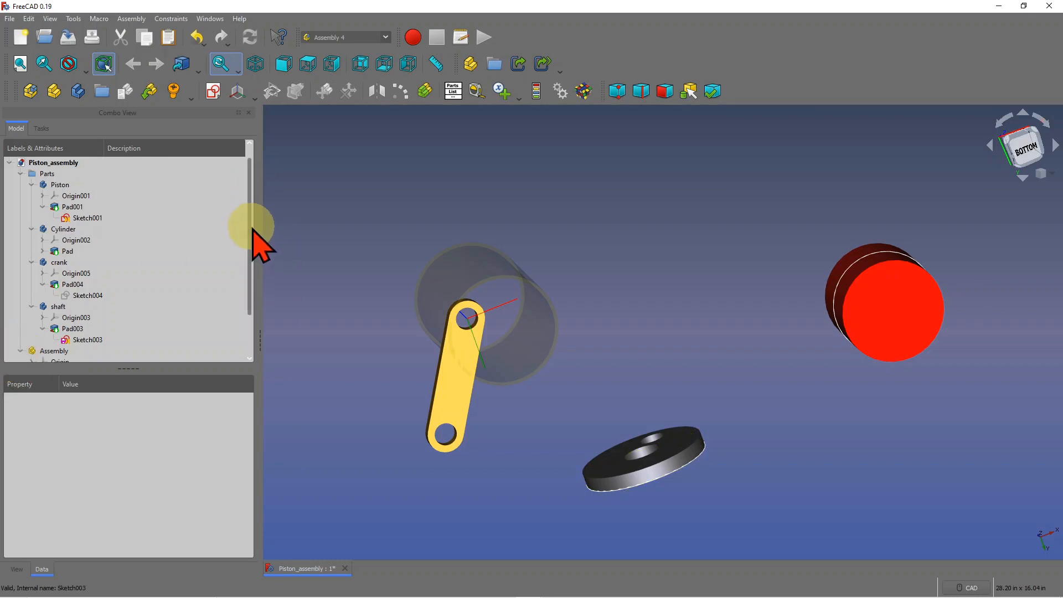
{"action": "left_click_drag", "start_coordinate": [249, 238], "coordinate": [244, 314]}
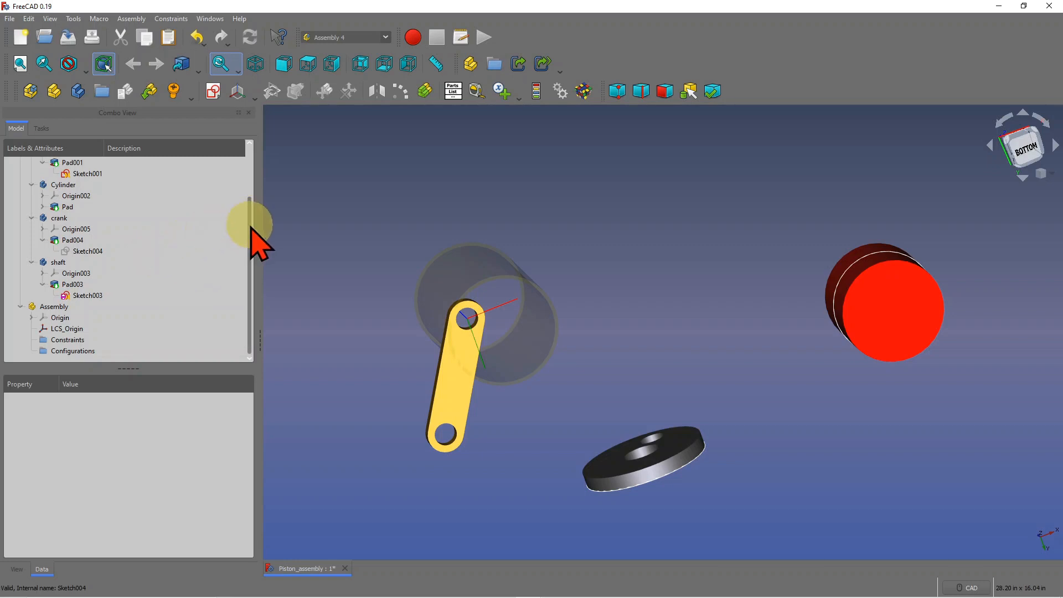
{"action": "left_click_drag", "start_coordinate": [251, 228], "coordinate": [255, 160]}
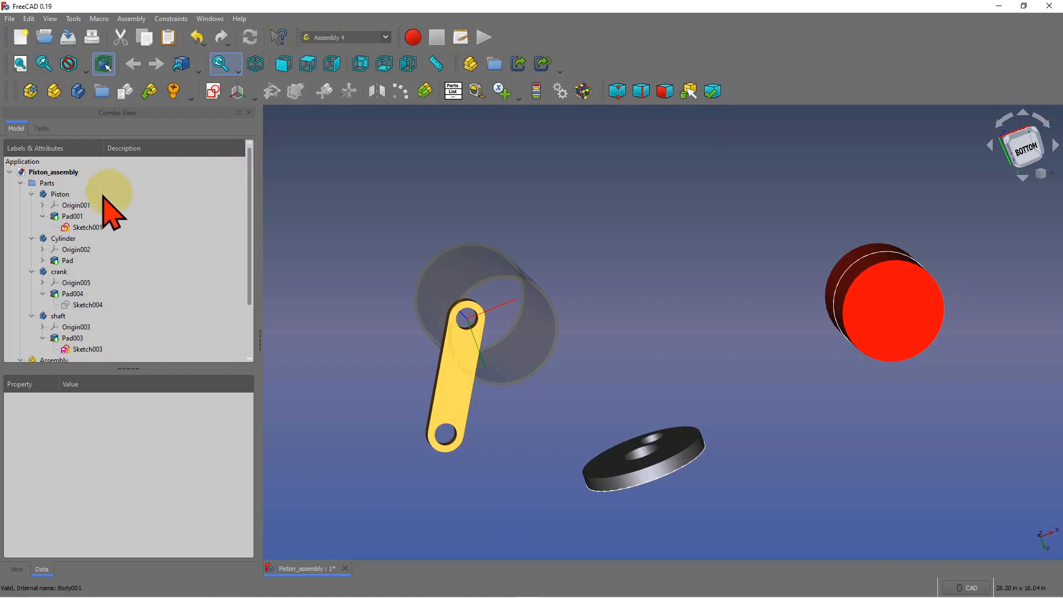
{"action": "left_click", "coordinate": [60, 195]}
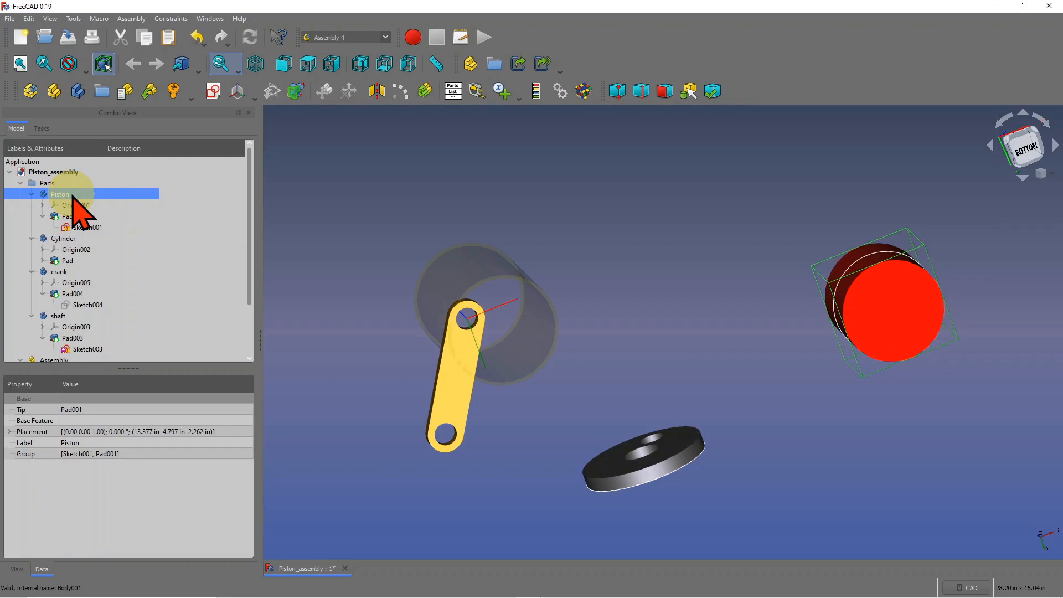
{"action": "key", "text": "space"}
{"action": "left_click", "coordinate": [67, 239]}
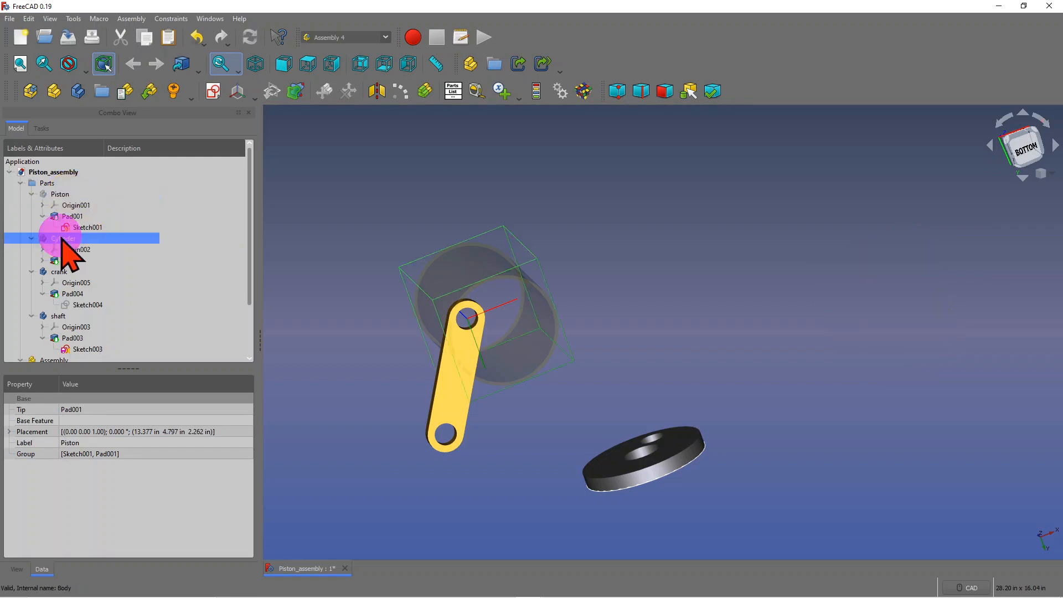
{"action": "key", "text": "space"}
Step: Hide the shaft and crank bodies in the Parts folder of Piston_assembly
{"action": "left_click", "coordinate": [60, 272]}
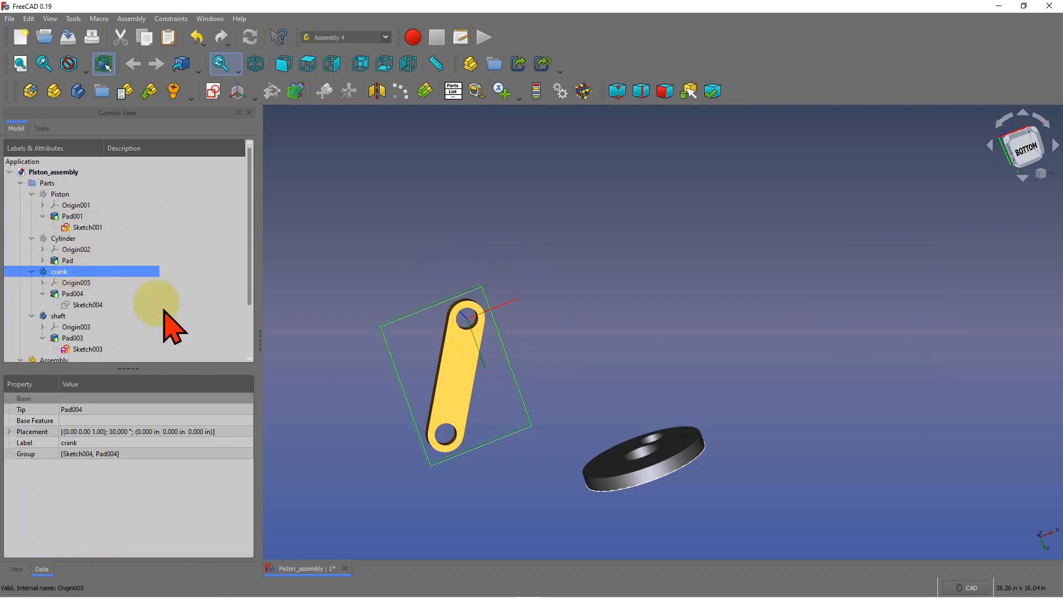
{"action": "left_click", "coordinate": [58, 316]}
{"action": "key", "text": "space"}
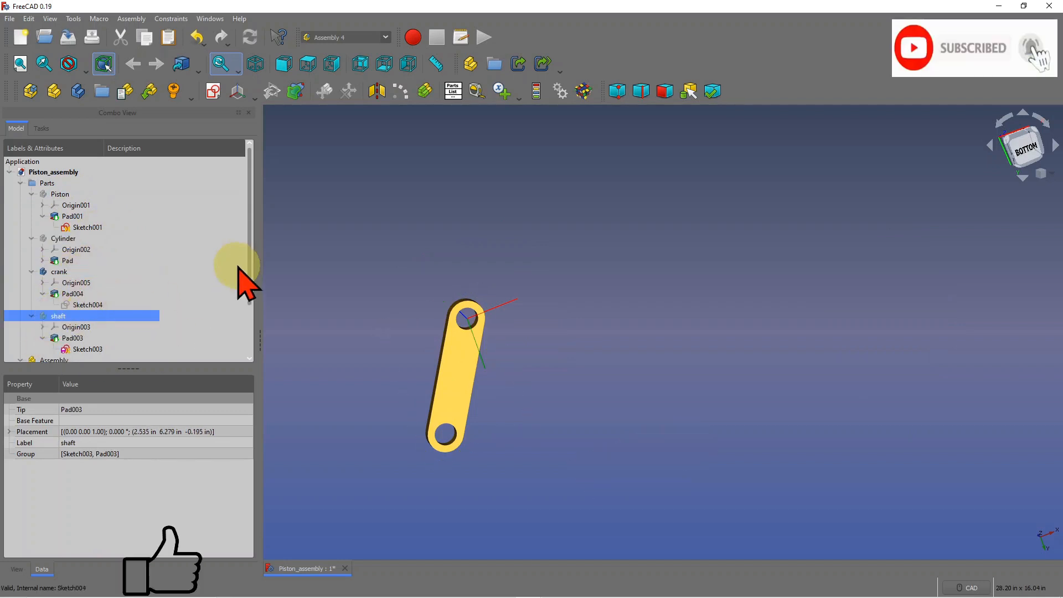
{"action": "left_click_drag", "start_coordinate": [247, 248], "coordinate": [249, 312]}
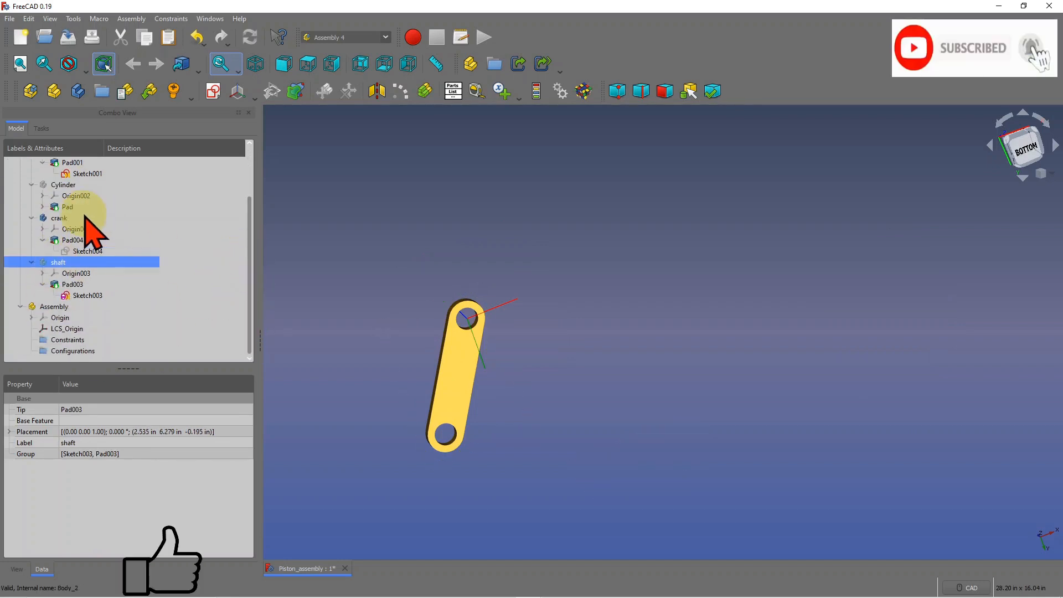
{"action": "left_click", "coordinate": [59, 217]}
{"action": "key", "text": "space"}
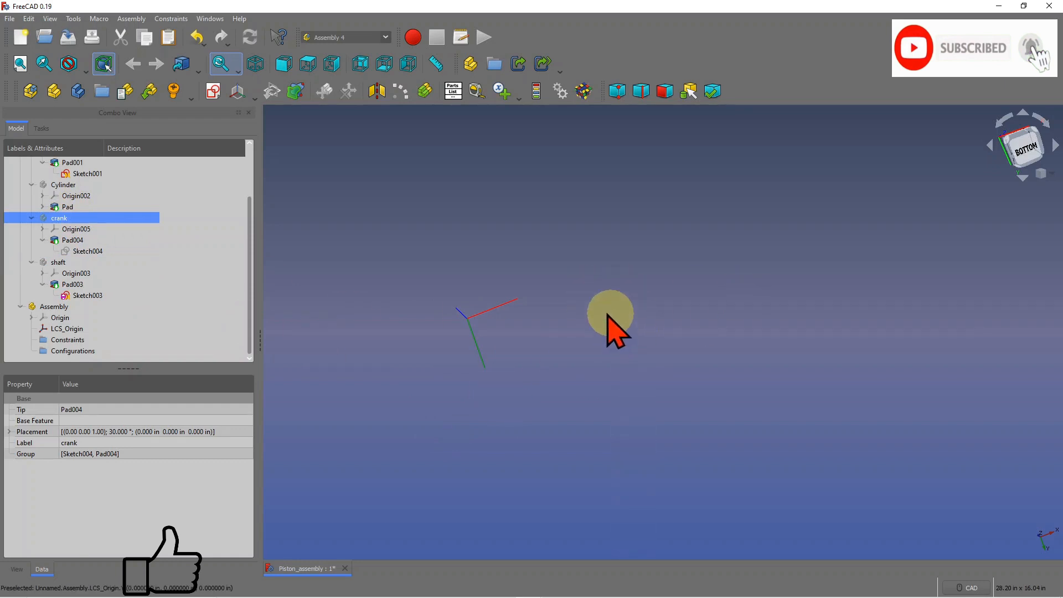
Step: Show the Assembly's Origin planes and axes, and hide its LCS_Origin coordinate system
{"action": "mouse_move", "coordinate": [591, 314]}
{"action": "middle_mouse_down"}
{"action": "mouse_move", "coordinate": [630, 299]}
{"action": "mouse_move", "coordinate": [593, 309]}
{"action": "middle_mouse_up"}
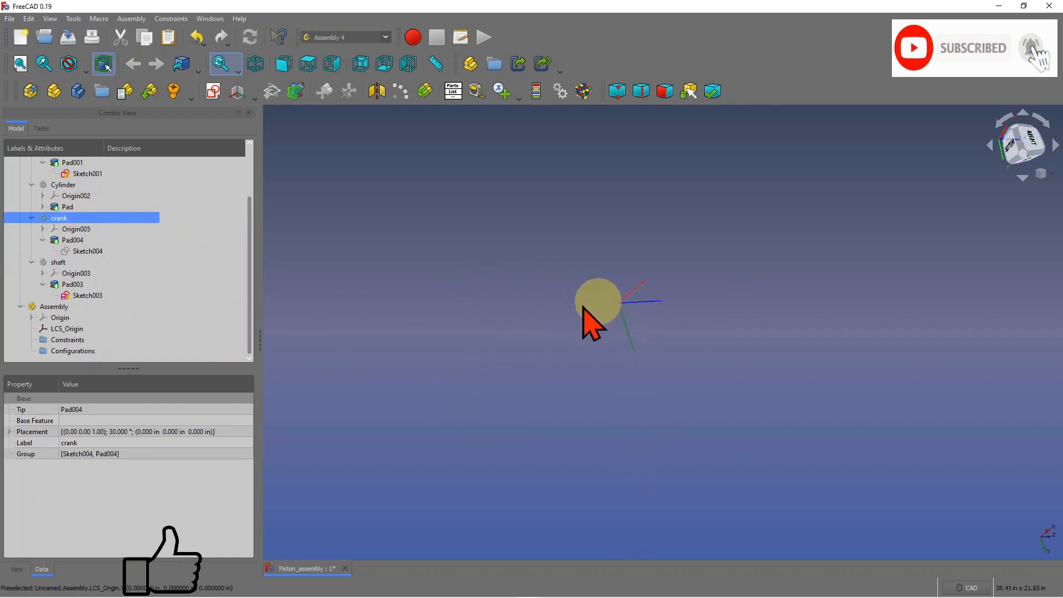
{"action": "left_click", "coordinate": [54, 307]}
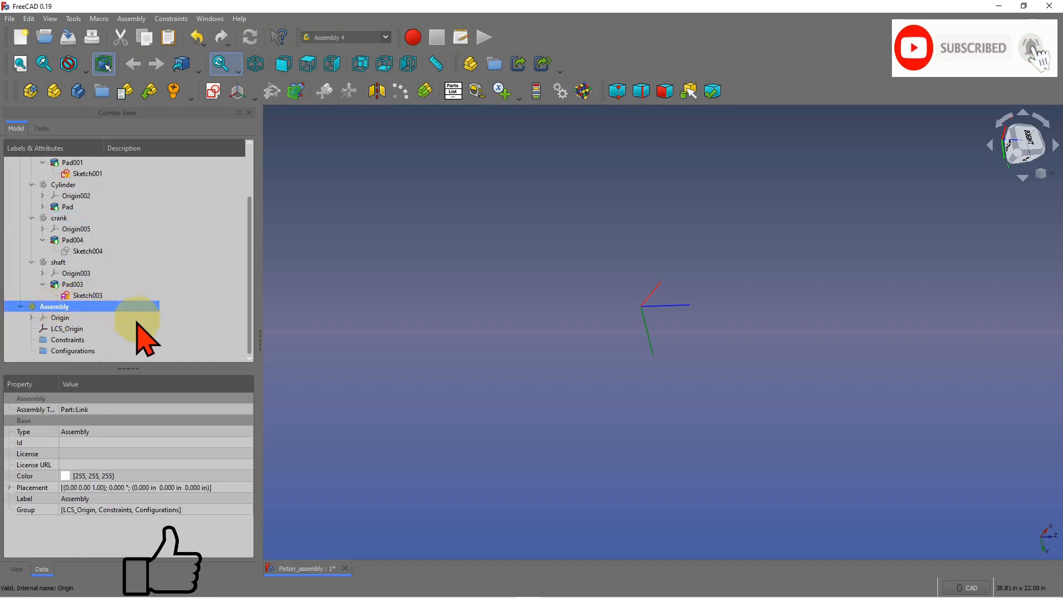
{"action": "left_click", "coordinate": [56, 316]}
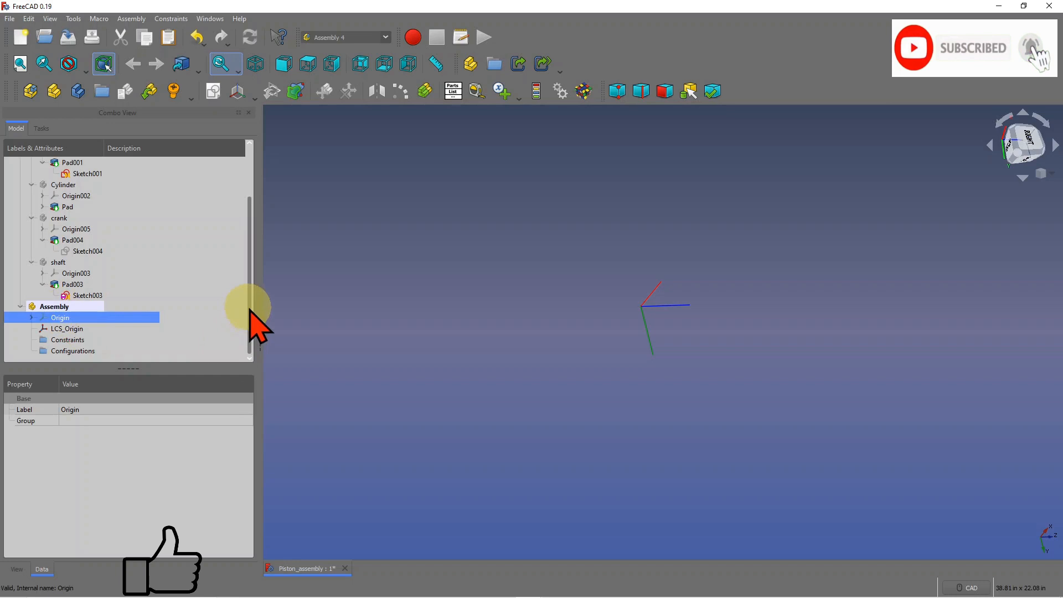
{"action": "left_click_drag", "start_coordinate": [127, 368], "coordinate": [129, 436]}
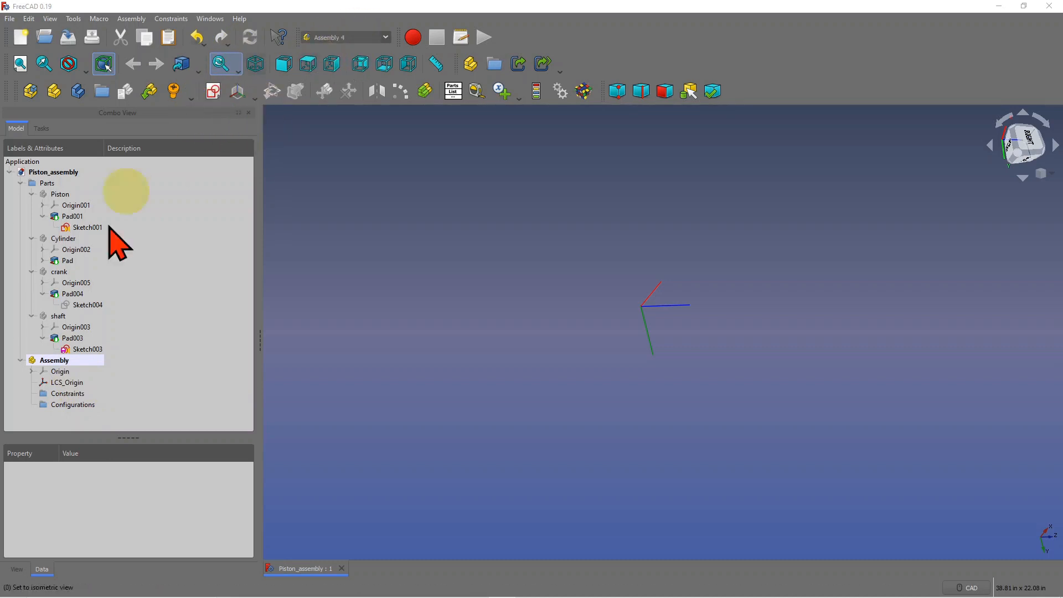
{"action": "left_click", "coordinate": [63, 381]}
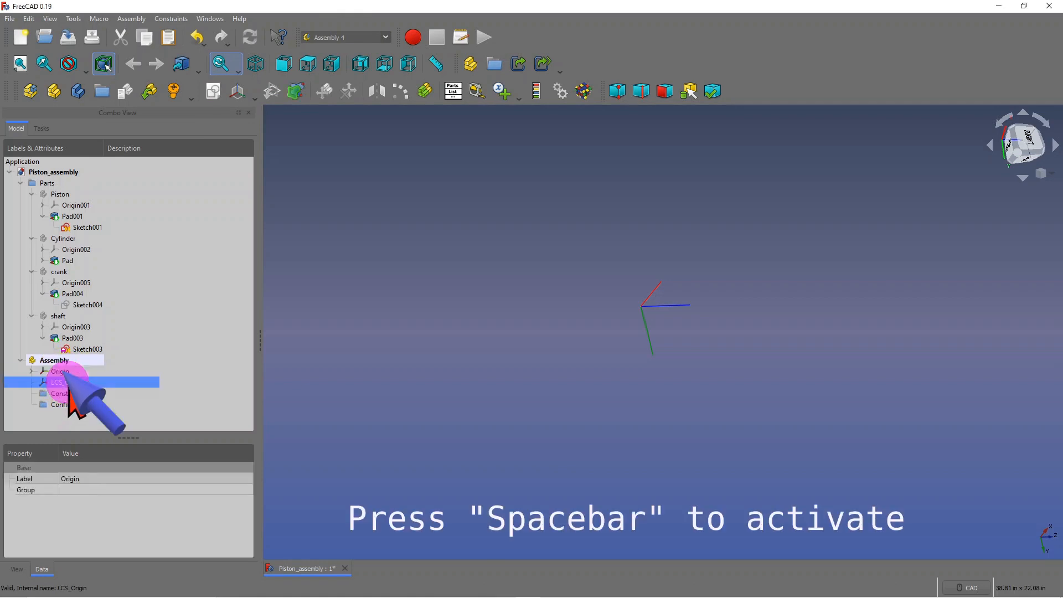
{"action": "key", "text": "space"}
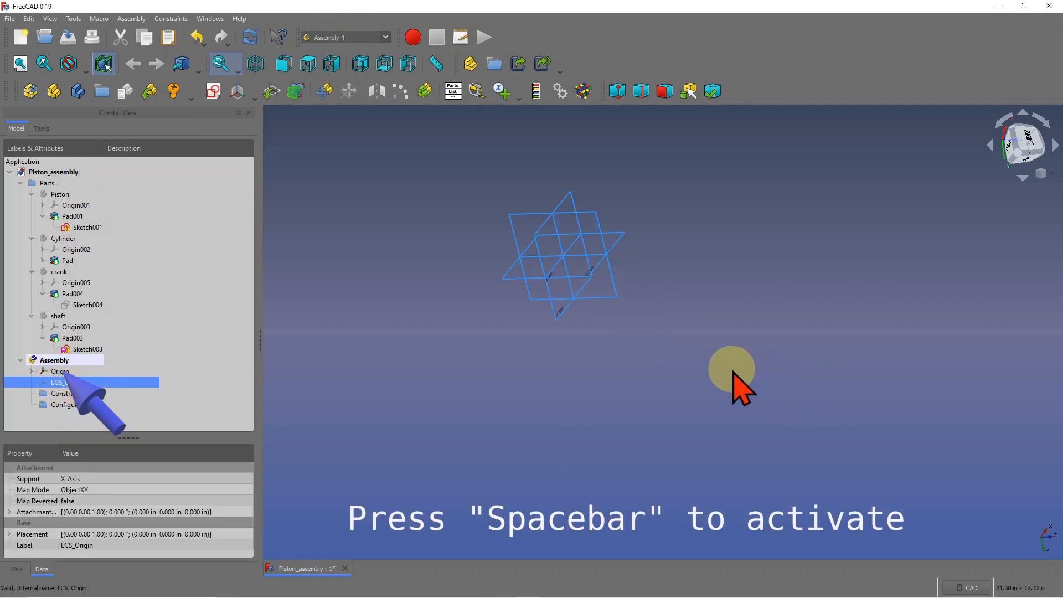
Step: Create Sketch_1 in the Assembly and attach it to the origin's XY_Plane with the Plane face mode
{"action": "middle_click_drag", "start_coordinate": [643, 254], "coordinate": [675, 191]}
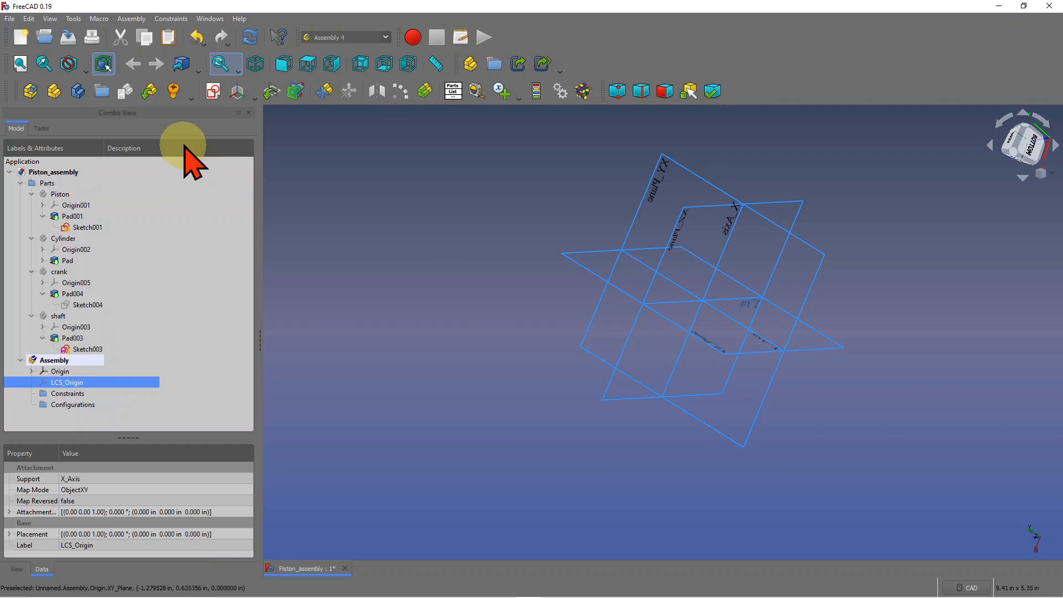
{"action": "left_click", "coordinate": [213, 91]}
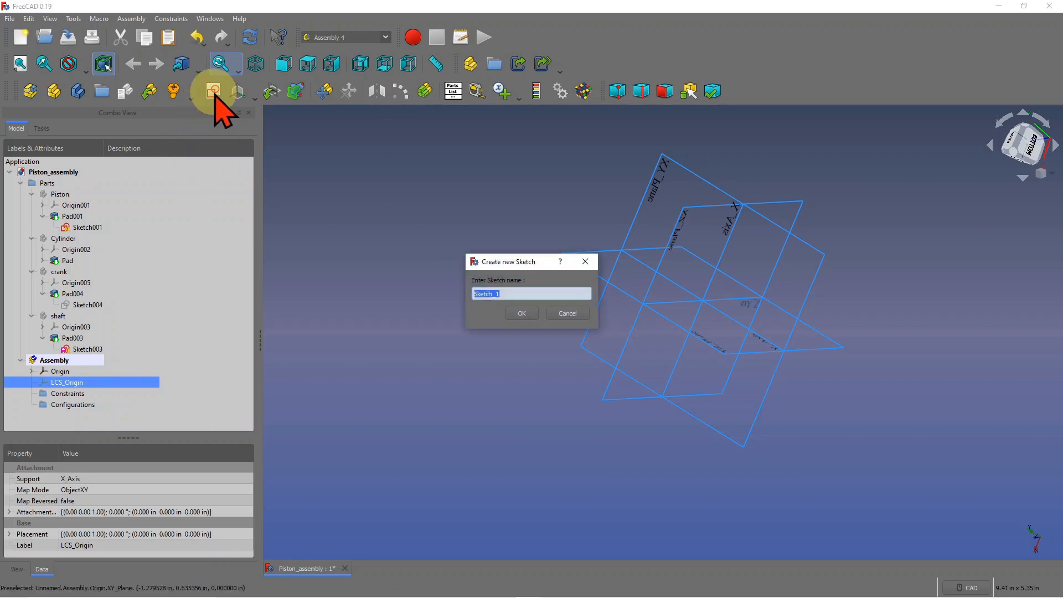
{"action": "left_click", "coordinate": [522, 313]}
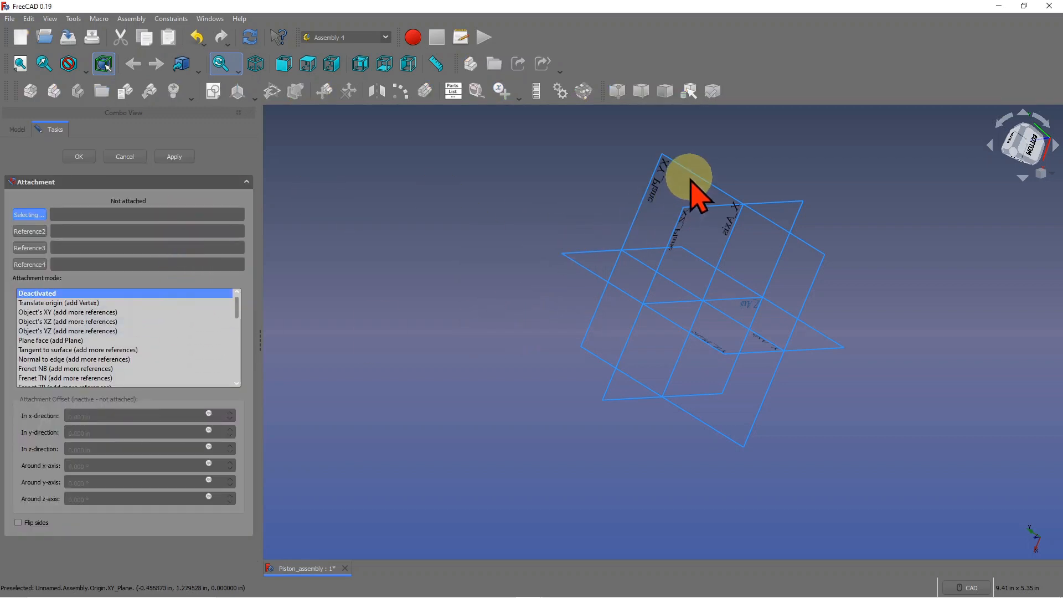
{"action": "left_click", "coordinate": [674, 166]}
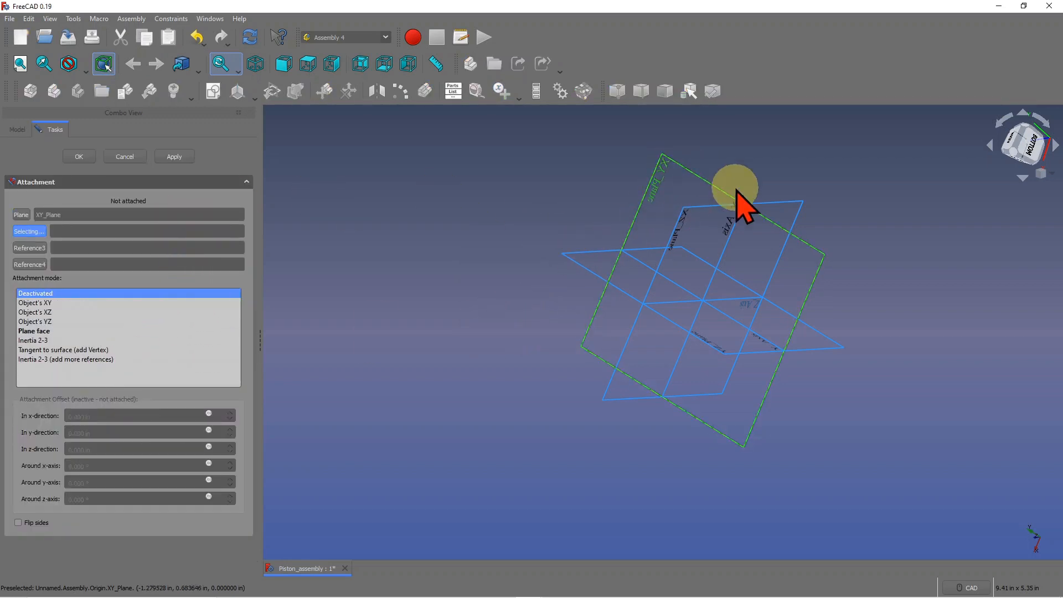
{"action": "left_click", "coordinate": [35, 331]}
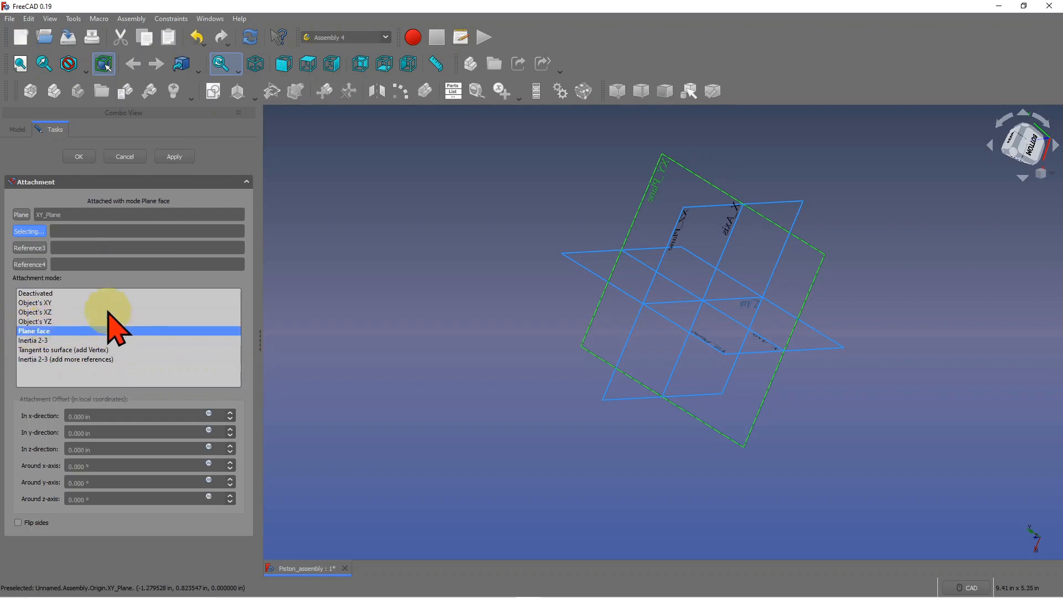
{"action": "left_click", "coordinate": [78, 156]}
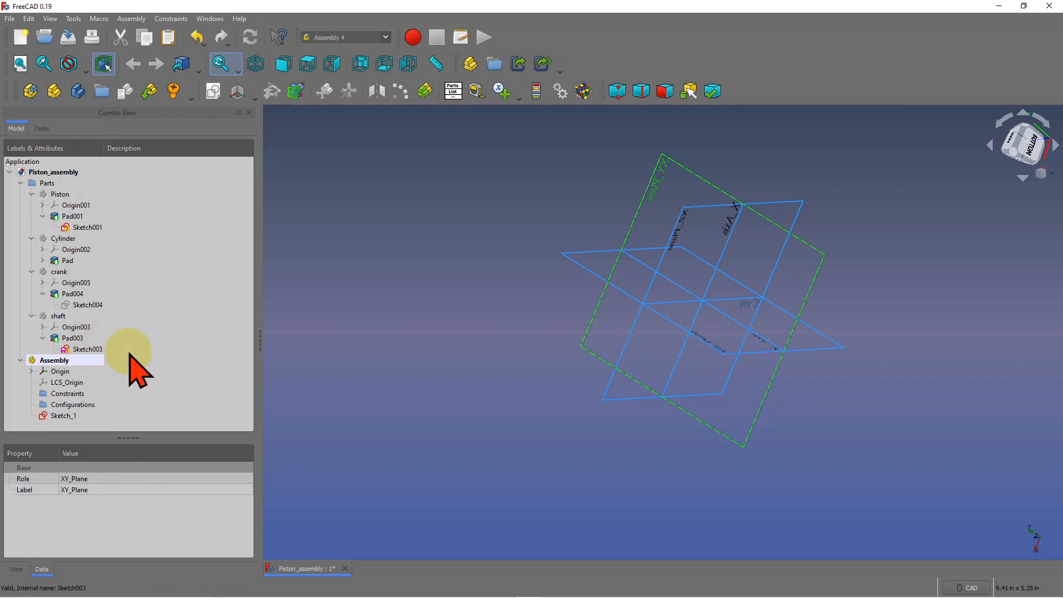
Step: In Sketch_1, draw a line about 2.4 in long from the origin and another about 4.7 in long from its end to the vertical axis
{"action": "double_click", "coordinate": [61, 415]}
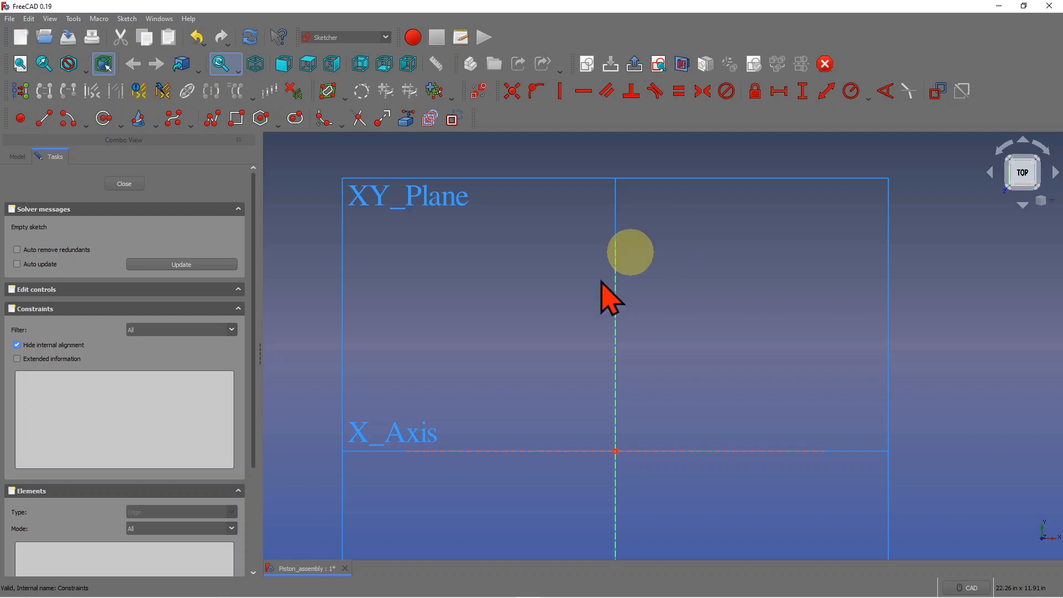
{"action": "left_click", "coordinate": [43, 121]}
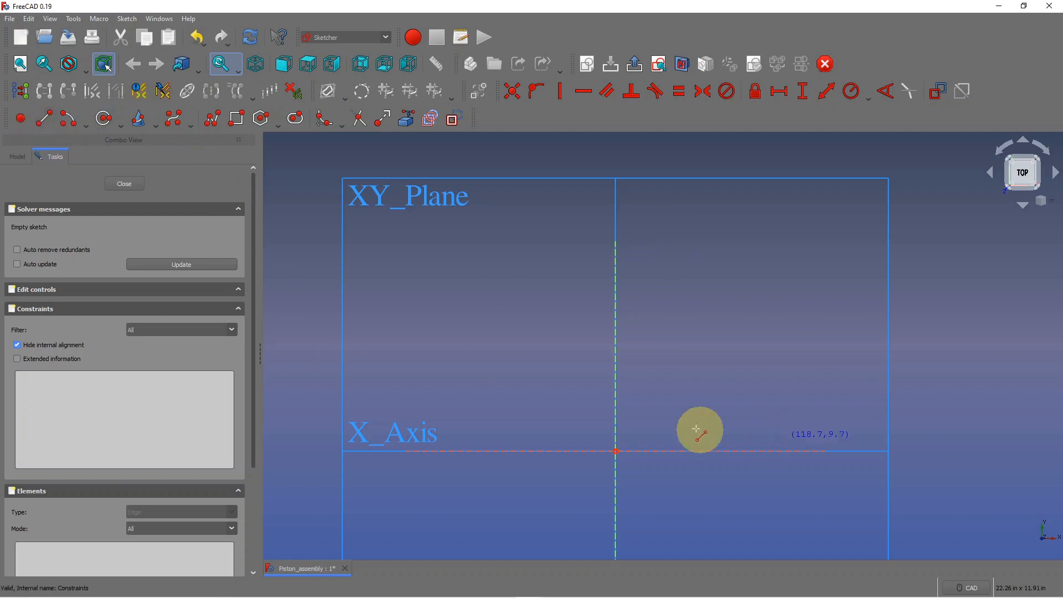
{"action": "left_click", "coordinate": [616, 451]}
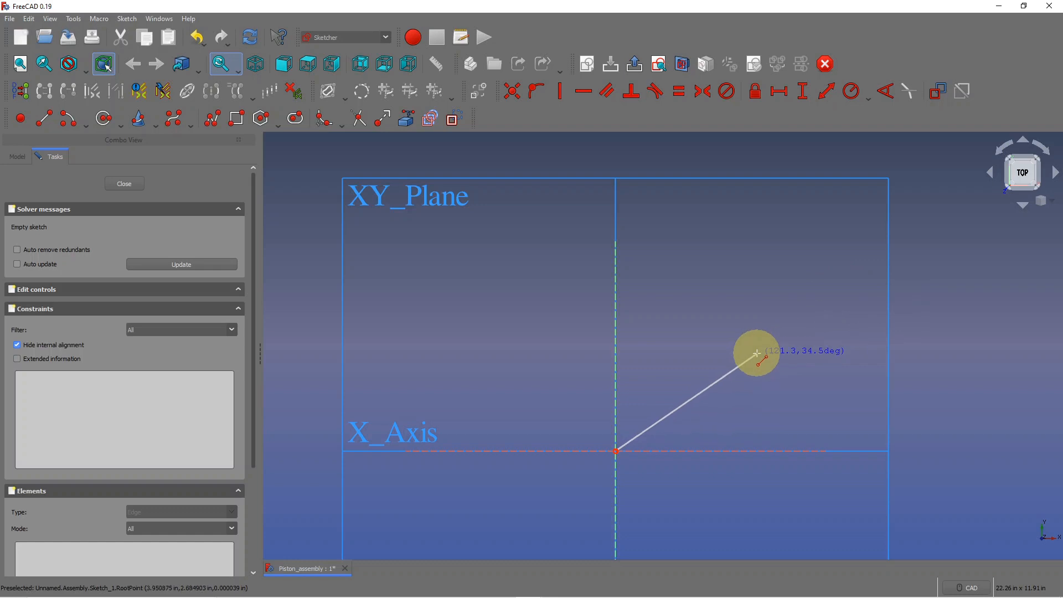
{"action": "left_click", "coordinate": [684, 398]}
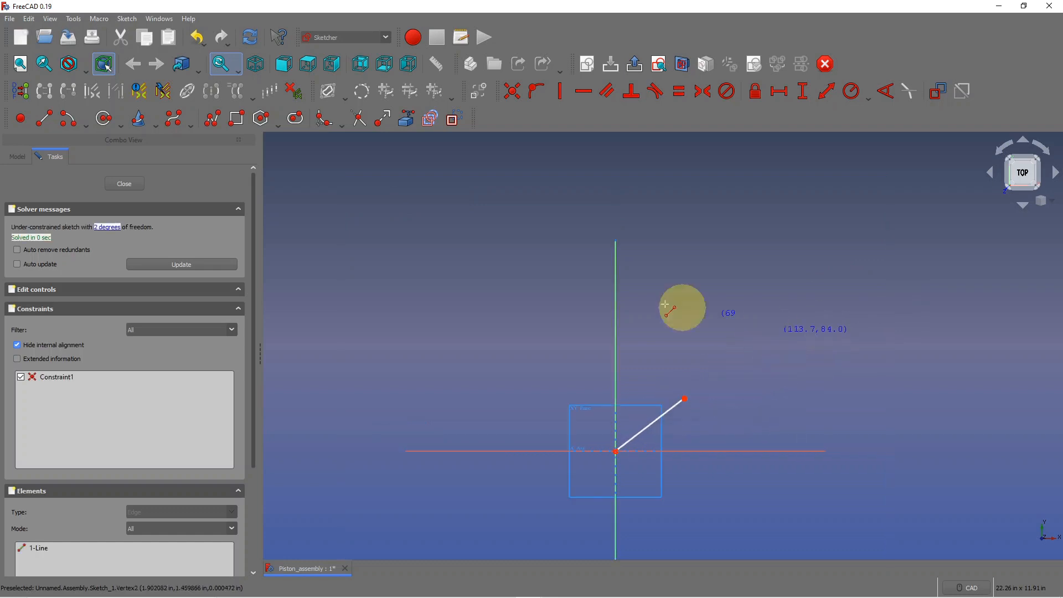
{"action": "left_click", "coordinate": [46, 118]}
{"action": "left_click", "coordinate": [685, 399]}
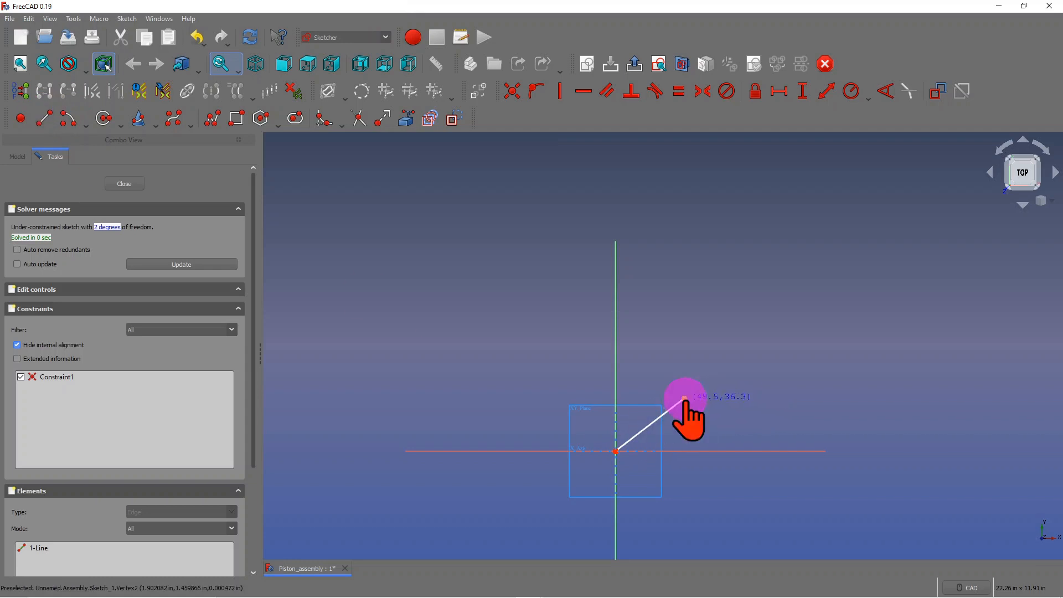
{"action": "left_click", "coordinate": [616, 242]}
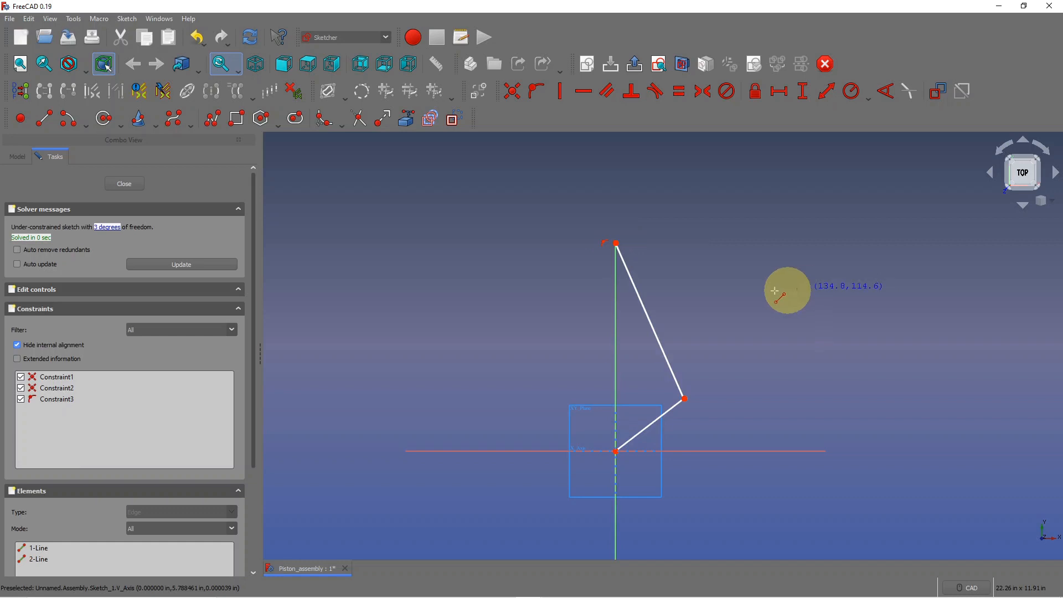
Step: Constrain the length of the lower line, from the origin to the shared vertex, to 1.398 in
{"action": "left_click", "coordinate": [826, 91]}
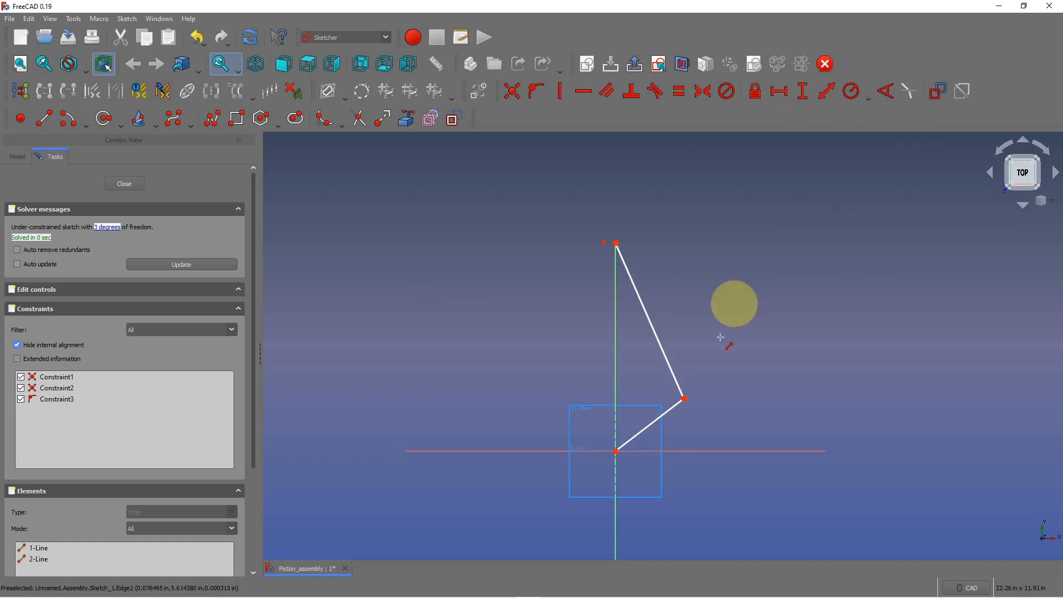
{"action": "left_click", "coordinate": [615, 451]}
{"action": "left_click", "coordinate": [685, 399]}
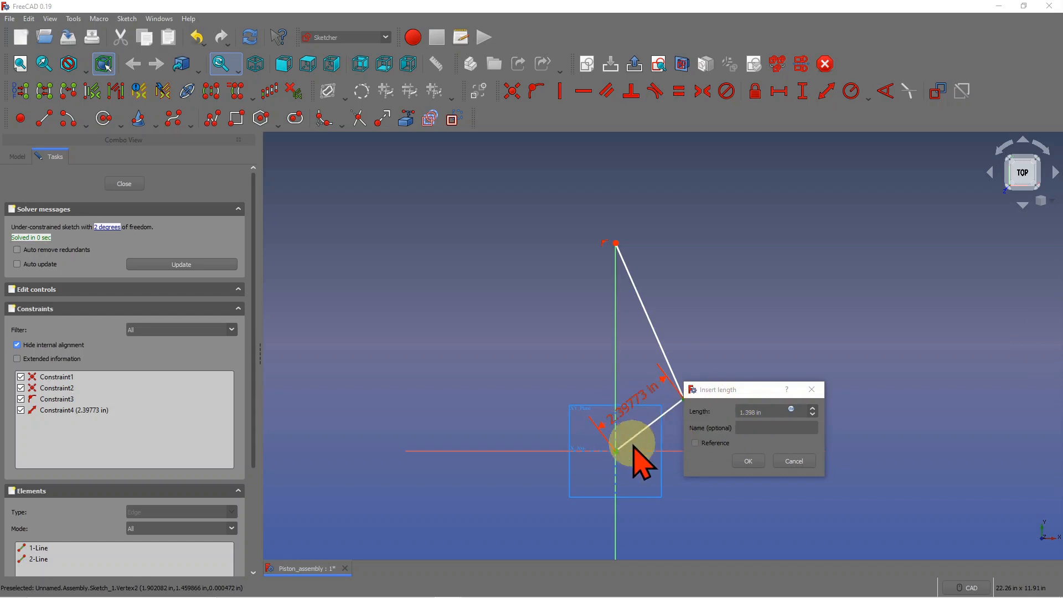
{"action": "left_click", "coordinate": [748, 461]}
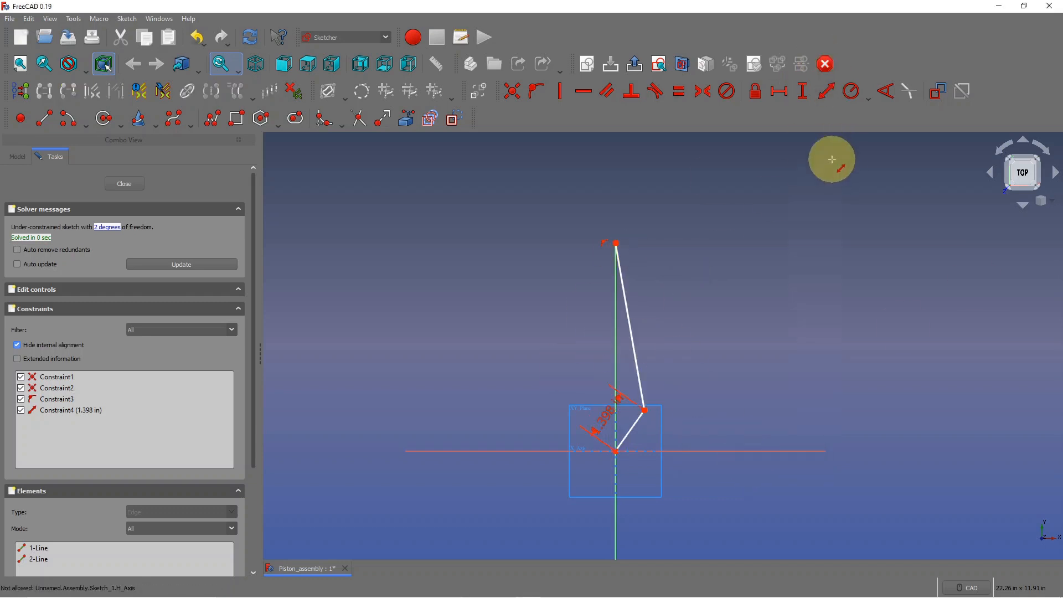
Step: Constrain the length of the upper line, from the vertical axis to the shared vertex, to 4.2 in
{"action": "left_click", "coordinate": [616, 243]}
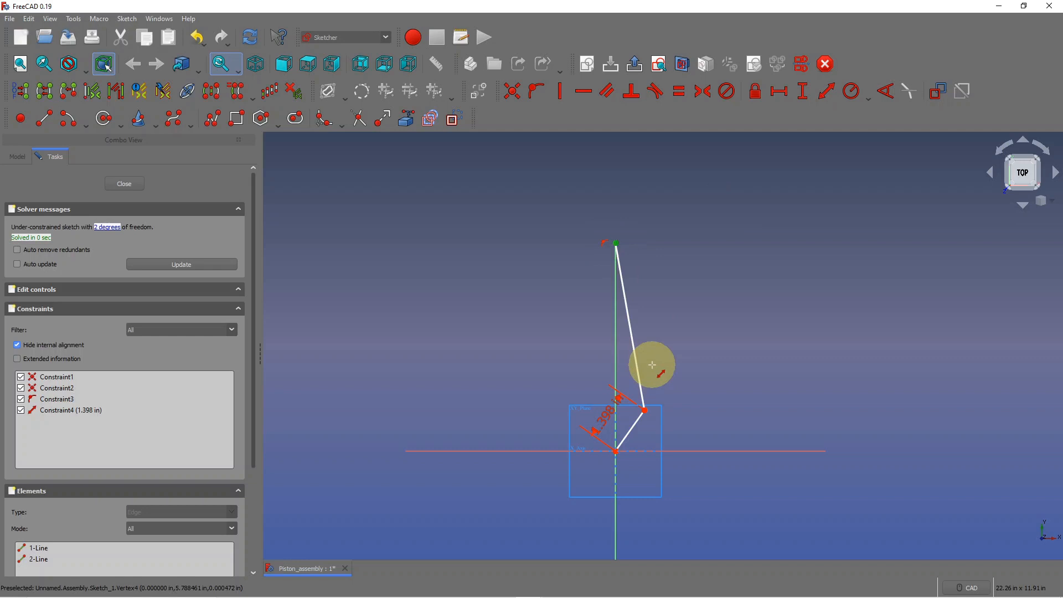
{"action": "left_click", "coordinate": [645, 411]}
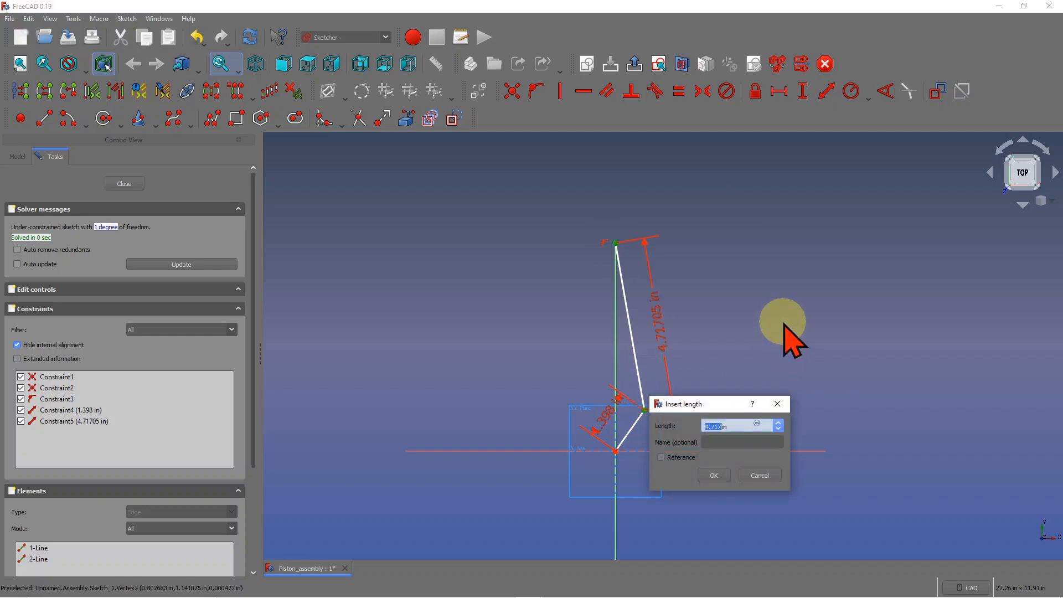
{"action": "type", "text": "4.2"}
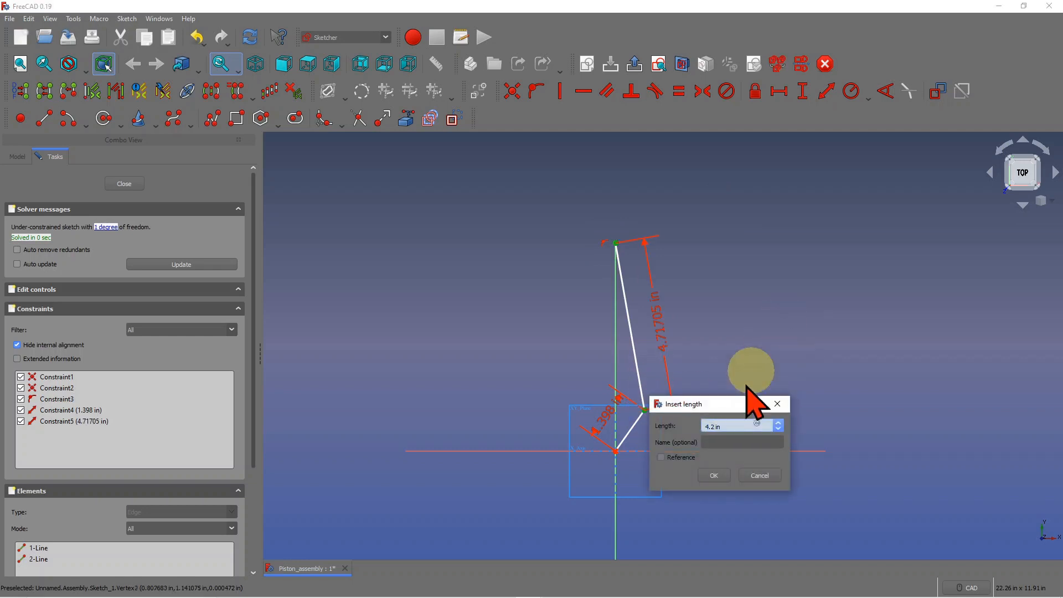
{"action": "left_click", "coordinate": [714, 476]}
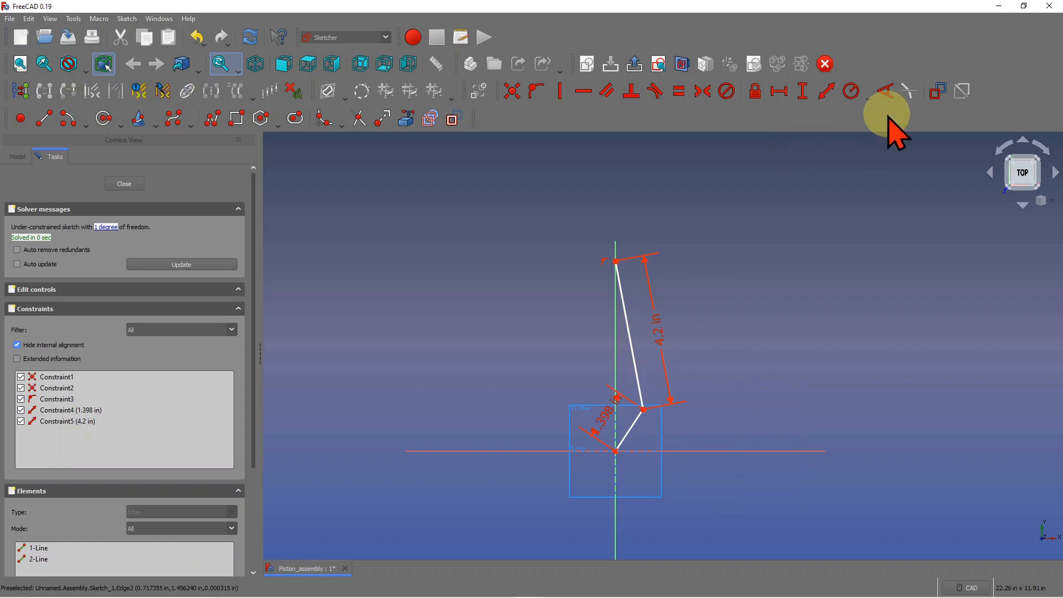
Step: Constrain the angle between the lower line and the vertical axis to 60° and close the sketch
{"action": "left_click", "coordinate": [887, 92]}
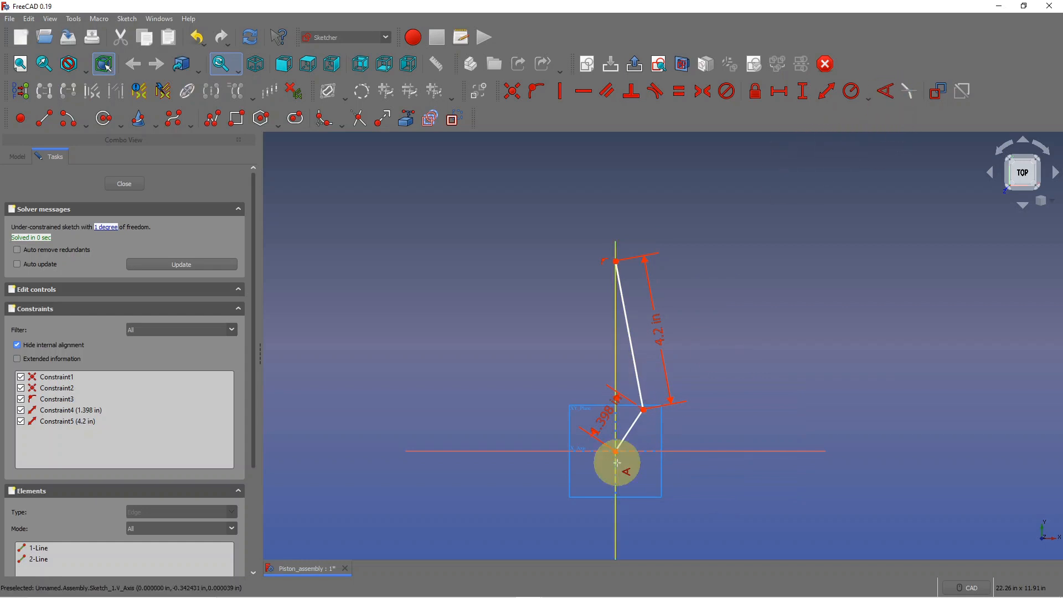
{"action": "left_click", "coordinate": [629, 433]}
{"action": "left_click", "coordinate": [616, 351]}
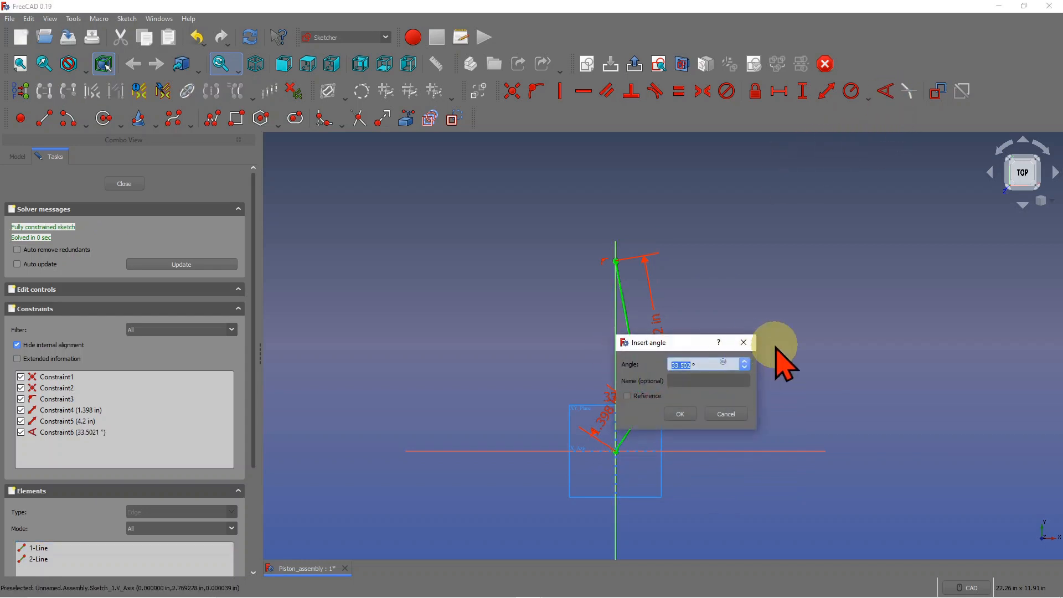
{"action": "type", "text": "60"}
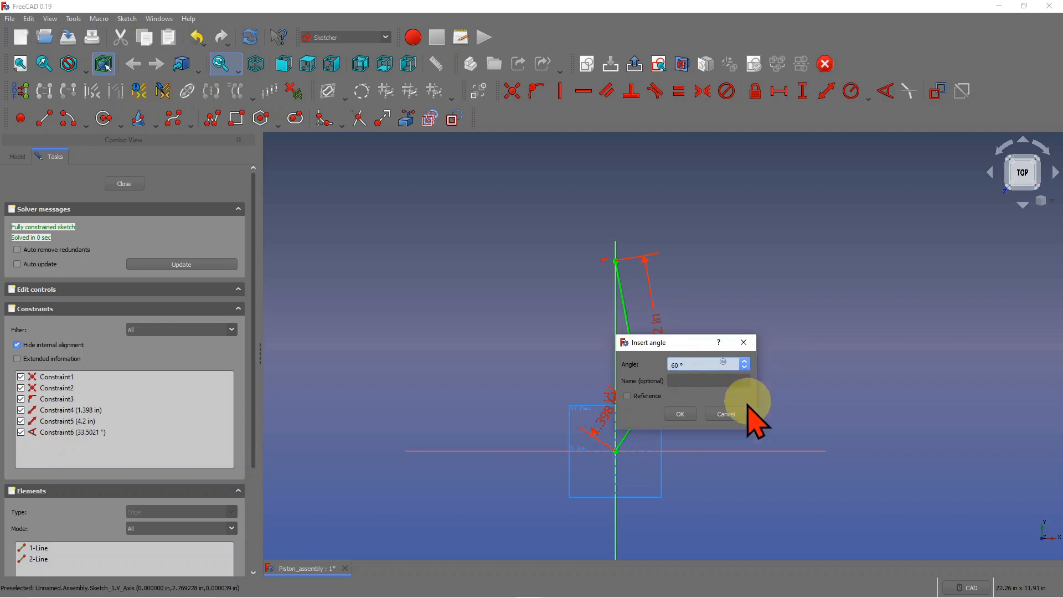
{"action": "left_click", "coordinate": [683, 415]}
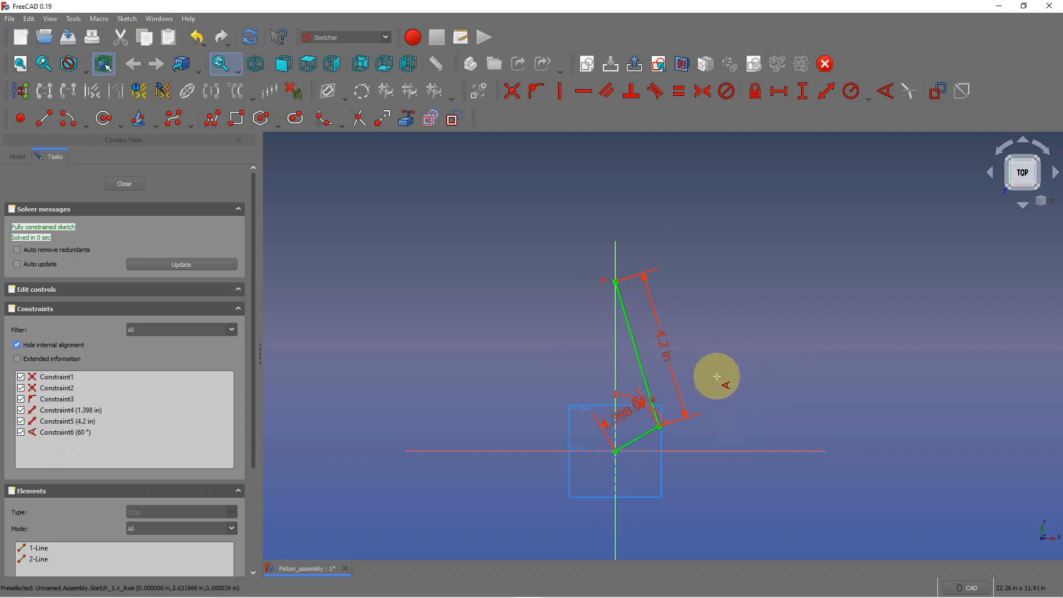
{"action": "left_click", "coordinate": [131, 184]}
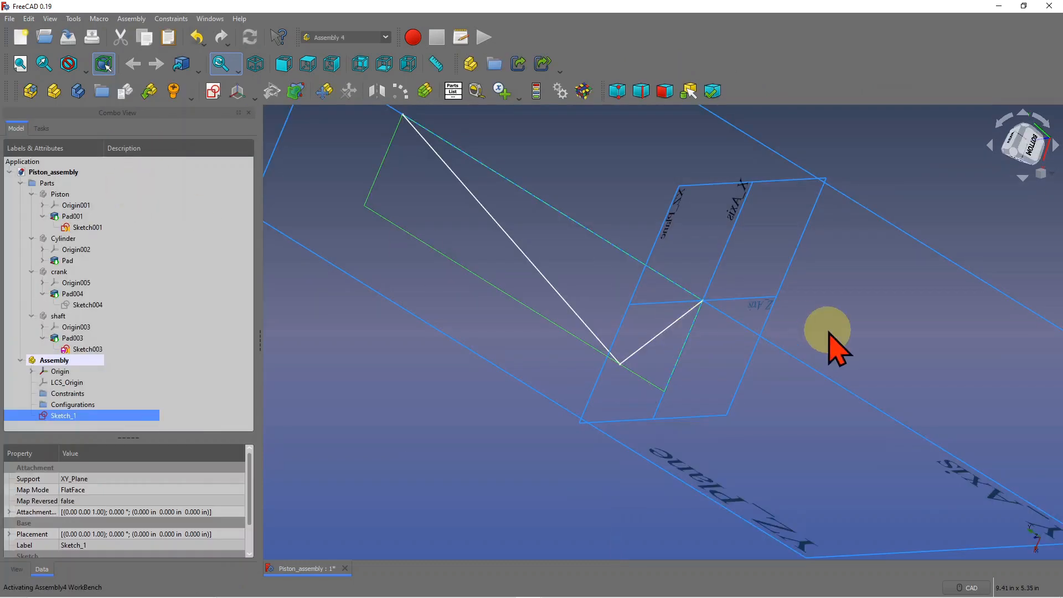
Step: Examine the two-line skeleton sketch against the assembly's origin planes, in perspective and from the top view
{"action": "scroll", "coordinate": [854, 296], "scroll_direction": "down", "scroll_amount": 5}
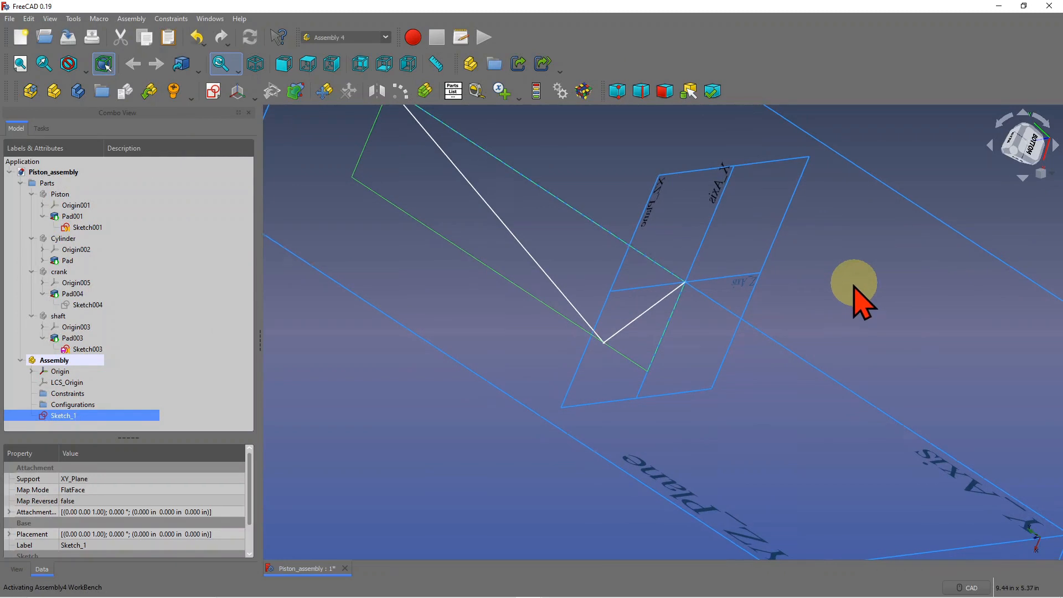
{"action": "scroll", "coordinate": [811, 323], "scroll_direction": "down", "scroll_amount": 4}
{"action": "mouse_move", "coordinate": [809, 325]}
{"action": "middle_mouse_down"}
{"action": "mouse_move", "coordinate": [849, 299]}
{"action": "mouse_move", "coordinate": [822, 278]}
{"action": "mouse_move", "coordinate": [869, 262]}
{"action": "mouse_move", "coordinate": [824, 278]}
{"action": "mouse_move", "coordinate": [772, 269]}
{"action": "mouse_move", "coordinate": [779, 238]}
{"action": "middle_mouse_up"}
{"action": "scroll", "coordinate": [846, 265], "scroll_direction": "down", "scroll_amount": 2}
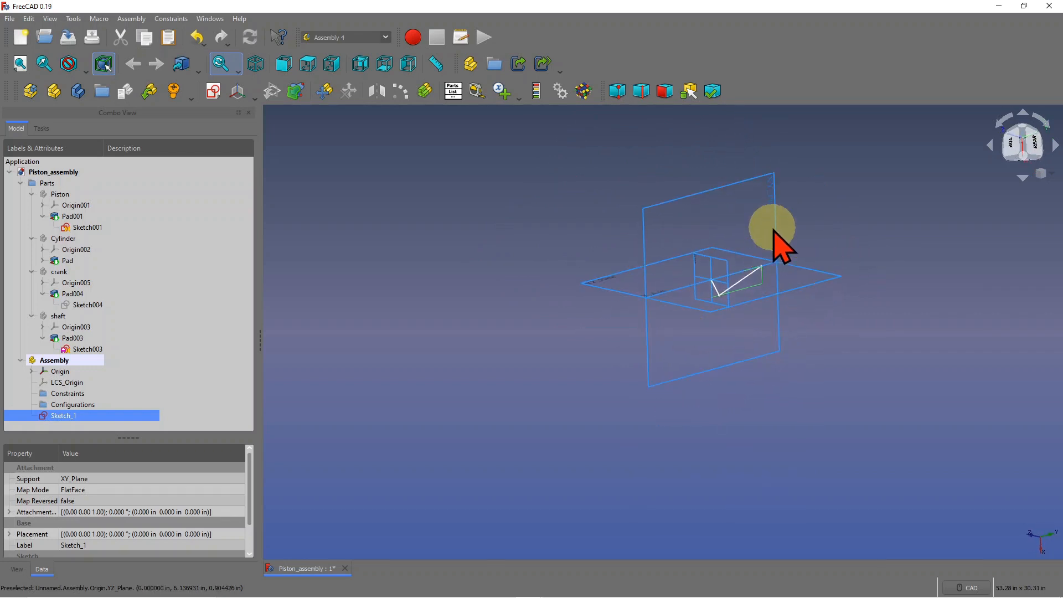
{"action": "left_click", "coordinate": [778, 227]}
{"action": "left_click", "coordinate": [1012, 145]}
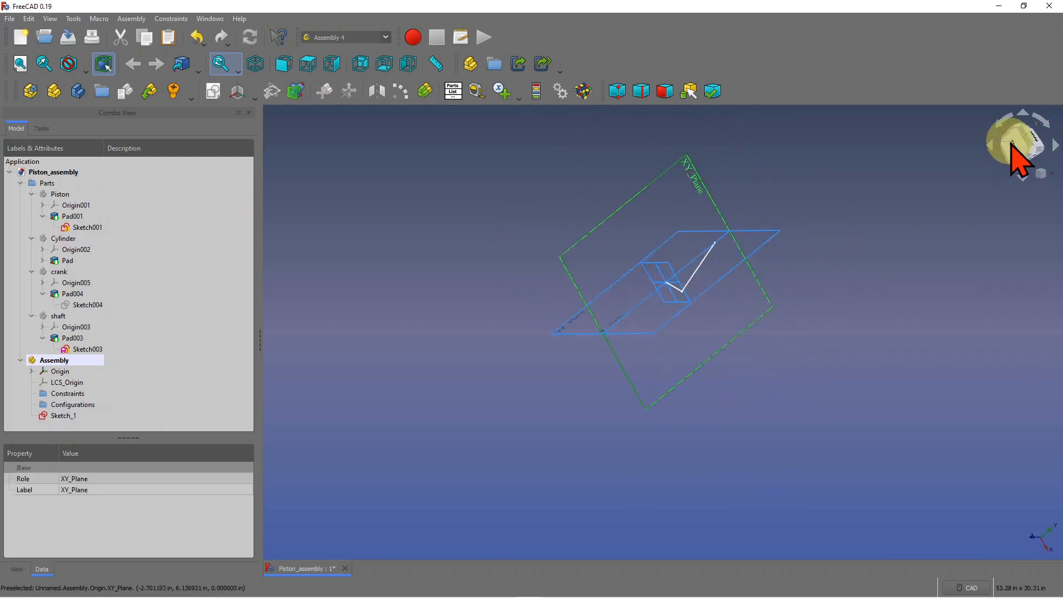
{"action": "scroll", "coordinate": [458, 360], "scroll_direction": "up", "scroll_amount": 3}
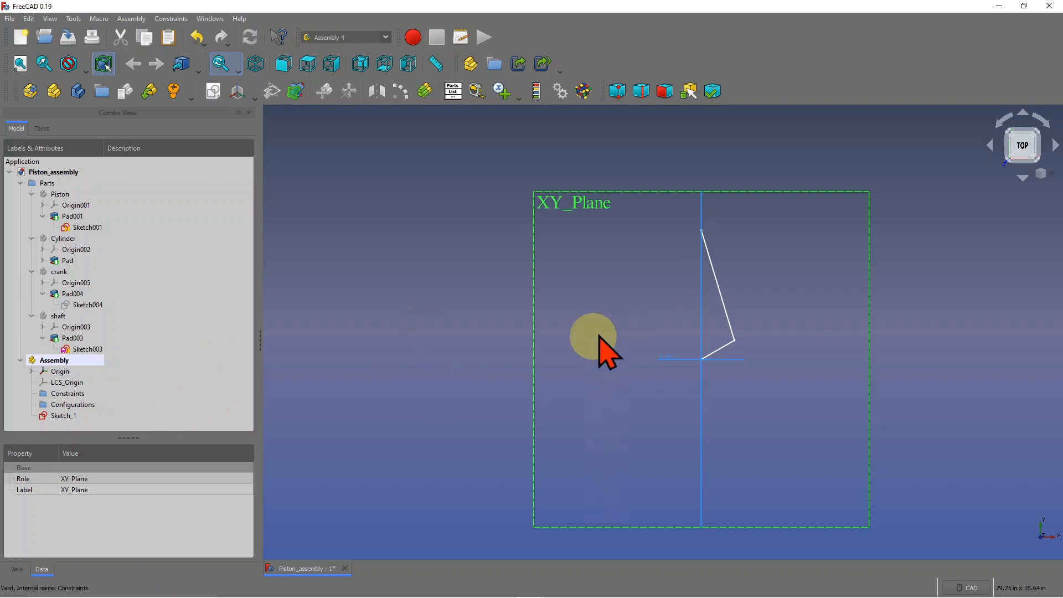
{"action": "scroll", "coordinate": [636, 310], "scroll_direction": "down", "scroll_amount": 3}
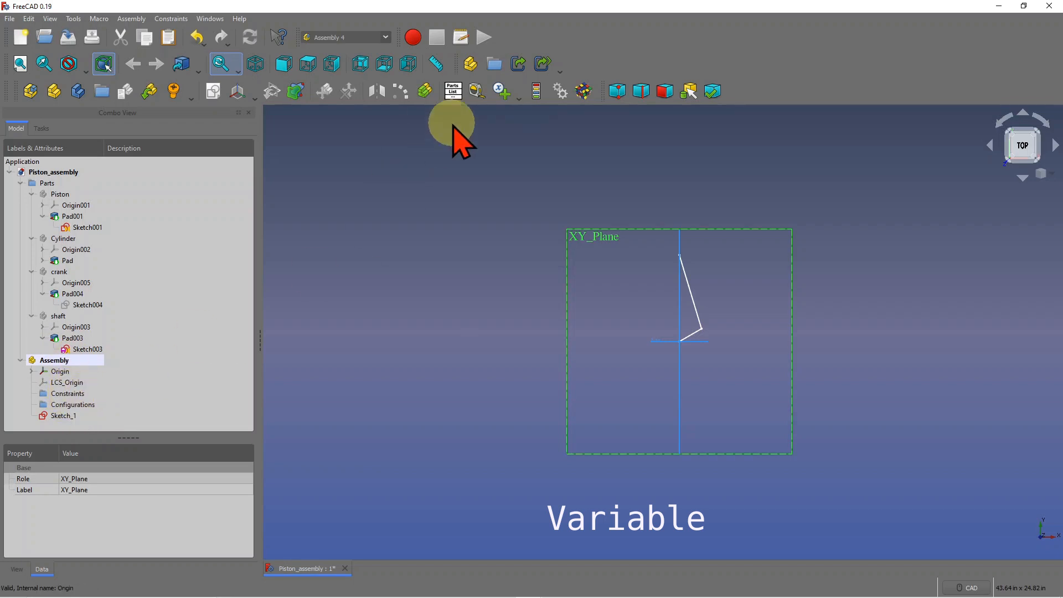
Step: Add a float variable named angle_rotate with a value of 10, recompute the document and show the assembly's Variables
{"action": "left_click", "coordinate": [521, 93]}
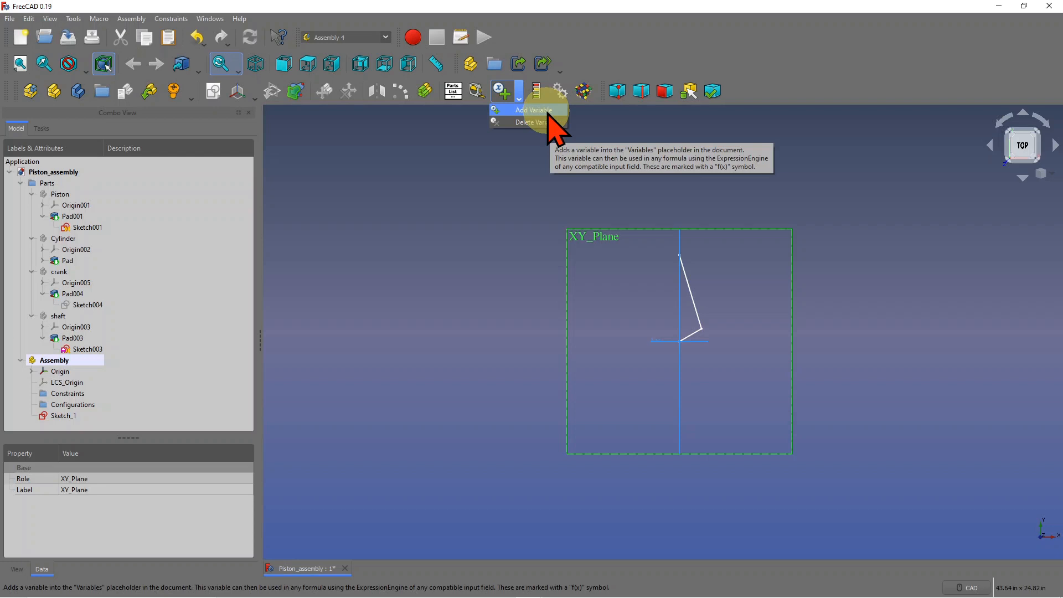
{"action": "left_click", "coordinate": [549, 111]}
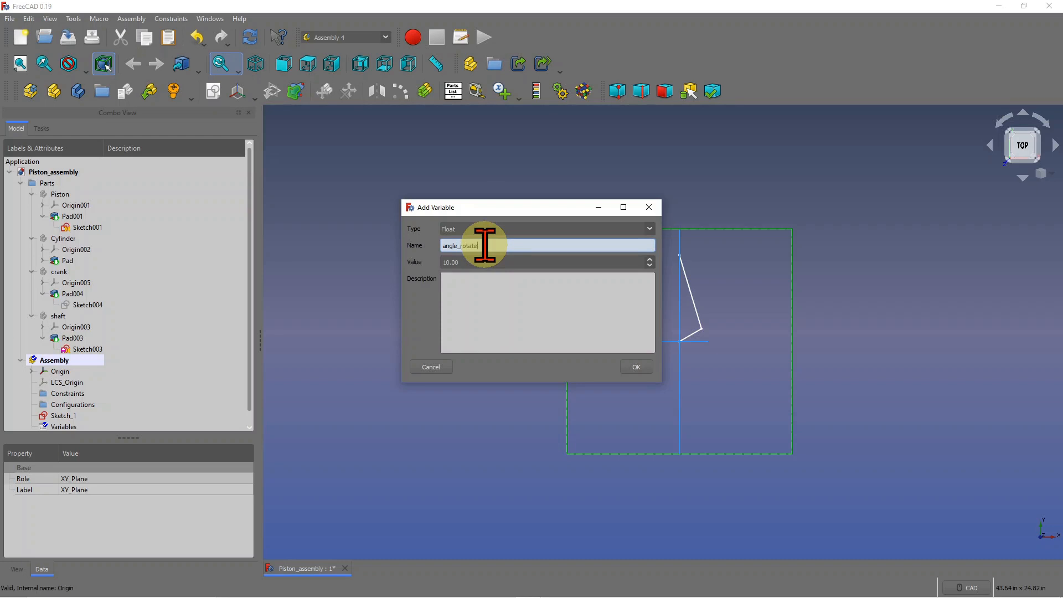
{"action": "left_click", "coordinate": [635, 366]}
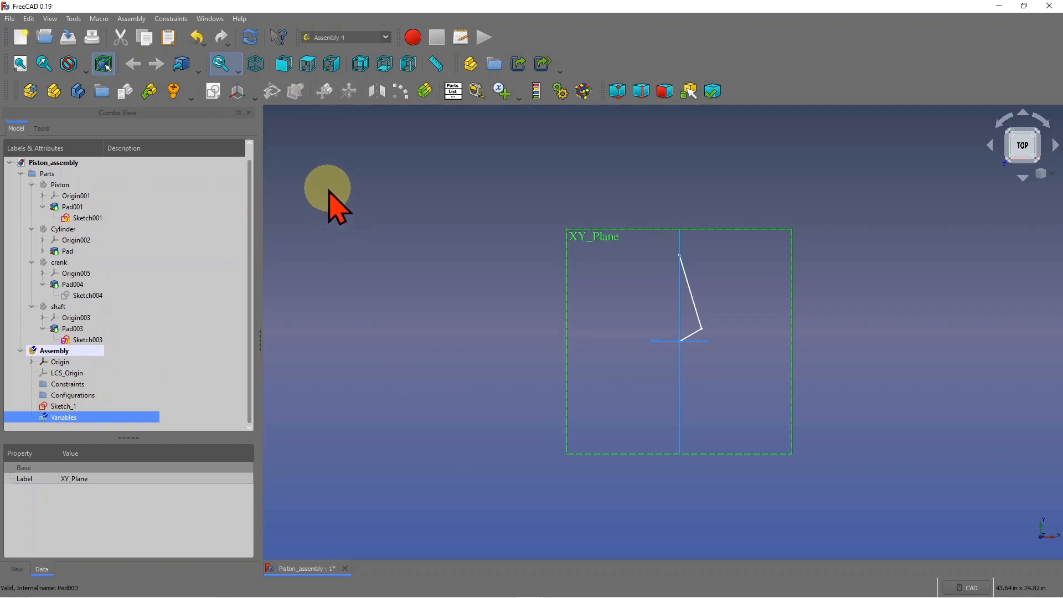
{"action": "left_click", "coordinate": [250, 37]}
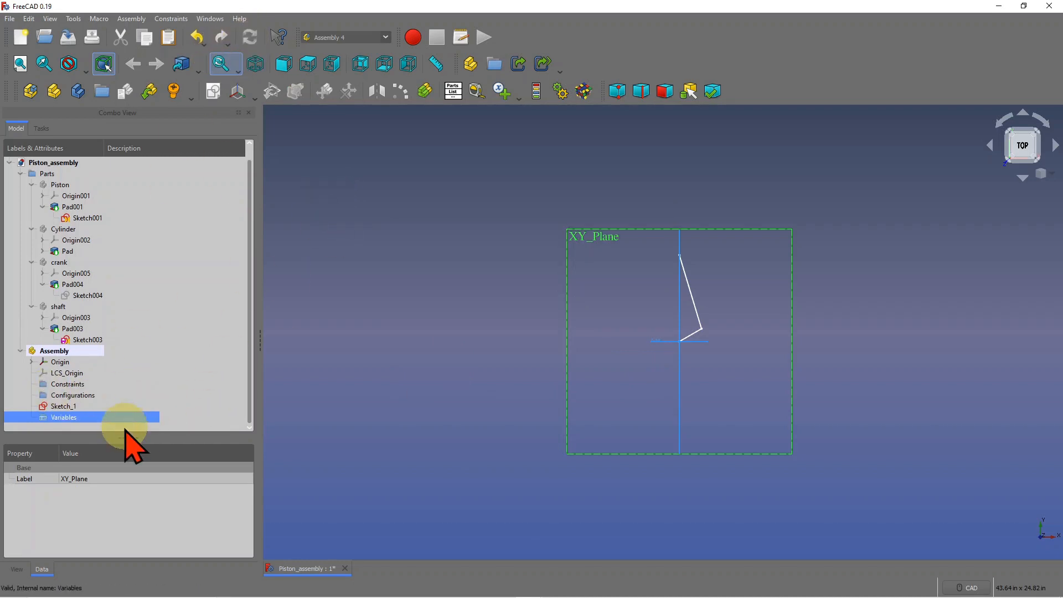
{"action": "left_click", "coordinate": [67, 418]}
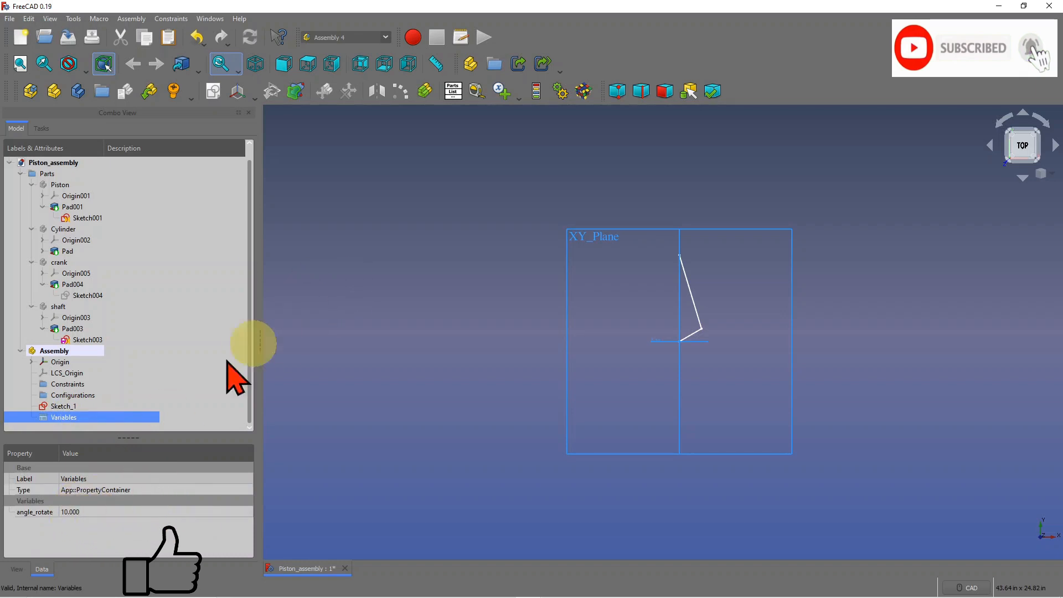
Step: Open the skeleton sketch Sketch_1 for editing and move the angle dimension farther from the origin, clear of the 1.398 in dimension
{"action": "double_click", "coordinate": [62, 406]}
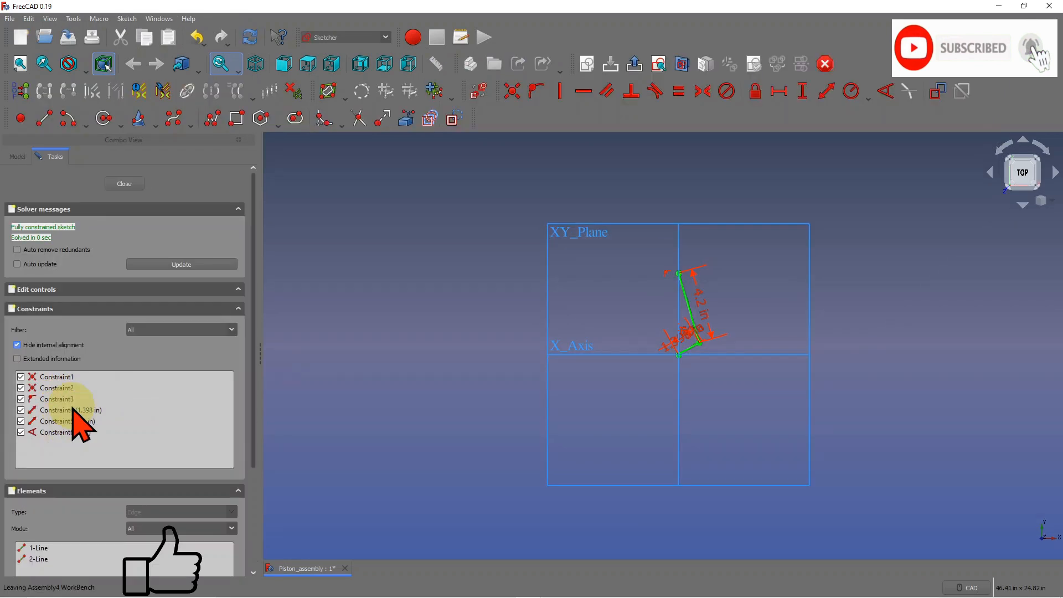
{"action": "scroll", "coordinate": [687, 398], "scroll_direction": "up", "scroll_amount": 8}
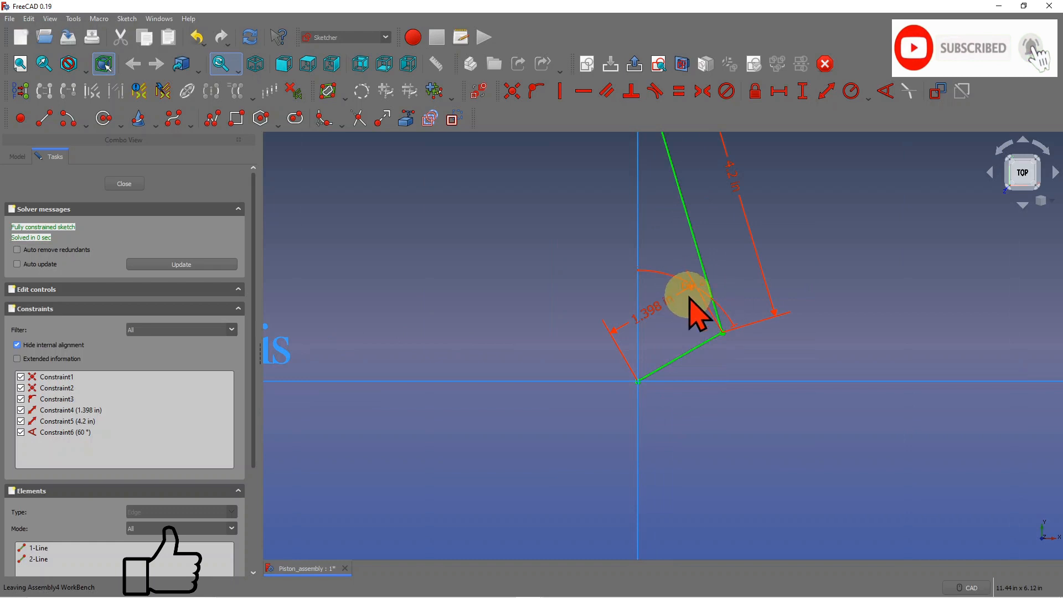
{"action": "left_click", "coordinate": [686, 288]}
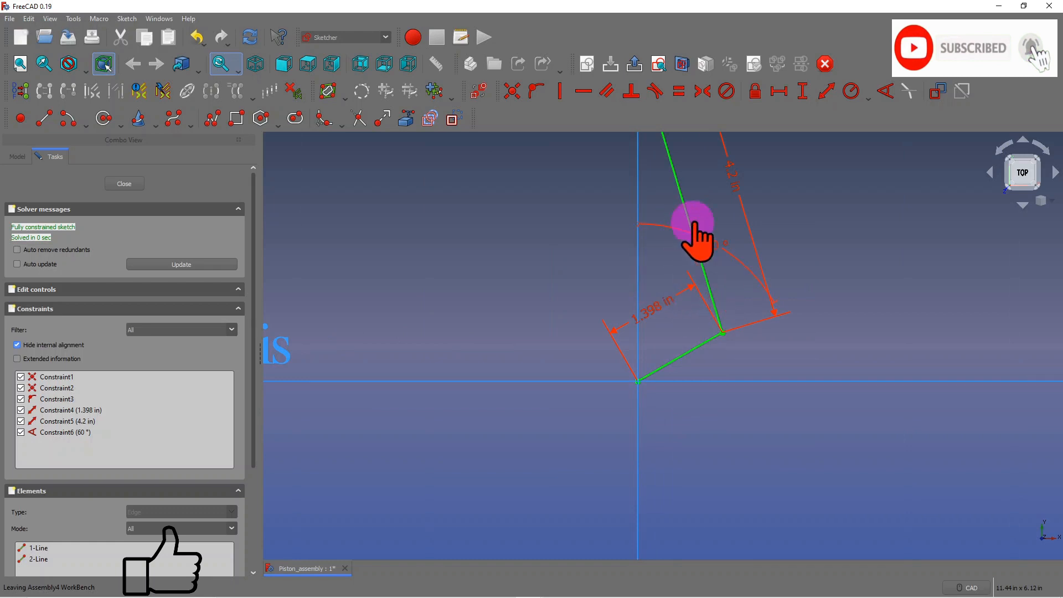
Step: Drive the angle constraint between the lower line and the vertical axis with the expression Variables.angle_rotate and close the sketch
{"action": "double_click", "coordinate": [723, 233]}
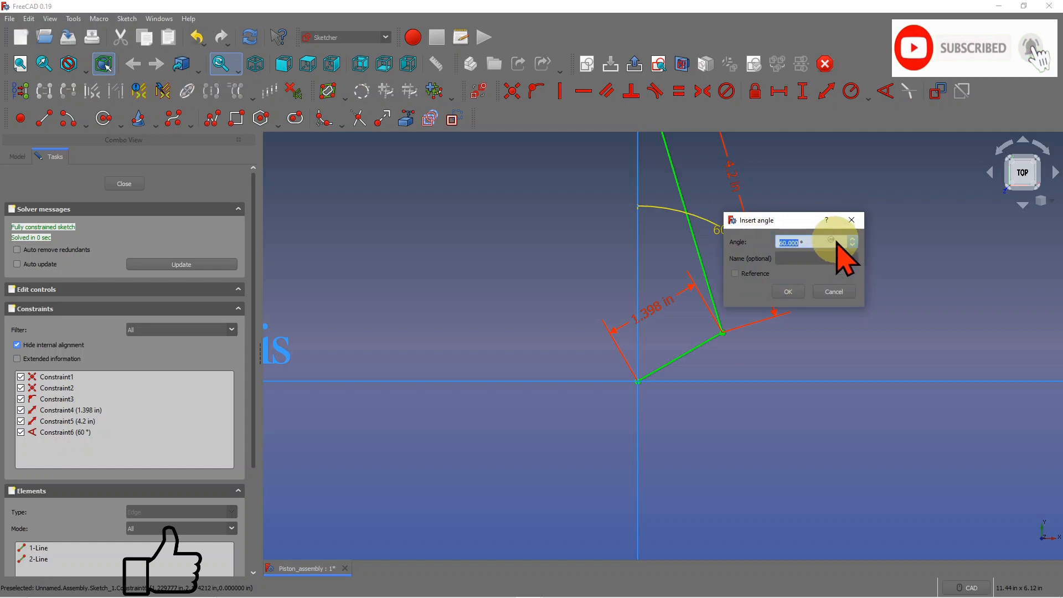
{"action": "left_click", "coordinate": [832, 240]}
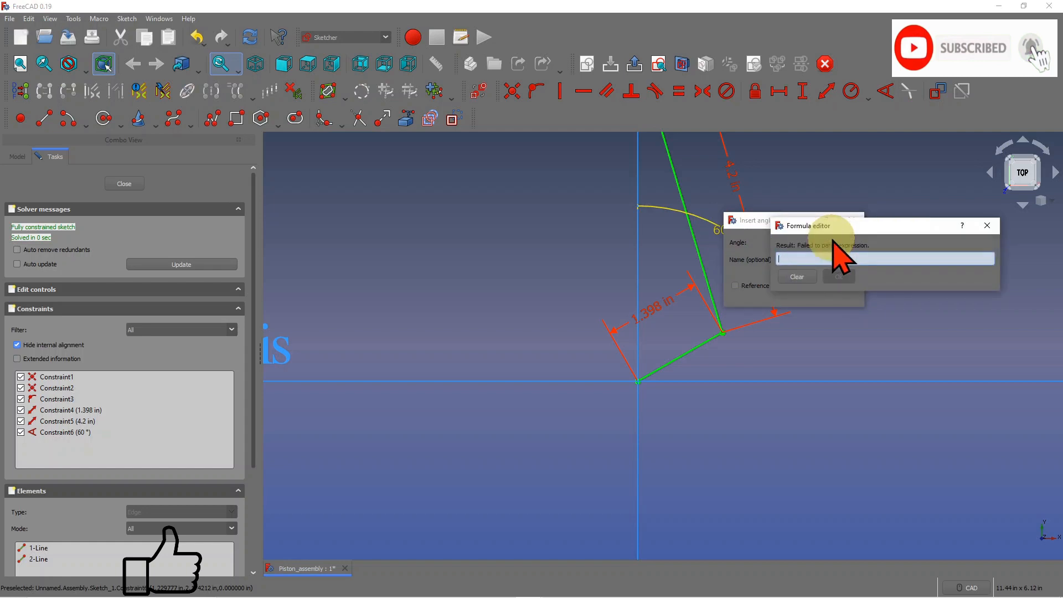
{"action": "type", "text": "varia"}
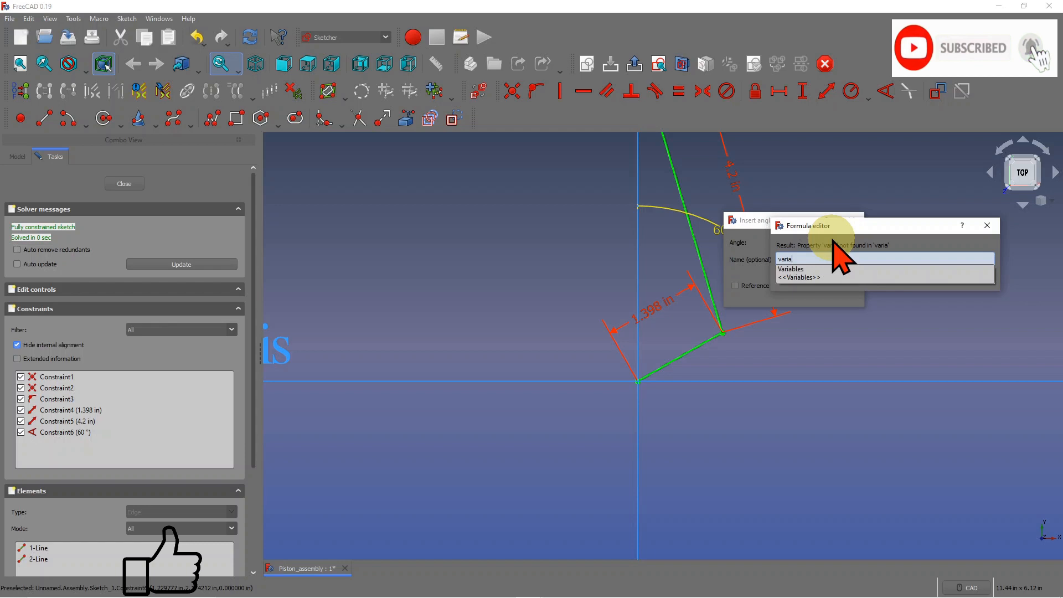
{"action": "left_click", "coordinate": [799, 269]}
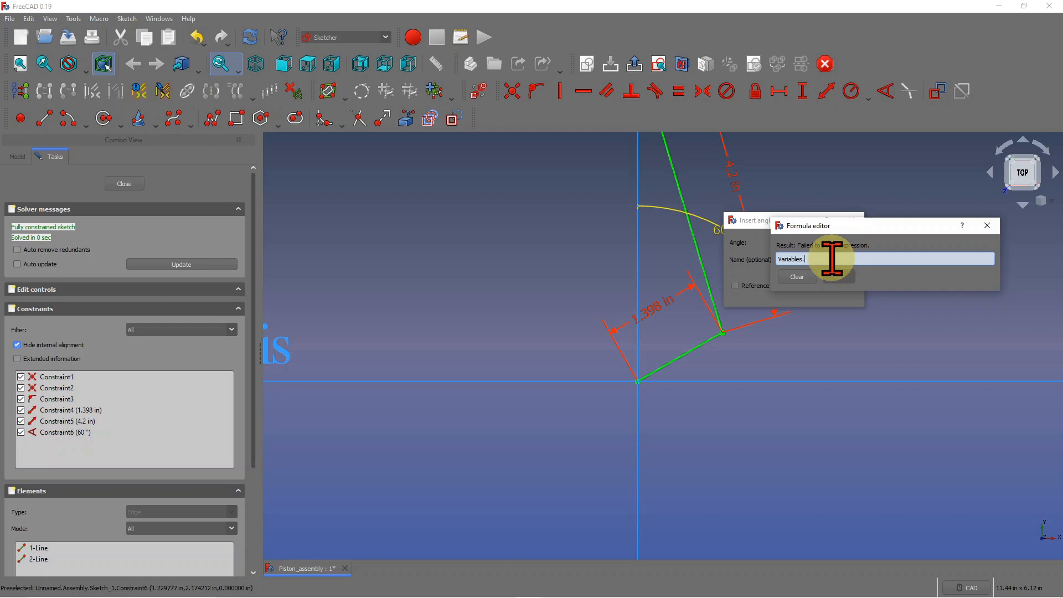
{"action": "type", "text": "an"}
{"action": "left_click", "coordinate": [817, 270]}
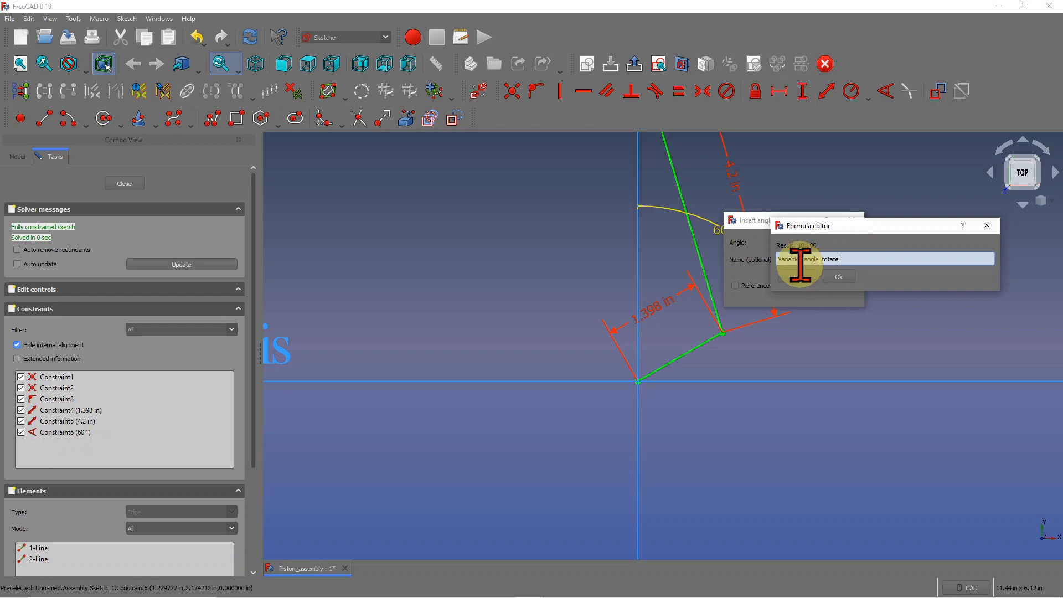
{"action": "left_click", "coordinate": [842, 278]}
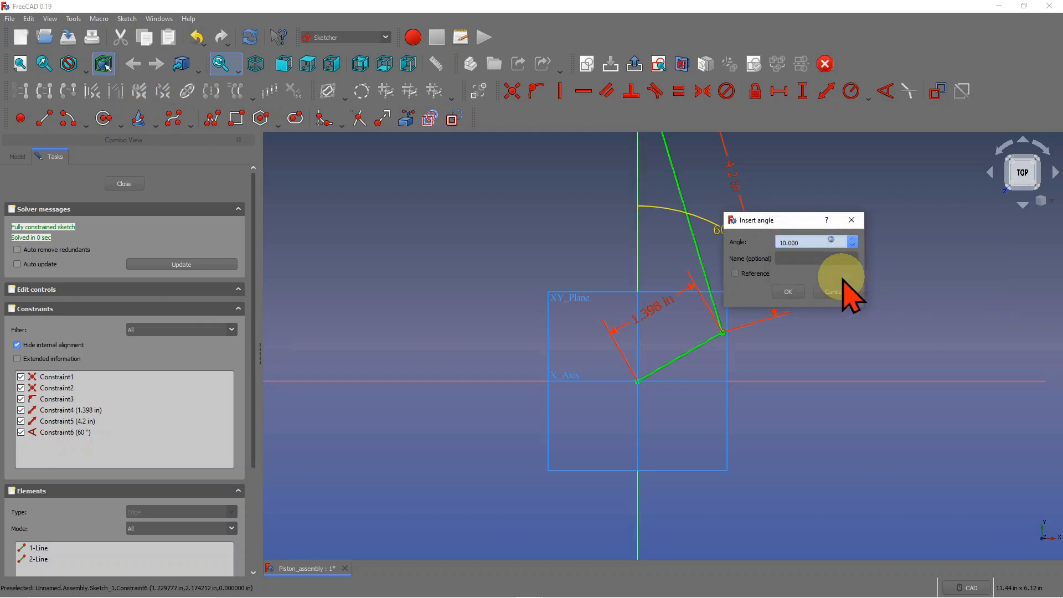
{"action": "left_click", "coordinate": [798, 293]}
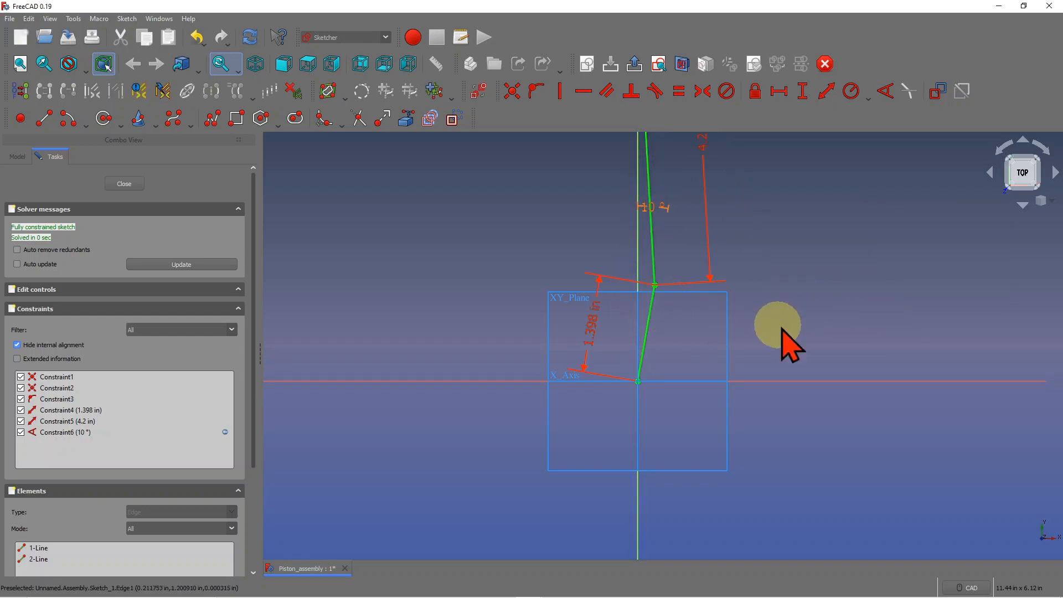
{"action": "scroll", "coordinate": [786, 334], "scroll_direction": "down", "scroll_amount": 2}
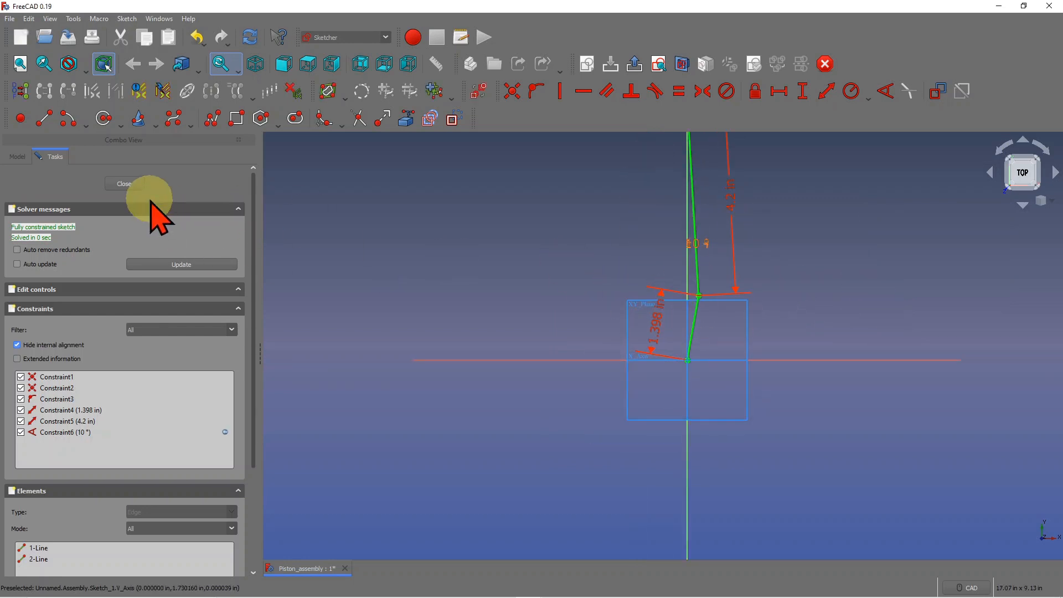
{"action": "left_click", "coordinate": [131, 186]}
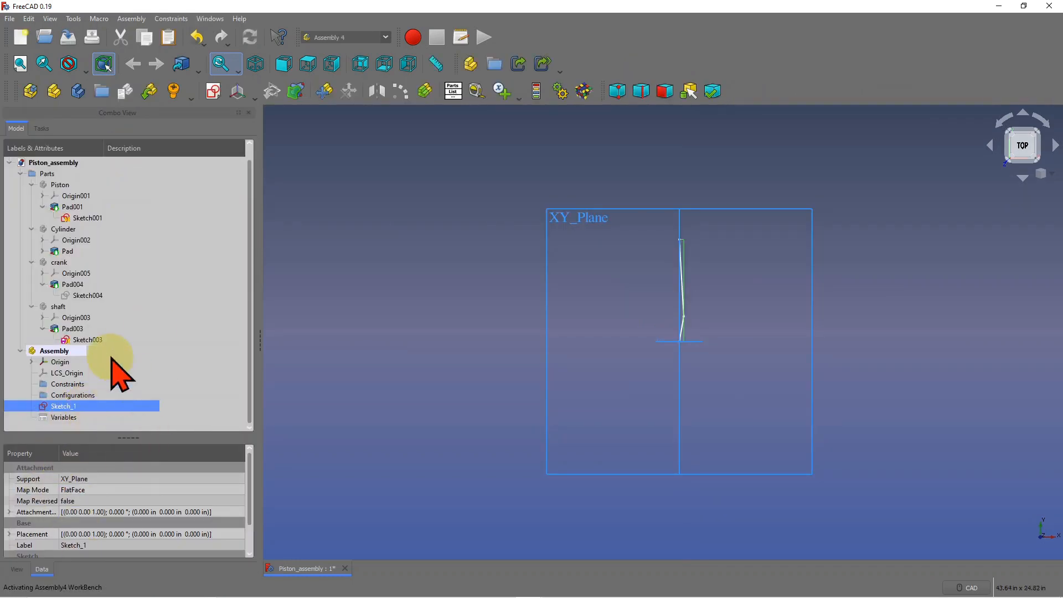
Step: Set the assembly variable angle_rotate to 60 to test that it drives the skeleton sketch
{"action": "left_click", "coordinate": [65, 417]}
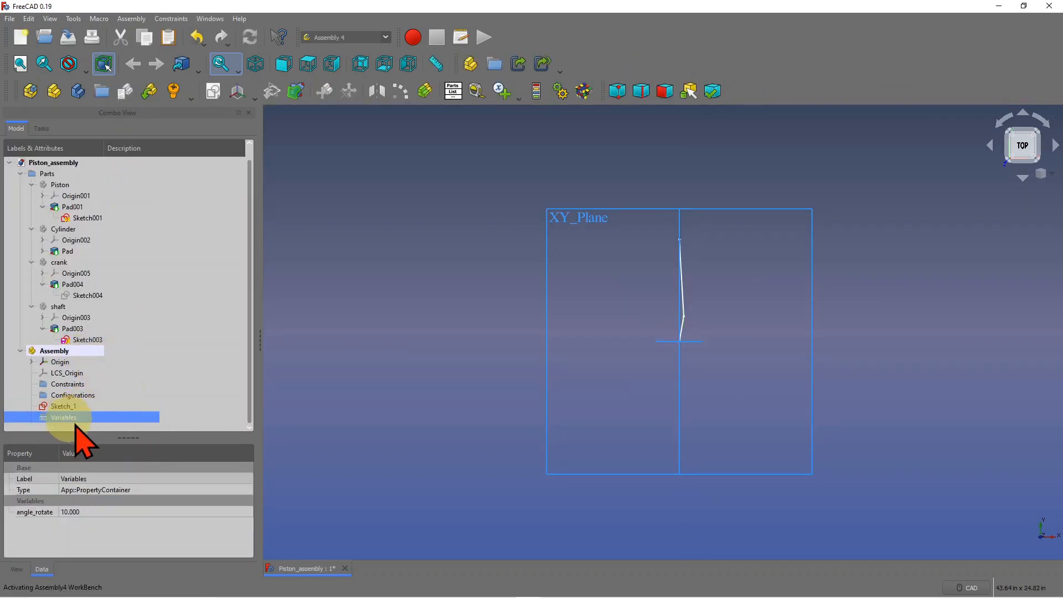
{"action": "left_click", "coordinate": [76, 513]}
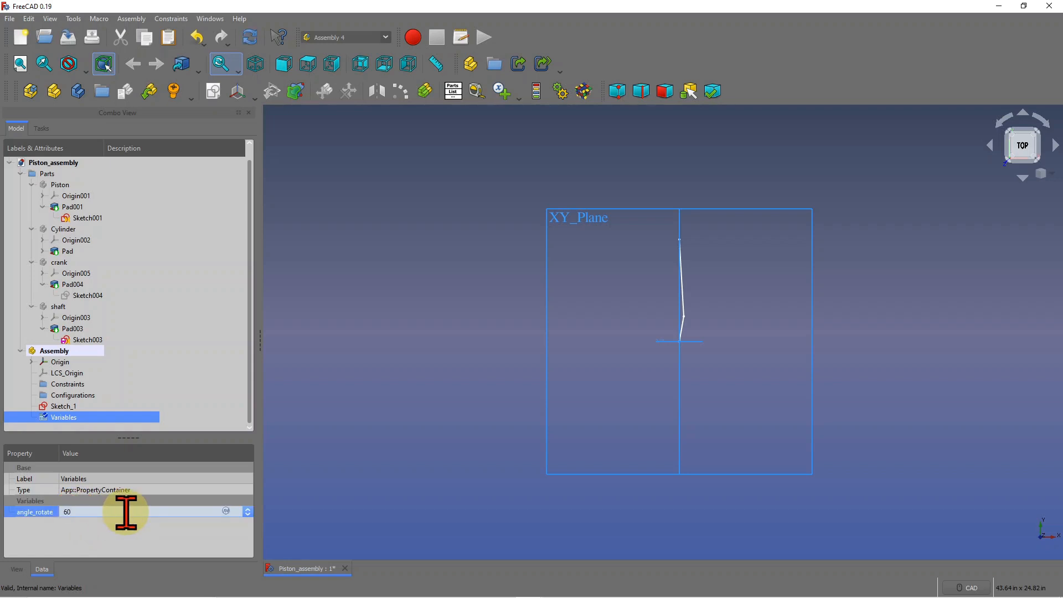
{"action": "key", "text": "Return"}
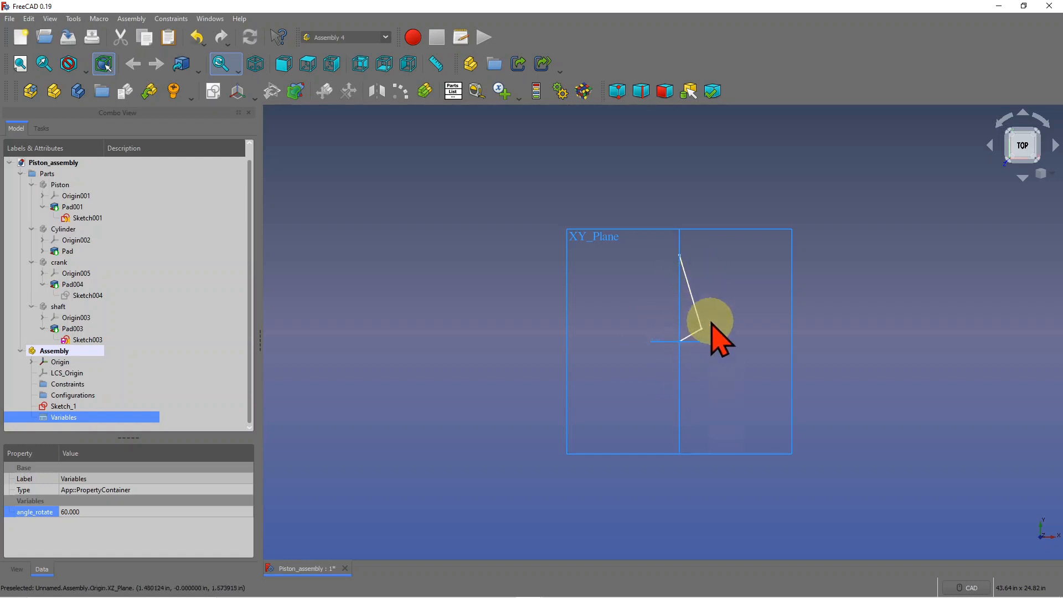
{"action": "scroll", "coordinate": [640, 421], "scroll_direction": "up", "scroll_amount": 2}
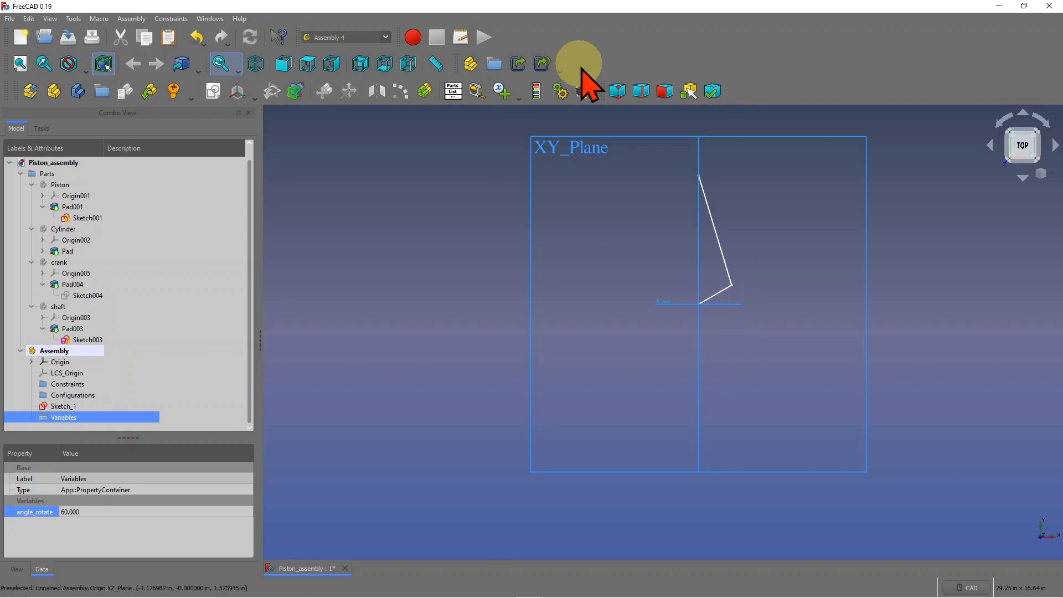
Step: Start Animate Assembly and choose the document Unnamed and the variable angle_rotate for the animation
{"action": "left_click", "coordinate": [561, 92]}
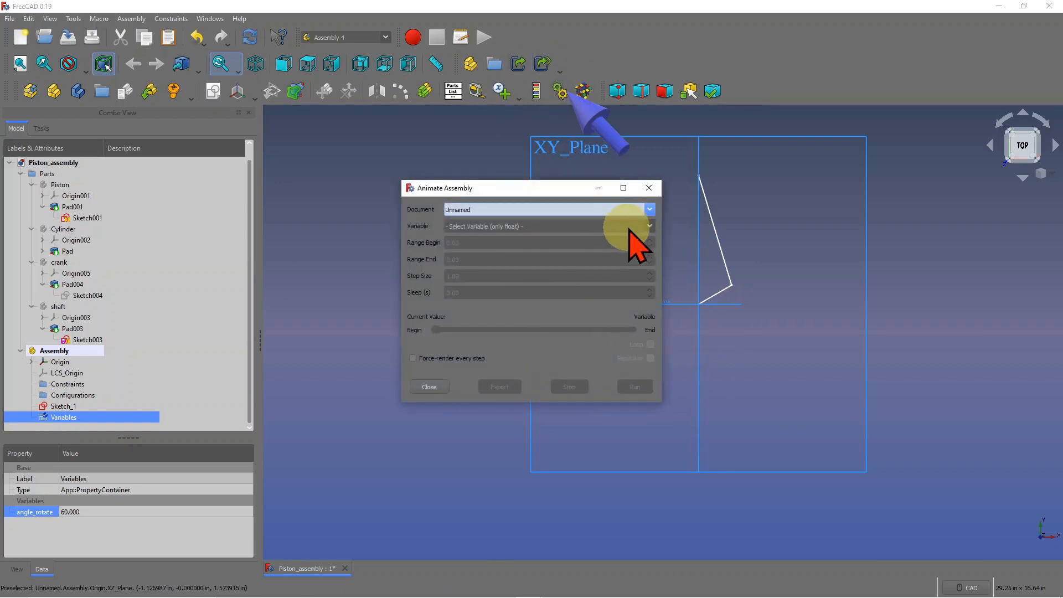
{"action": "left_click", "coordinate": [651, 210]}
{"action": "left_click", "coordinate": [650, 215]}
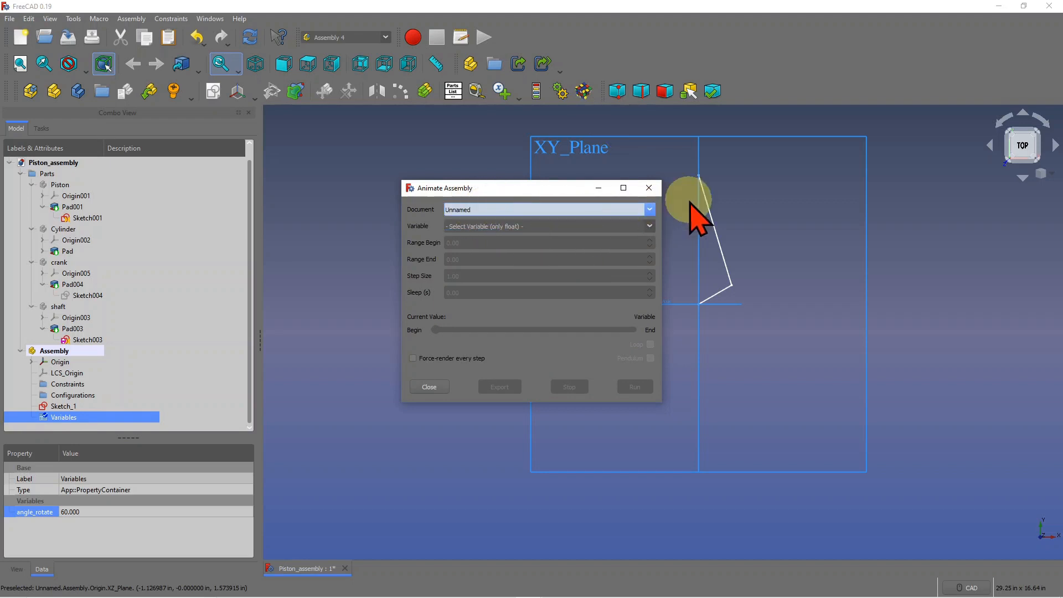
{"action": "left_click", "coordinate": [648, 226]}
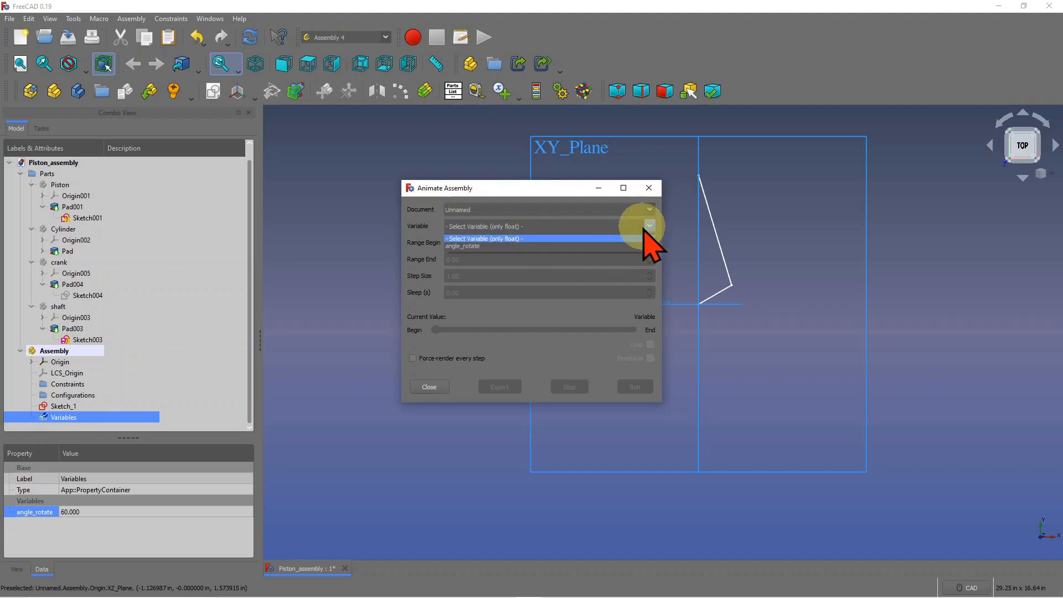
{"action": "left_click", "coordinate": [483, 244]}
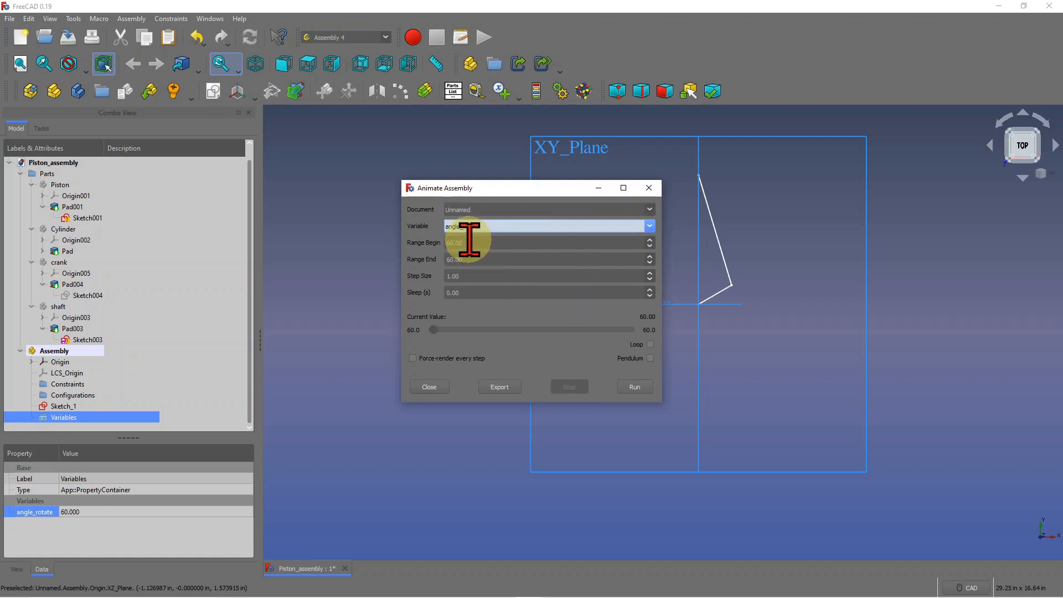
{"action": "left_click", "coordinate": [651, 210]}
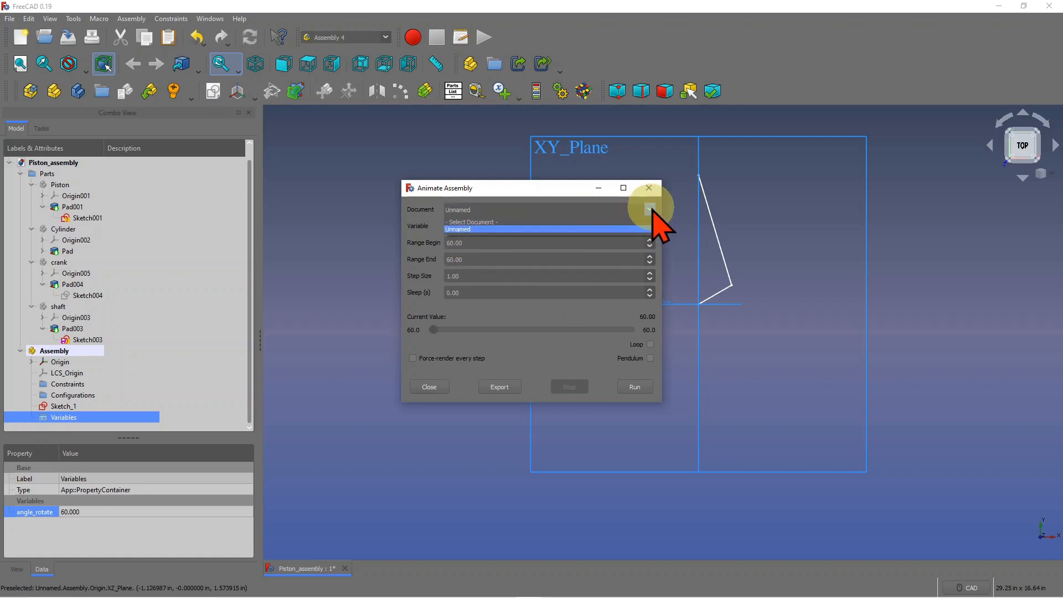
{"action": "left_click", "coordinate": [480, 229]}
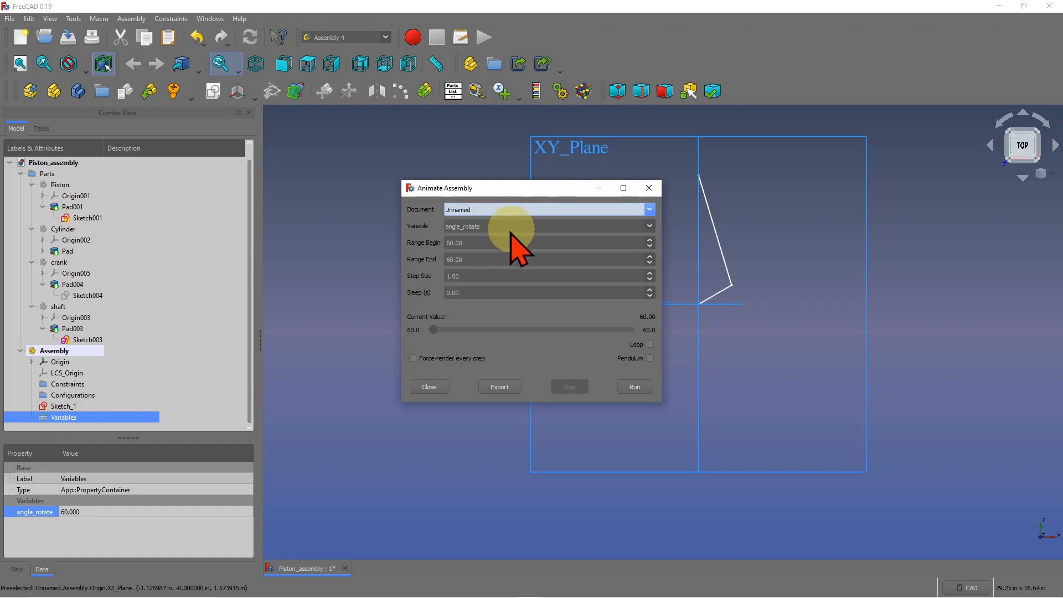
Step: Set the animation range to begin at 0 and end at 360, and run the animation
{"action": "left_click", "coordinate": [468, 244]}
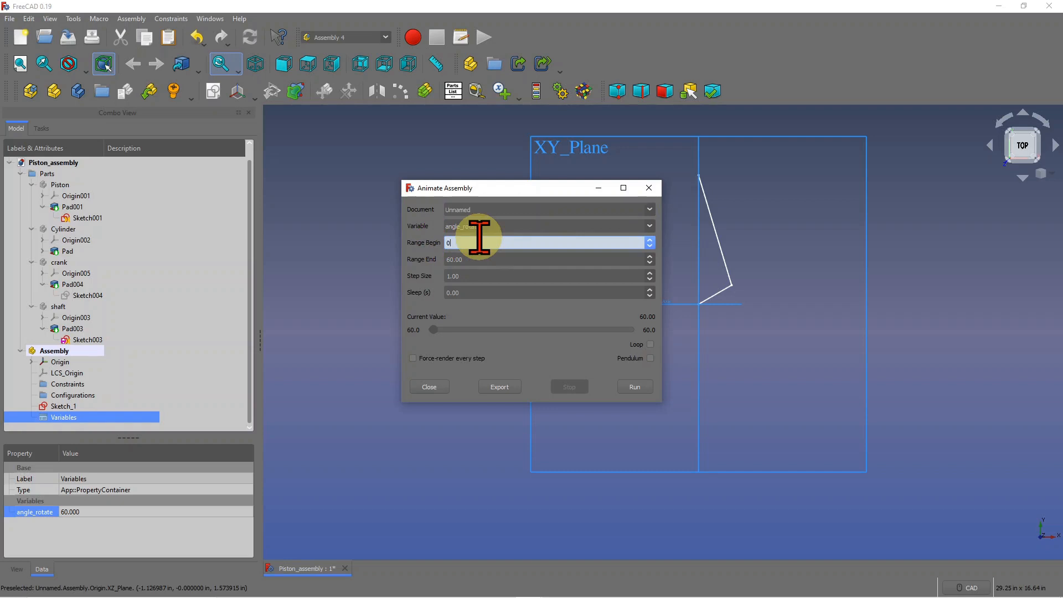
{"action": "left_click", "coordinate": [477, 259]}
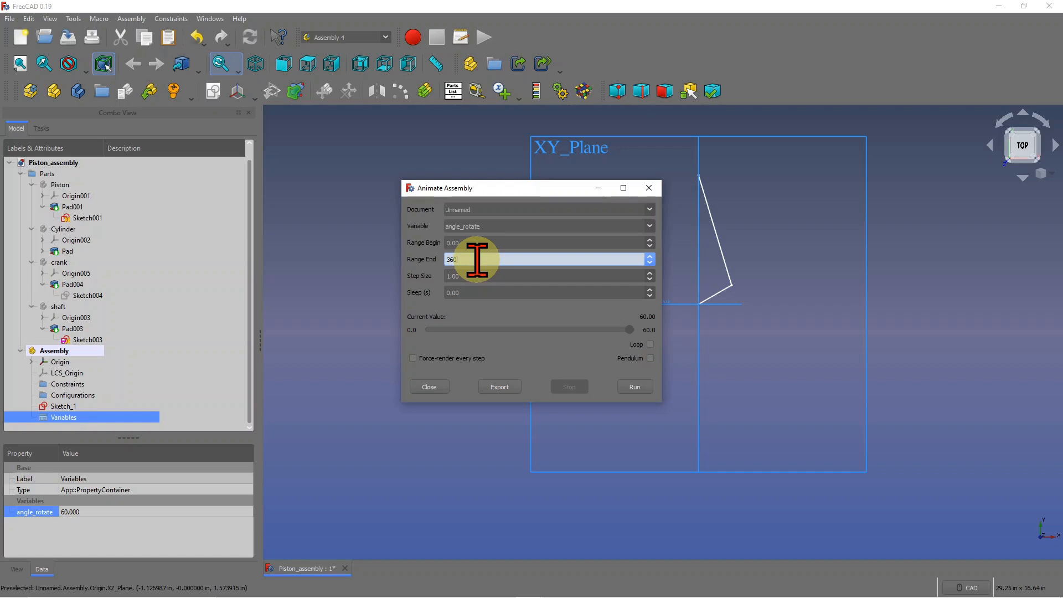
{"action": "type", "text": "360"}
{"action": "left_click", "coordinate": [634, 387]}
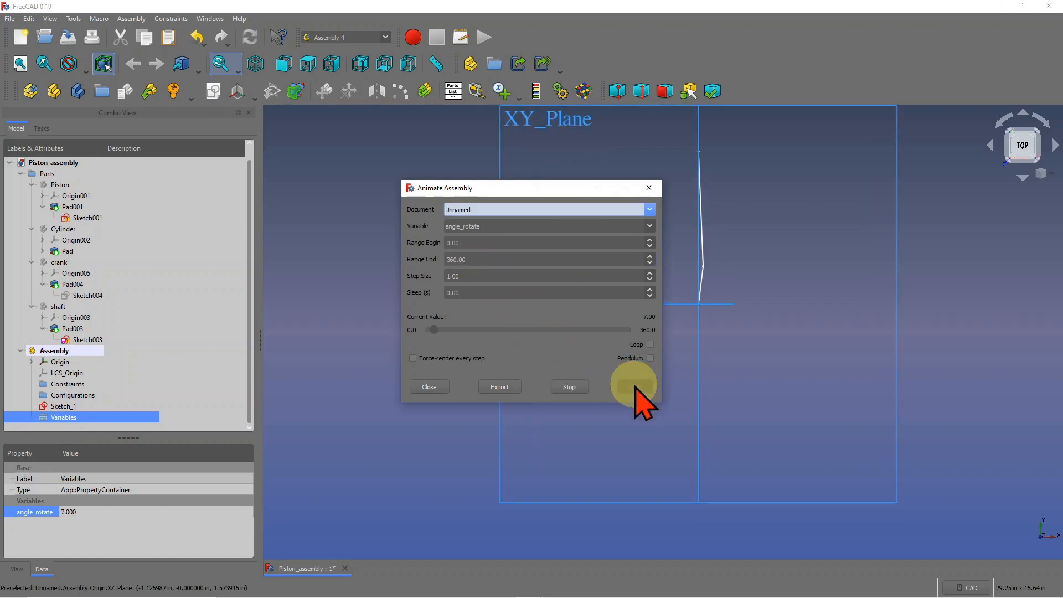
Step: Move the animation dialog clear of the sketch to watch the motion, stop the animation and close the dialog
{"action": "left_click_drag", "start_coordinate": [559, 191], "coordinate": [408, 212]}
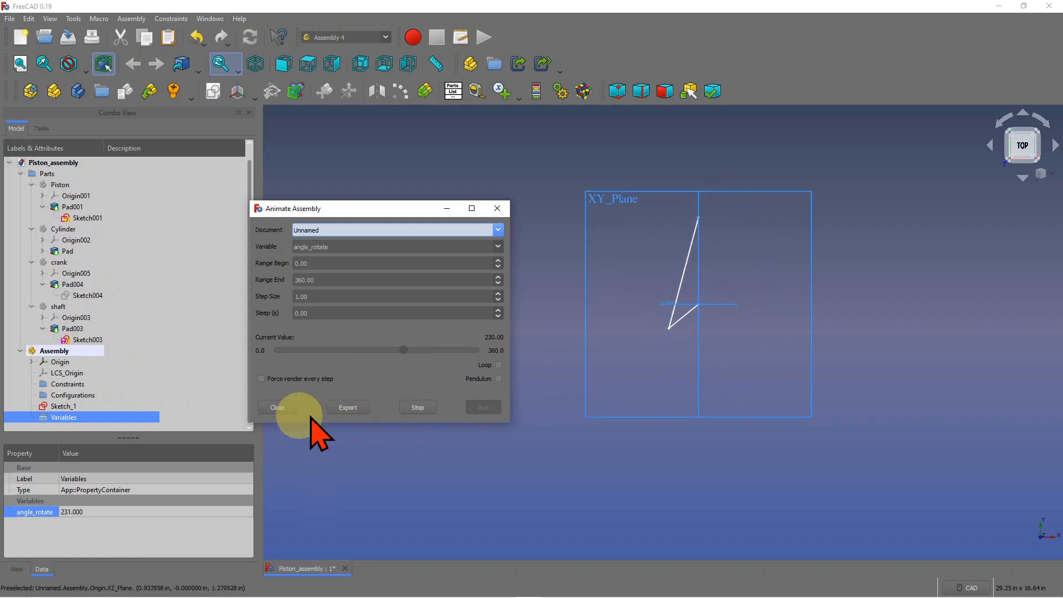
{"action": "left_click", "coordinate": [424, 411]}
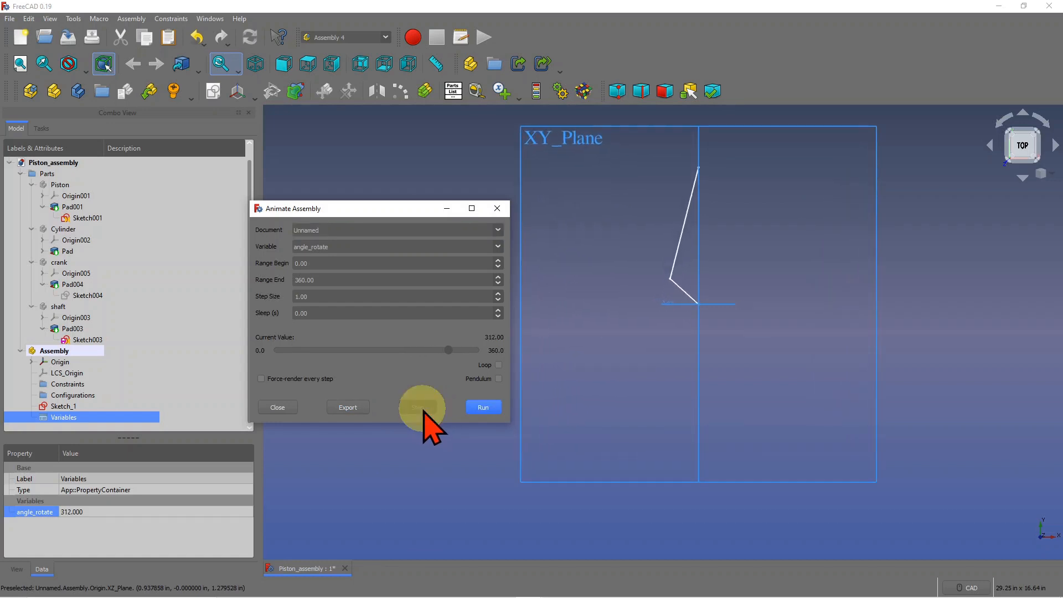
{"action": "mouse_move", "coordinate": [423, 207]}
{"action": "left_mouse_down"}
{"action": "mouse_move", "coordinate": [442, 214]}
{"action": "mouse_move", "coordinate": [433, 222]}
{"action": "left_mouse_up"}
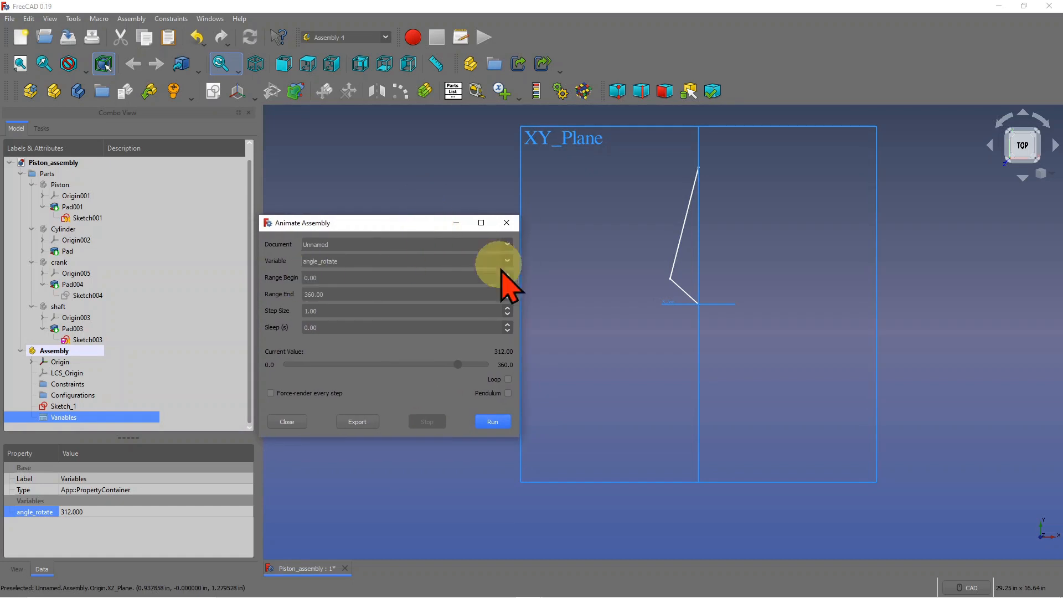
{"action": "left_click", "coordinate": [289, 424]}
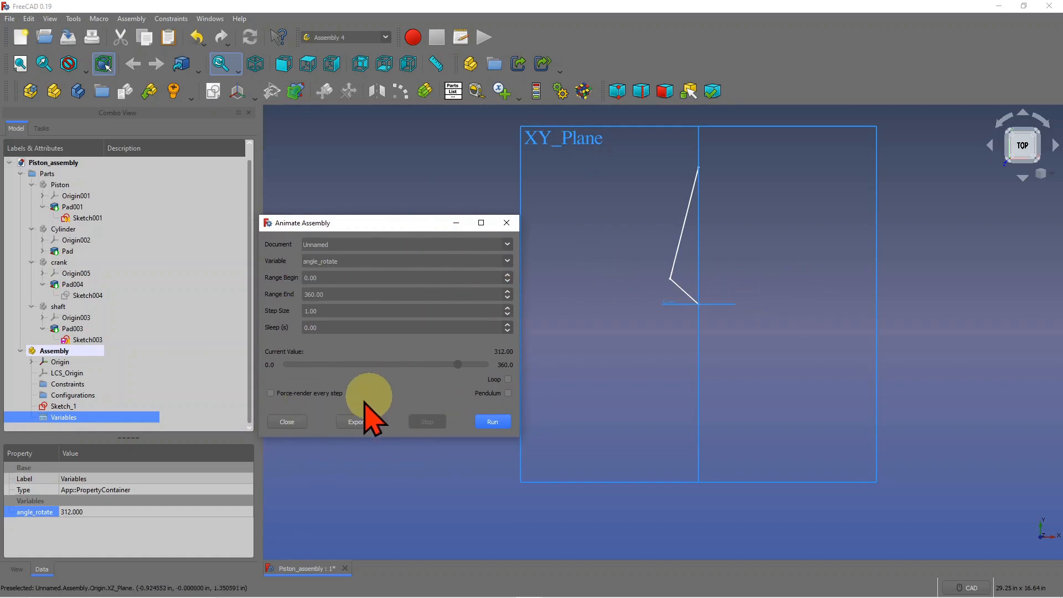
{"action": "left_click", "coordinate": [288, 423]}
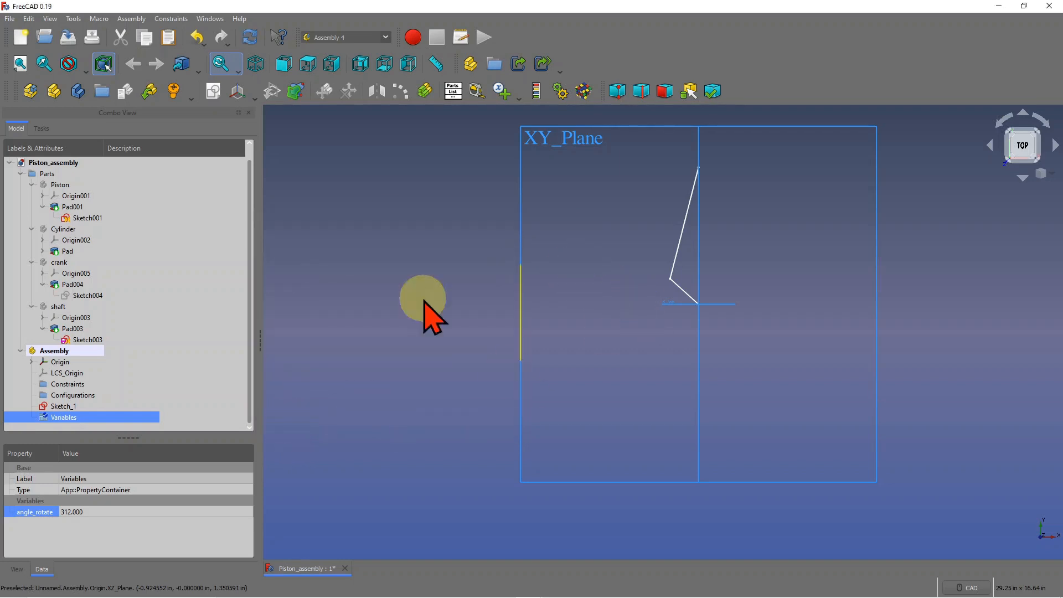
Step: Set the assembly variable angle_rotate to 60
{"action": "left_click", "coordinate": [83, 512]}
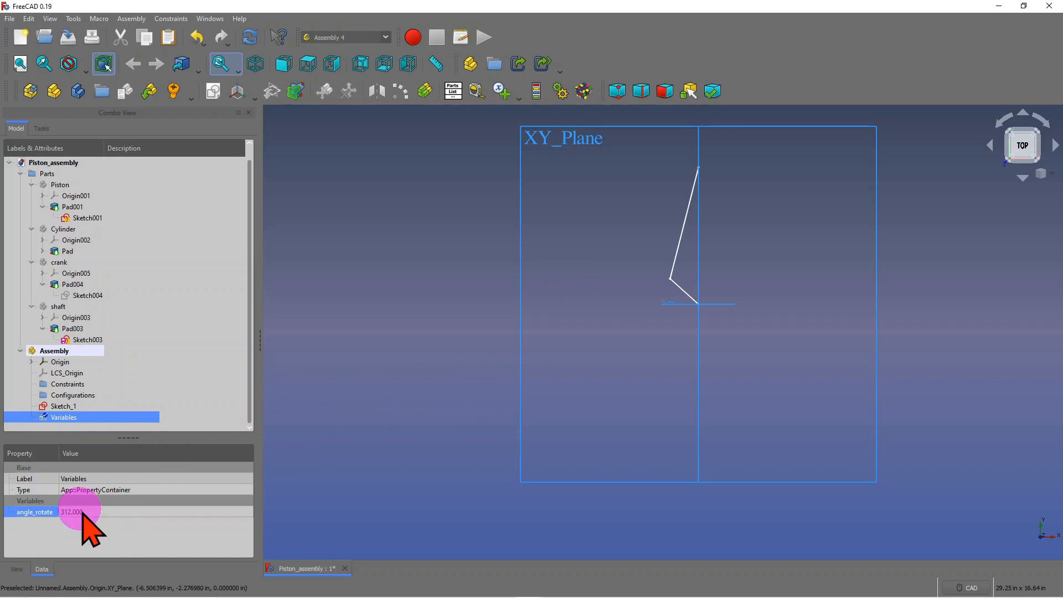
{"action": "type", "text": "60"}
{"action": "key", "text": "Return"}
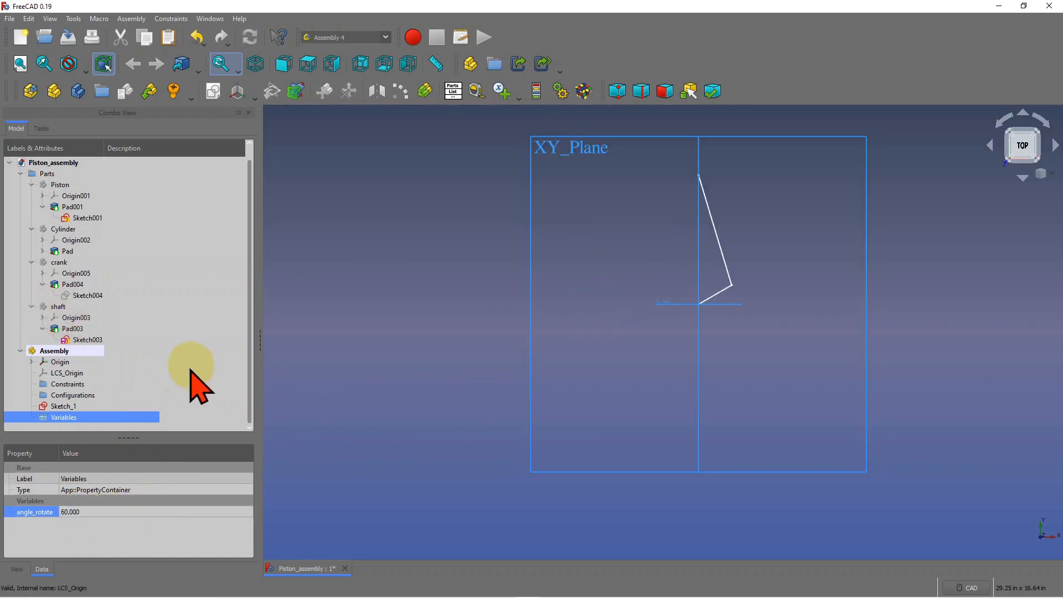
Step: Edit Sketch_1 and draw a line about 1.18 in long, outward to the upper right from the joint between the 1.398 in and 4.2 in lines
{"action": "double_click", "coordinate": [65, 407]}
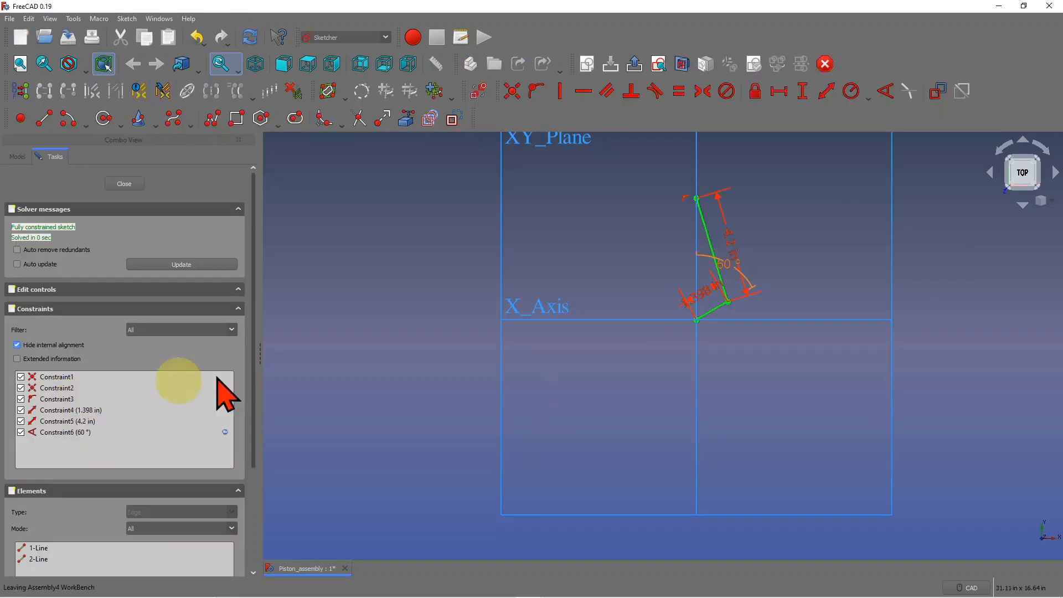
{"action": "scroll", "coordinate": [742, 302], "scroll_direction": "up", "scroll_amount": 3}
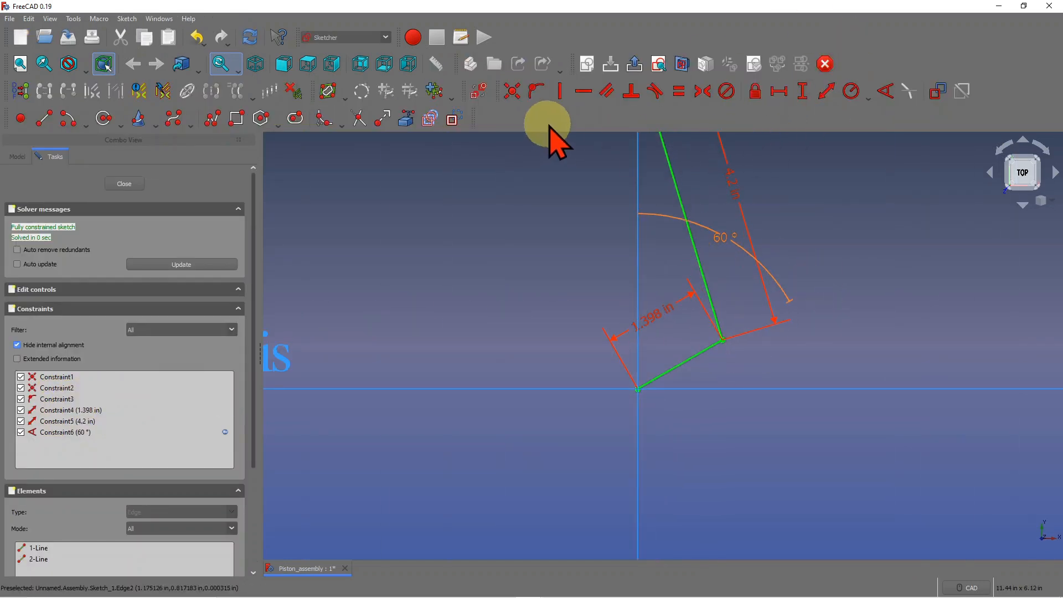
{"action": "left_click", "coordinate": [43, 119]}
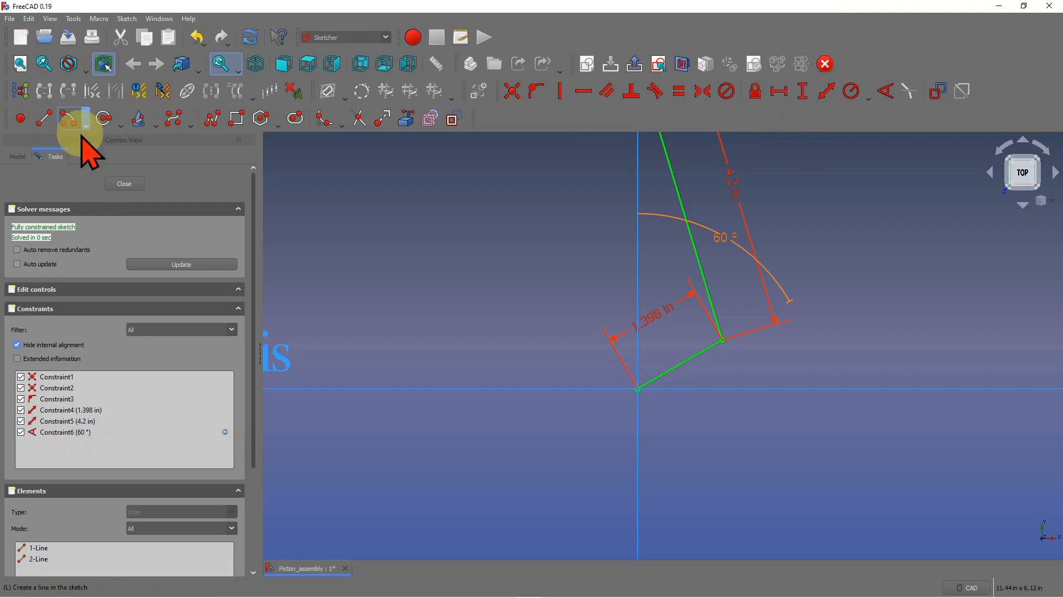
{"action": "left_click", "coordinate": [723, 340]}
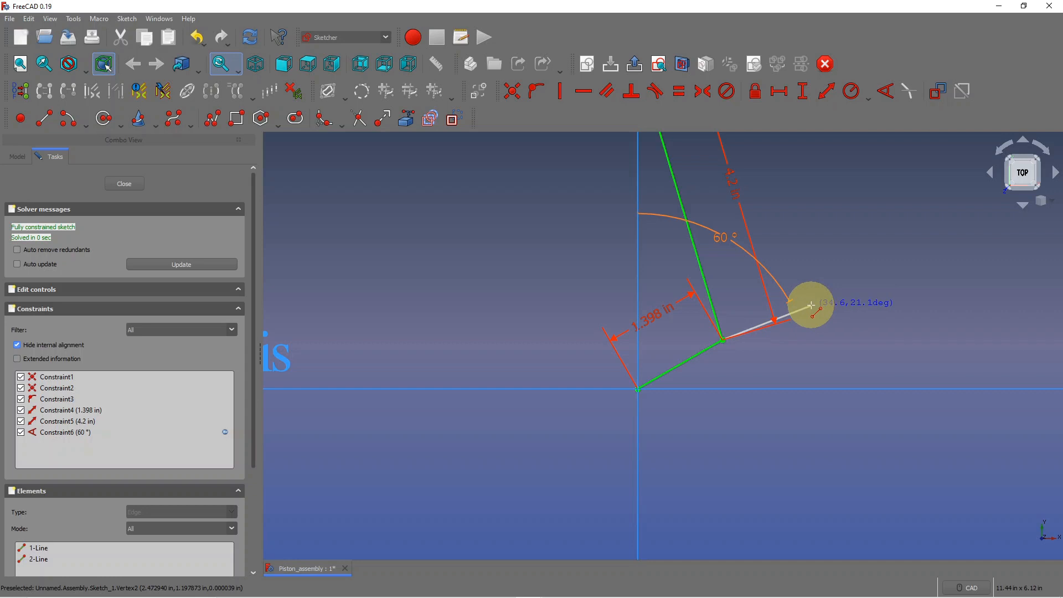
{"action": "left_click", "coordinate": [799, 307]}
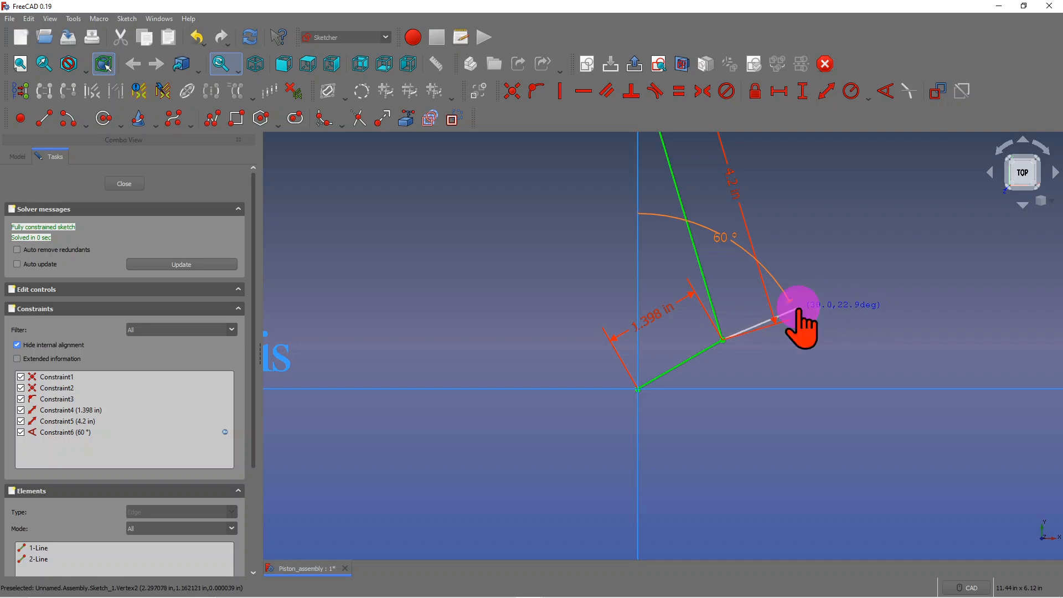
{"action": "scroll", "coordinate": [824, 219], "scroll_direction": "down", "scroll_amount": 3}
{"action": "scroll", "coordinate": [836, 161], "scroll_direction": "up", "scroll_amount": 4}
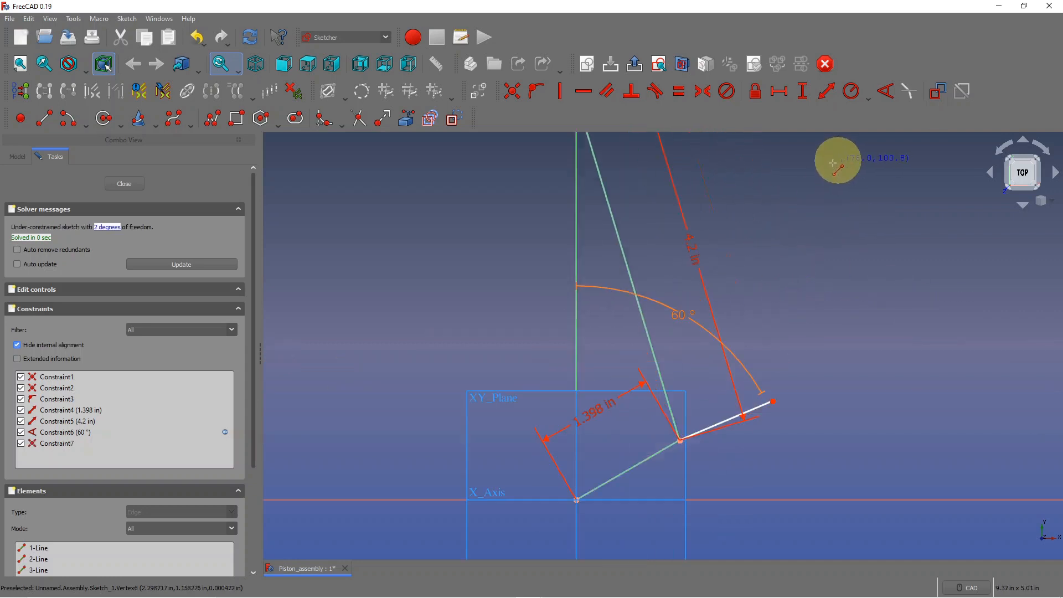
Step: Constrain the distance between the short outward line's two endpoints to 1 in
{"action": "left_click", "coordinate": [680, 441]}
{"action": "left_click", "coordinate": [772, 401]}
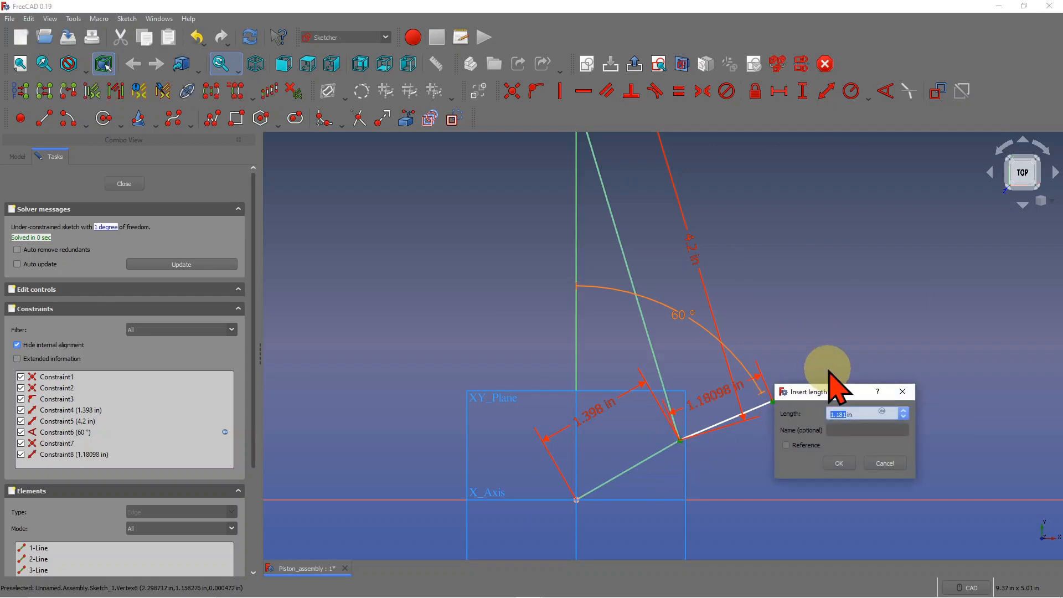
{"action": "type", "text": "1"}
{"action": "key", "text": "Return"}
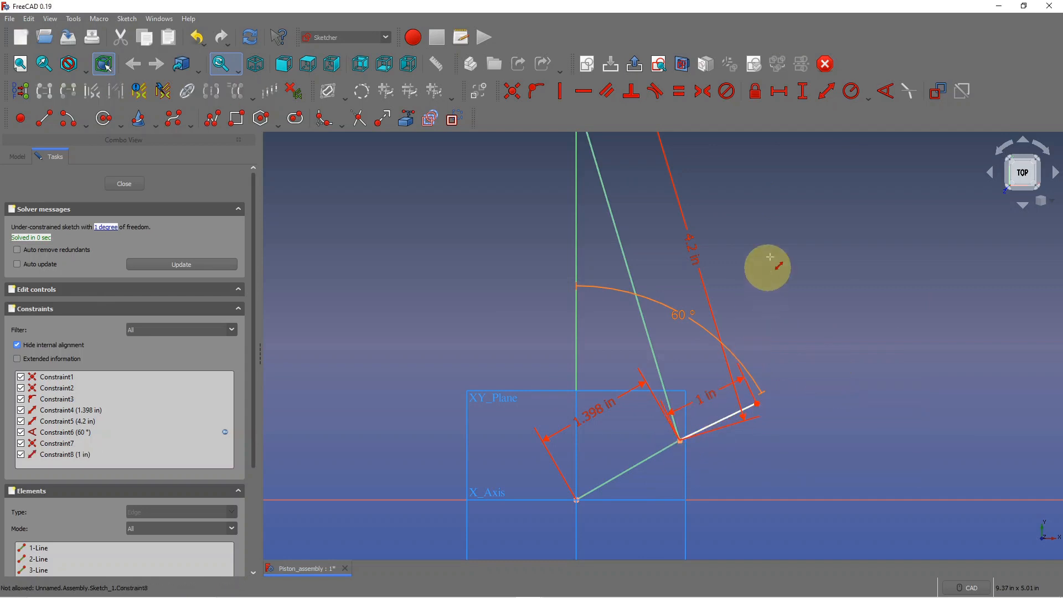
Step: Make the 1 in line perpendicular to the 4.2 in line and finish editing the sketch
{"action": "scroll", "coordinate": [753, 304], "scroll_direction": "down", "scroll_amount": 1}
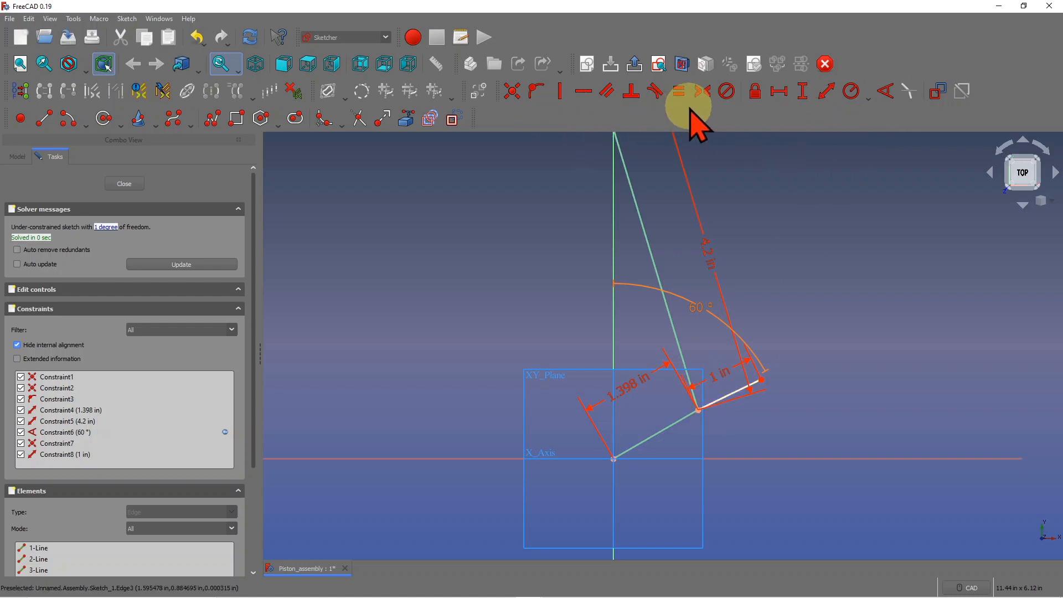
{"action": "left_click", "coordinate": [631, 92]}
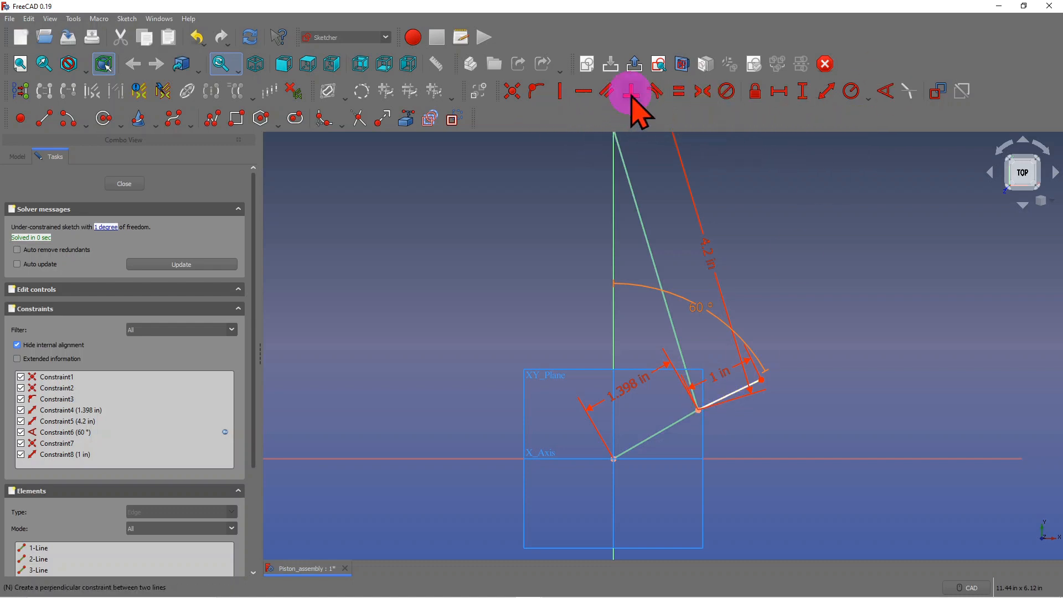
{"action": "left_click", "coordinate": [731, 397]}
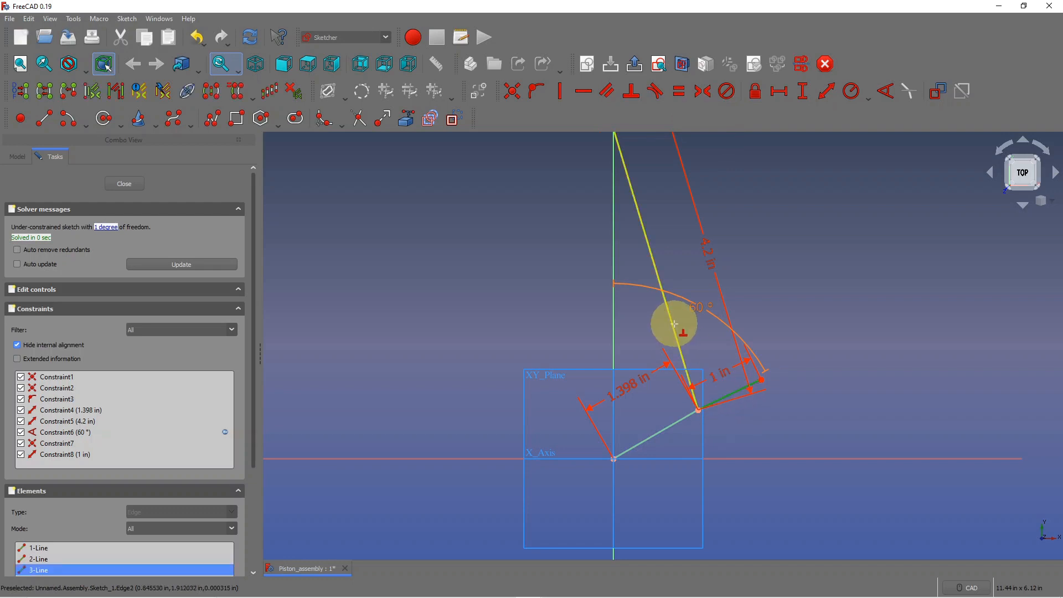
{"action": "left_click", "coordinate": [674, 324]}
{"action": "scroll", "coordinate": [803, 326], "scroll_direction": "down", "scroll_amount": 3}
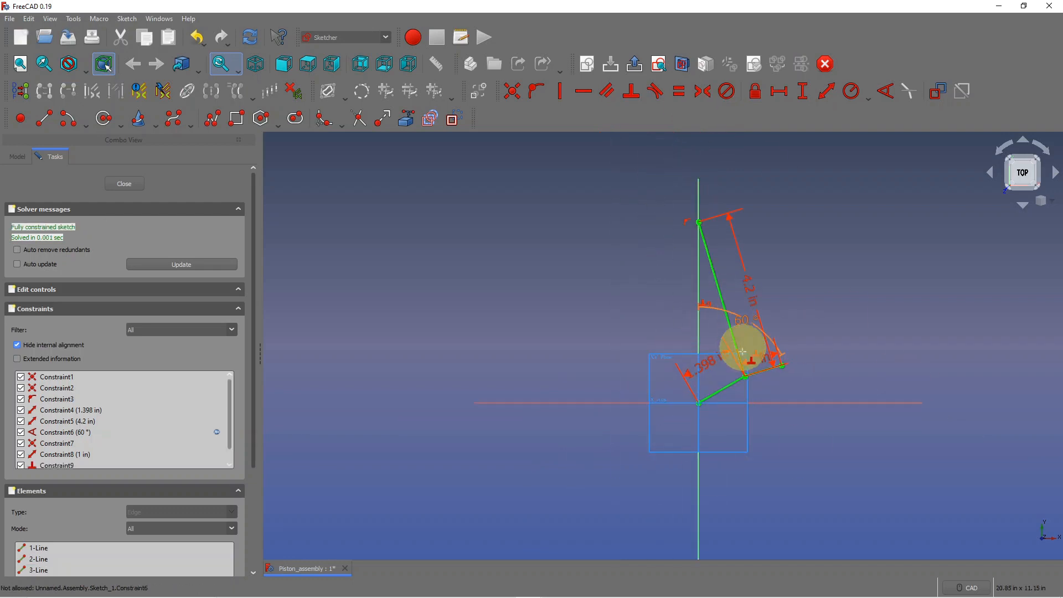
{"action": "left_click", "coordinate": [125, 186]}
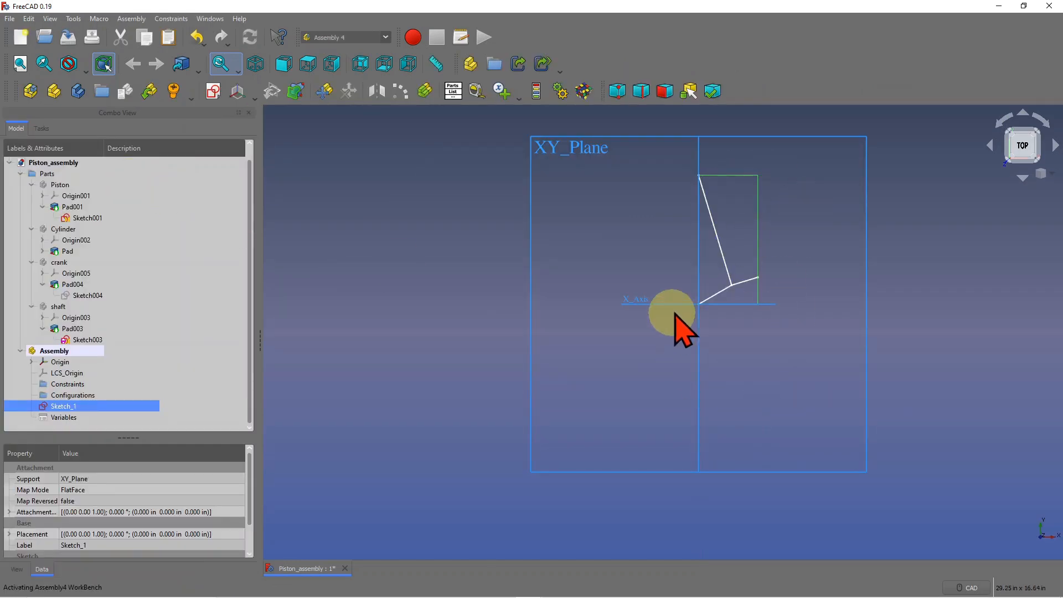
Step: Hide the Assembly's Origin and make it unselectable so that only the skeleton sketch remains pickable
{"action": "scroll", "coordinate": [772, 195], "scroll_direction": "down", "scroll_amount": 2}
{"action": "scroll", "coordinate": [742, 161], "scroll_direction": "up", "scroll_amount": 2}
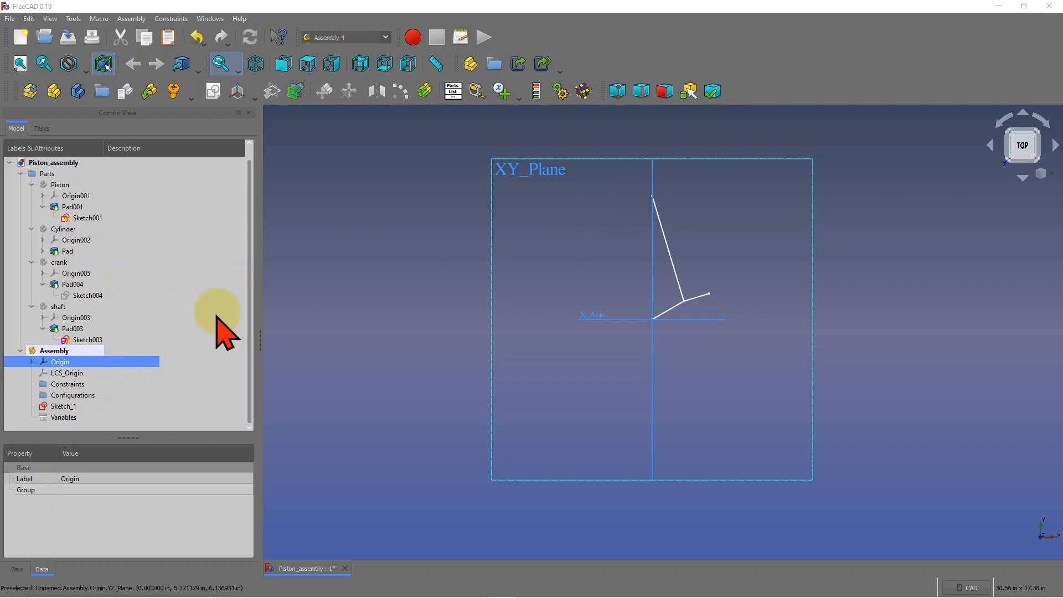
{"action": "right_click", "coordinate": [68, 364]}
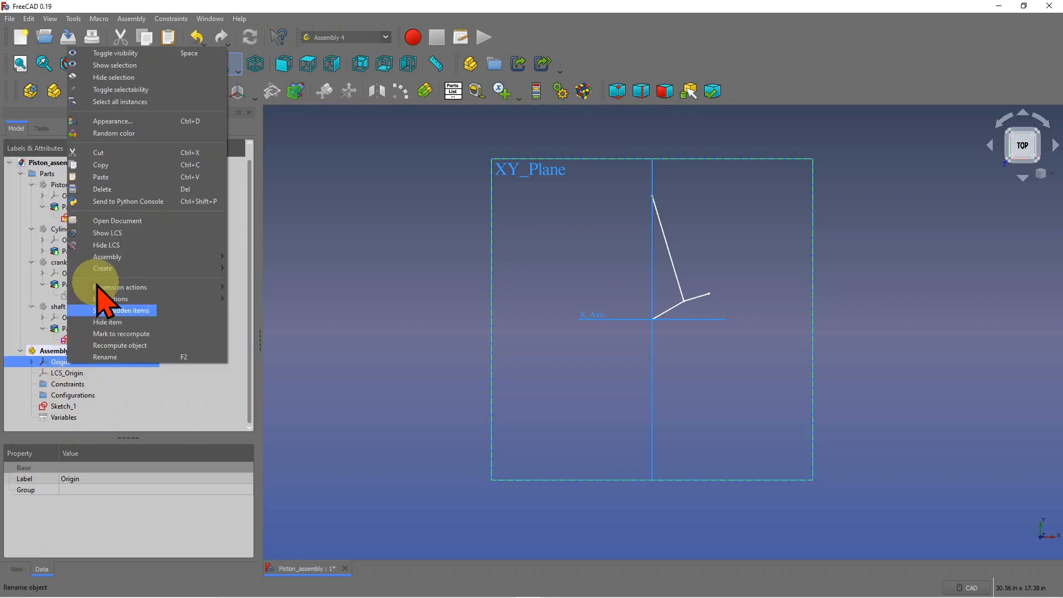
{"action": "left_click", "coordinate": [126, 91]}
{"action": "scroll", "coordinate": [613, 177], "scroll_direction": "up", "scroll_amount": 5}
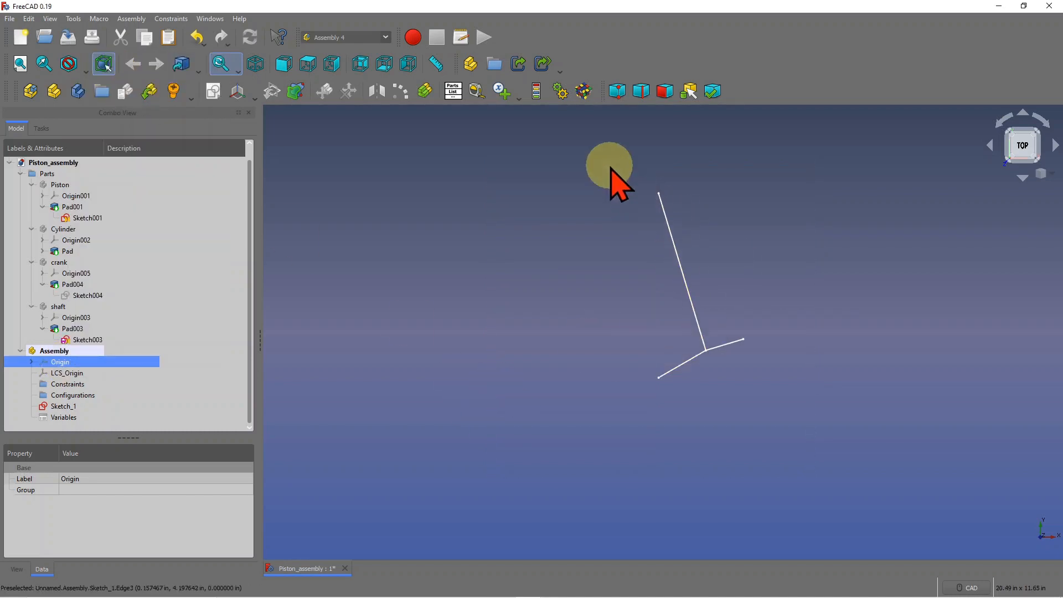
Step: Create local coordinate system LCS_1 in the Assembly and attach it to the sketch's top vertex with Translate origin
{"action": "left_click", "coordinate": [72, 351]}
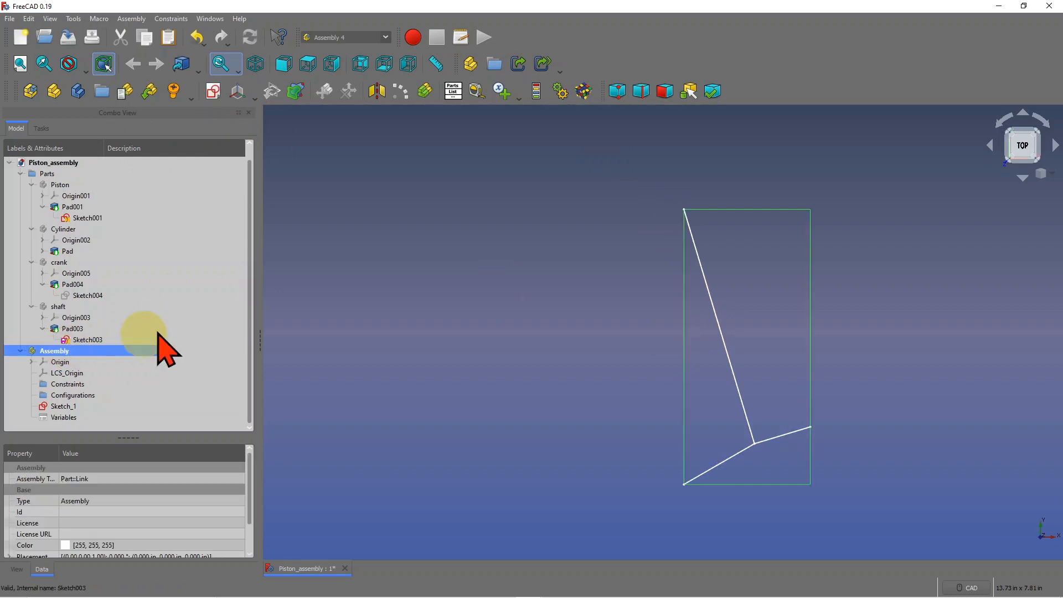
{"action": "left_click", "coordinate": [237, 93]}
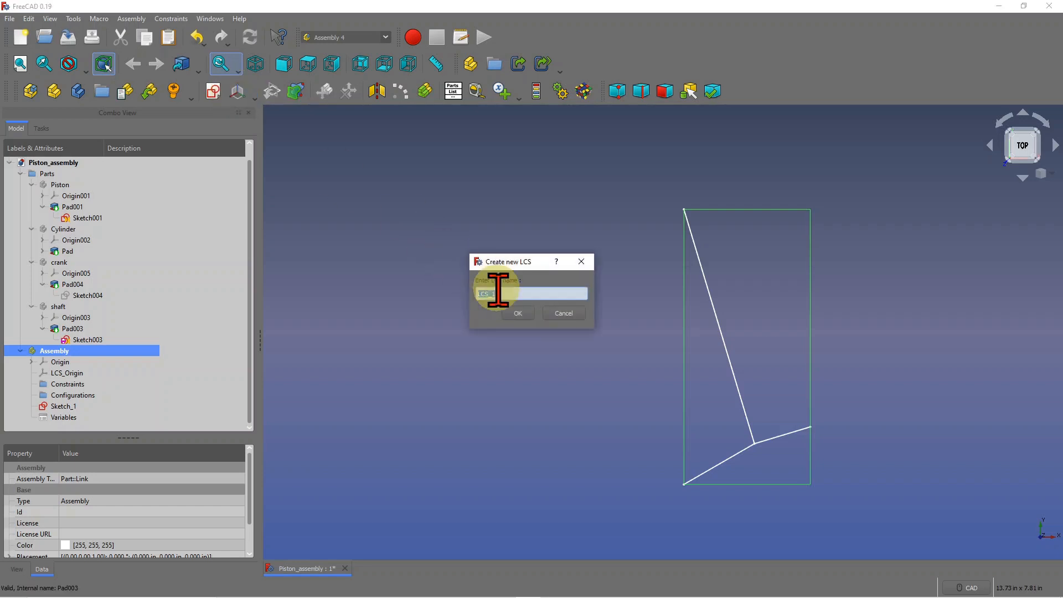
{"action": "left_click", "coordinate": [516, 311]}
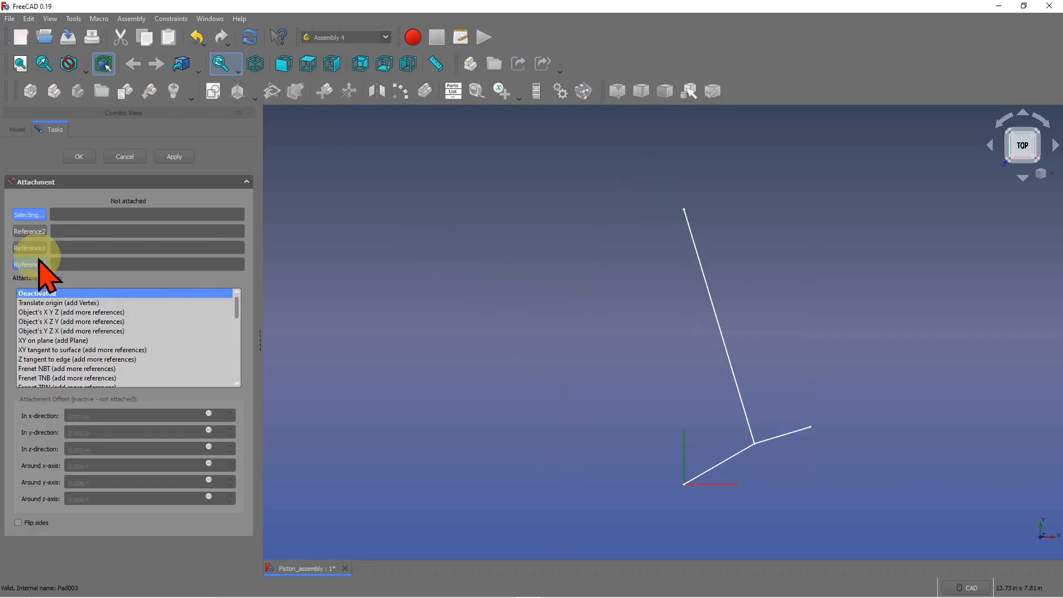
{"action": "left_click", "coordinate": [685, 210]}
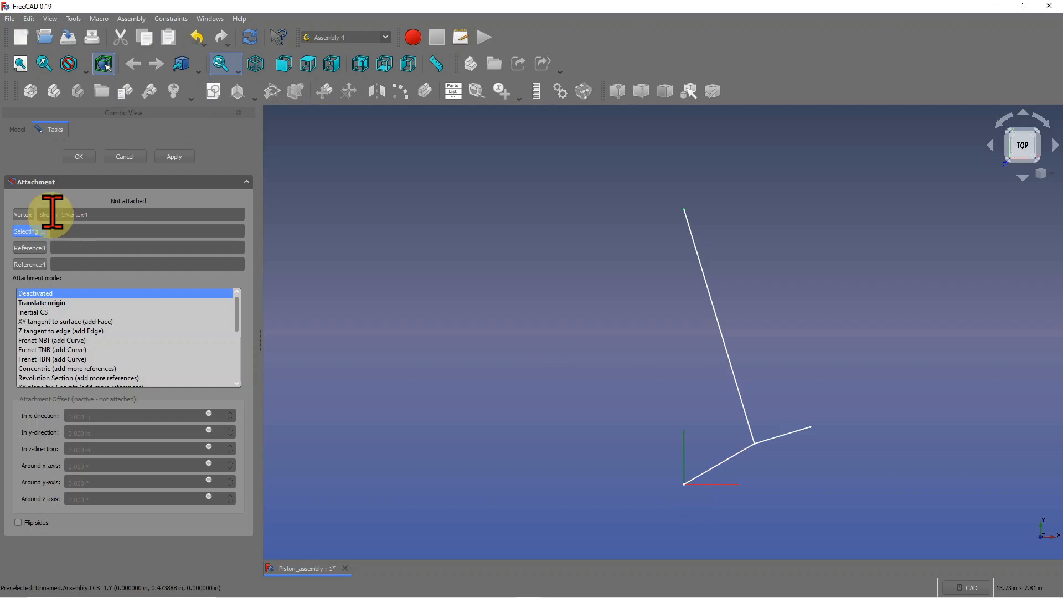
{"action": "left_click", "coordinate": [56, 303]}
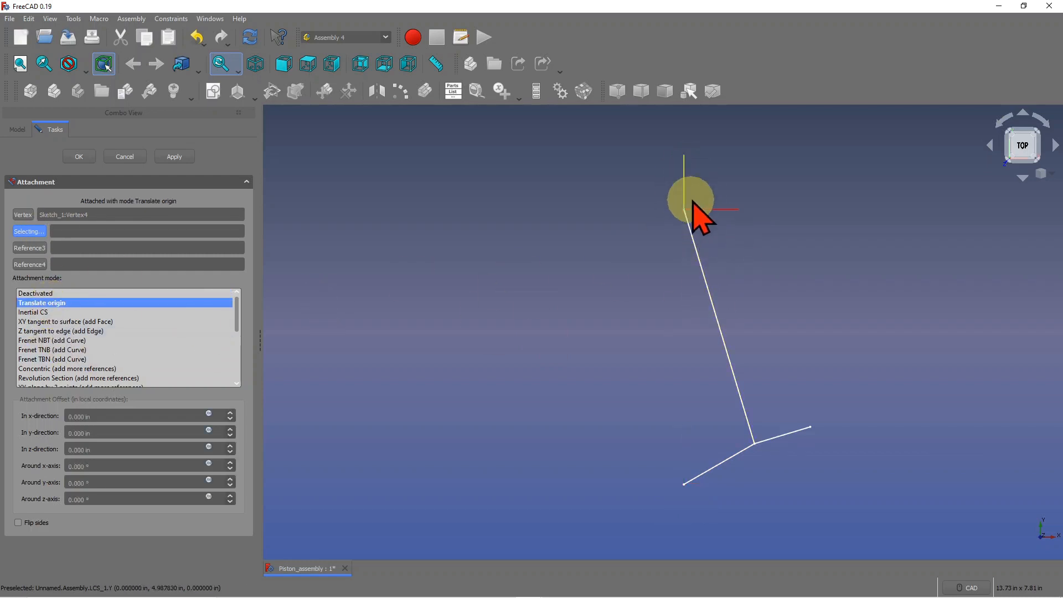
Step: Add the sketch's bottom vertex as LCS_1's second reference and attach it with Align O-X-Y, rotated 180° around the z-axis
{"action": "left_click", "coordinate": [684, 486]}
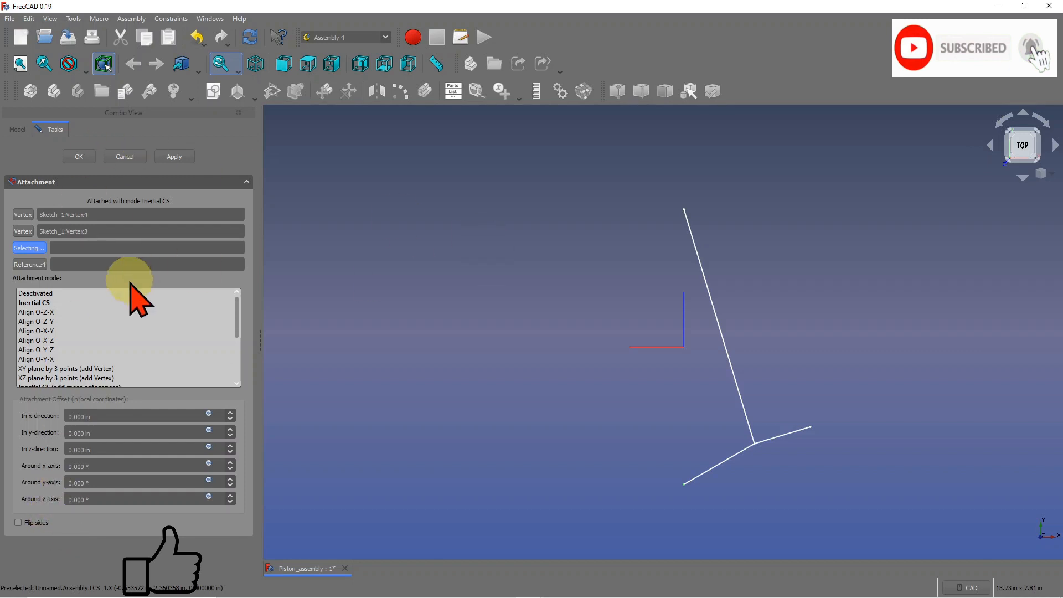
{"action": "left_click", "coordinate": [45, 331]}
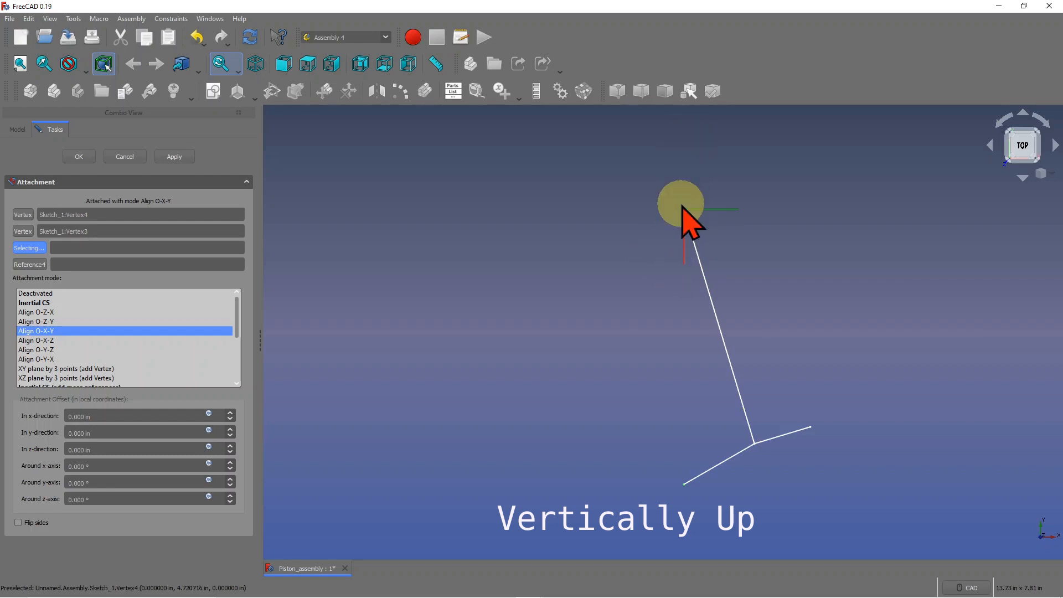
{"action": "left_click", "coordinate": [68, 500]}
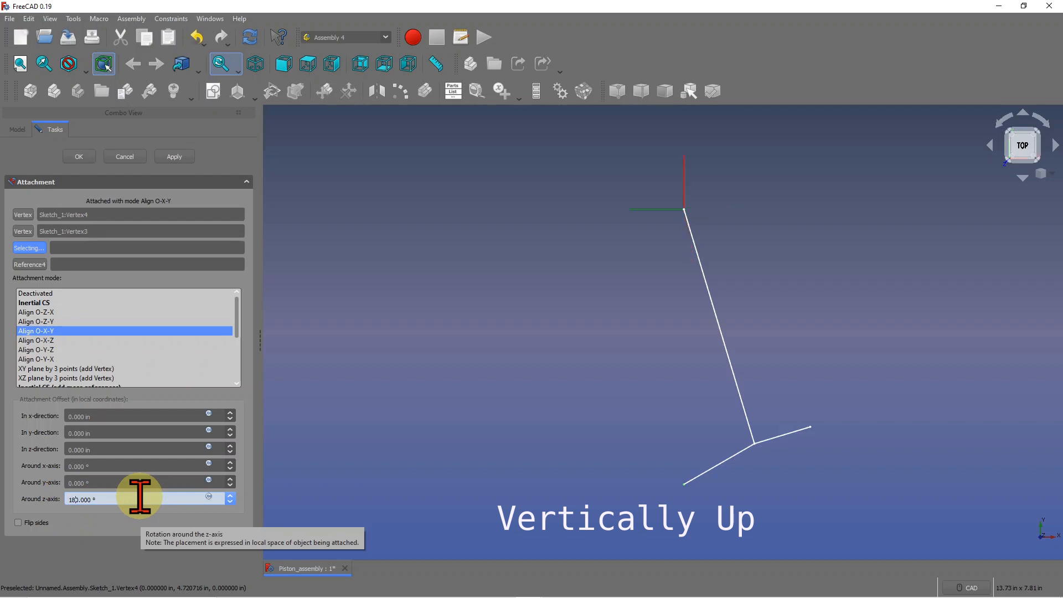
{"action": "mouse_move", "coordinate": [849, 358]}
{"action": "middle_mouse_down"}
{"action": "mouse_move", "coordinate": [626, 214]}
{"action": "mouse_move", "coordinate": [592, 217]}
{"action": "mouse_move", "coordinate": [598, 230]}
{"action": "mouse_move", "coordinate": [565, 240]}
{"action": "mouse_move", "coordinate": [569, 218]}
{"action": "middle_mouse_up"}
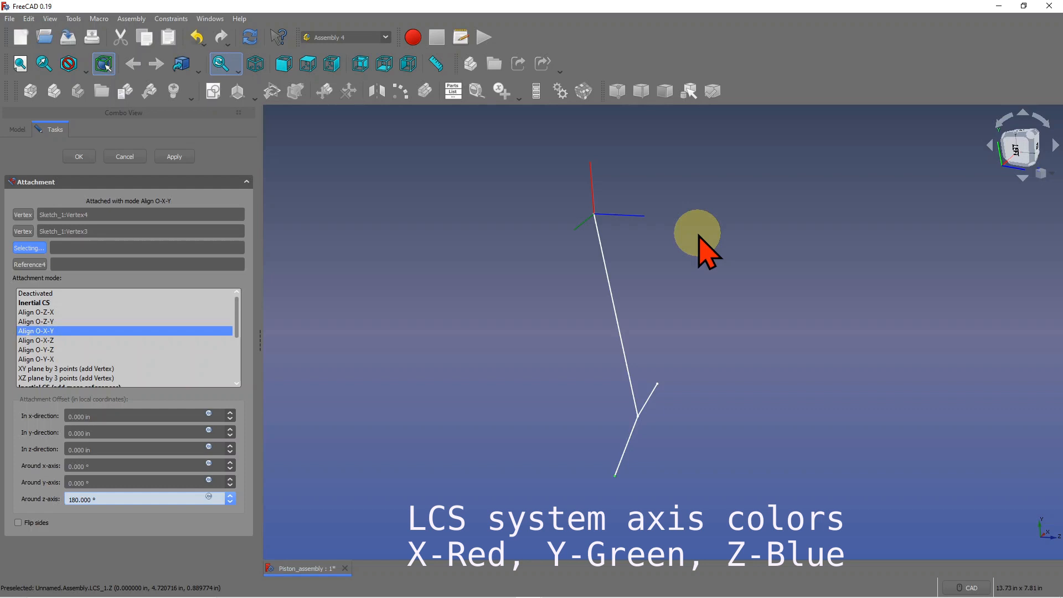
{"action": "mouse_move", "coordinate": [699, 235]}
{"action": "middle_mouse_down"}
{"action": "mouse_move", "coordinate": [722, 247]}
{"action": "mouse_move", "coordinate": [716, 194]}
{"action": "mouse_move", "coordinate": [664, 193]}
{"action": "mouse_move", "coordinate": [659, 200]}
{"action": "mouse_move", "coordinate": [798, 243]}
{"action": "middle_mouse_up"}
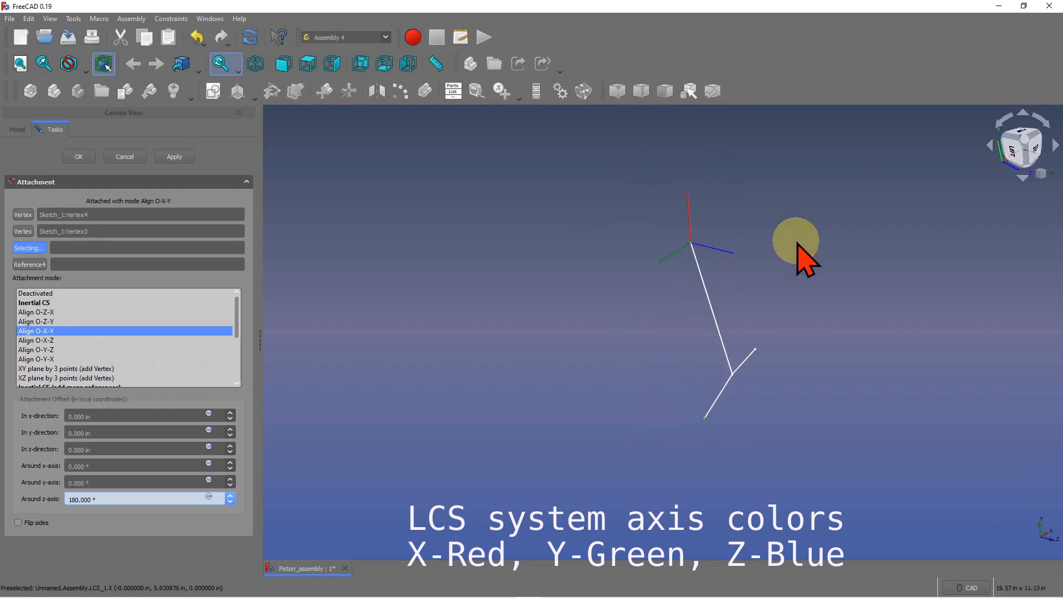
{"action": "left_click", "coordinate": [79, 158]}
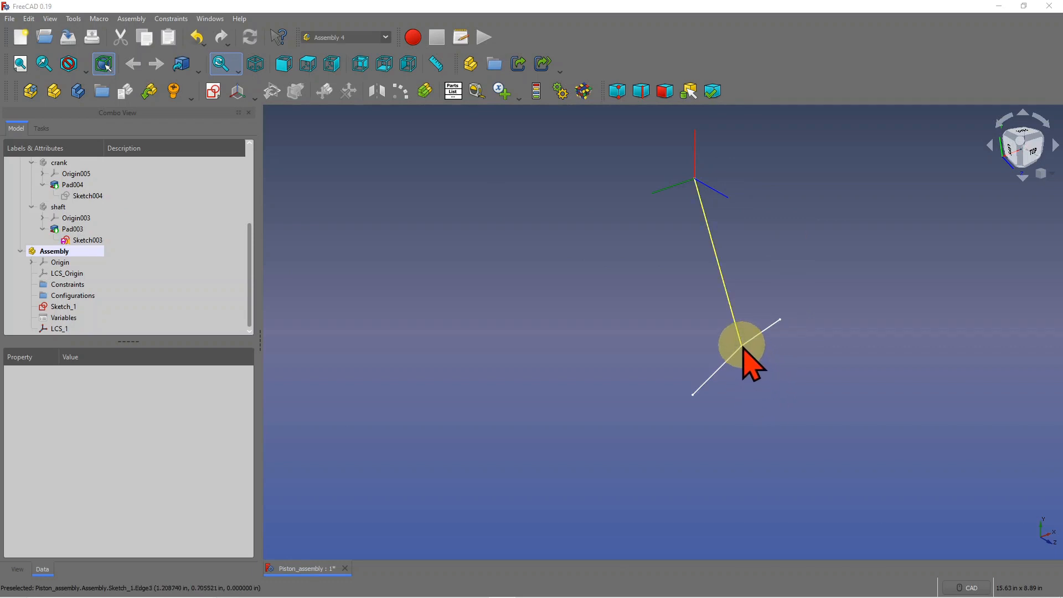
Step: Hide LCS_1 in the Assembly
{"action": "left_click", "coordinate": [71, 329]}
{"action": "right_click", "coordinate": [69, 330]}
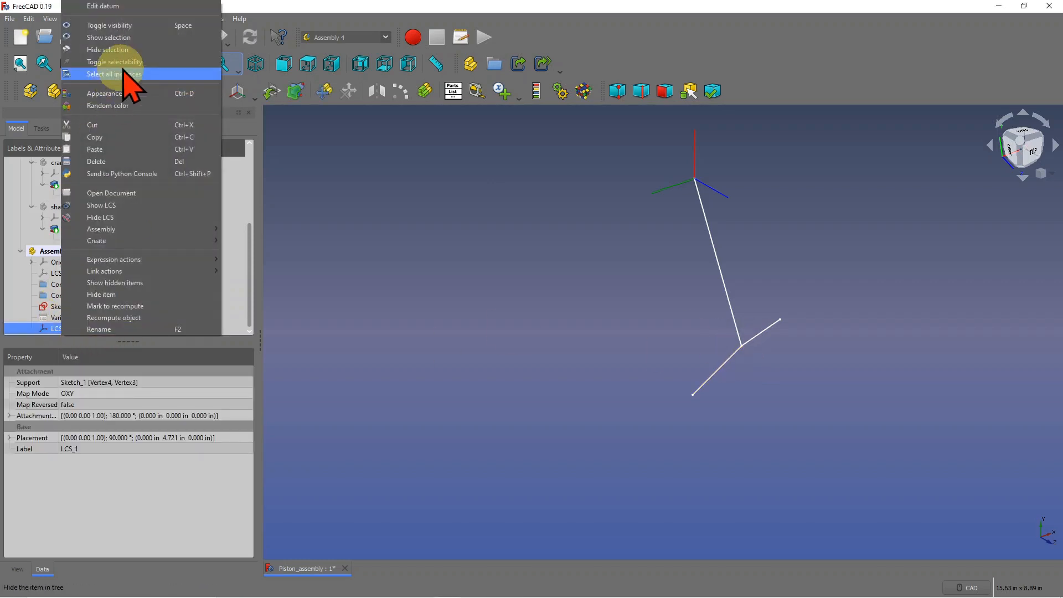
{"action": "left_click", "coordinate": [108, 50]}
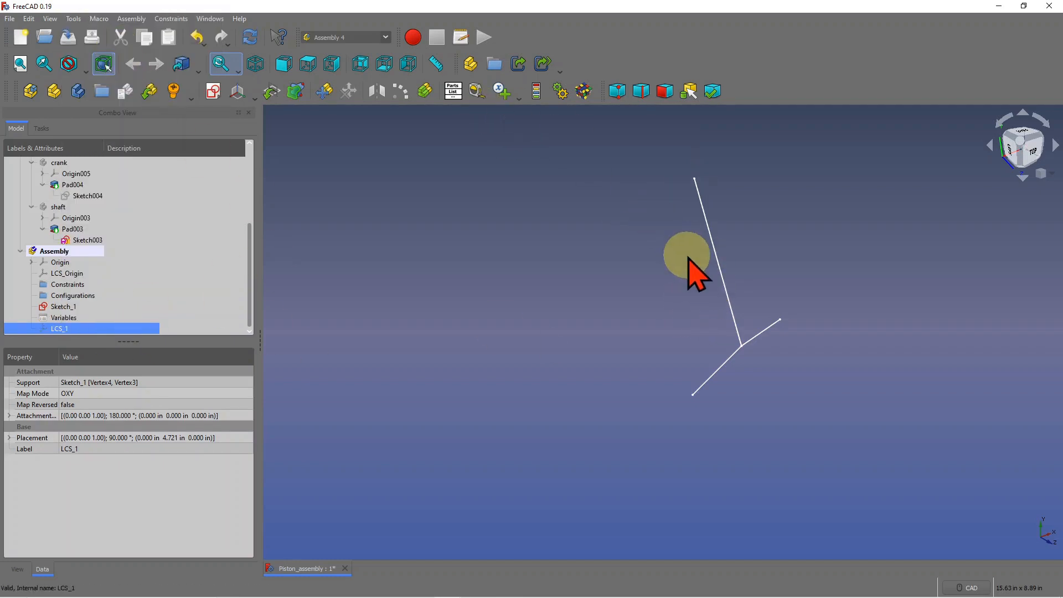
Step: Create local coordinate system LCS_2 in the Assembly, referencing the sketch's middle junction vertex first and its top vertex second
{"action": "left_click", "coordinate": [237, 91]}
{"action": "left_click", "coordinate": [520, 314]}
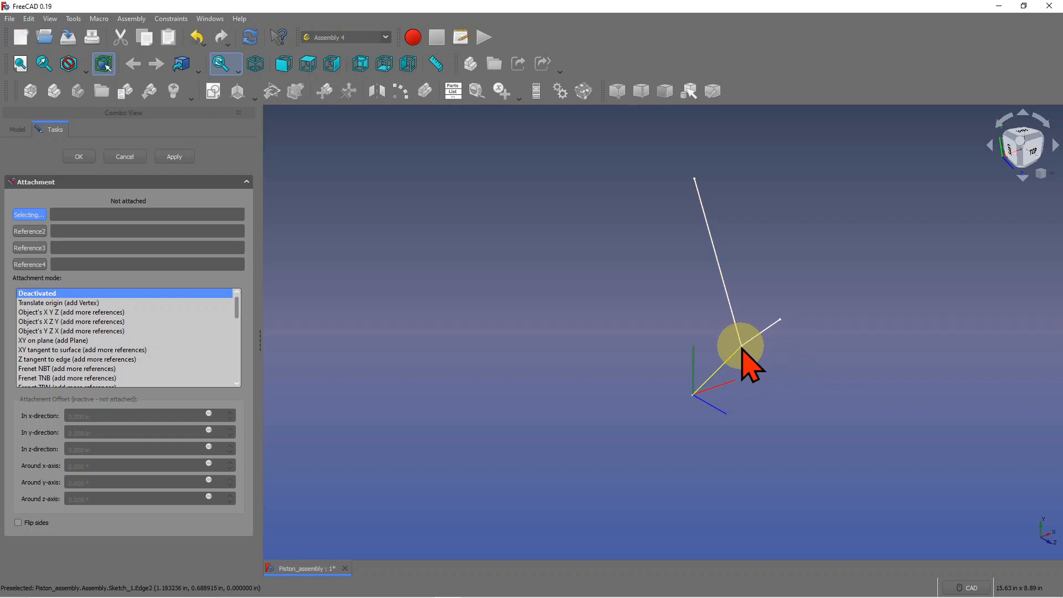
{"action": "scroll", "coordinate": [742, 347], "scroll_direction": "up", "scroll_amount": 4}
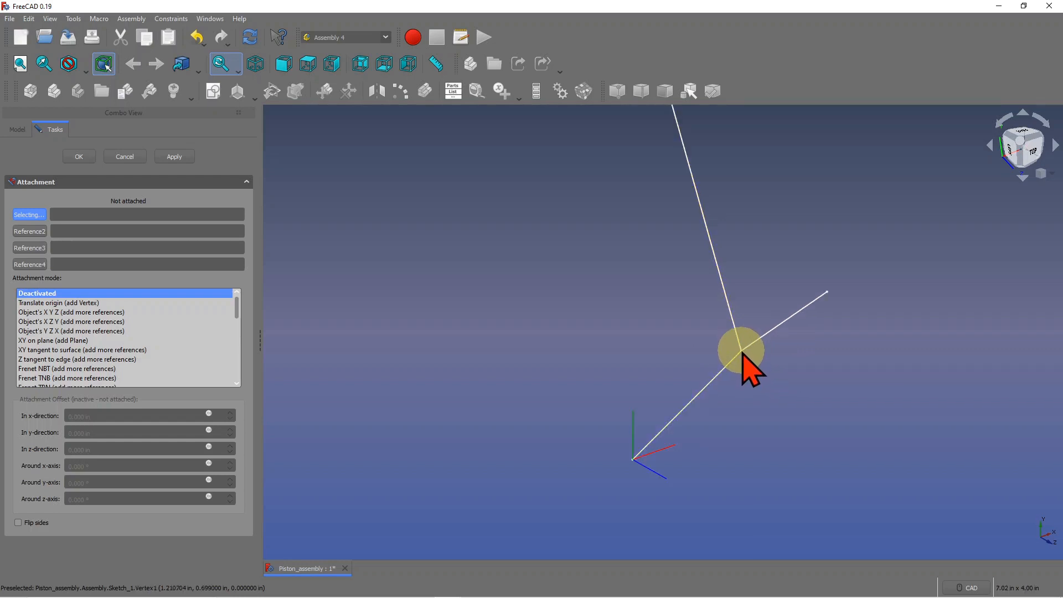
{"action": "left_click", "coordinate": [742, 353]}
{"action": "scroll", "coordinate": [747, 246], "scroll_direction": "down", "scroll_amount": 4}
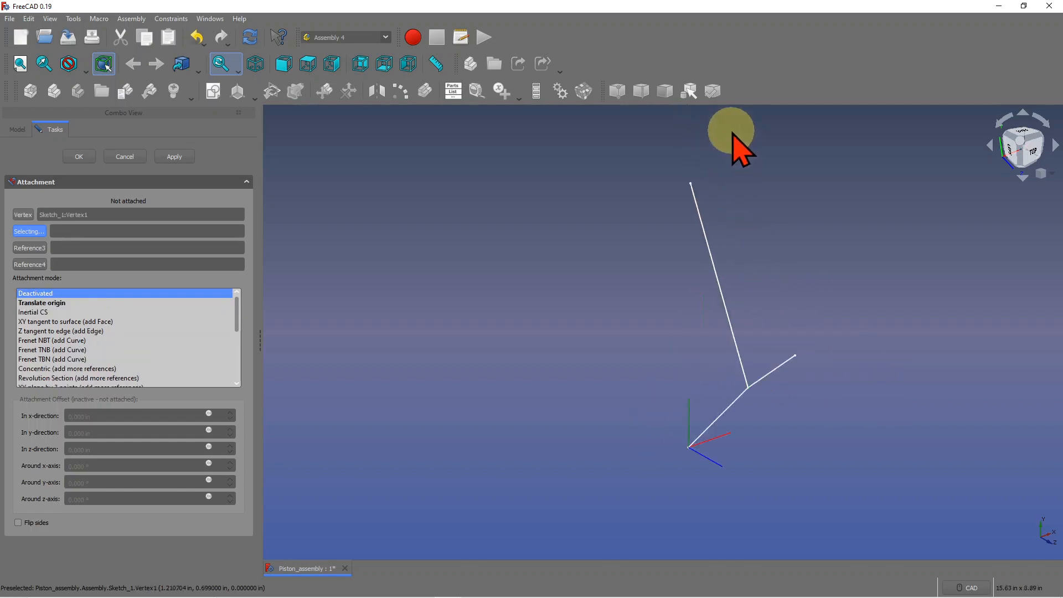
{"action": "left_click", "coordinate": [690, 185]}
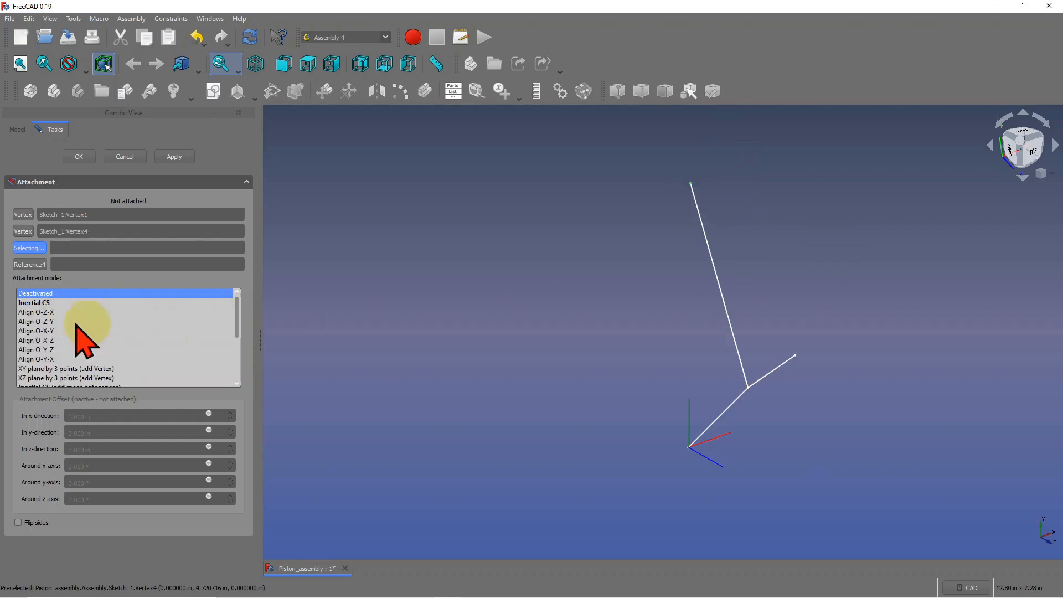
Step: Attach LCS_2 with Align O-X-Z and add the free end vertex of the sketch's short branch as third reference
{"action": "left_click", "coordinate": [40, 304]}
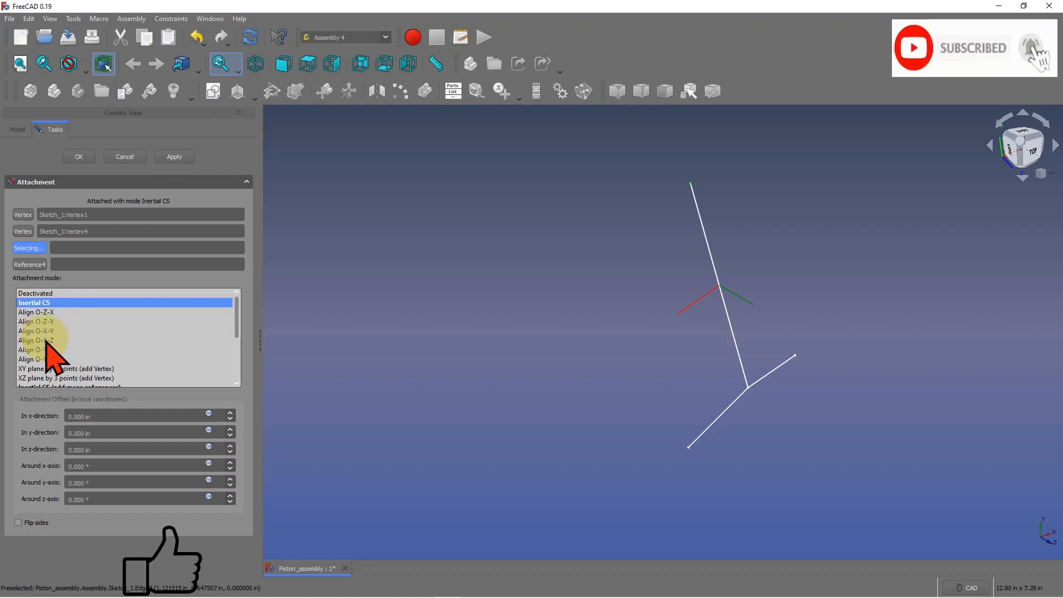
{"action": "mouse_move", "coordinate": [47, 342]}
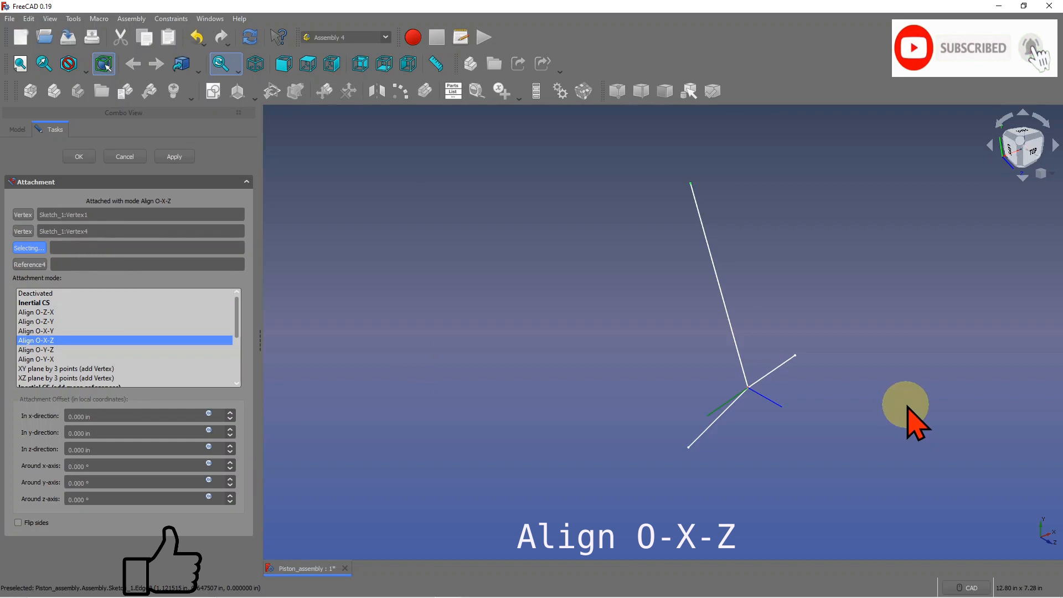
{"action": "left_click", "coordinate": [795, 357]}
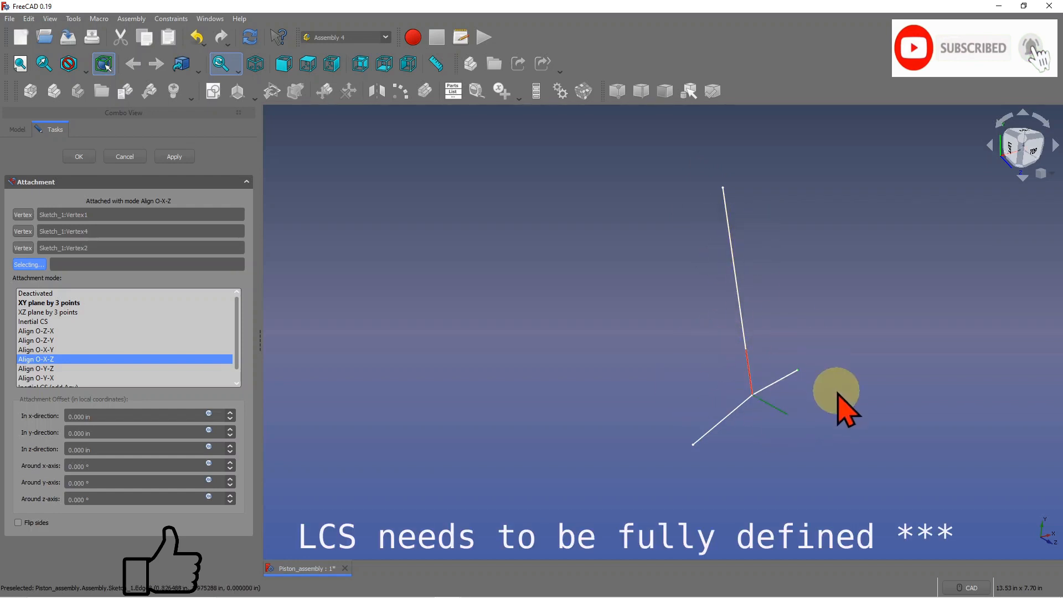
{"action": "left_click", "coordinate": [80, 157]}
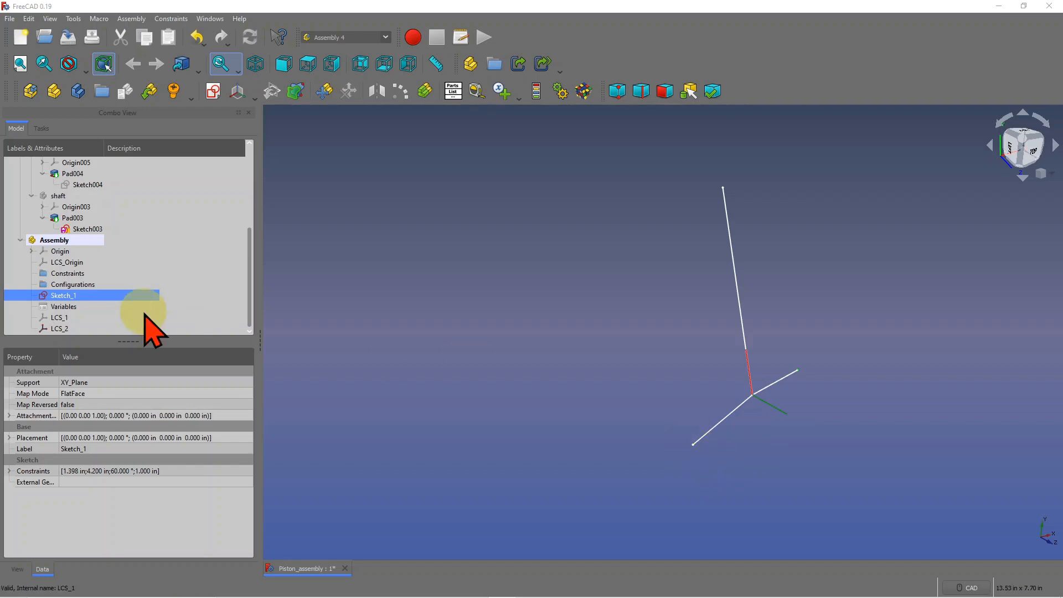
Step: Hide LCS_2 in the Assembly
{"action": "left_click", "coordinate": [60, 329]}
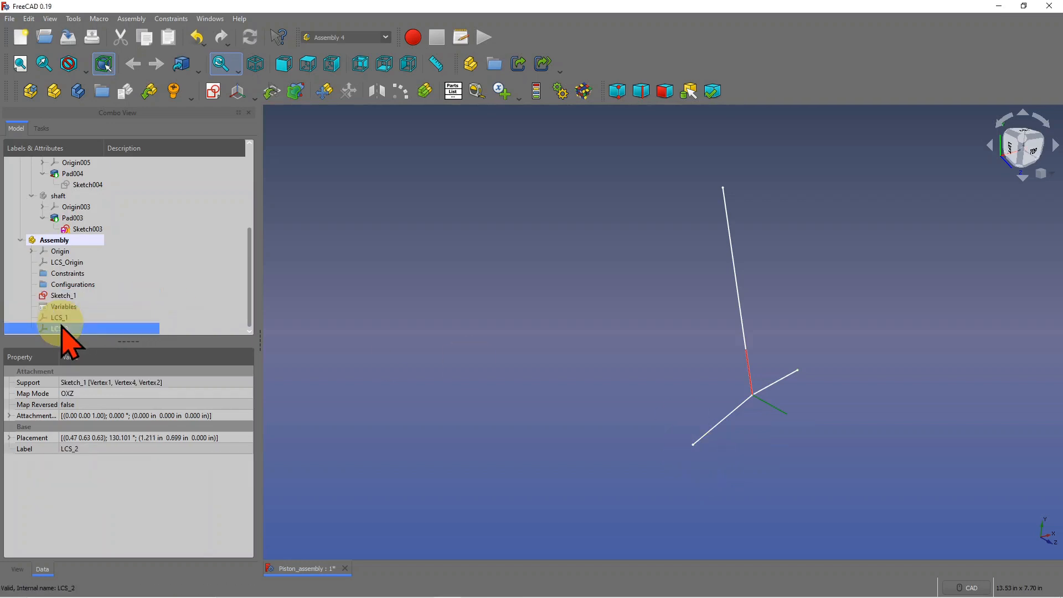
{"action": "right_click", "coordinate": [61, 329]}
{"action": "left_click", "coordinate": [113, 49]}
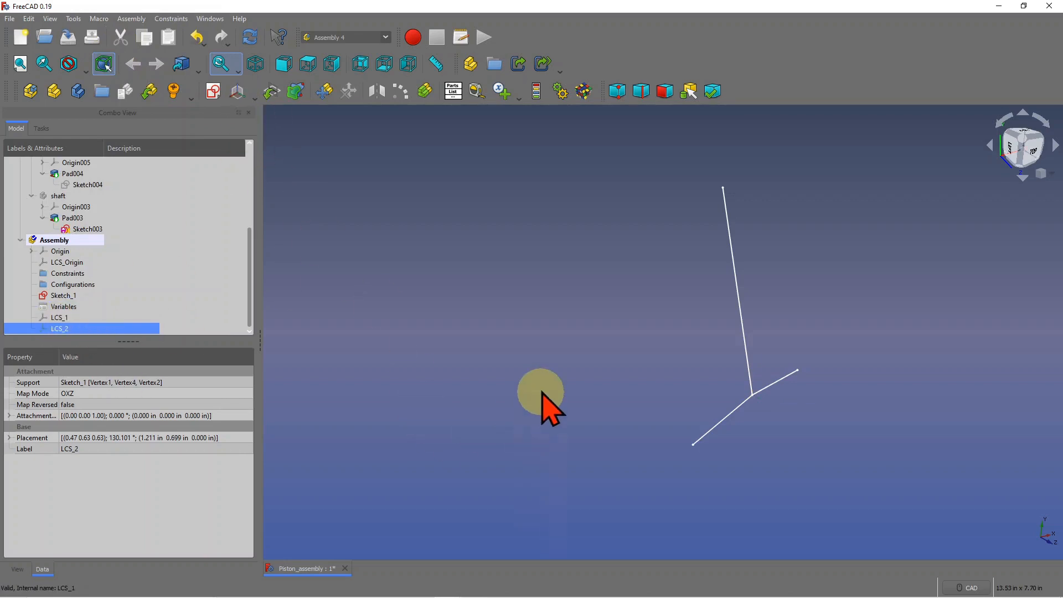
Step: Create datum point Point_1 in the Assembly and attach it to the sketch's bottom vertex with Center of mass
{"action": "scroll", "coordinate": [532, 378], "scroll_direction": "down", "scroll_amount": 2}
{"action": "scroll", "coordinate": [679, 410], "scroll_direction": "up", "scroll_amount": 3}
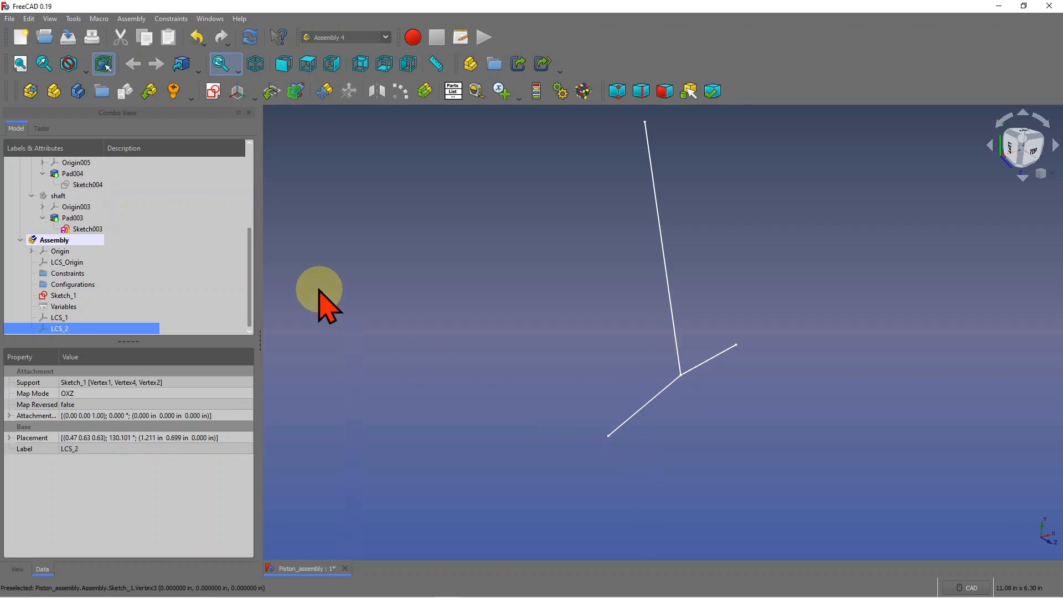
{"action": "left_click", "coordinate": [254, 95]}
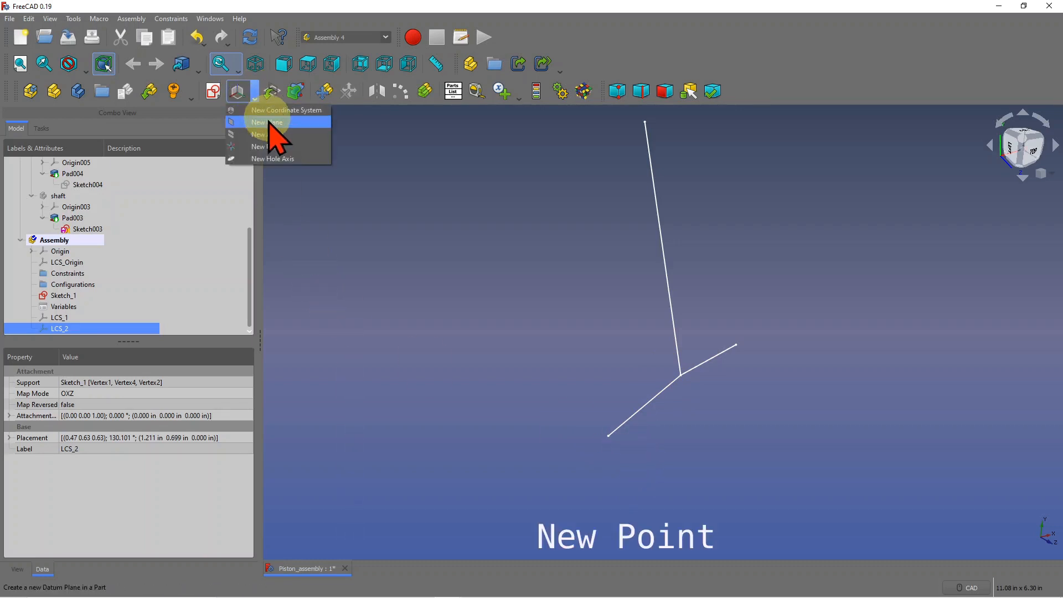
{"action": "left_click", "coordinate": [268, 148]}
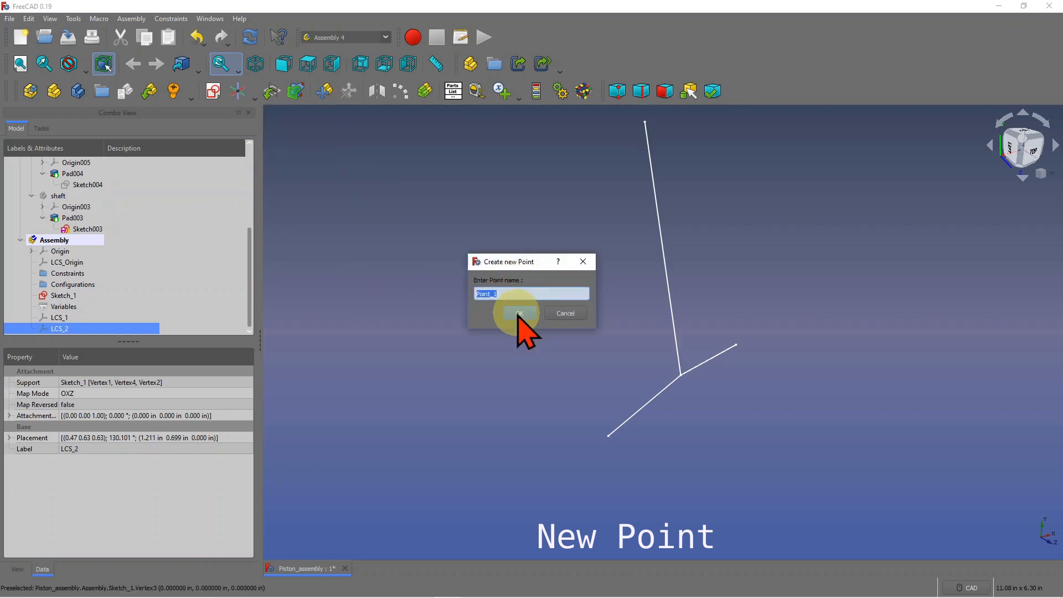
{"action": "left_click", "coordinate": [515, 310]}
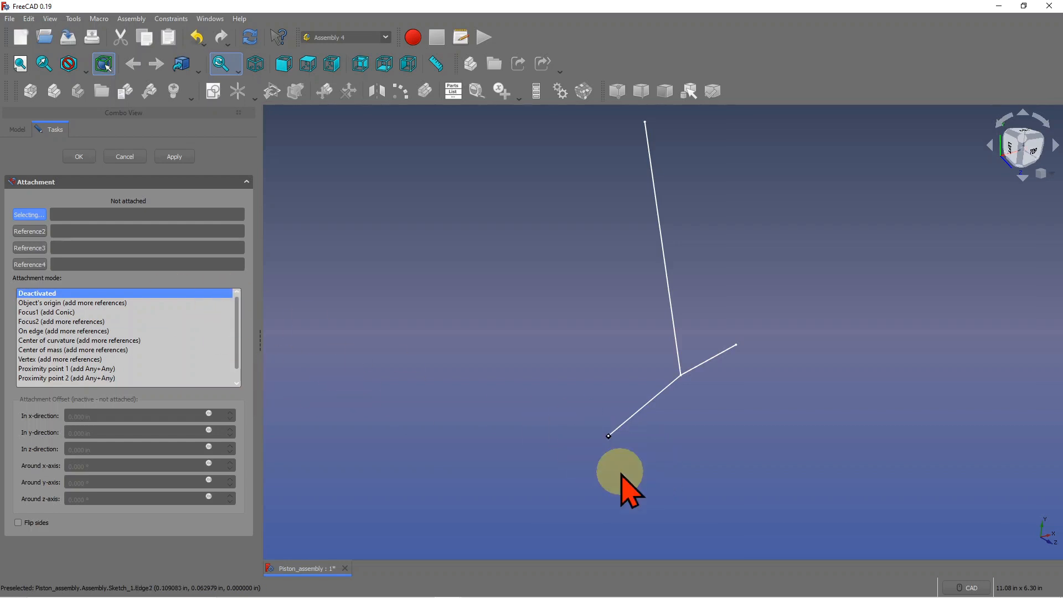
{"action": "left_click", "coordinate": [608, 437]}
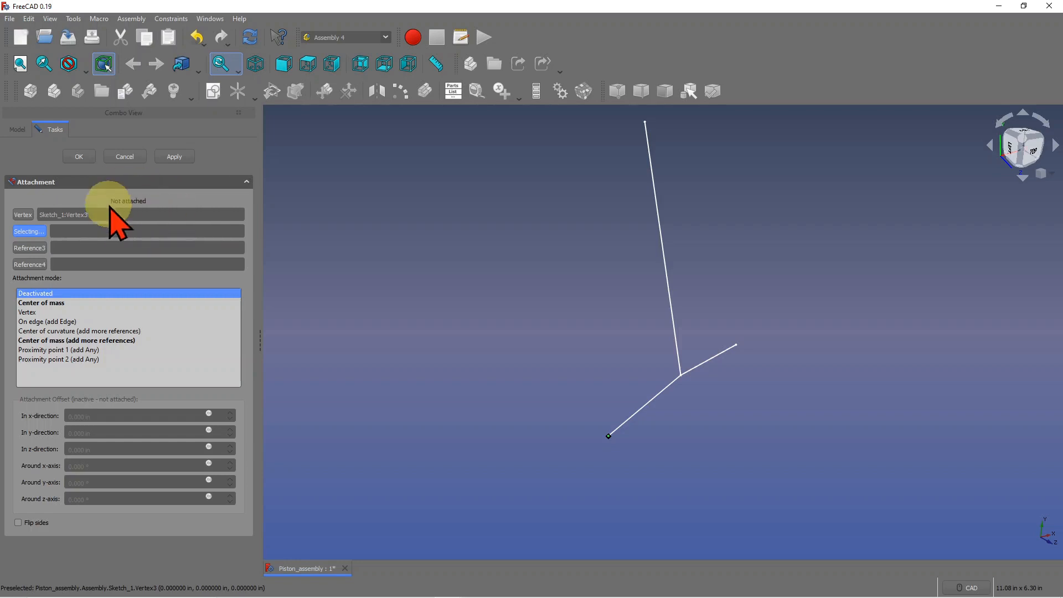
{"action": "left_click", "coordinate": [53, 302]}
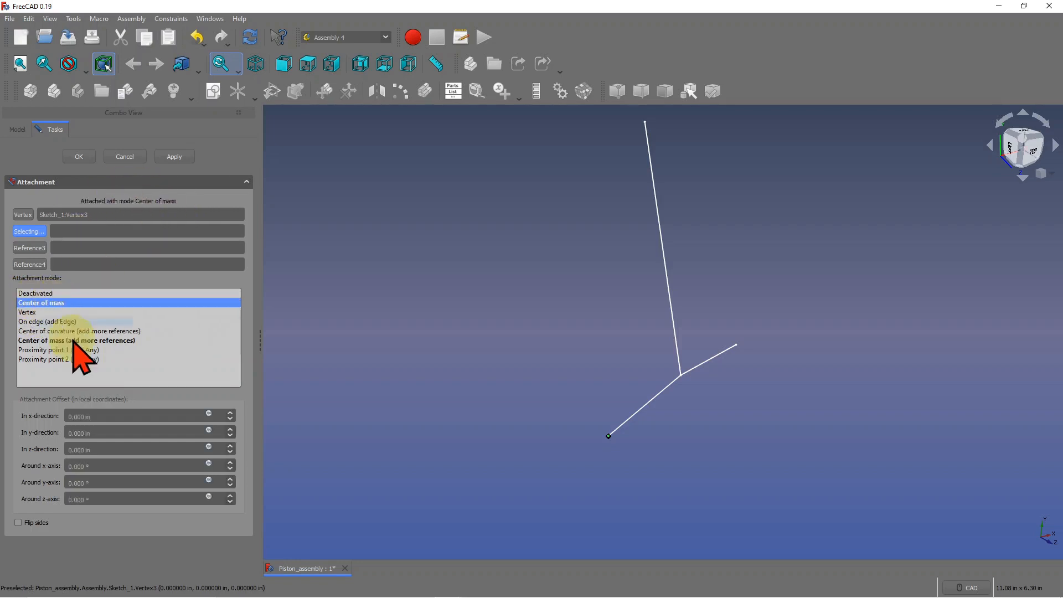
Step: Offset Point_1 by 1 in in the z-direction from the sketch's bottom vertex
{"action": "left_click", "coordinate": [231, 447]}
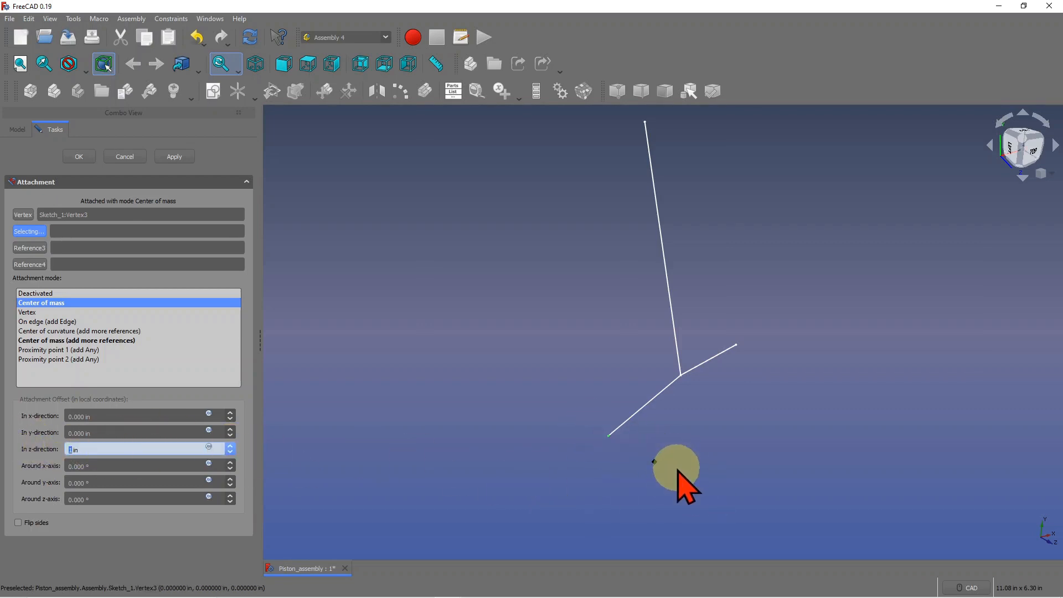
{"action": "left_click", "coordinate": [155, 533]}
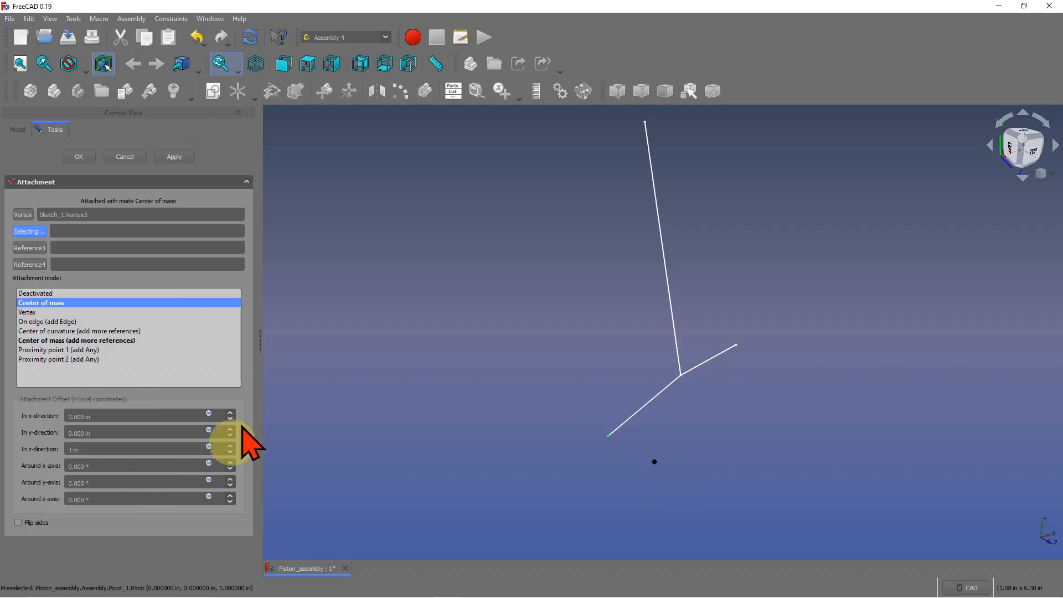
{"action": "left_click", "coordinate": [79, 156]}
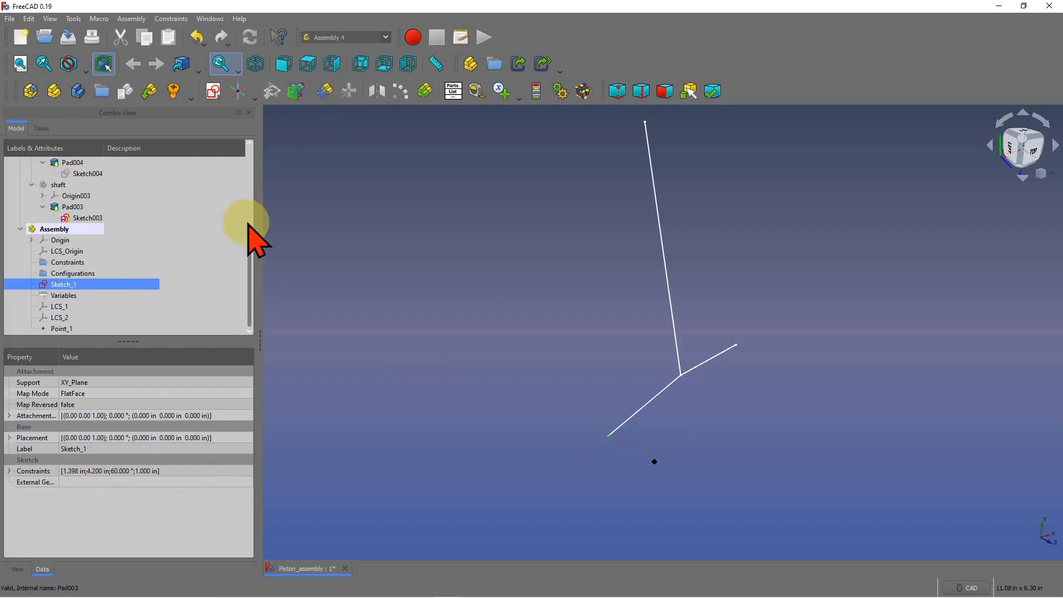
Step: Create local coordinate system LCS_3 in the Assembly, referencing the sketch's bottom vertex first and its middle junction vertex second
{"action": "left_click", "coordinate": [255, 99]}
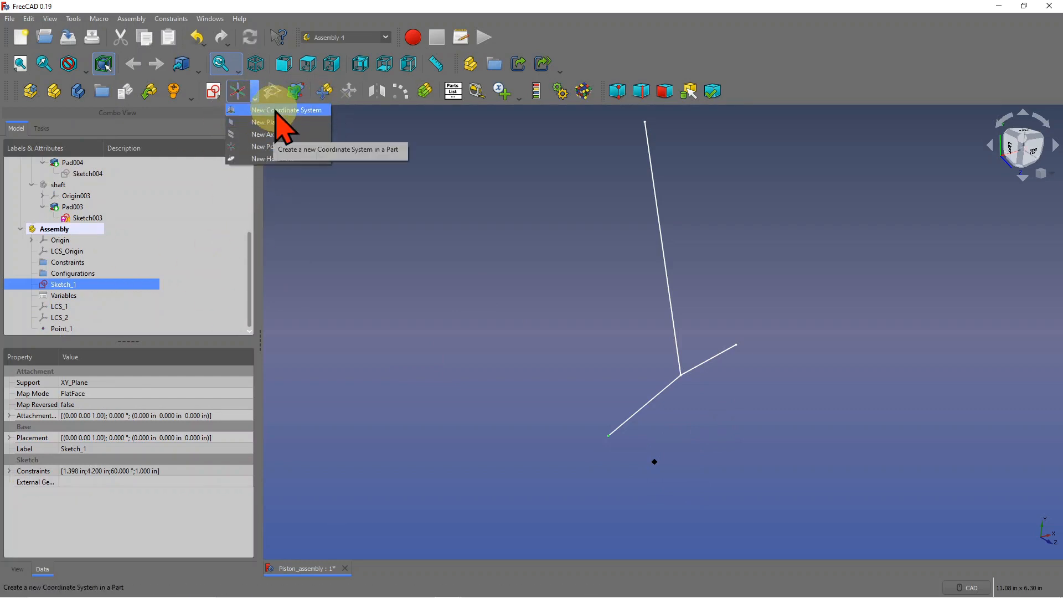
{"action": "left_click", "coordinate": [277, 110]}
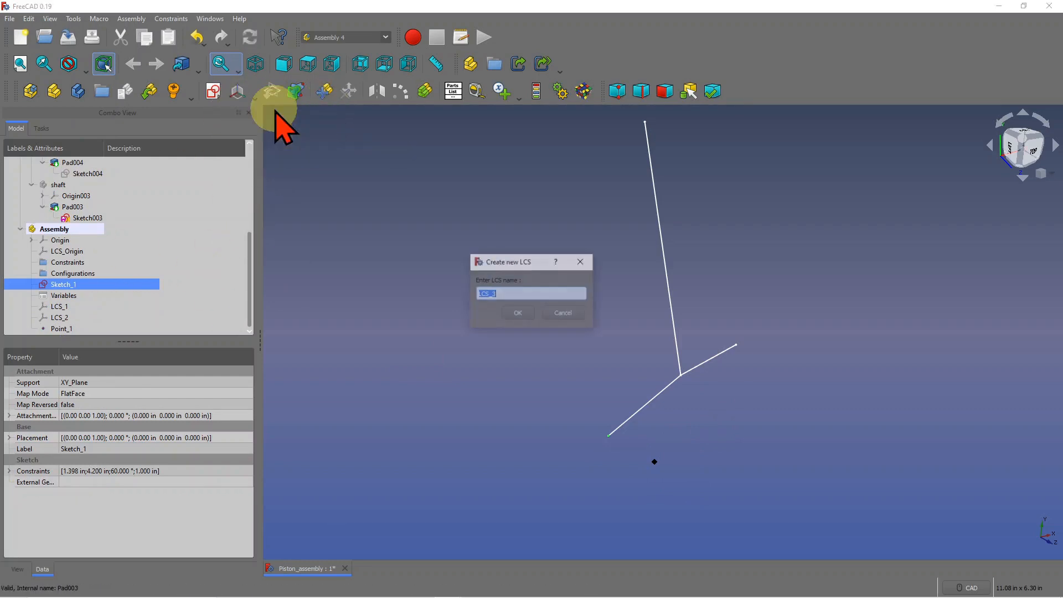
{"action": "left_click", "coordinate": [519, 313]}
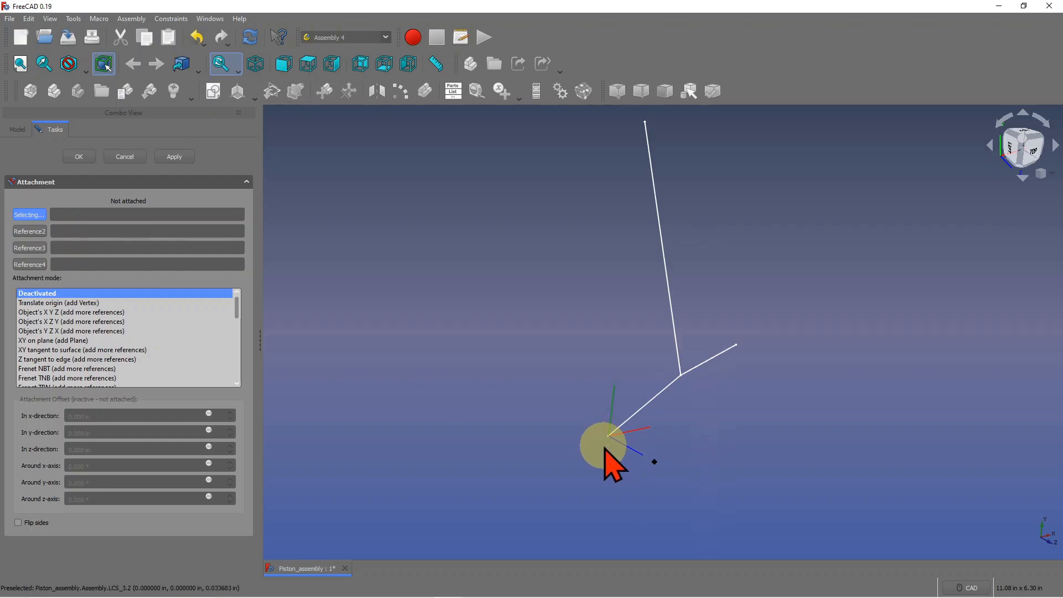
{"action": "scroll", "coordinate": [609, 435], "scroll_direction": "up", "scroll_amount": 6}
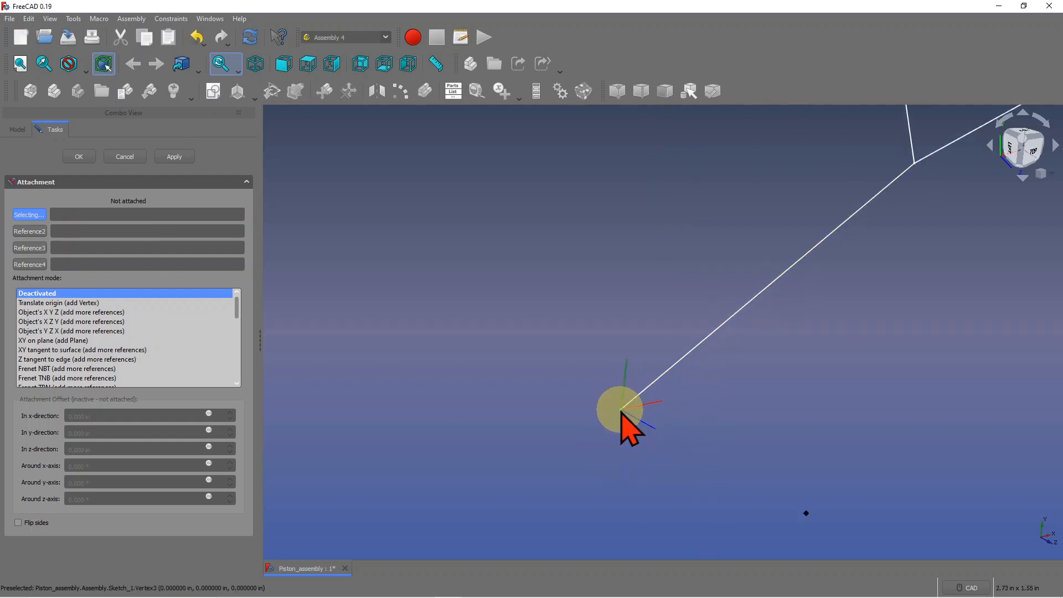
{"action": "left_click", "coordinate": [621, 410]}
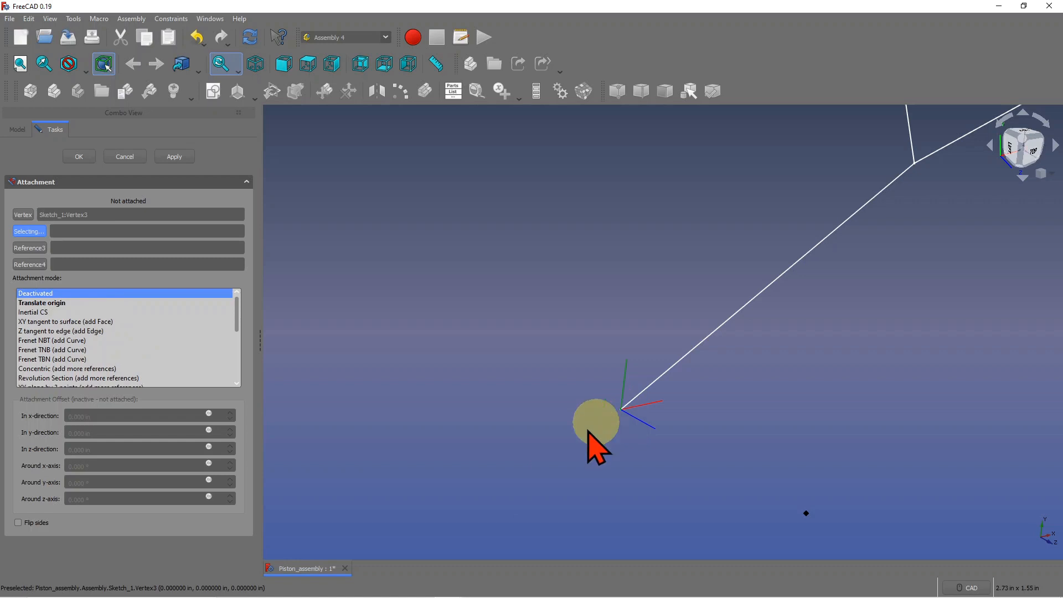
{"action": "scroll", "coordinate": [410, 362], "scroll_direction": "down", "scroll_amount": 4}
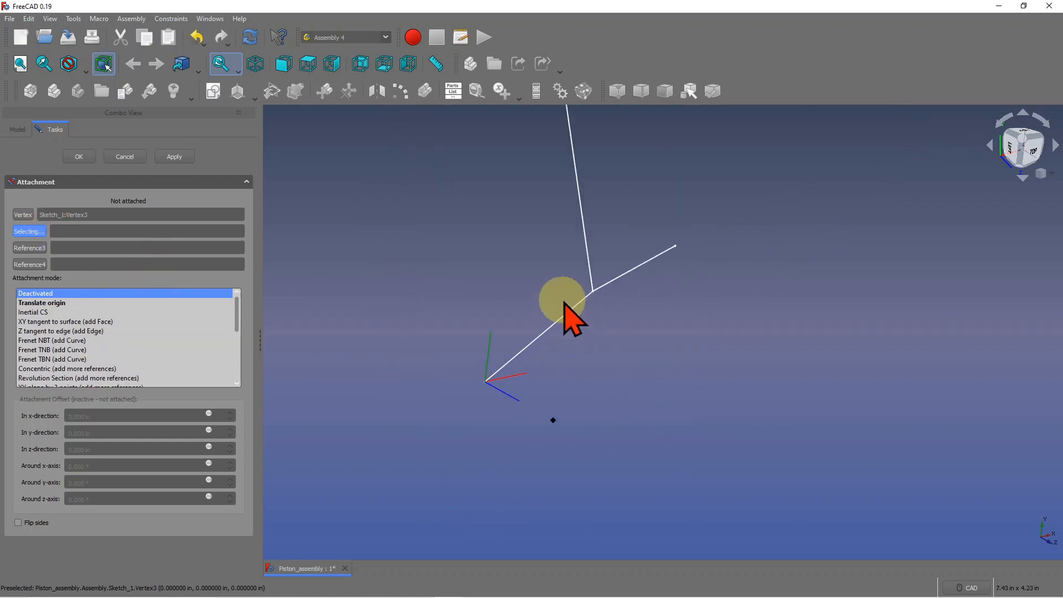
{"action": "left_click", "coordinate": [593, 292]}
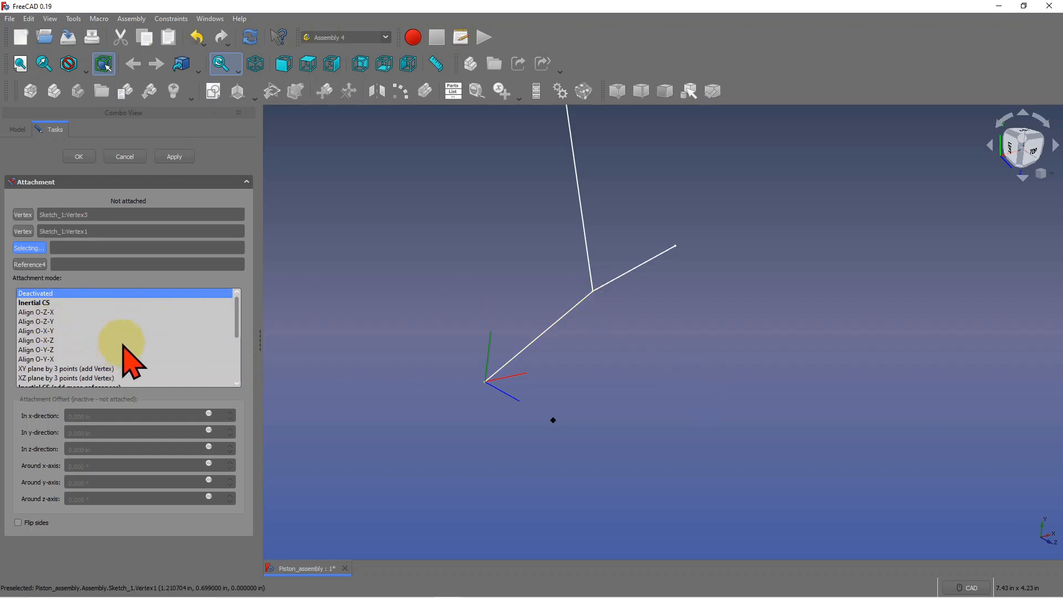
Step: Set LCS_3's attachment mode to Align O-X-Z and add Point_1 as its third reference
{"action": "left_click", "coordinate": [35, 303]}
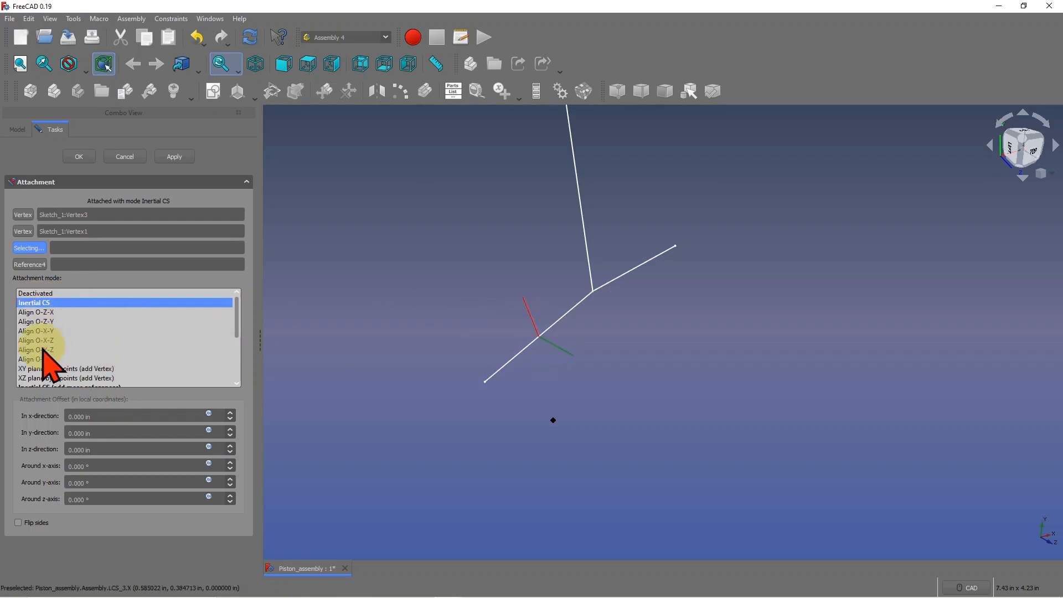
{"action": "mouse_move", "coordinate": [39, 343]}
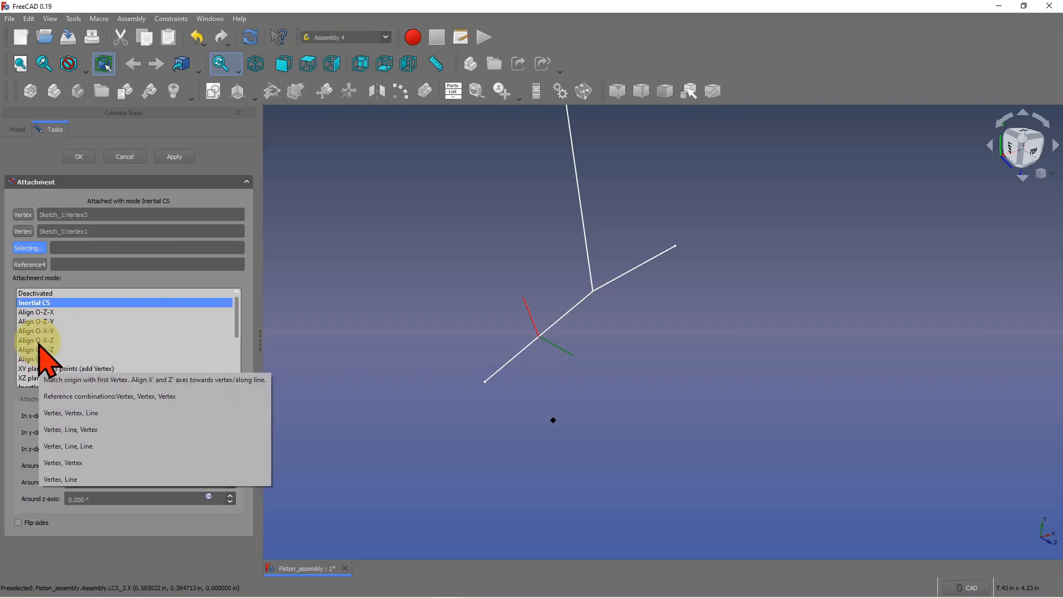
{"action": "left_click", "coordinate": [39, 341]}
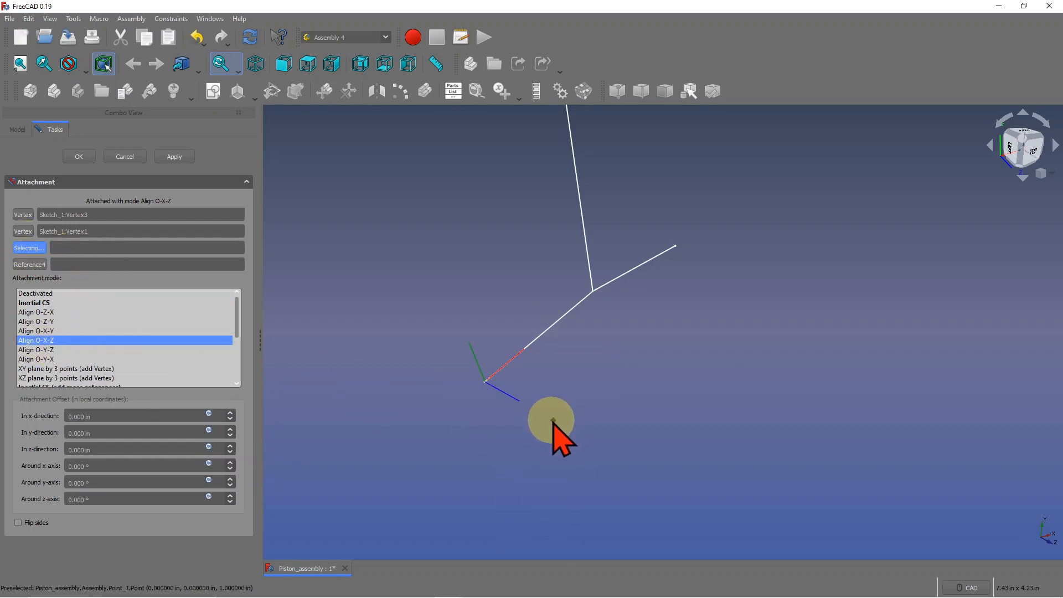
{"action": "left_click", "coordinate": [553, 421]}
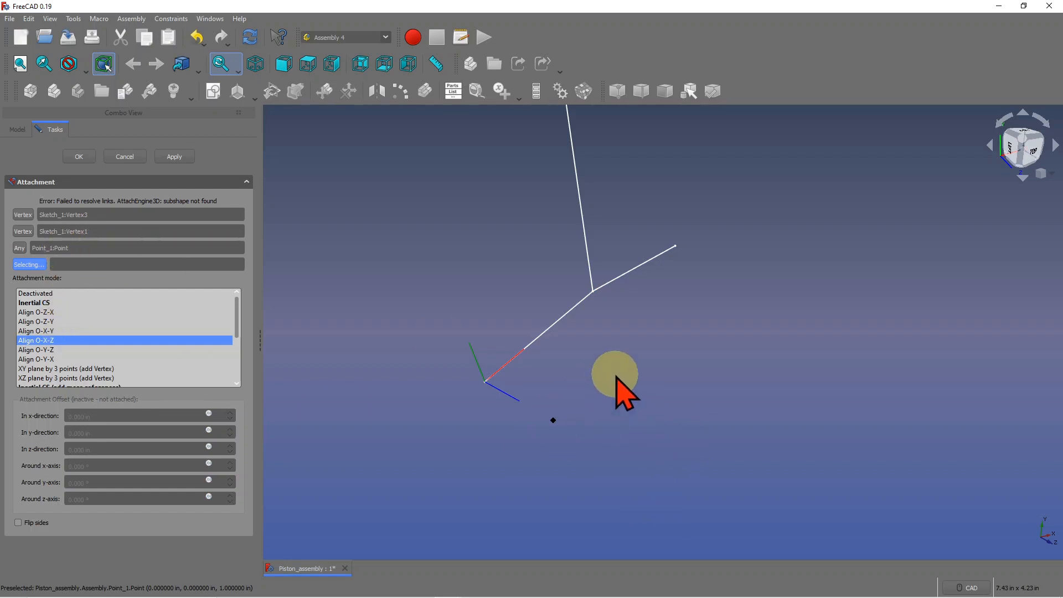
{"action": "middle_click_drag", "start_coordinate": [635, 376], "coordinate": [635, 376]}
{"action": "scroll", "coordinate": [487, 354], "scroll_direction": "up", "scroll_amount": 3}
{"action": "scroll", "coordinate": [487, 355], "scroll_direction": "down", "scroll_amount": 5}
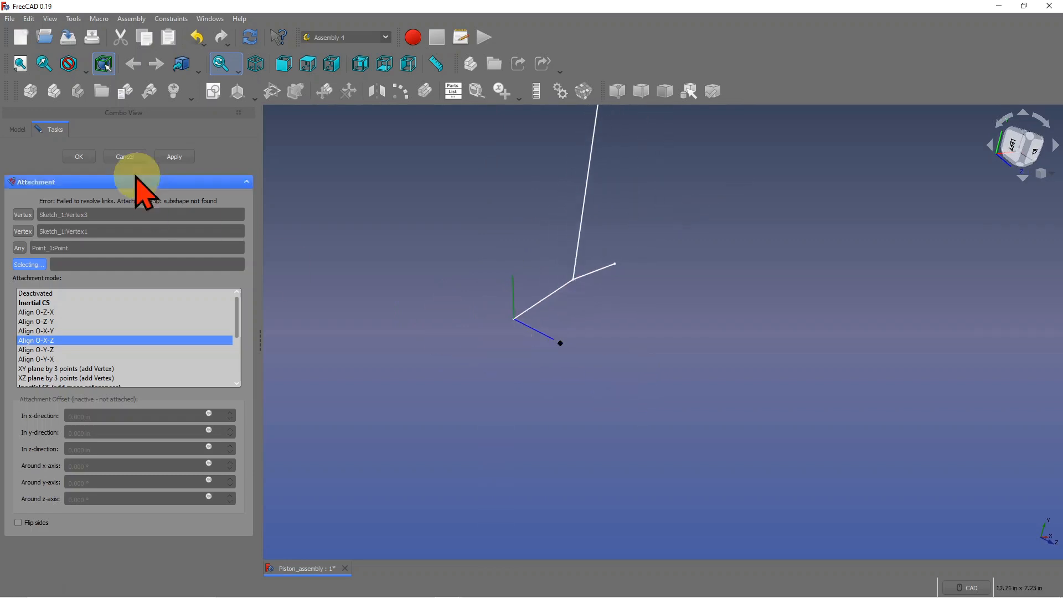
{"action": "left_click", "coordinate": [79, 157]}
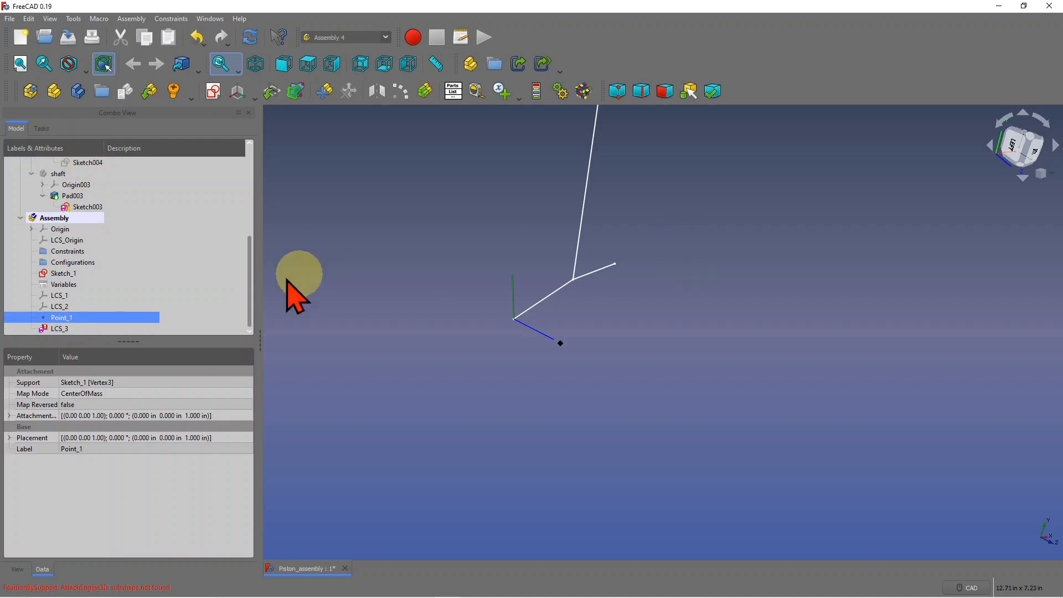
Step: Make the hidden coordinate systems LCS_2 and LCS_1 visible on the Assembly's skeleton sketch
{"action": "left_click", "coordinate": [65, 307]}
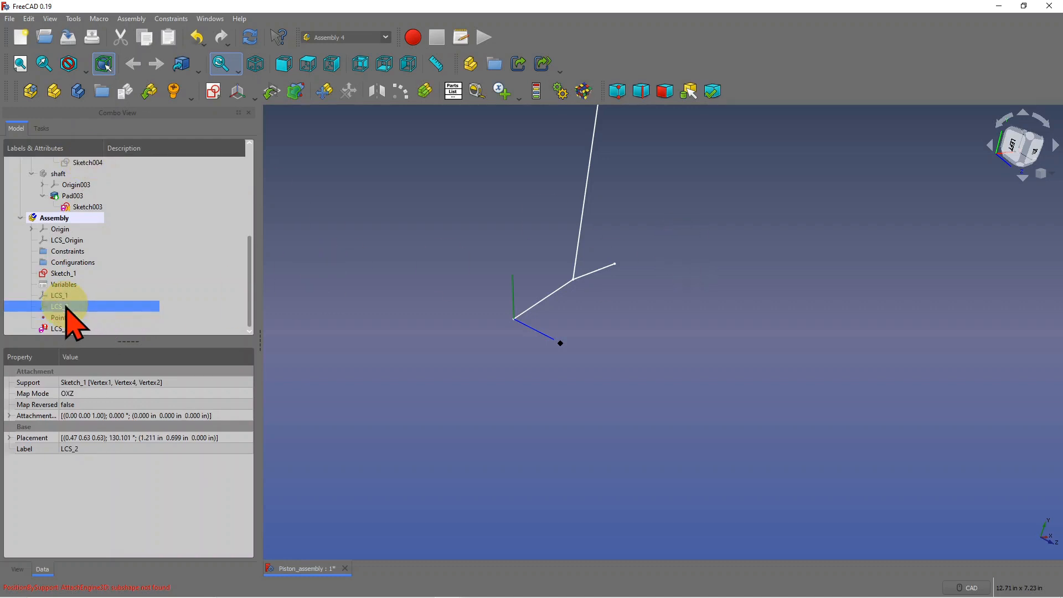
{"action": "right_click", "coordinate": [66, 308]}
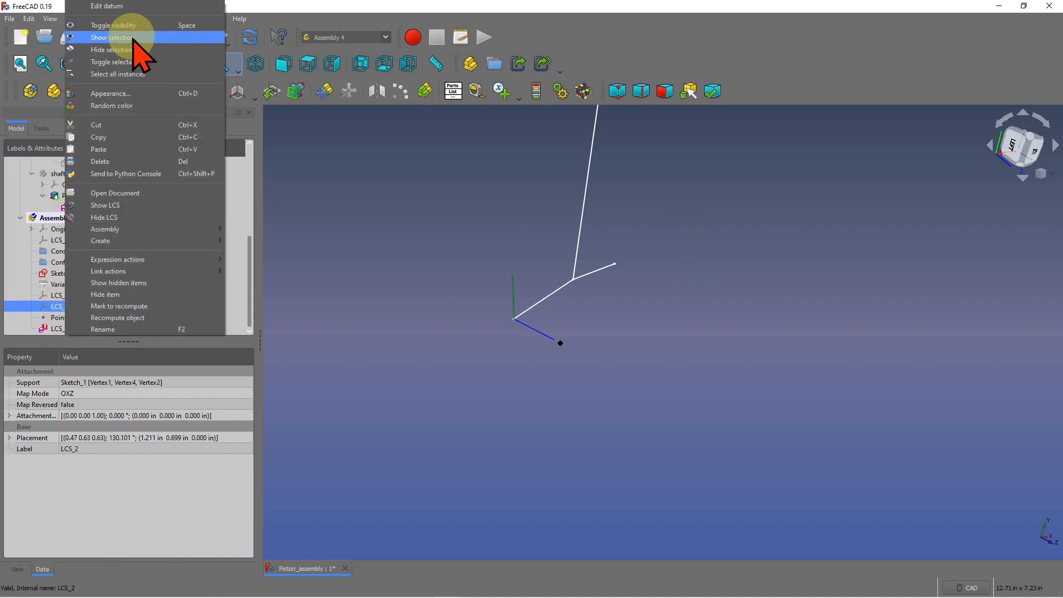
{"action": "left_click", "coordinate": [131, 36]}
{"action": "right_click", "coordinate": [66, 299]}
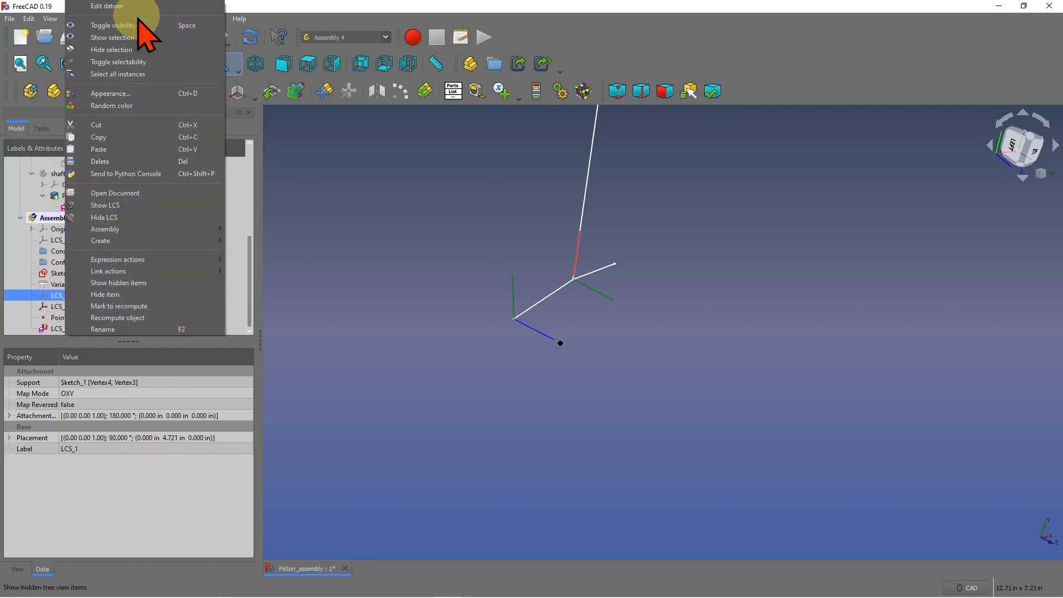
{"action": "left_click", "coordinate": [122, 39]}
{"action": "scroll", "coordinate": [687, 267], "scroll_direction": "down", "scroll_amount": 3}
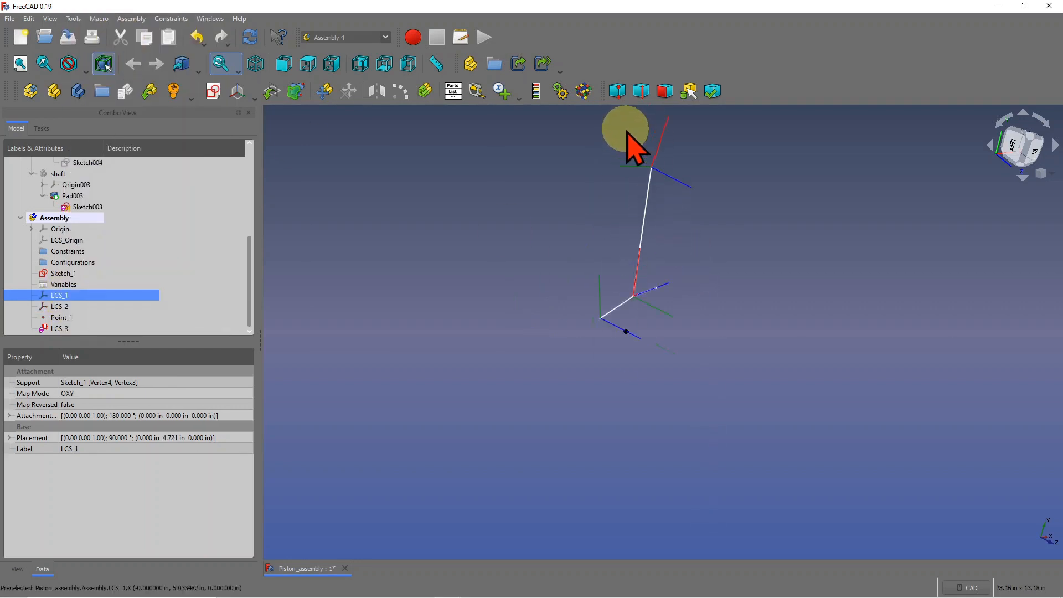
{"action": "scroll", "coordinate": [632, 146], "scroll_direction": "up", "scroll_amount": 1}
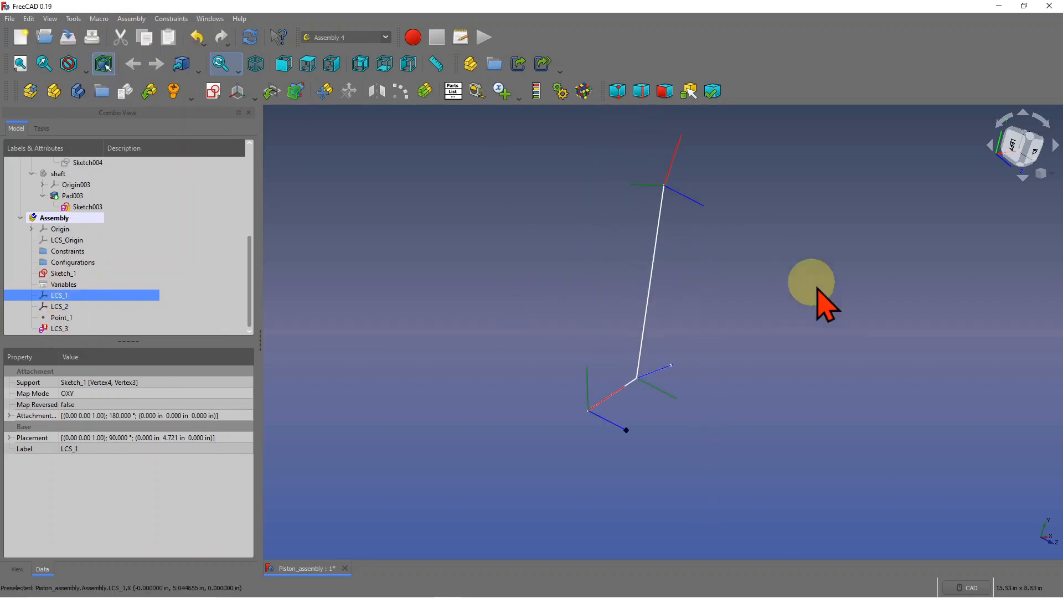
{"action": "middle_click_drag", "start_coordinate": [847, 271], "coordinate": [848, 272]}
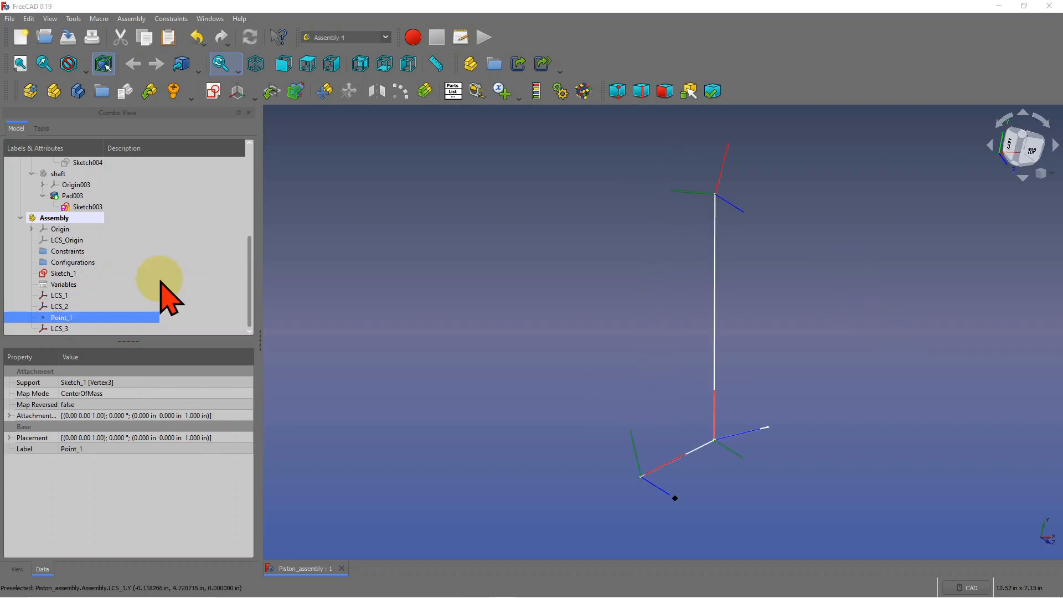
{"action": "right_click", "coordinate": [149, 284]}
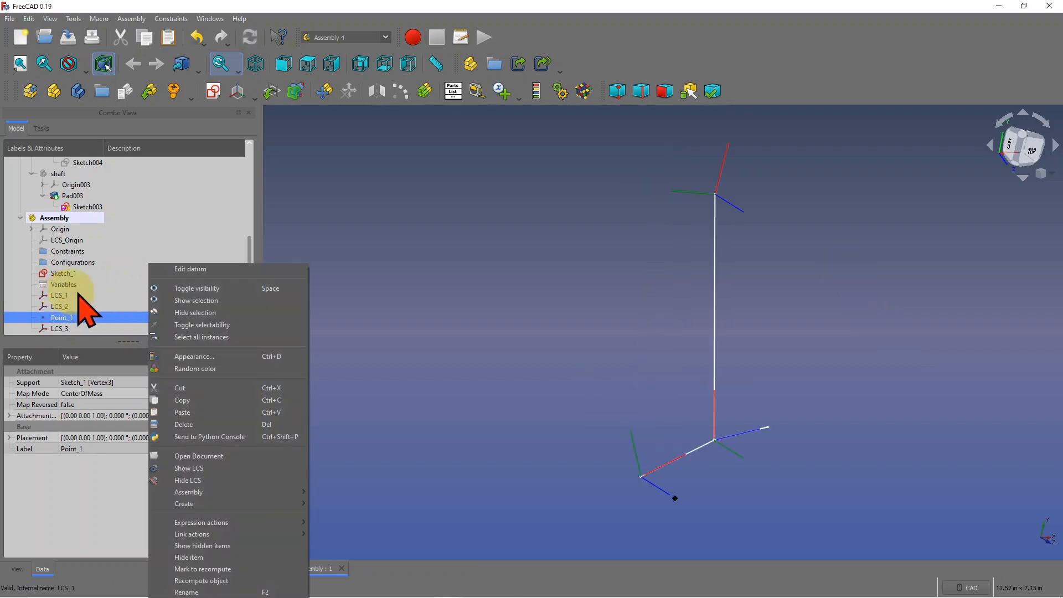
{"action": "left_click", "coordinate": [429, 269]}
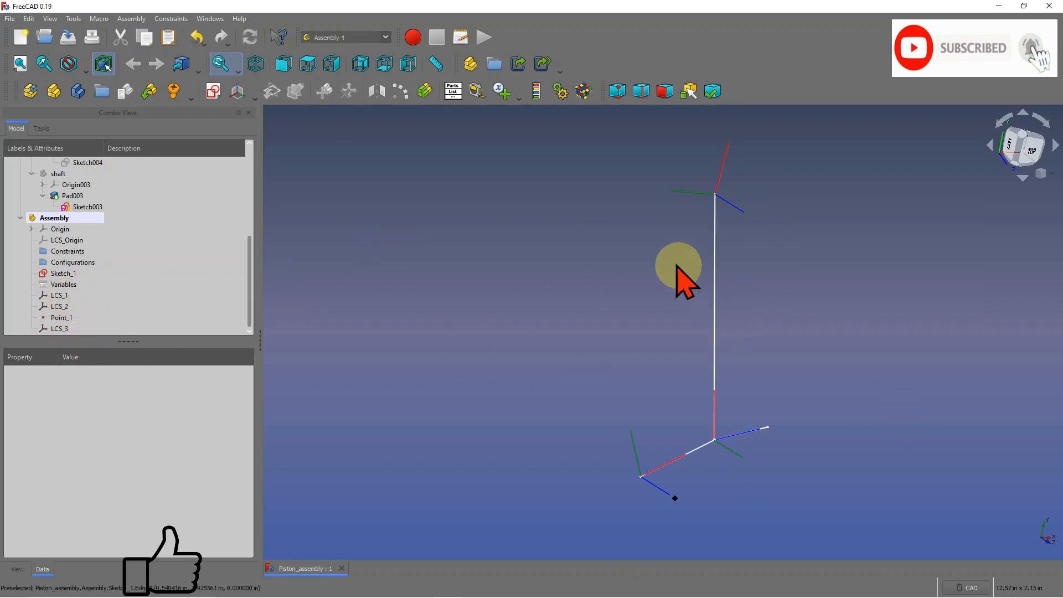
Step: Capture a snip of the skeleton sketch with its coordinate systems and move the Snipping Tool window aside, clear of the model
{"action": "mouse_move", "coordinate": [449, 588]}
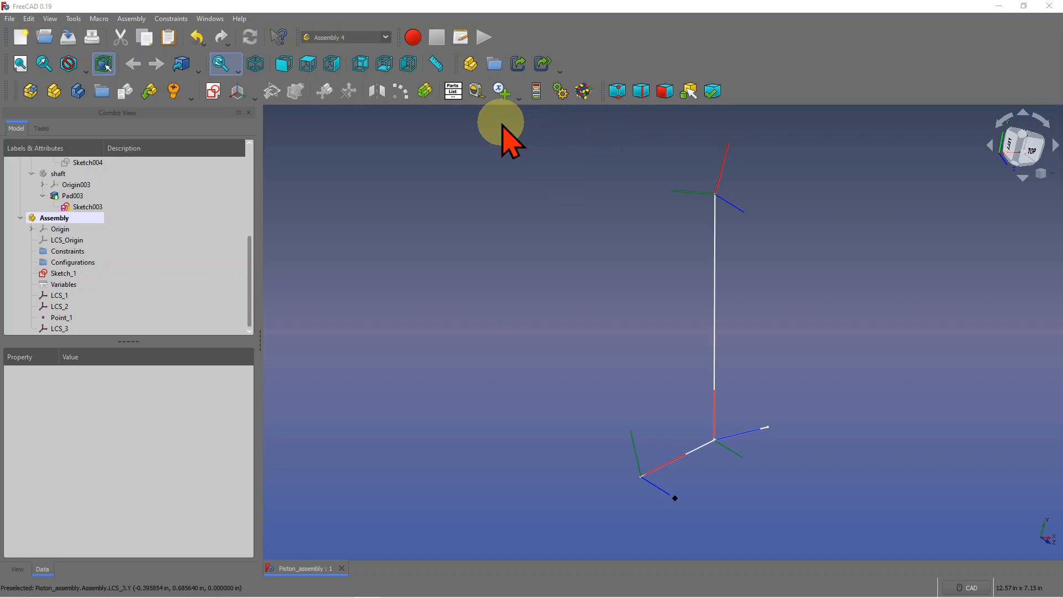
{"action": "key", "text": "super+shift+s"}
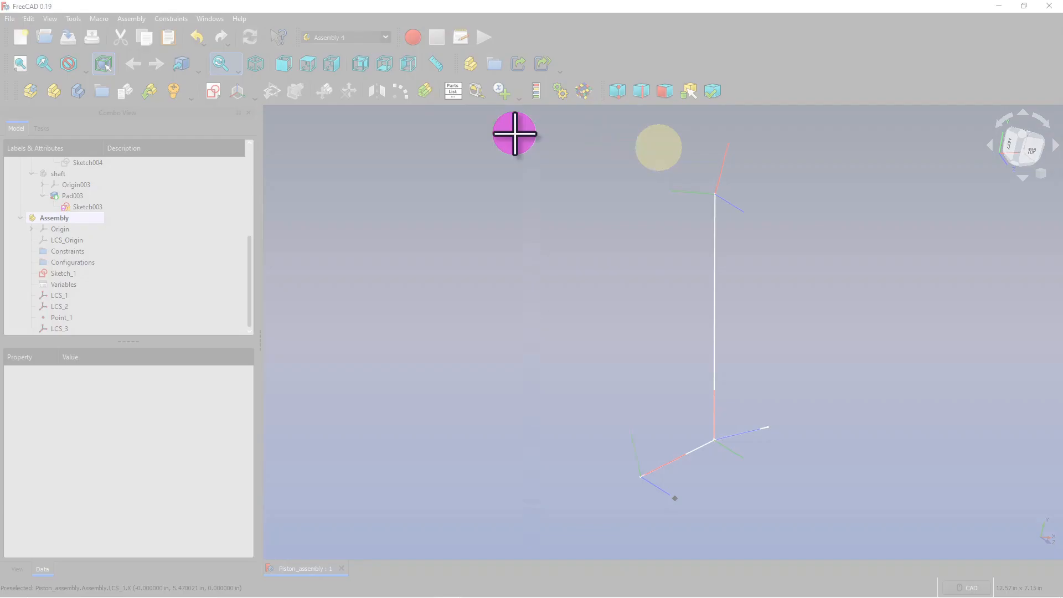
{"action": "left_click_drag", "start_coordinate": [508, 133], "coordinate": [844, 533]}
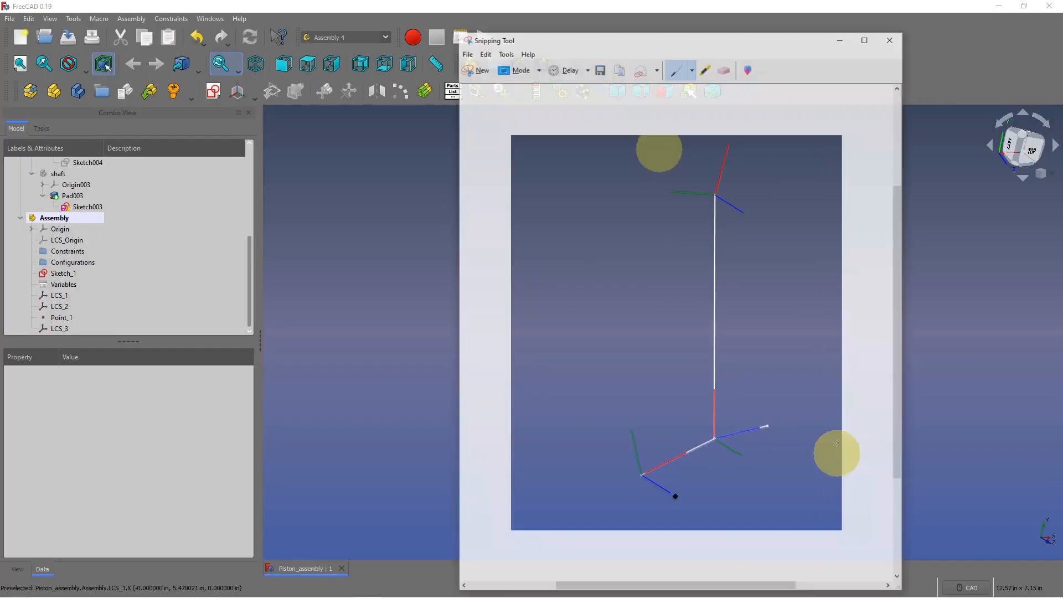
{"action": "left_click_drag", "start_coordinate": [701, 42], "coordinate": [1062, 50]}
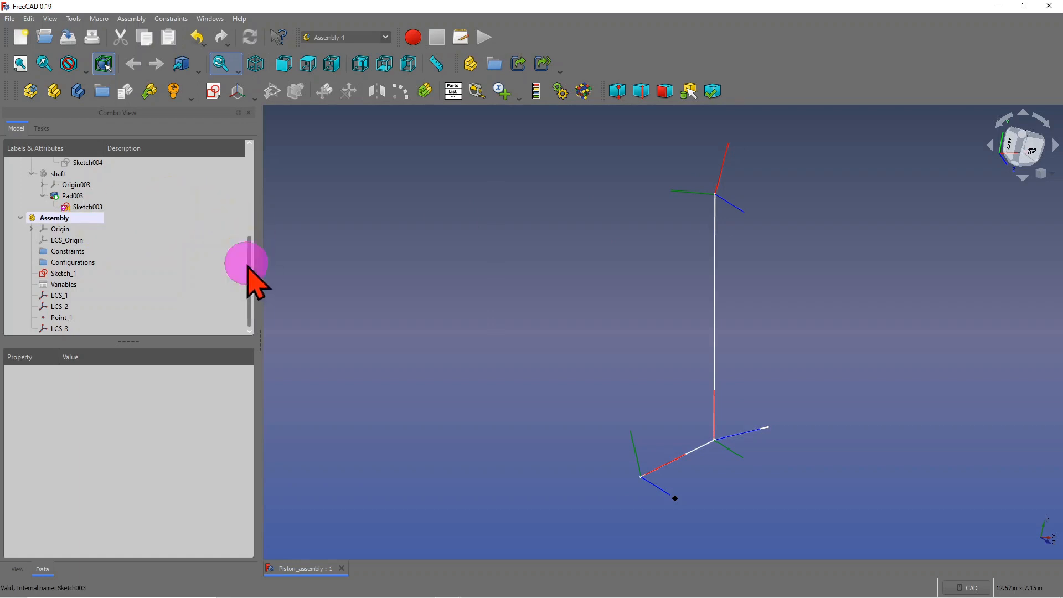
Step: Animate the skeleton with angle_rotate from 0 to 360 at step size 1, and watch how the coordinate systems follow
{"action": "left_click_drag", "start_coordinate": [247, 267], "coordinate": [248, 155]}
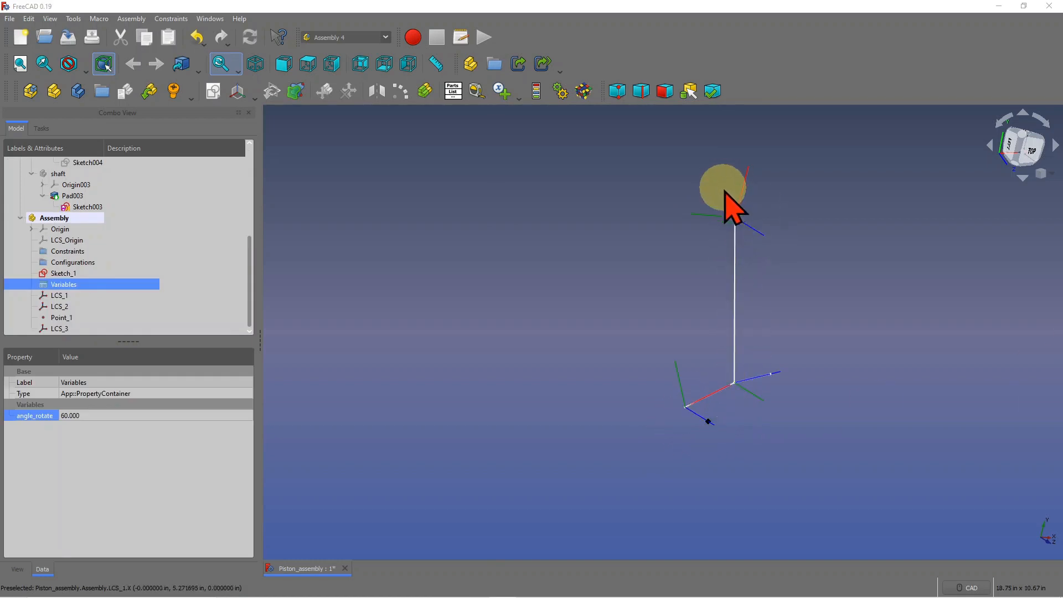
{"action": "scroll", "coordinate": [726, 192], "scroll_direction": "up", "scroll_amount": 2}
{"action": "scroll", "coordinate": [758, 239], "scroll_direction": "down", "scroll_amount": 2}
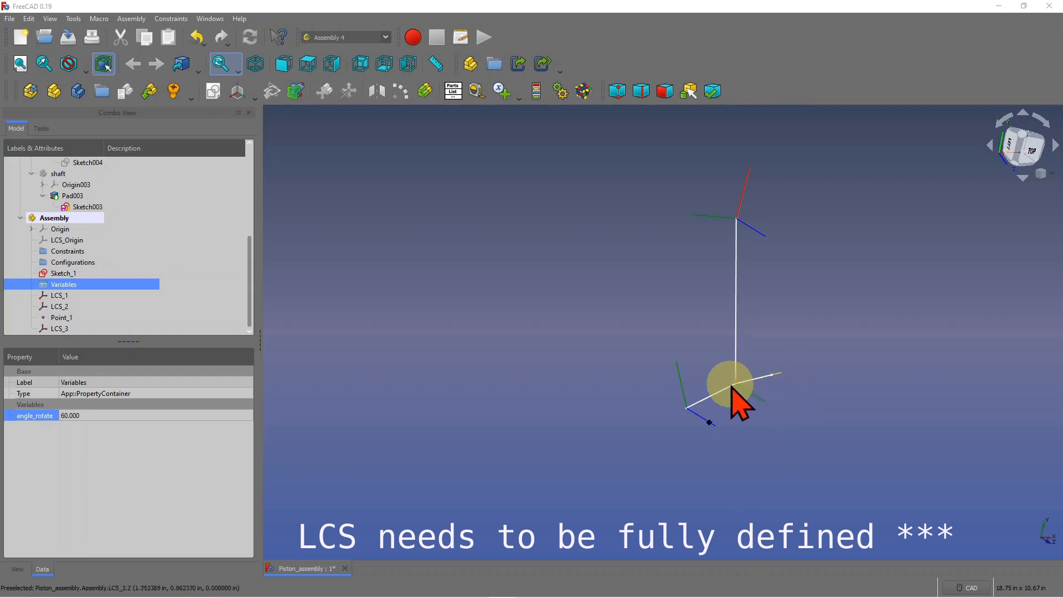
{"action": "left_click", "coordinate": [559, 91]}
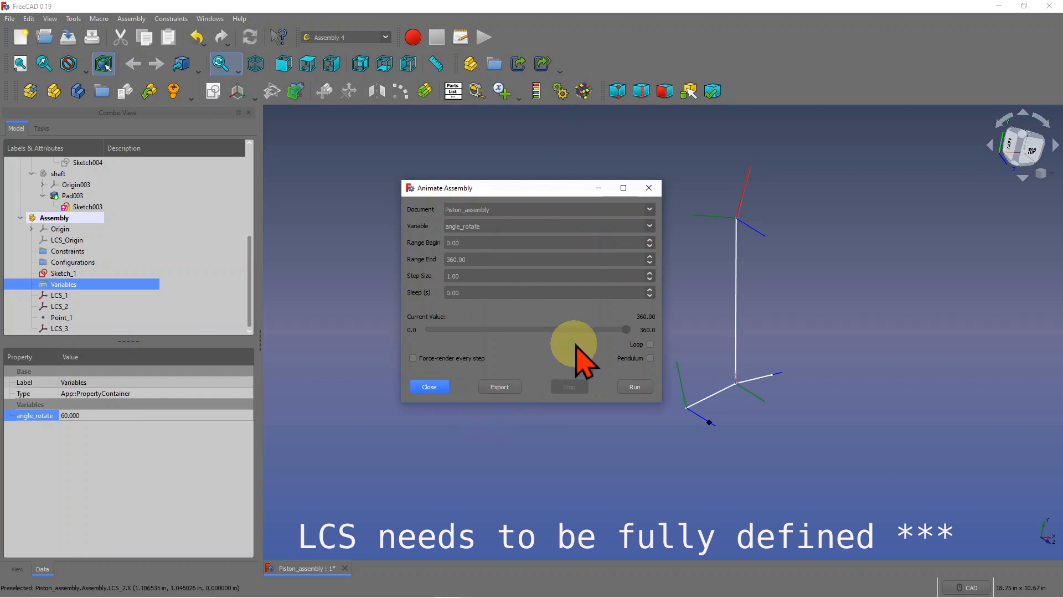
{"action": "left_click", "coordinate": [635, 387]}
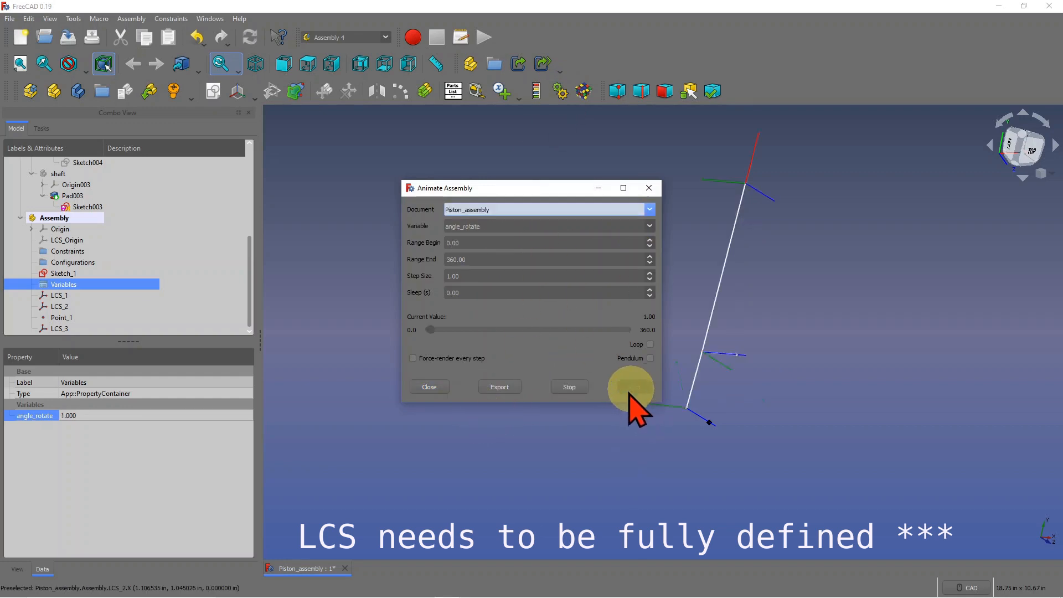
{"action": "left_click_drag", "start_coordinate": [537, 190], "coordinate": [244, 213]}
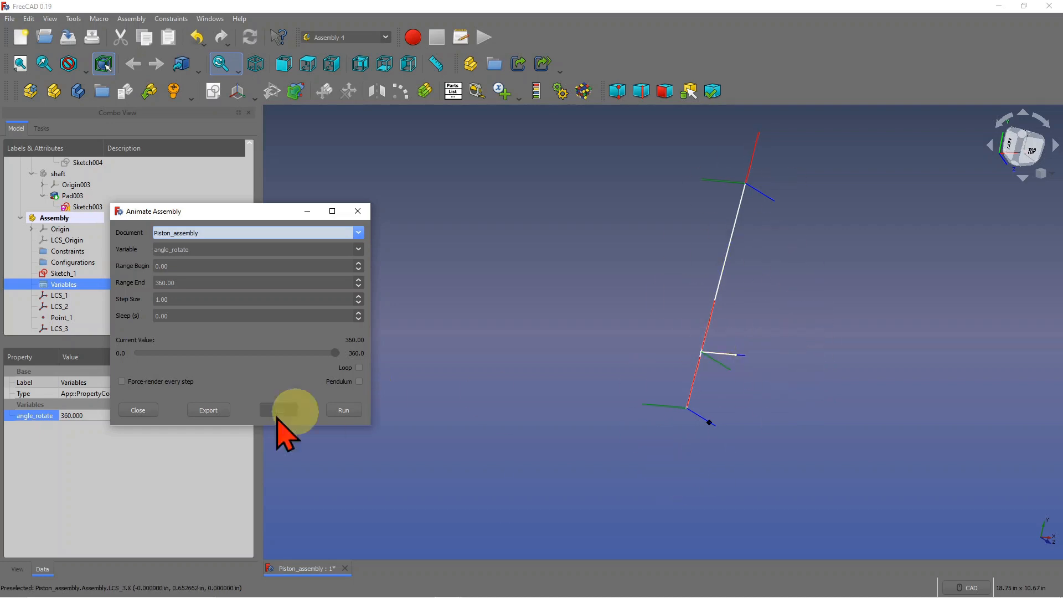
{"action": "left_click", "coordinate": [139, 410]}
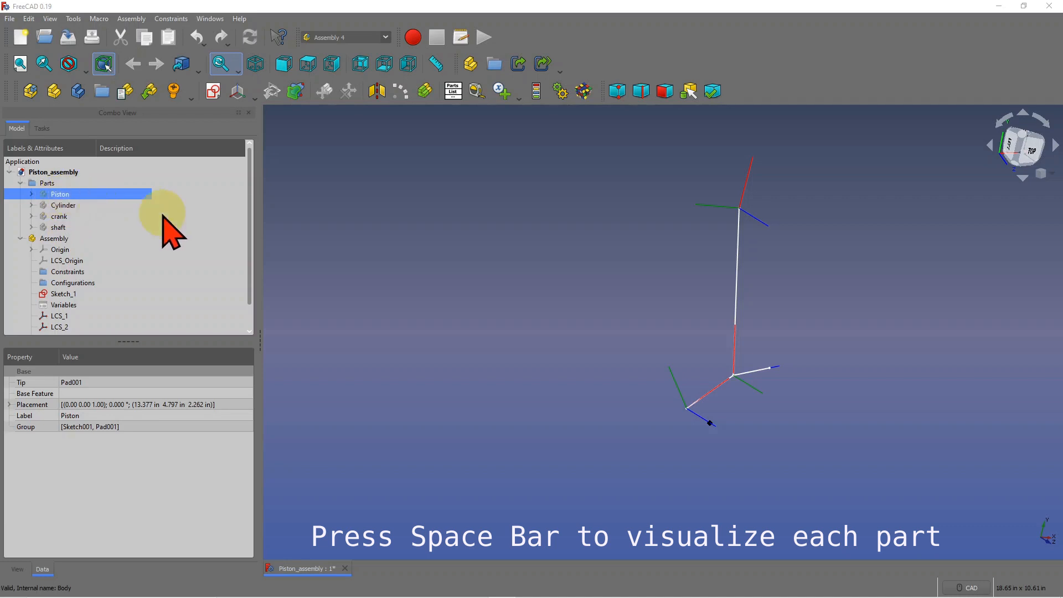
Step: Expand the Piston in the model tree, hide the Assembly, and show the Piston in wireframe display
{"action": "left_click", "coordinate": [32, 194]}
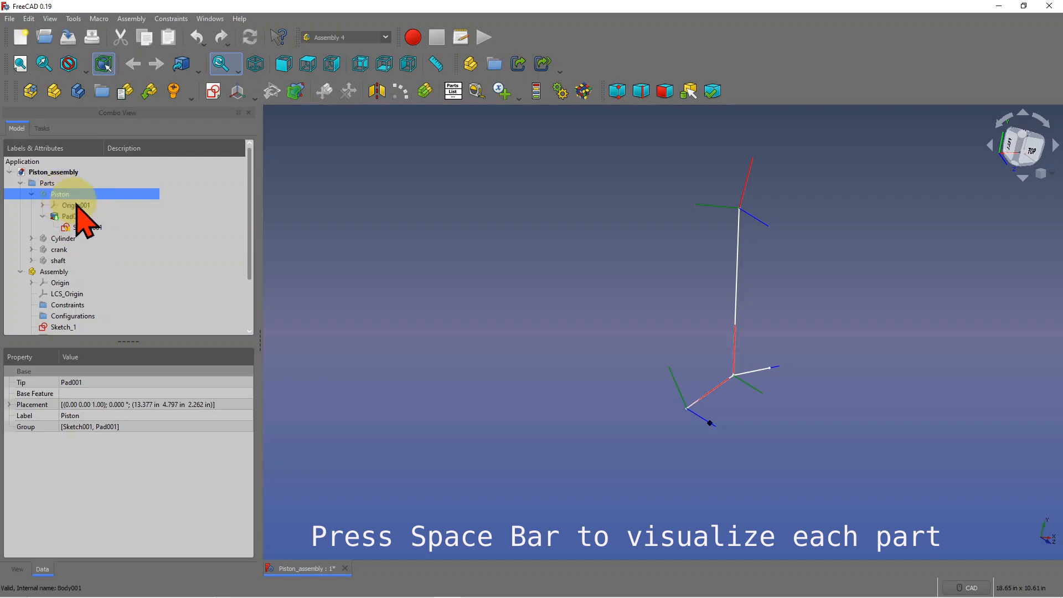
{"action": "left_click", "coordinate": [55, 272]}
{"action": "key", "text": "space"}
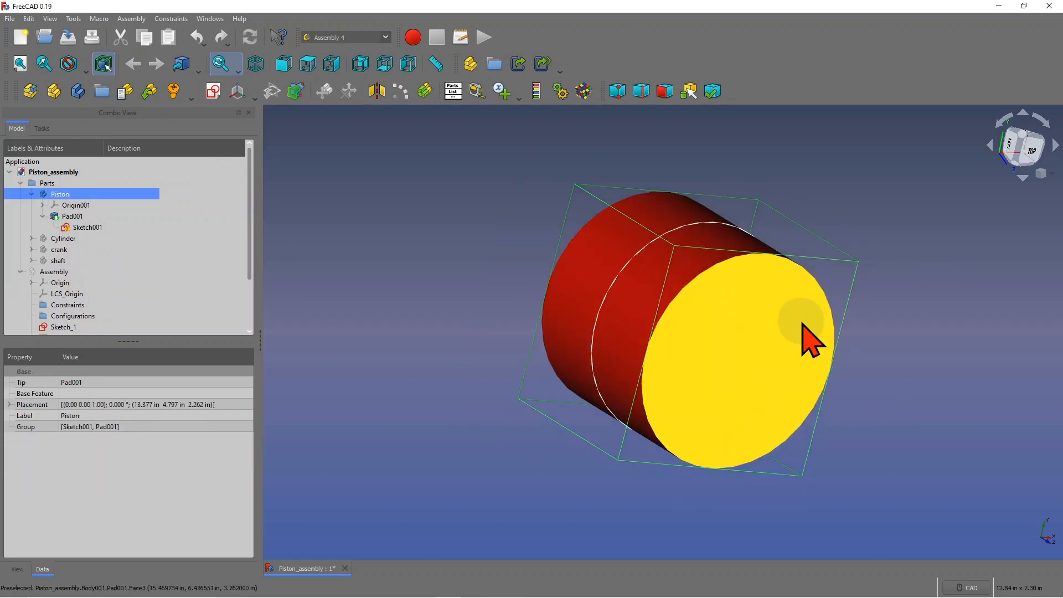
{"action": "key", "text": "v"}
{"action": "key", "text": "3"}
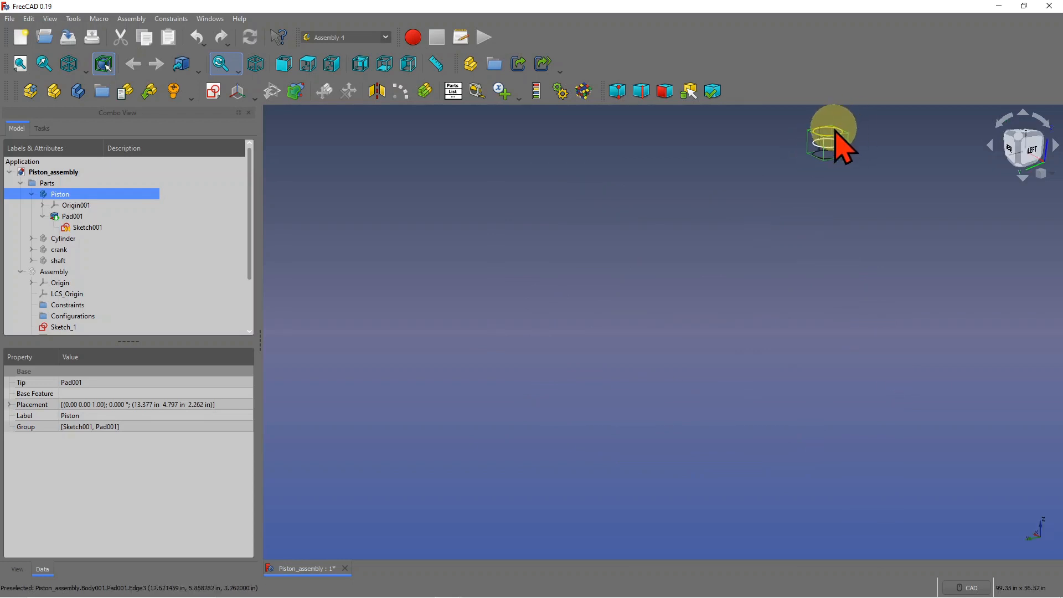
{"action": "scroll", "coordinate": [848, 138], "scroll_direction": "up", "scroll_amount": 5}
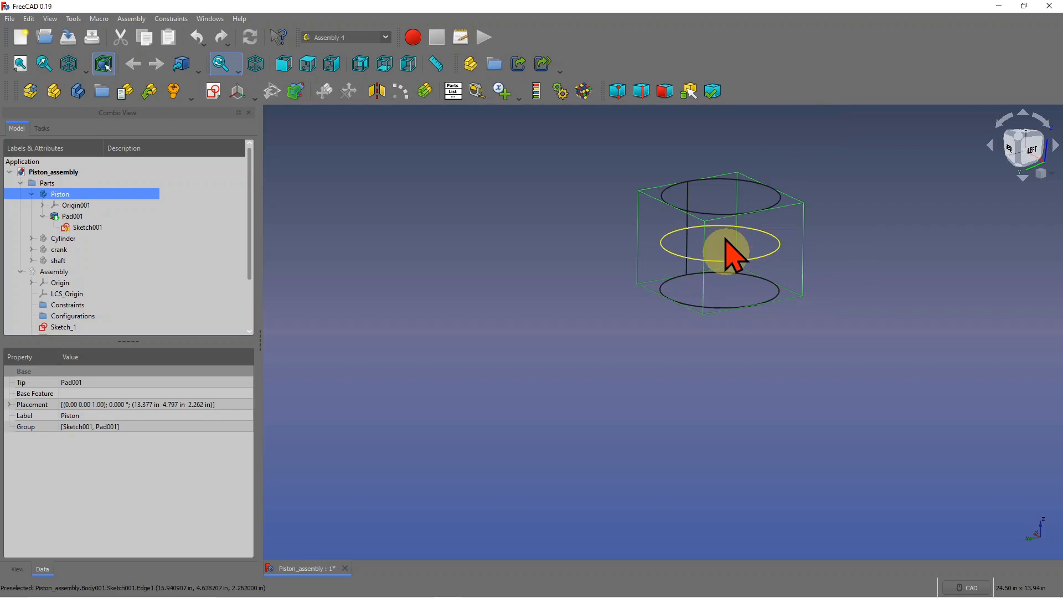
Step: Make the Piston the active body and return to the Assembly 4 workbench
{"action": "right_click", "coordinate": [64, 196]}
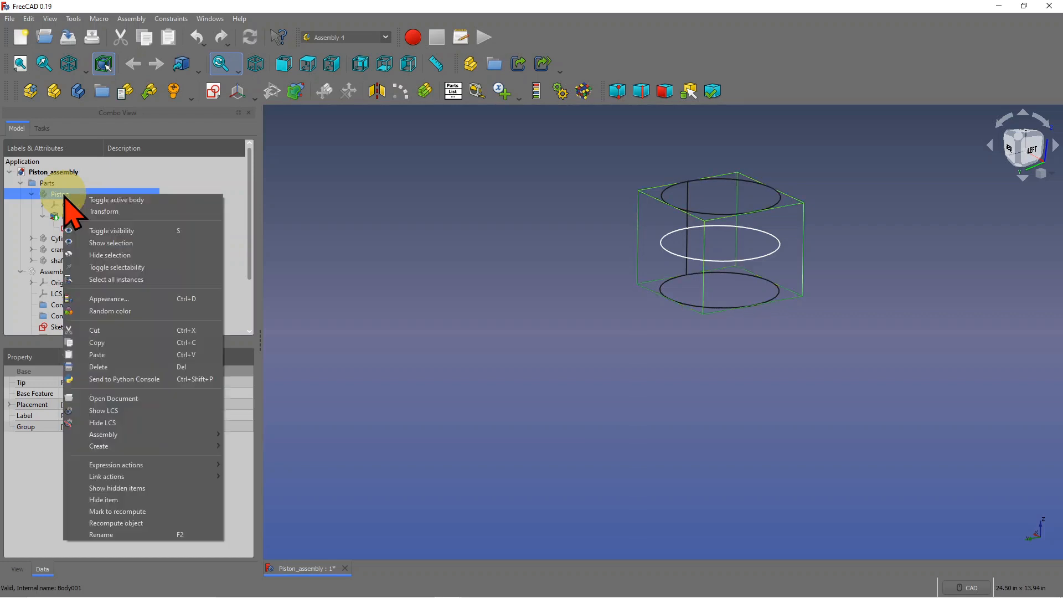
{"action": "left_click", "coordinate": [123, 213]}
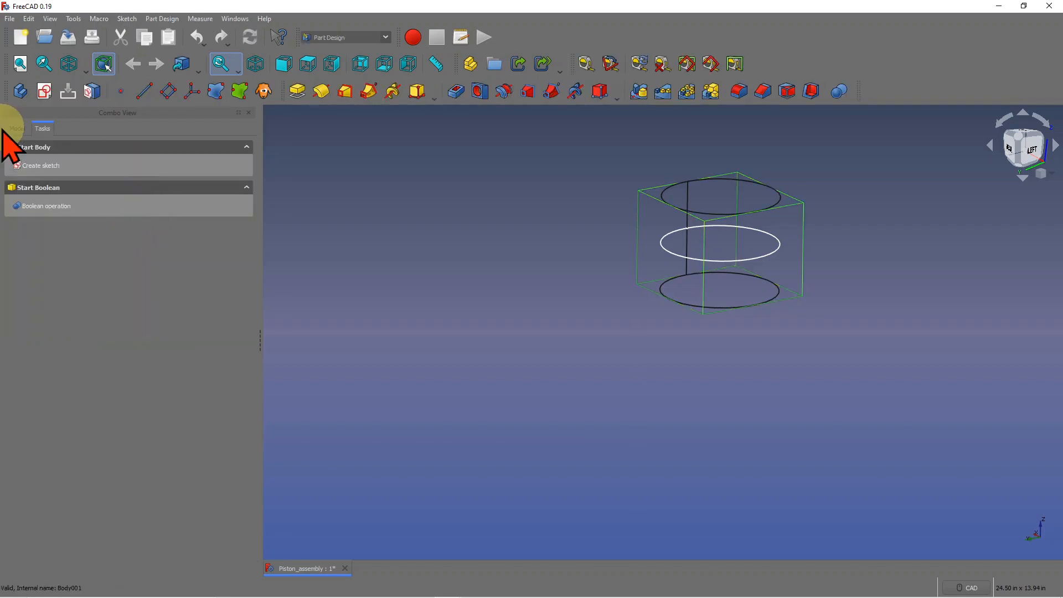
{"action": "left_click", "coordinate": [17, 128]}
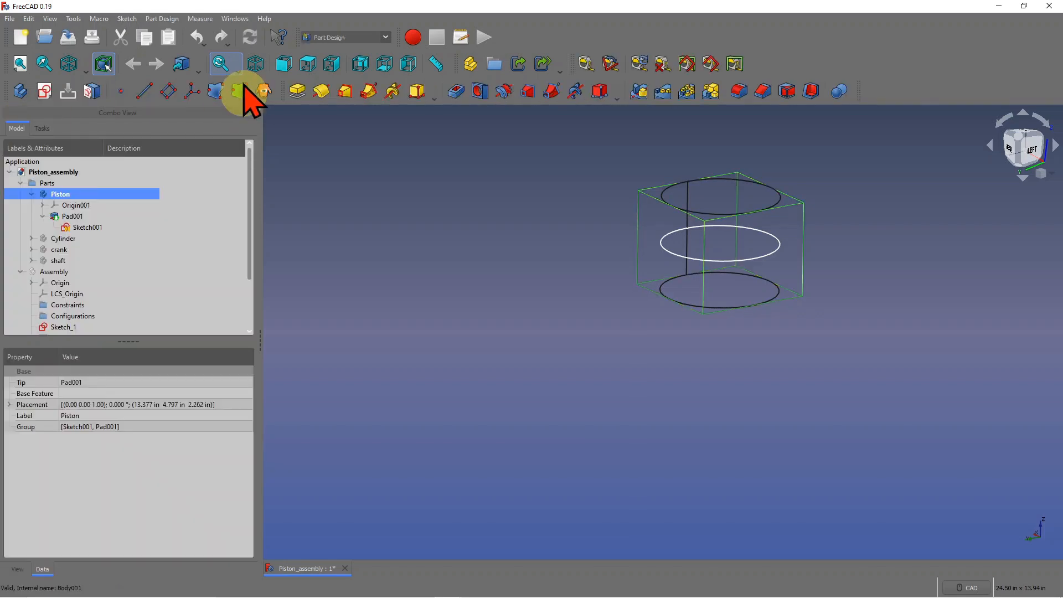
{"action": "left_click", "coordinate": [386, 37]}
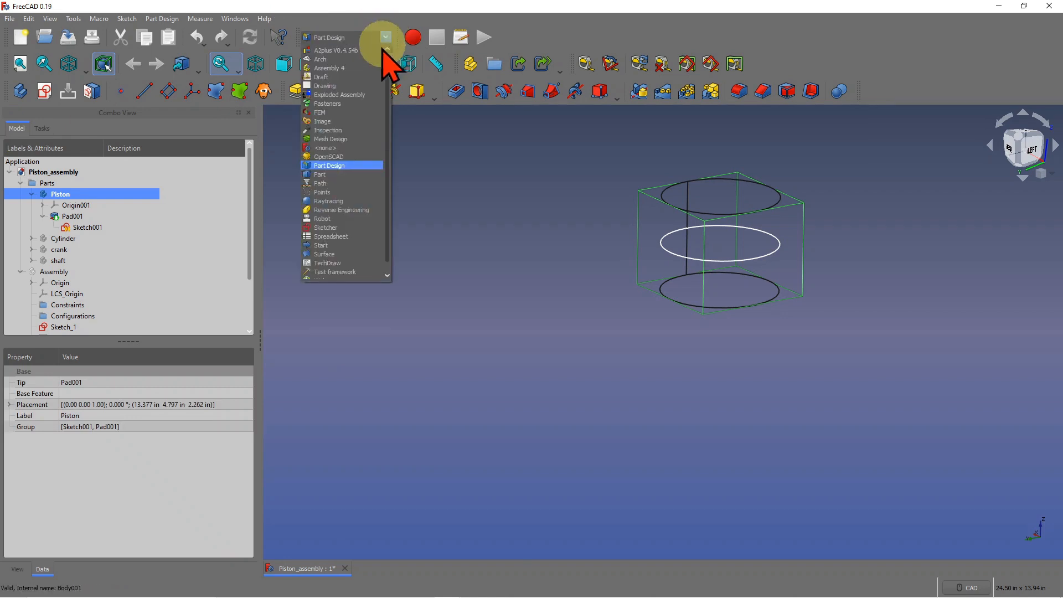
{"action": "left_click", "coordinate": [353, 68]}
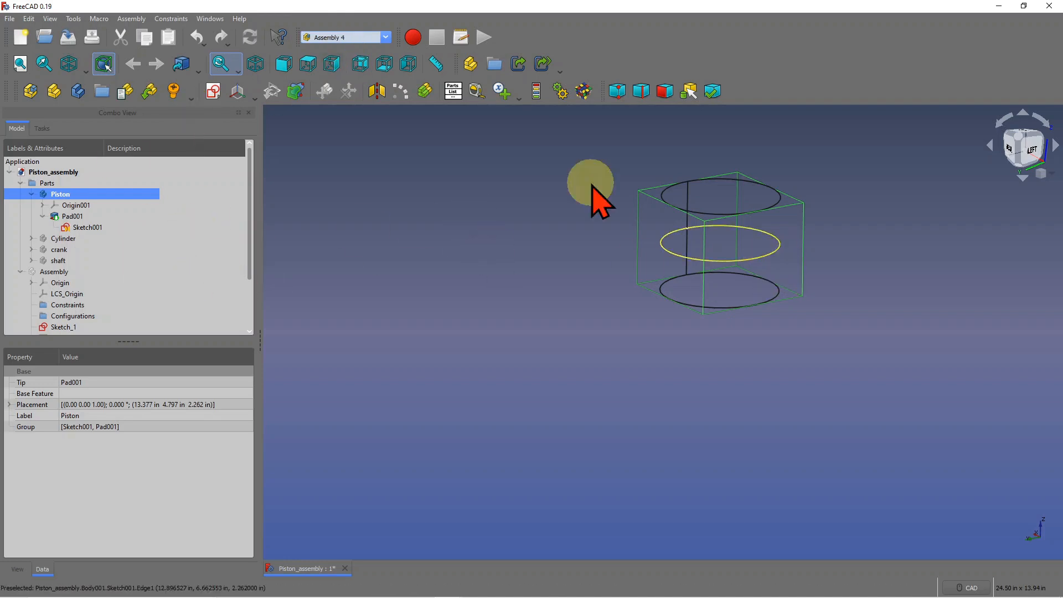
Step: Create local coordinate system LCS_4 in the Piston and attach it to the bottom circular edge in Concentric mode
{"action": "scroll", "coordinate": [704, 160], "scroll_direction": "up", "scroll_amount": 1}
{"action": "scroll", "coordinate": [704, 161], "scroll_direction": "up", "scroll_amount": 1}
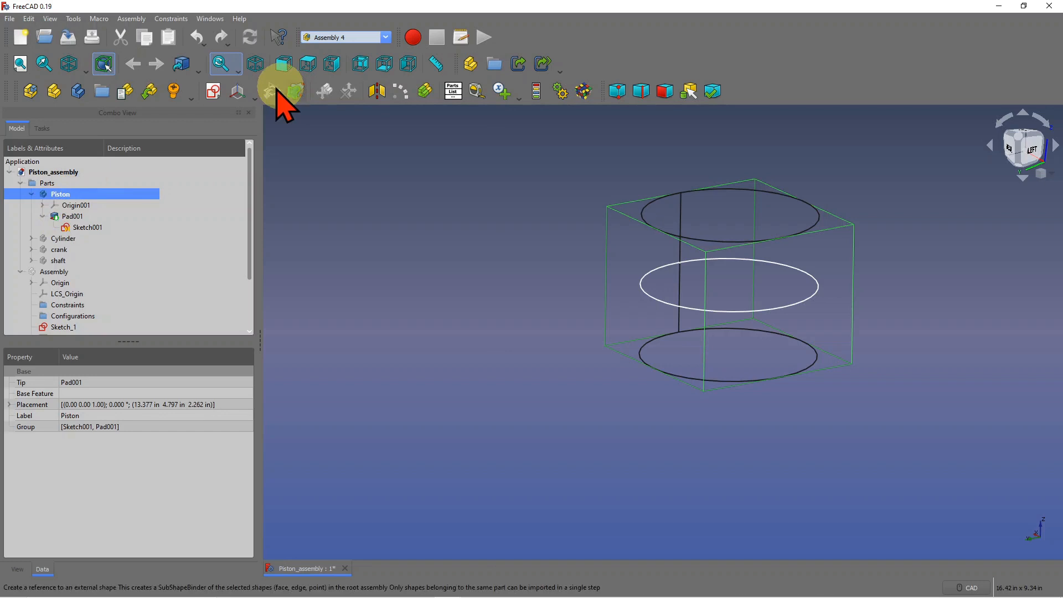
{"action": "left_click", "coordinate": [237, 94]}
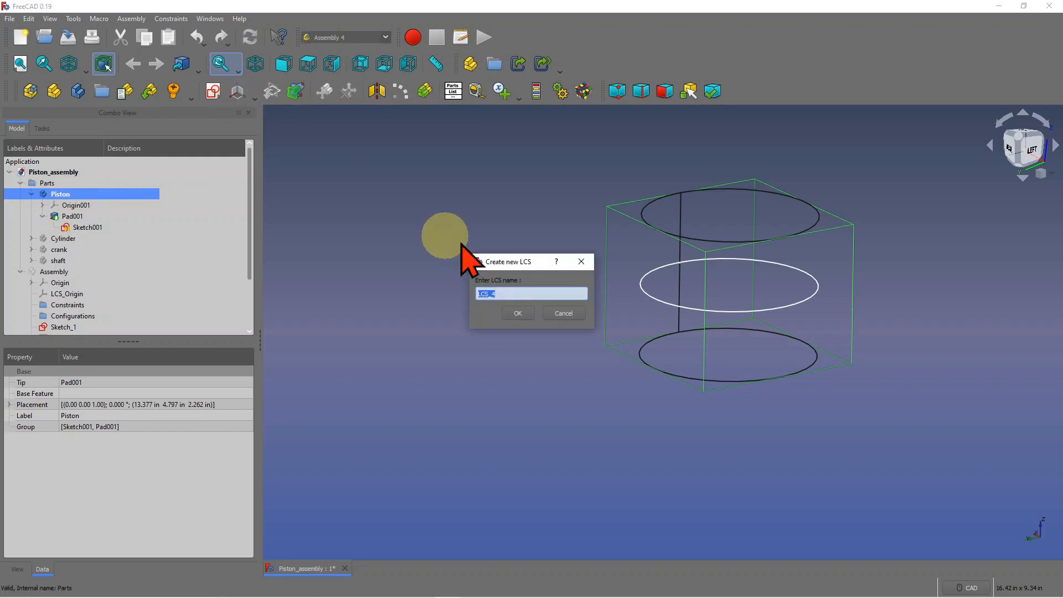
{"action": "left_click", "coordinate": [518, 314]}
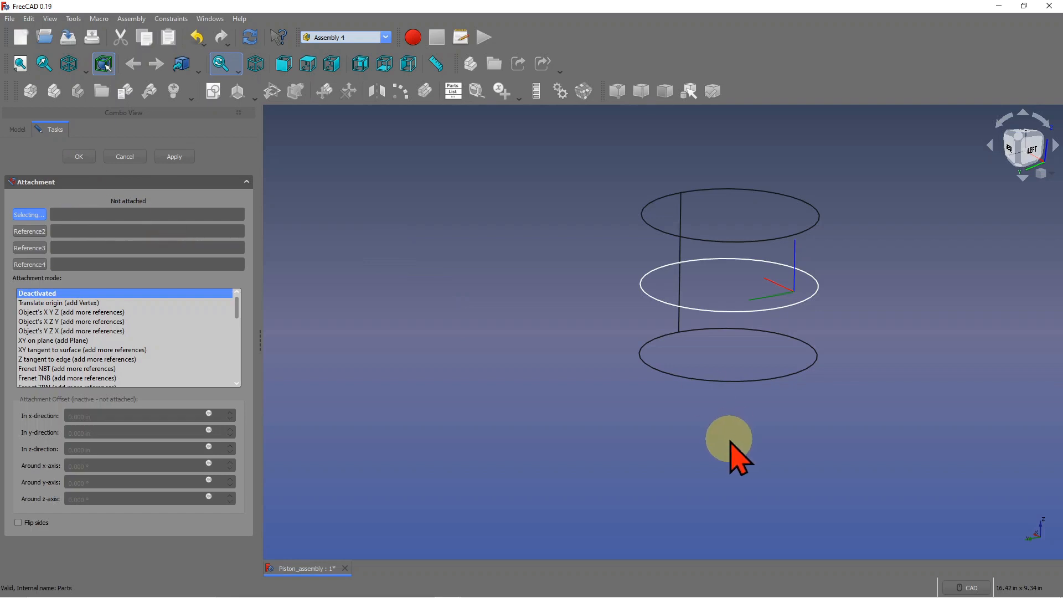
{"action": "left_click", "coordinate": [734, 381]}
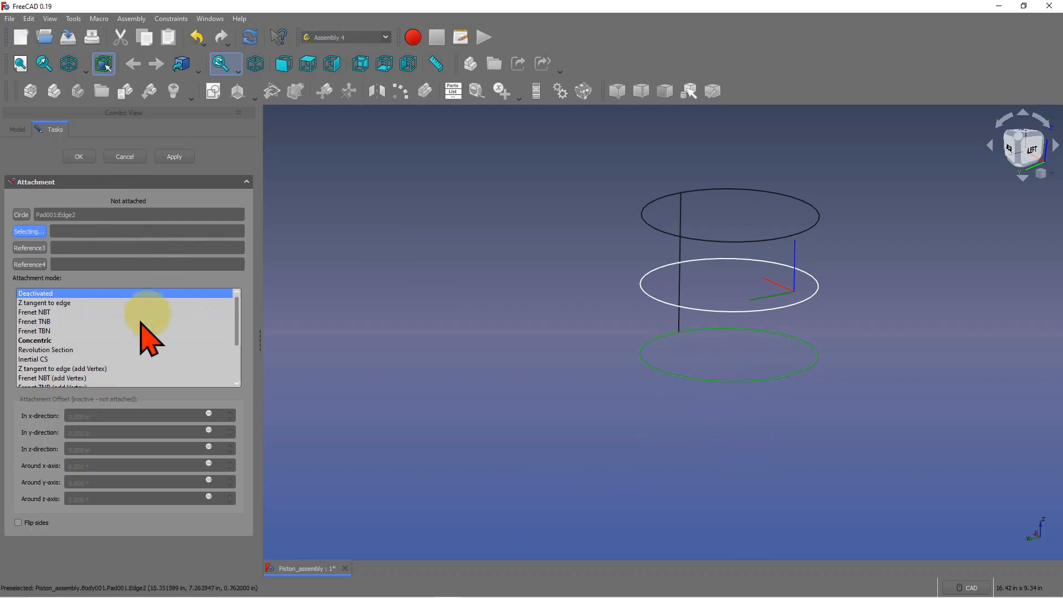
{"action": "left_click", "coordinate": [35, 340]}
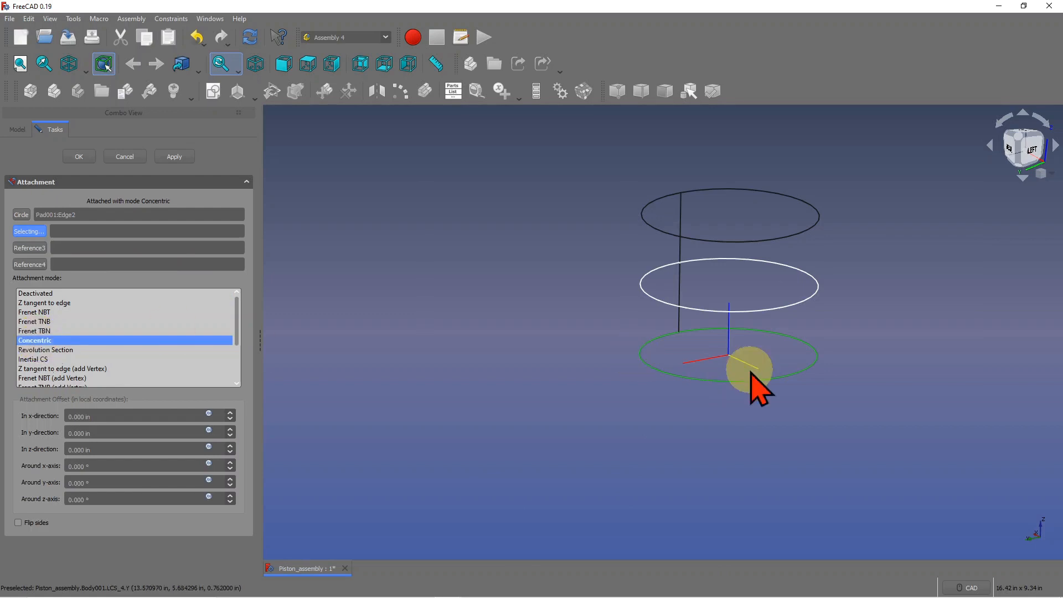
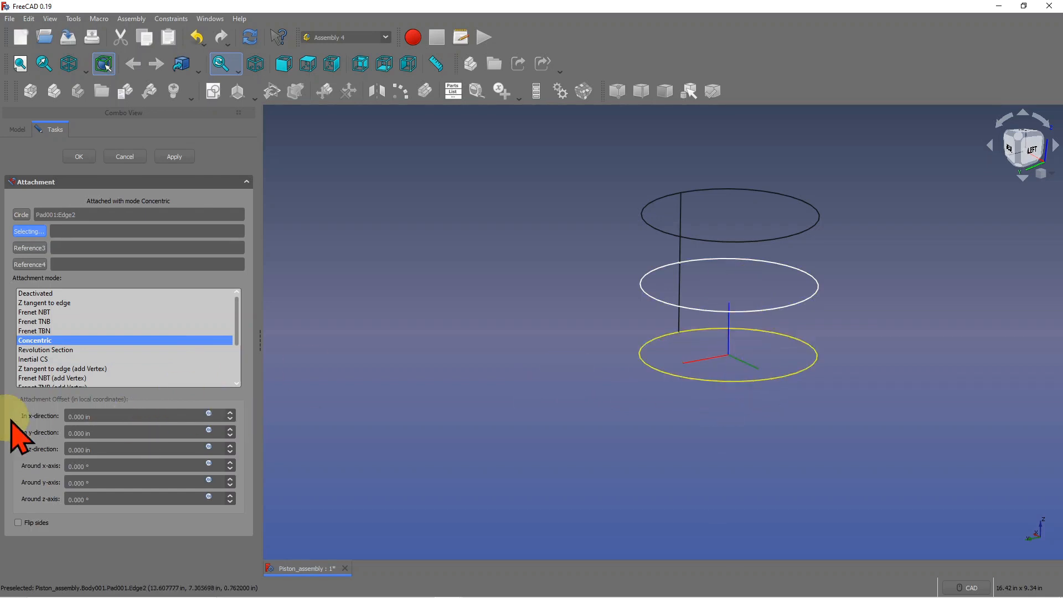
Step: Rotate LCS_4's attachment offset 90° around the y-axis
{"action": "left_click", "coordinate": [78, 433]}
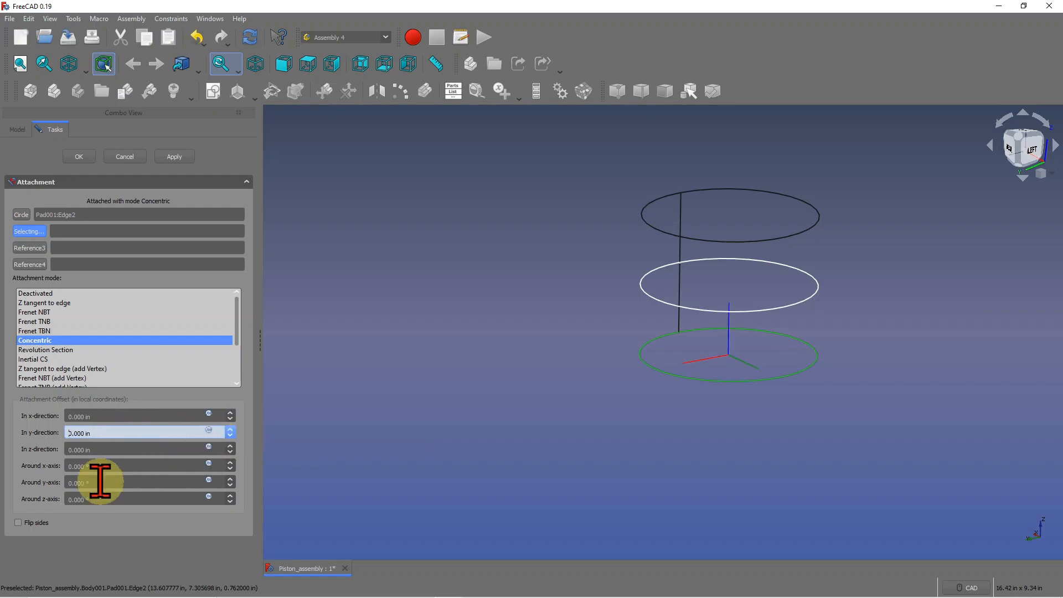
{"action": "left_click", "coordinate": [69, 482]}
{"action": "type", "text": "9"}
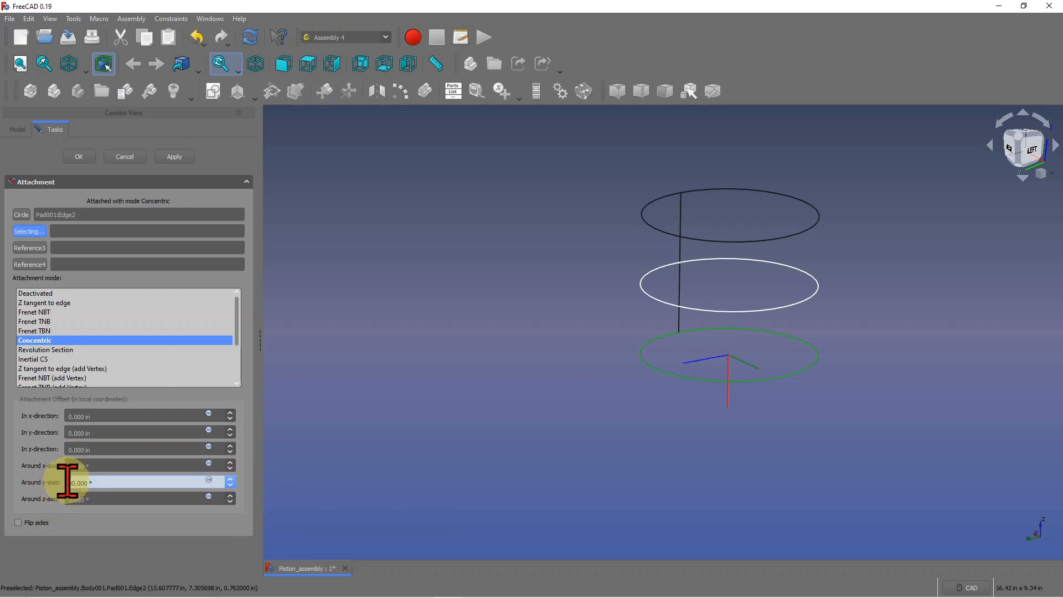
Step: Set LCS_4's attachment rotation around the y-axis to -90°, accept it, and hide the Piston
{"action": "type", "text": "-"}
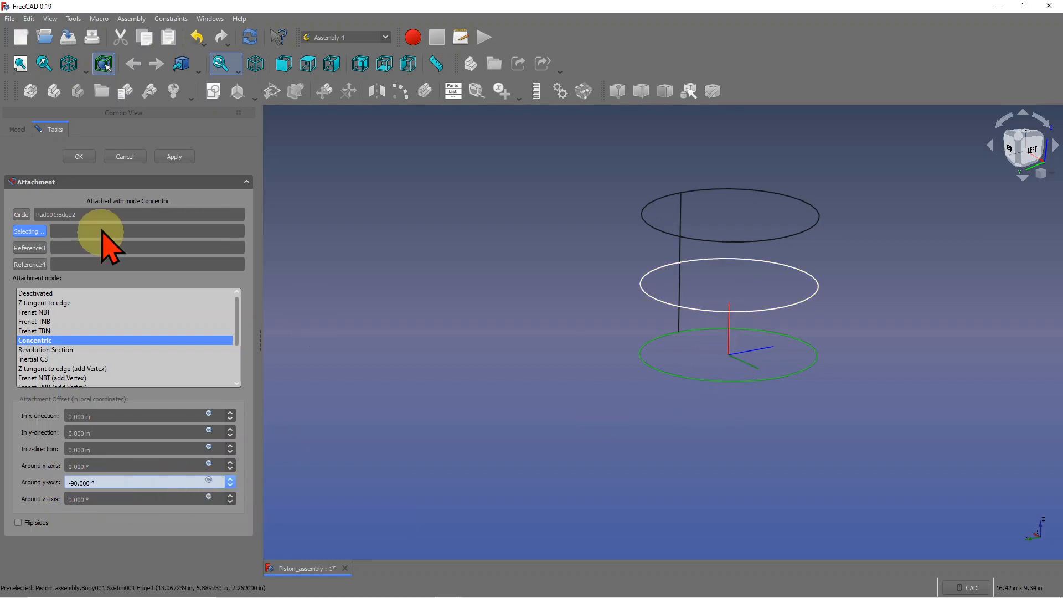
{"action": "left_click", "coordinate": [79, 157]}
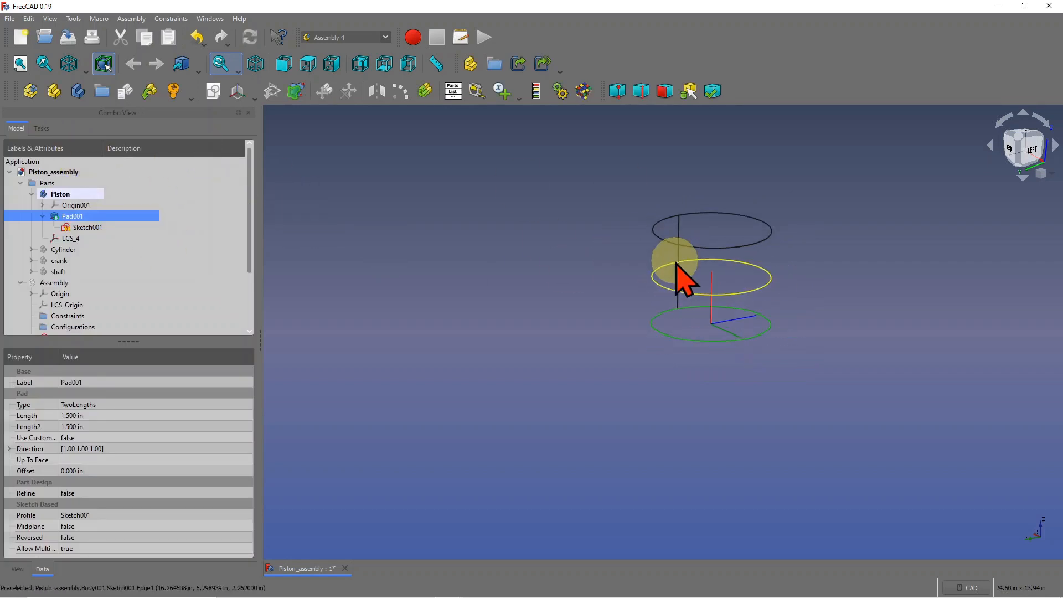
{"action": "left_click", "coordinate": [61, 194]}
{"action": "key", "text": "space"}
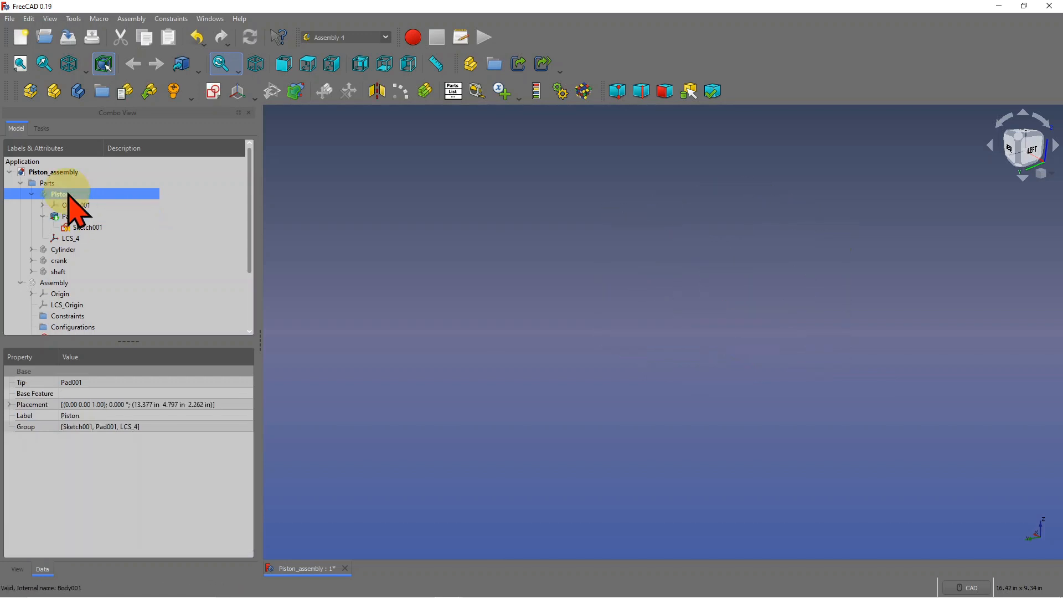
Step: Show the crank and orient the view so the circular edges of both its holes are accessible
{"action": "left_click", "coordinate": [59, 261]}
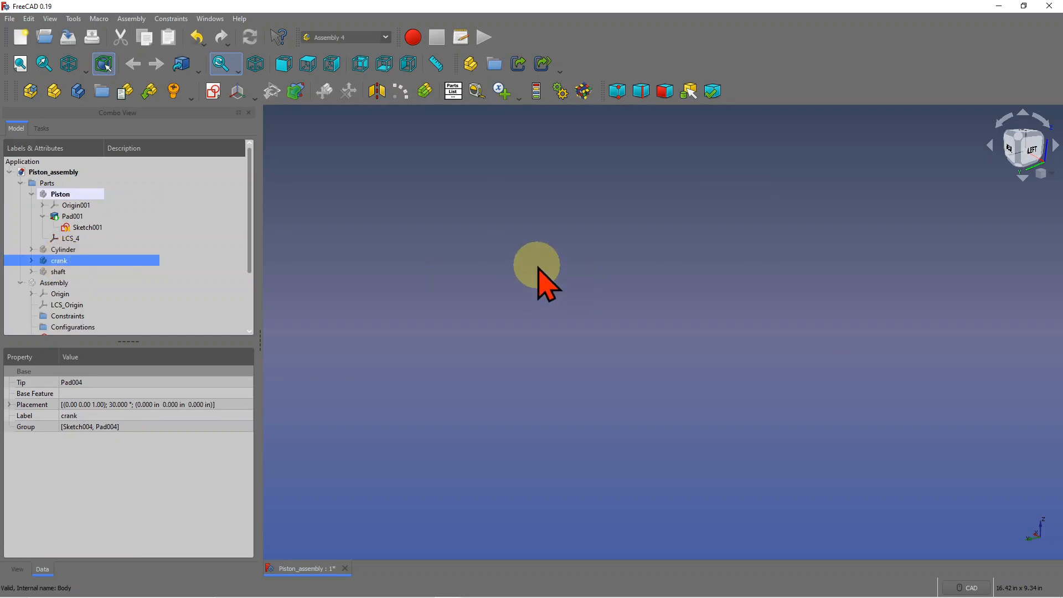
{"action": "key", "text": "v"}
{"action": "key", "text": "s"}
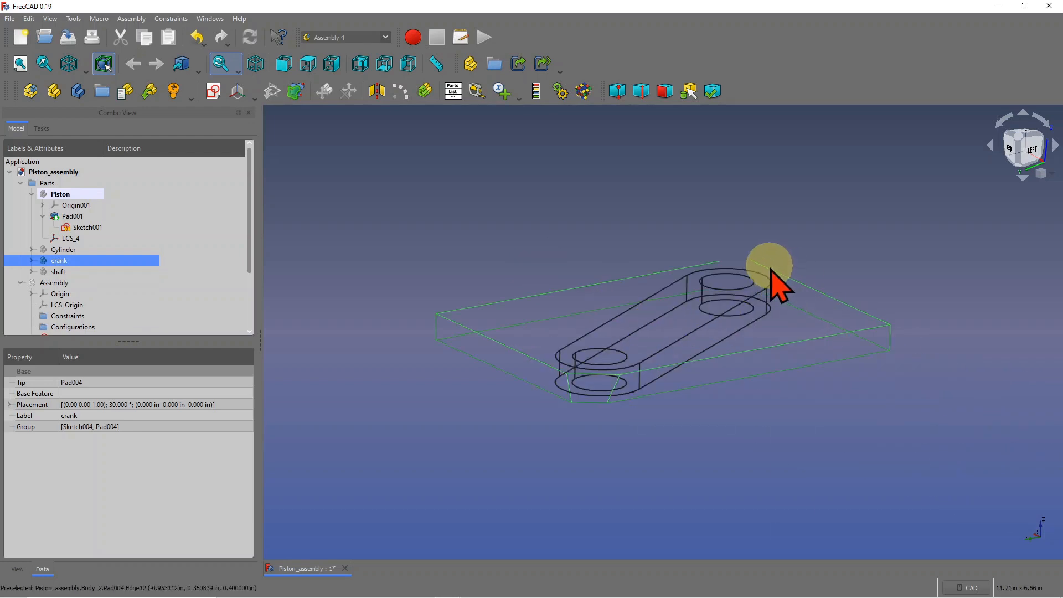
{"action": "key", "text": "2"}
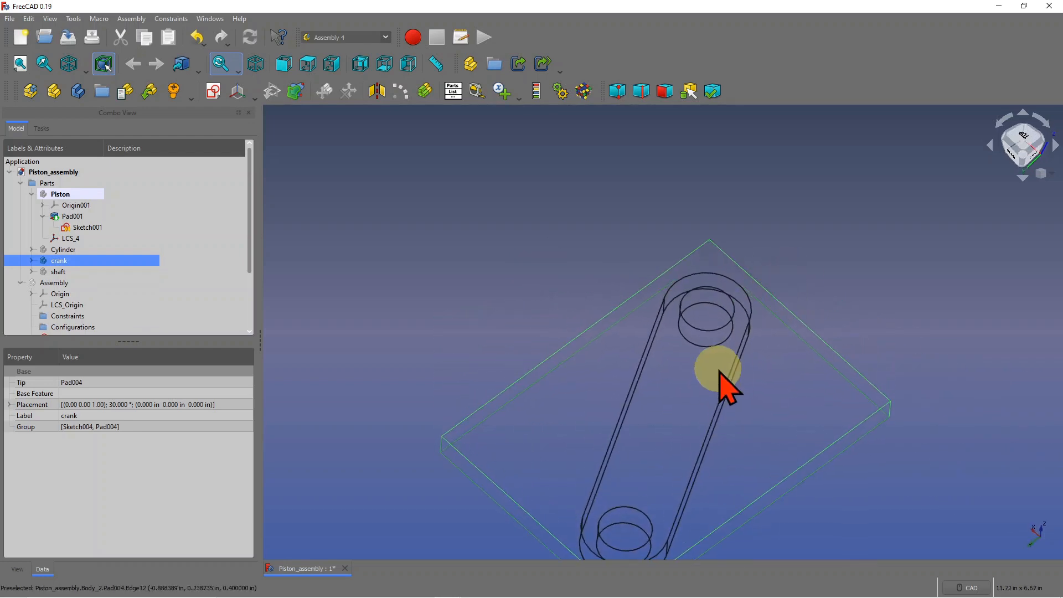
{"action": "mouse_move", "coordinate": [715, 376]}
{"action": "middle_mouse_down"}
{"action": "mouse_move", "coordinate": [765, 402]}
{"action": "mouse_move", "coordinate": [721, 359]}
{"action": "middle_mouse_up"}
{"action": "scroll", "coordinate": [619, 313], "scroll_direction": "up", "scroll_amount": 4}
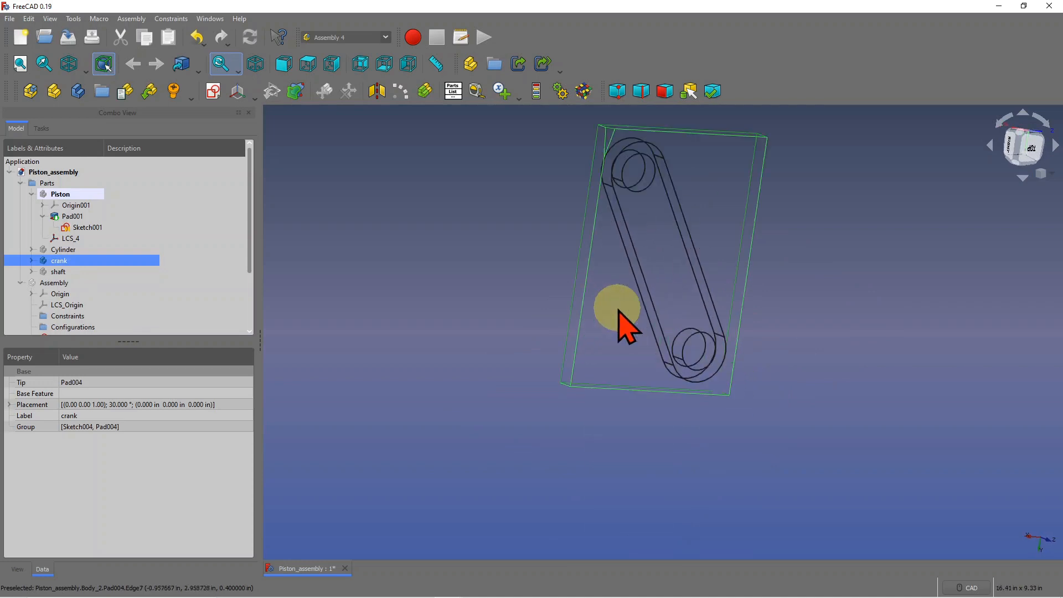
{"action": "scroll", "coordinate": [751, 309], "scroll_direction": "down", "scroll_amount": 4}
{"action": "middle_click_drag", "start_coordinate": [757, 311], "coordinate": [686, 283]}
{"action": "scroll", "coordinate": [683, 260], "scroll_direction": "up", "scroll_amount": 2}
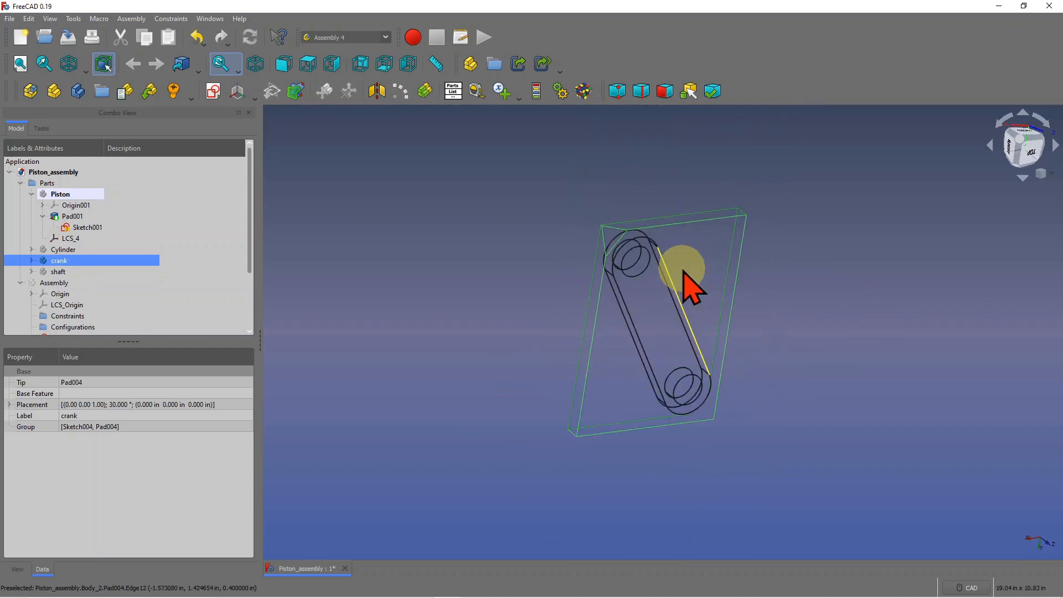
{"action": "scroll", "coordinate": [685, 271], "scroll_direction": "up", "scroll_amount": 1}
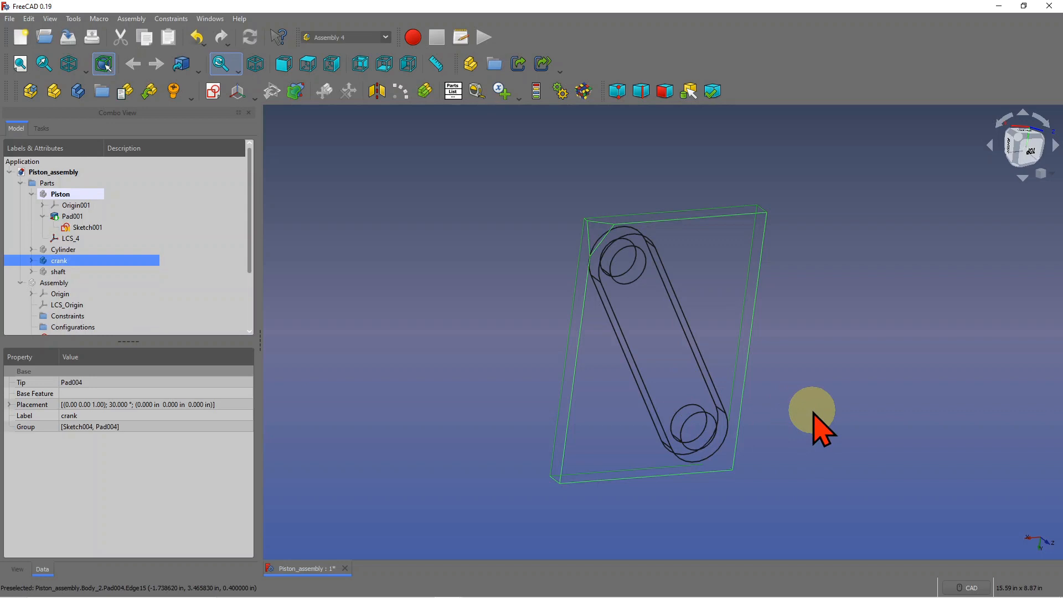
{"action": "middle_click_drag", "start_coordinate": [813, 411], "coordinate": [757, 417]}
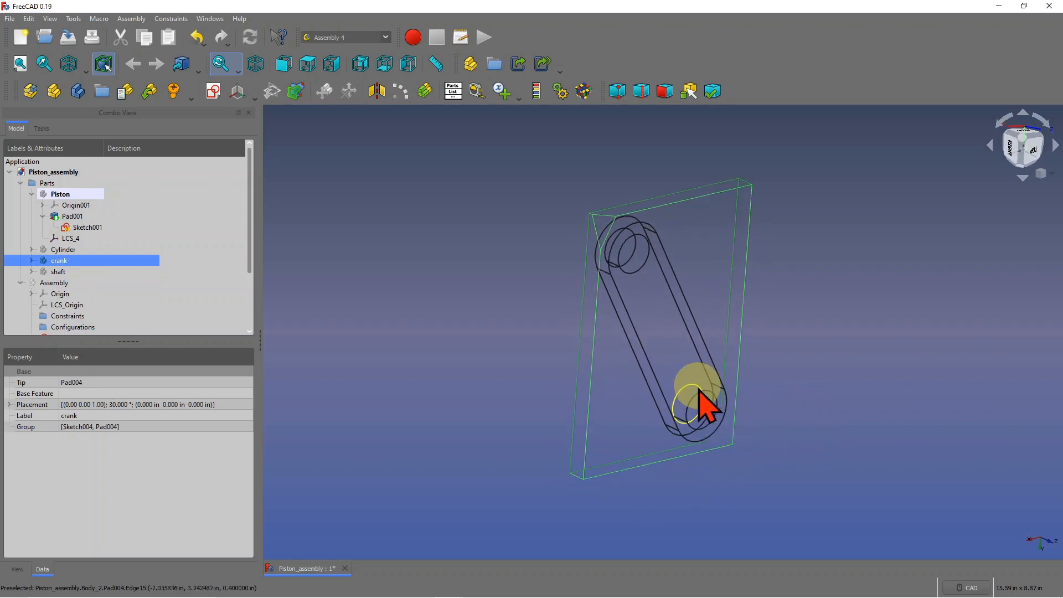
Step: Make the crank the active body and return to the Assembly 4 workbench
{"action": "right_click", "coordinate": [67, 264]}
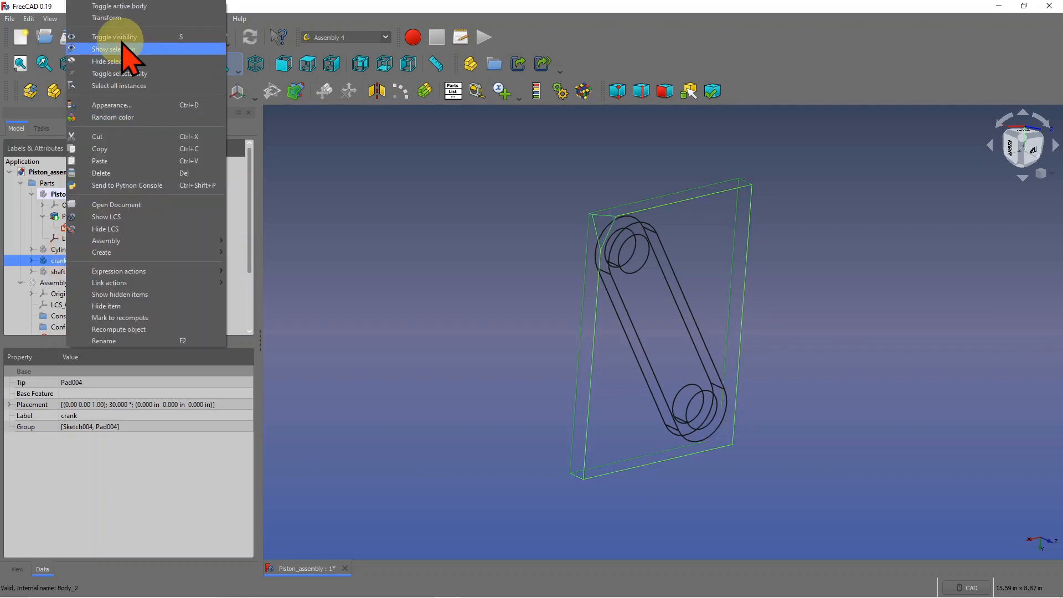
{"action": "left_click", "coordinate": [135, 8]}
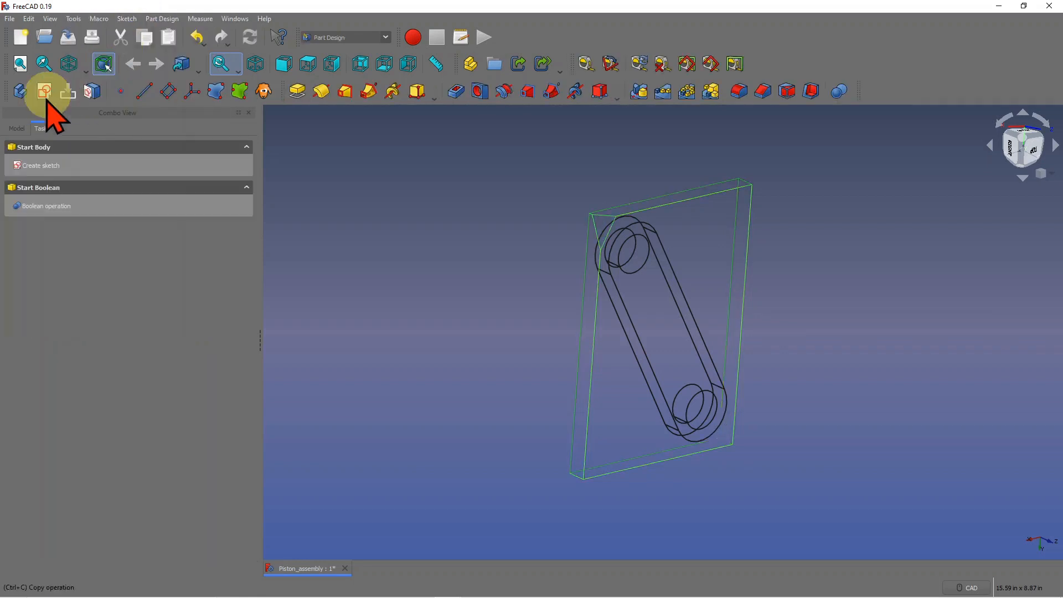
{"action": "left_click", "coordinate": [16, 128]}
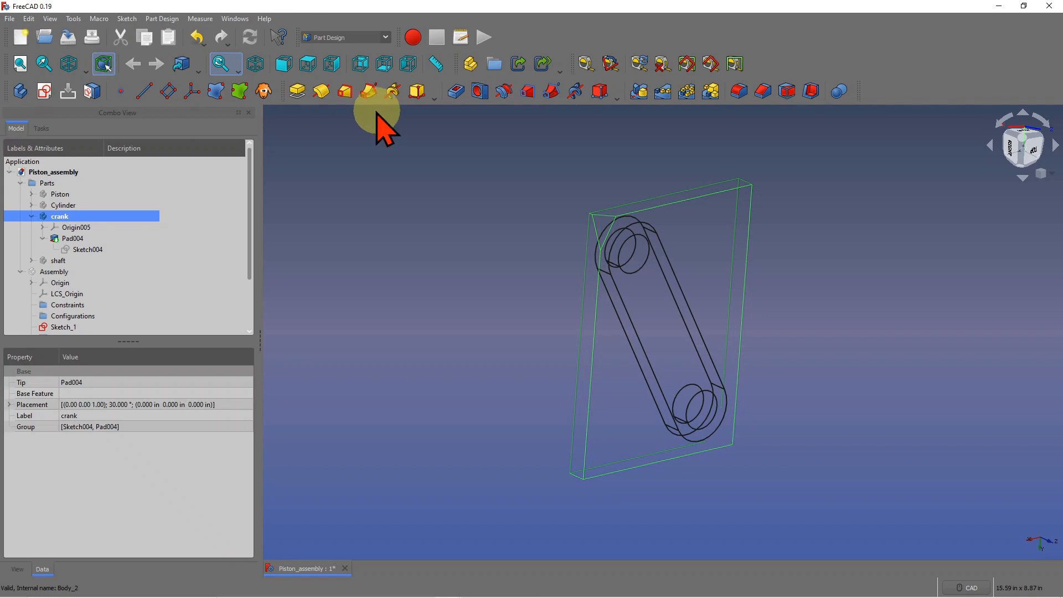
{"action": "left_click", "coordinate": [386, 37]}
{"action": "left_click", "coordinate": [352, 87]}
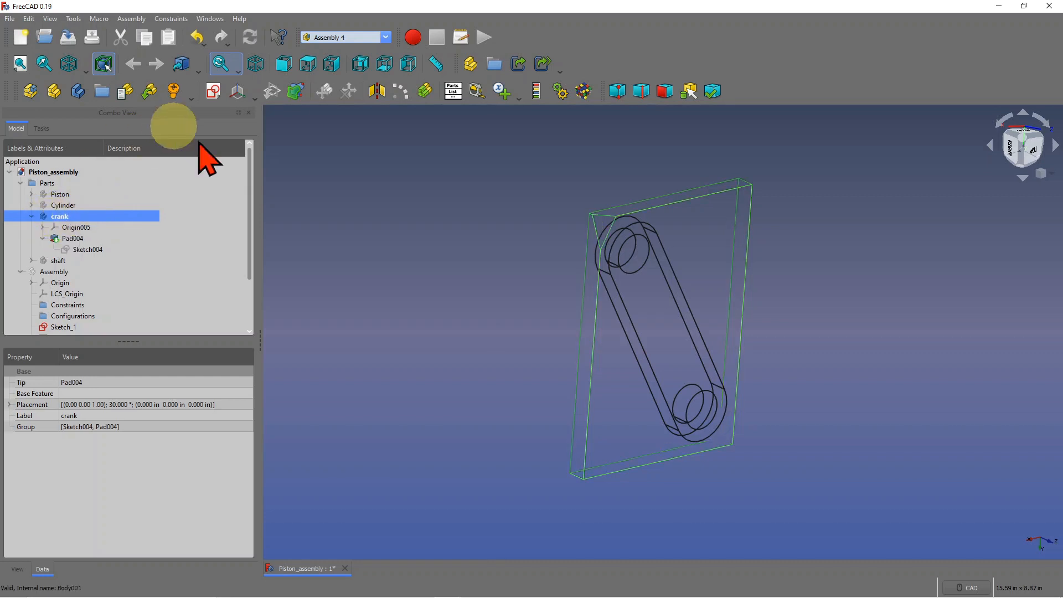
Step: Create local coordinate system LCS_5 in the crank, attached in Concentric mode to the circular hole edge at the end away from the origin
{"action": "left_click", "coordinate": [238, 92]}
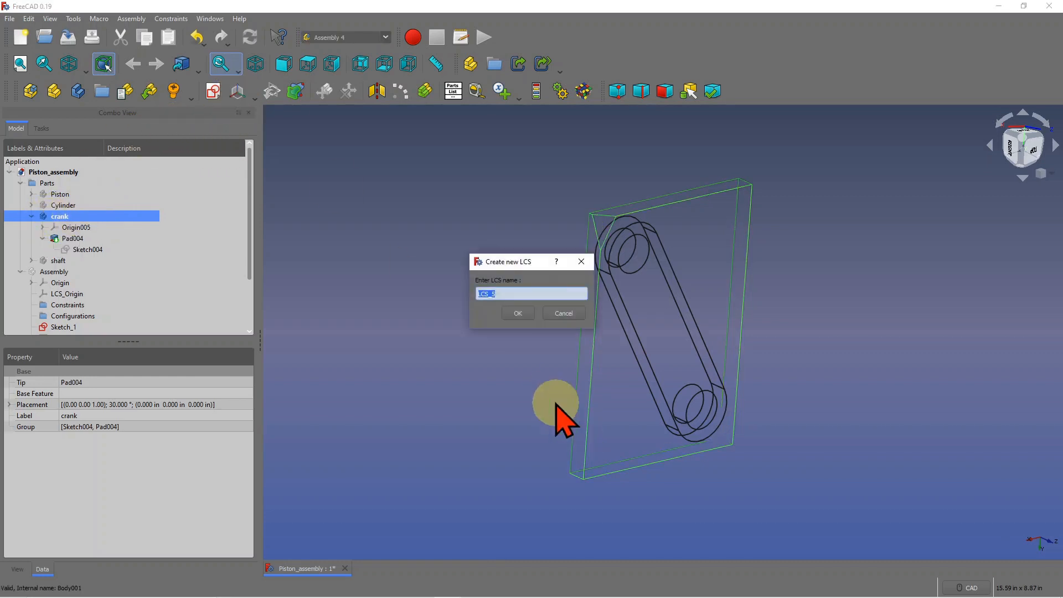
{"action": "left_click", "coordinate": [520, 312]}
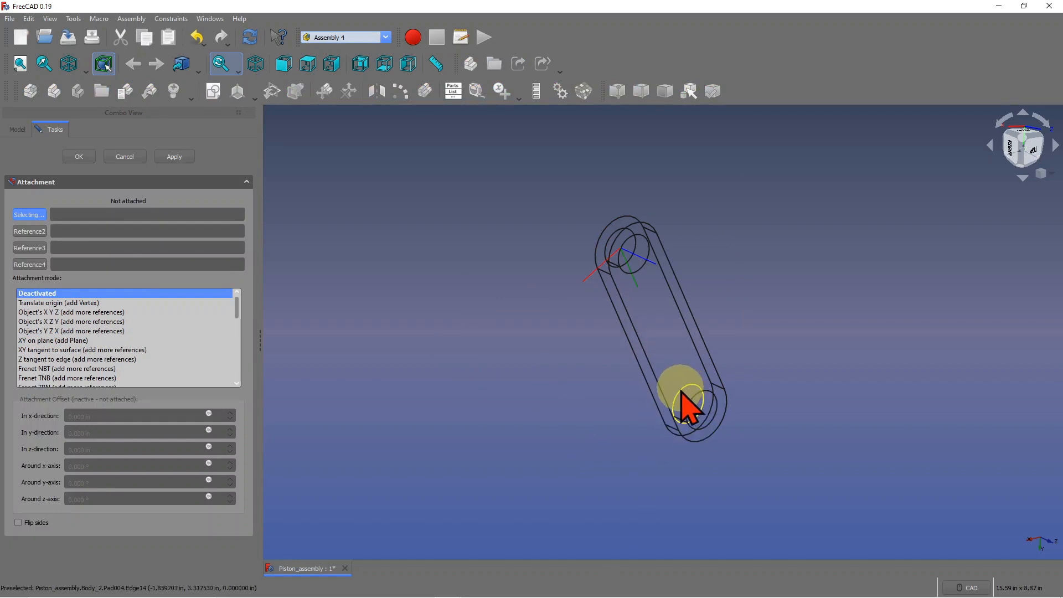
{"action": "scroll", "coordinate": [683, 394], "scroll_direction": "up", "scroll_amount": 5}
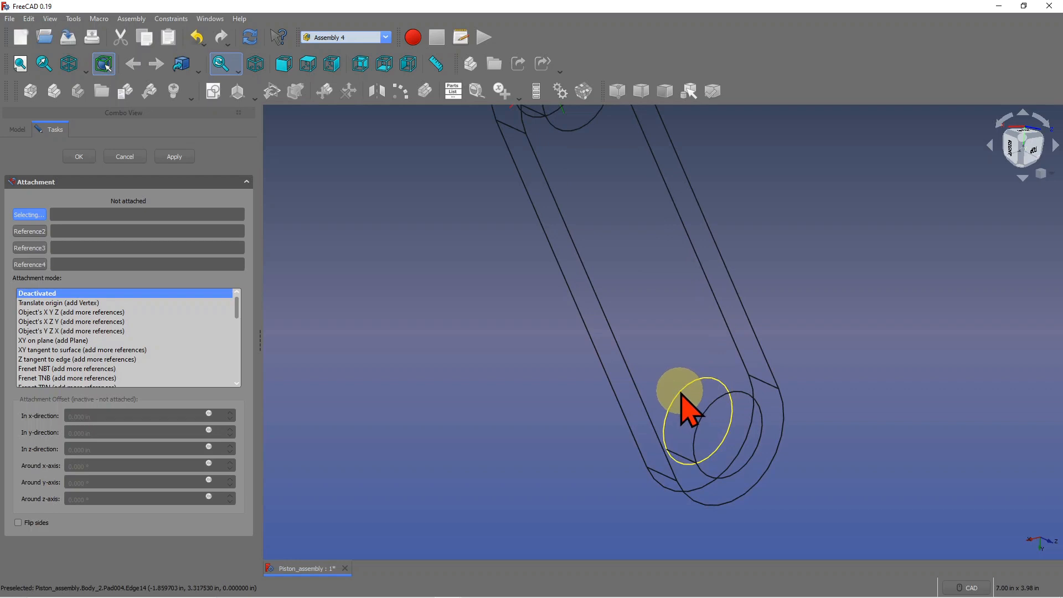
{"action": "left_click", "coordinate": [682, 394]}
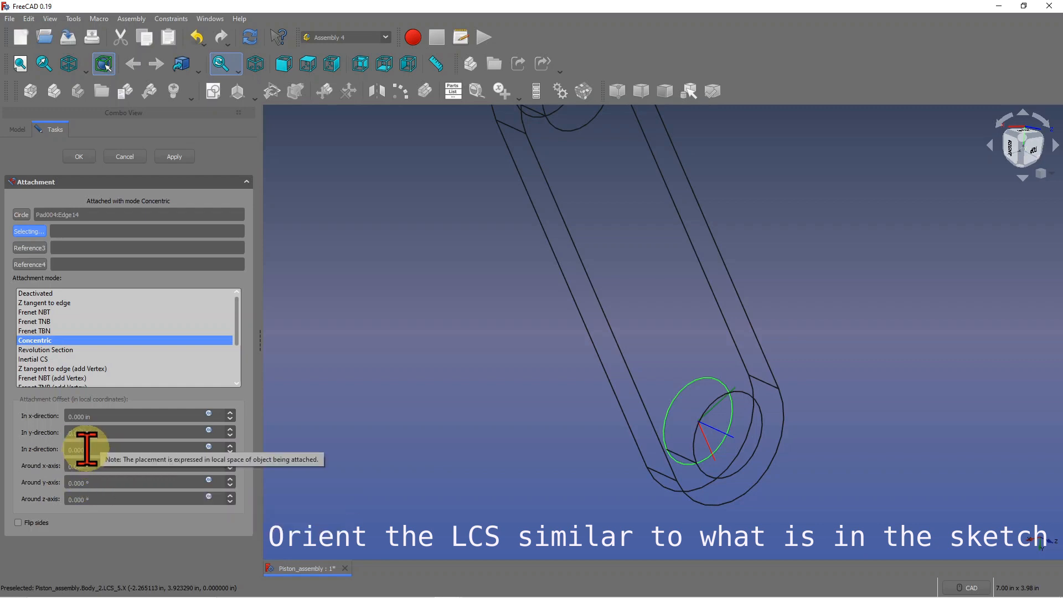
Step: Rotate LCS_5's attachment offset 180° around the z-axis and 90° around the x-axis, and accept the attachment
{"action": "left_click", "coordinate": [68, 499]}
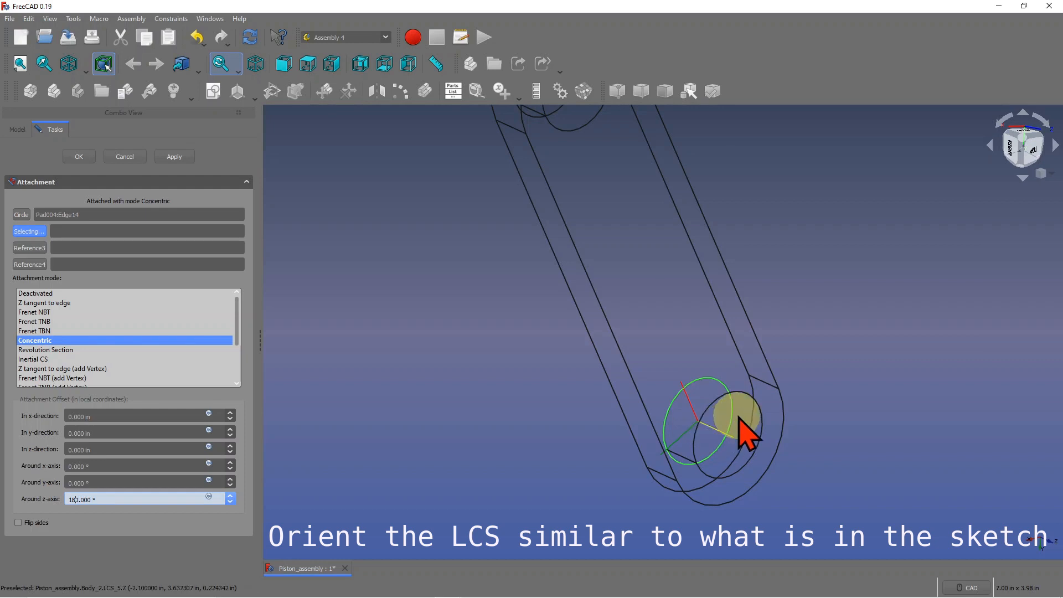
{"action": "left_click", "coordinate": [70, 464]}
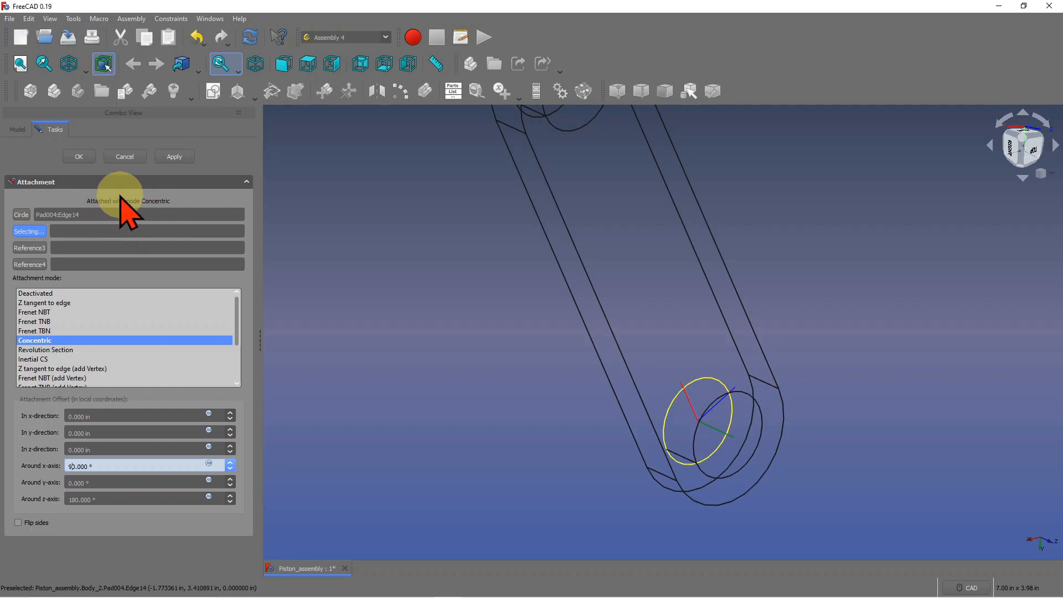
{"action": "left_click", "coordinate": [78, 156]}
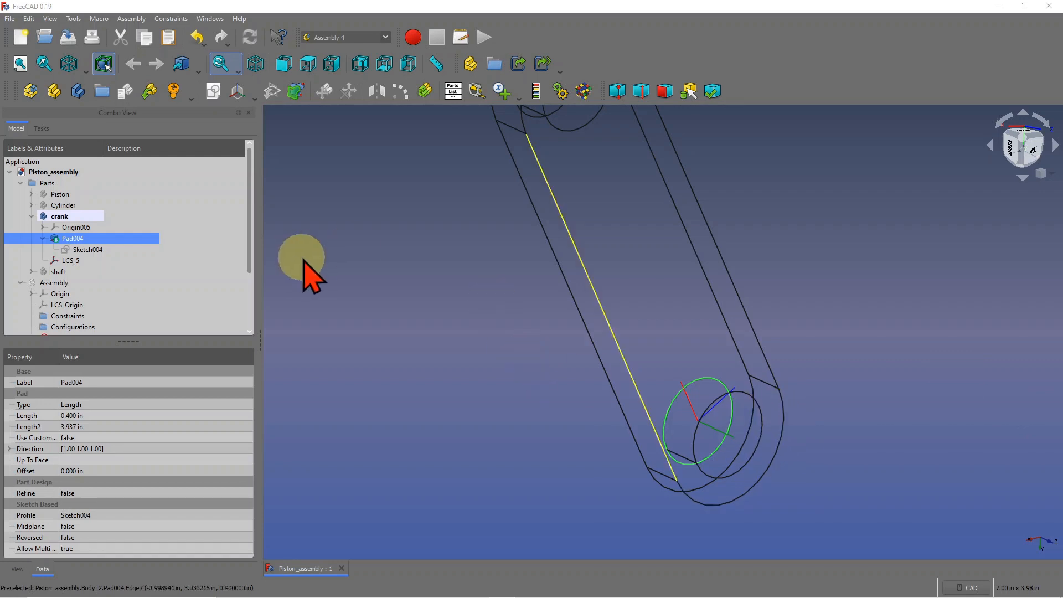
Step: Hide the crank and show the shaft without its Sketch003
{"action": "left_click", "coordinate": [68, 218]}
{"action": "key", "text": "space"}
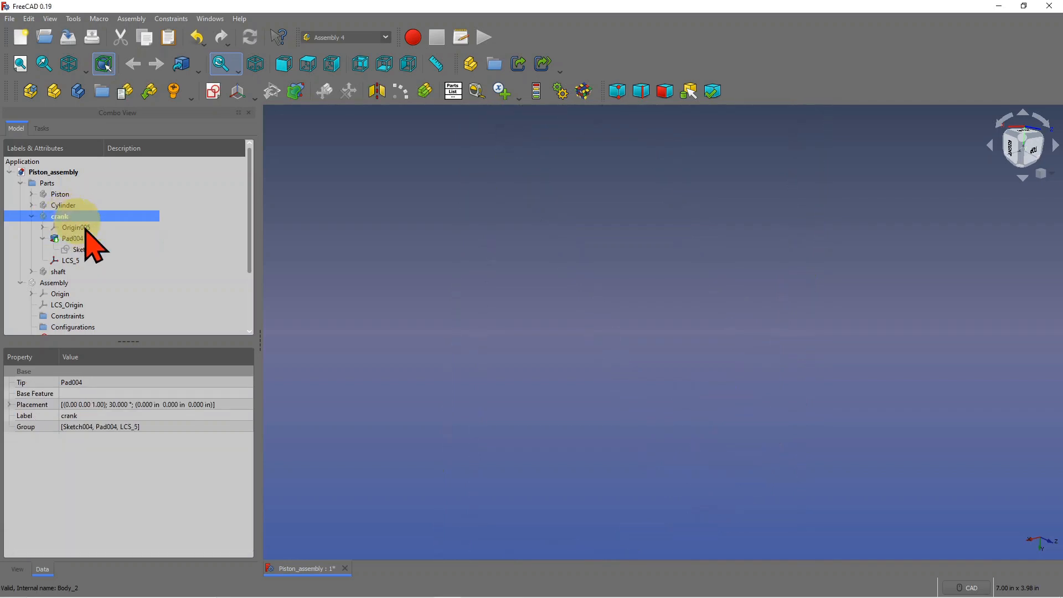
{"action": "left_click", "coordinate": [61, 272]}
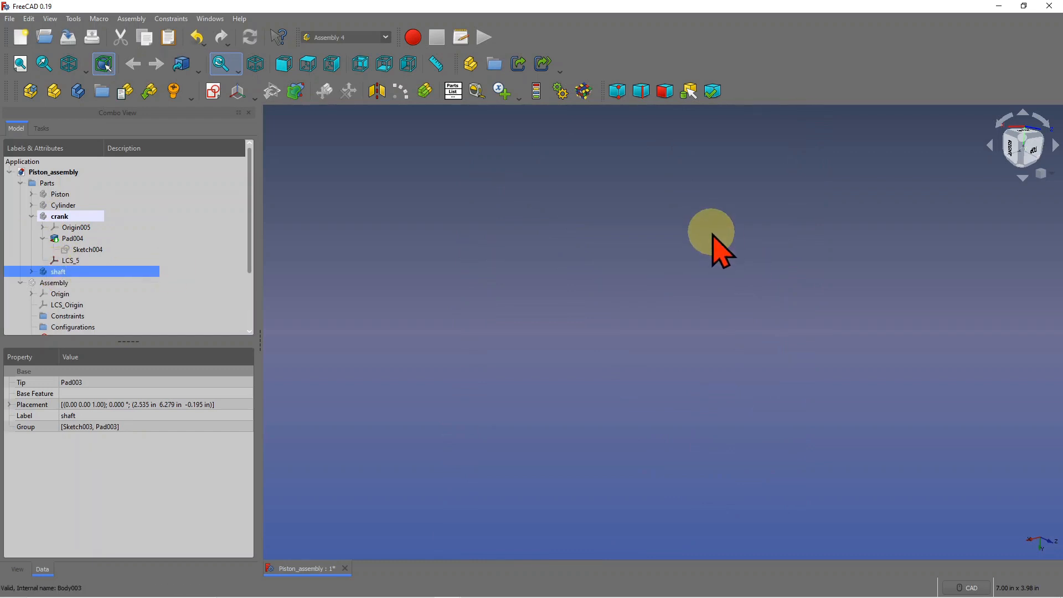
{"action": "key", "text": "space"}
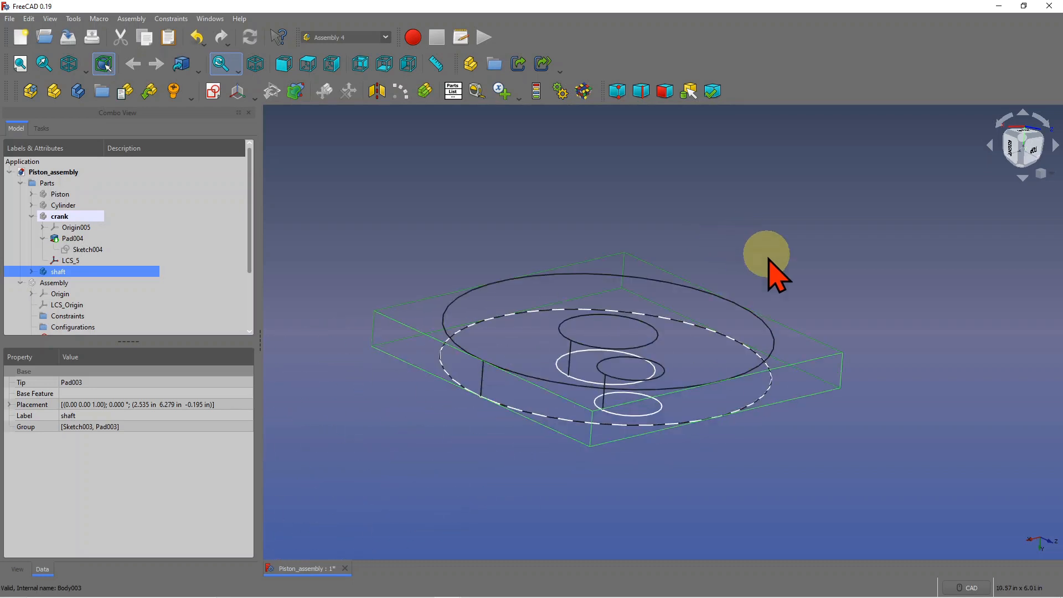
{"action": "middle_click_drag", "start_coordinate": [773, 253], "coordinate": [872, 246]}
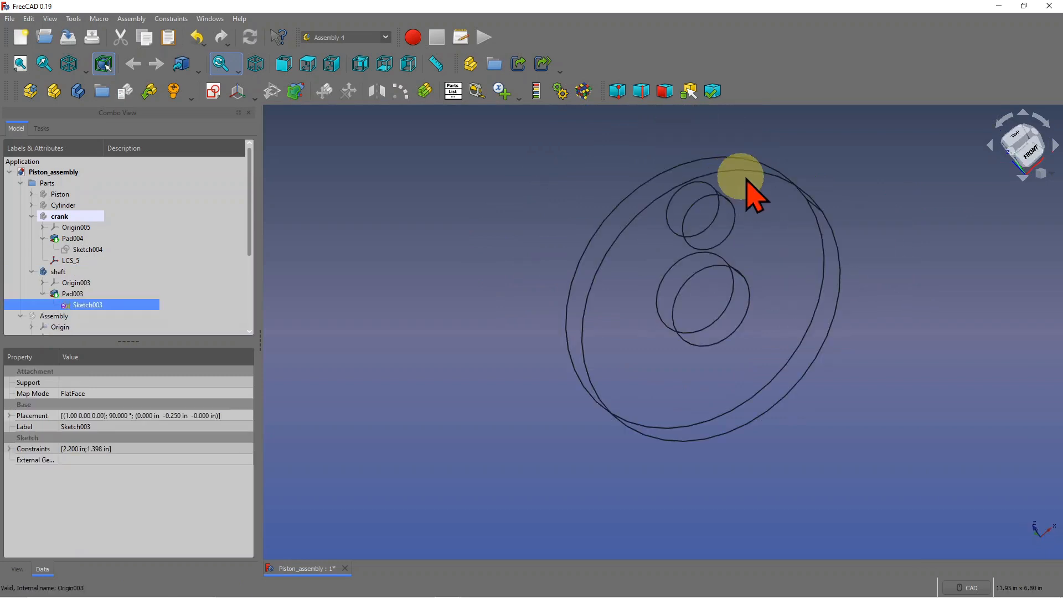
{"action": "mouse_move", "coordinate": [748, 180]}
{"action": "middle_mouse_down"}
{"action": "mouse_move", "coordinate": [782, 177]}
{"action": "mouse_move", "coordinate": [847, 213]}
{"action": "middle_mouse_up"}
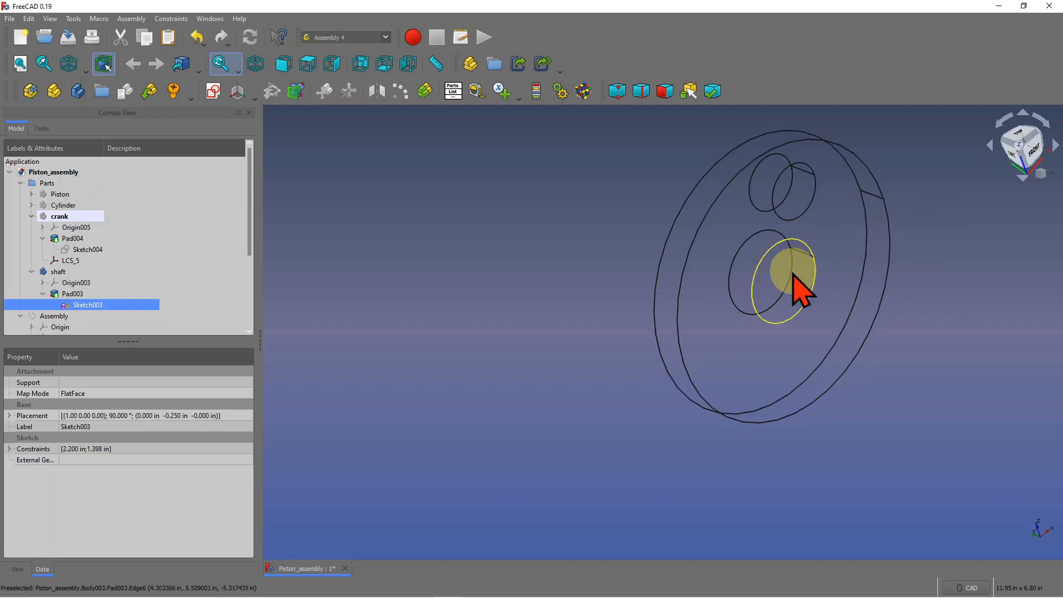
Step: Make the shaft the active body and return to the Assembly 4 workbench
{"action": "left_click", "coordinate": [62, 272]}
{"action": "right_click", "coordinate": [62, 273]}
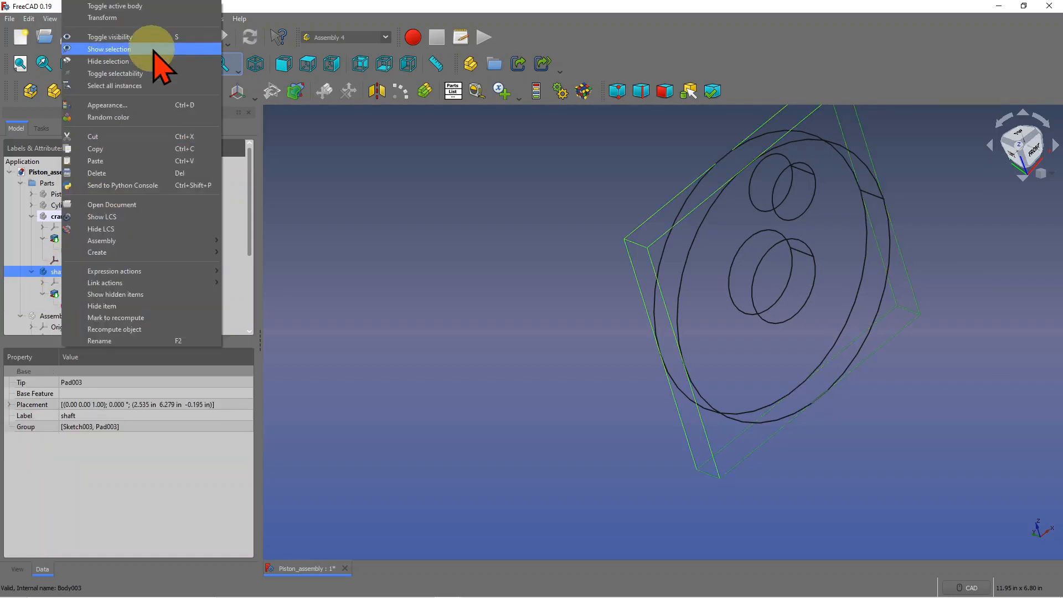
{"action": "left_click", "coordinate": [136, 8]}
{"action": "left_click", "coordinate": [387, 37]}
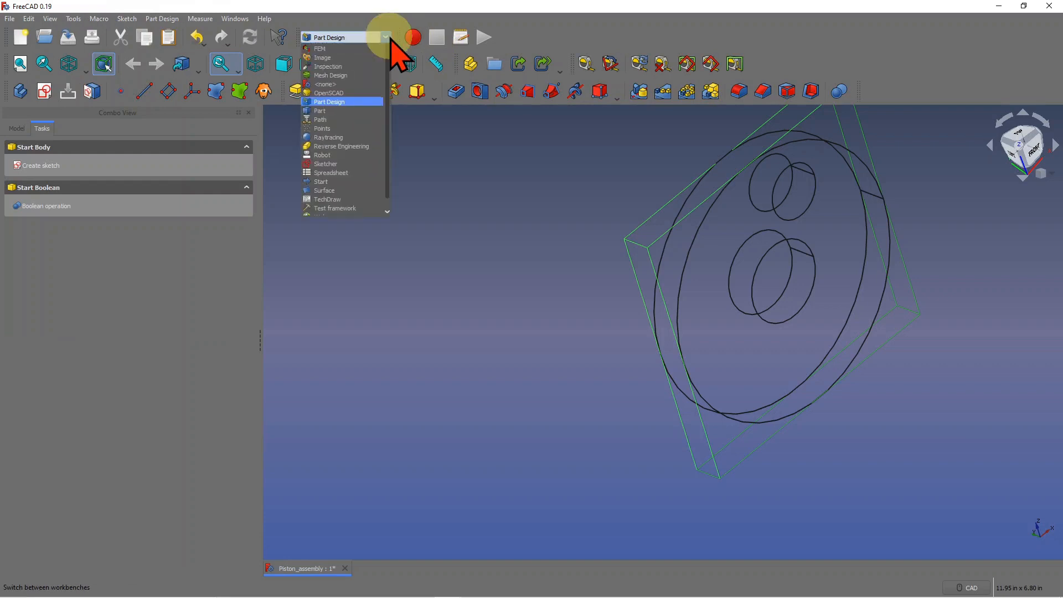
{"action": "left_click", "coordinate": [348, 68]}
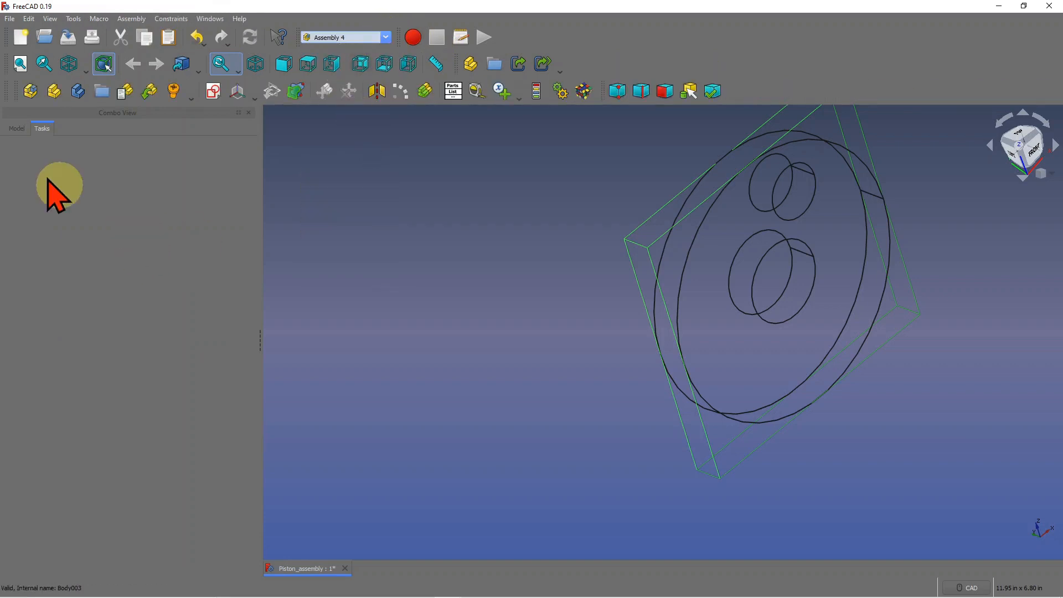
{"action": "left_click", "coordinate": [17, 128]}
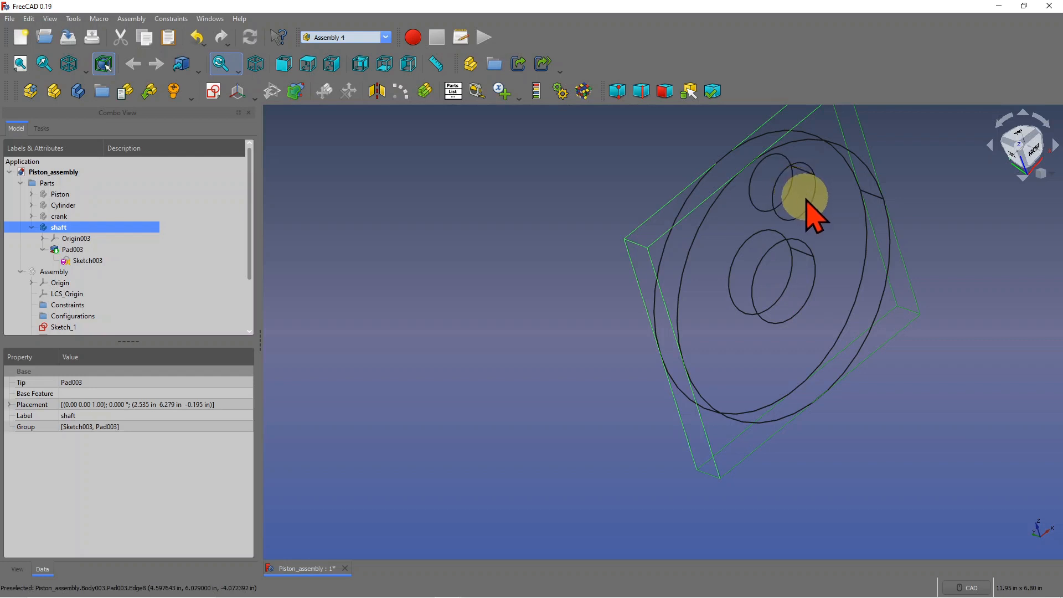
Step: Create datum point Point_2 in the shaft at the center of curvature of the larger central hole's front edge, and recompute the model
{"action": "scroll", "coordinate": [807, 203], "scroll_direction": "up", "scroll_amount": 5}
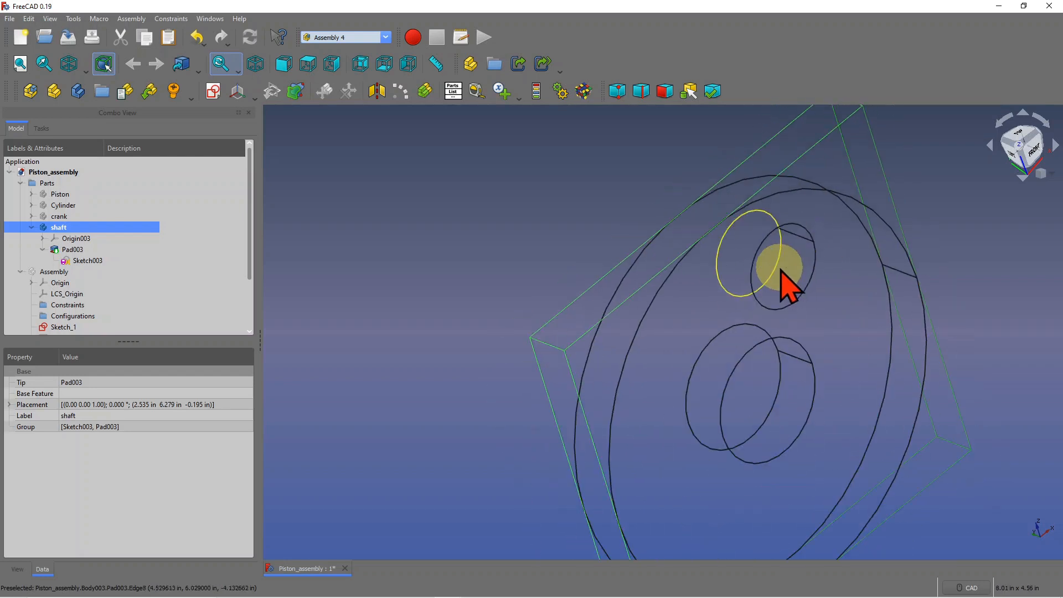
{"action": "middle_click_drag", "start_coordinate": [813, 403], "coordinate": [743, 408]}
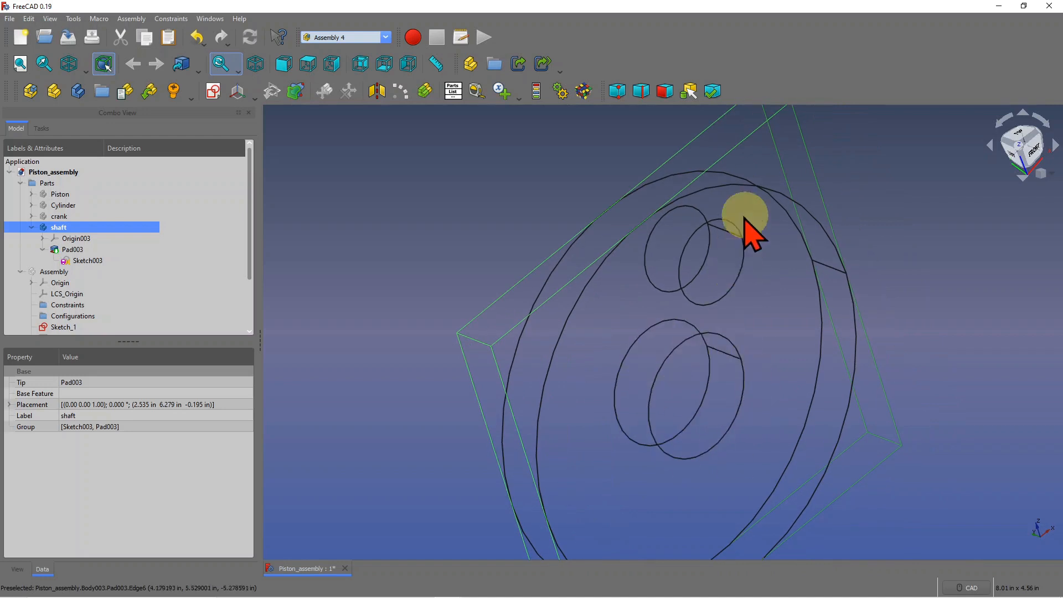
{"action": "scroll", "coordinate": [721, 279], "scroll_direction": "down", "scroll_amount": 2}
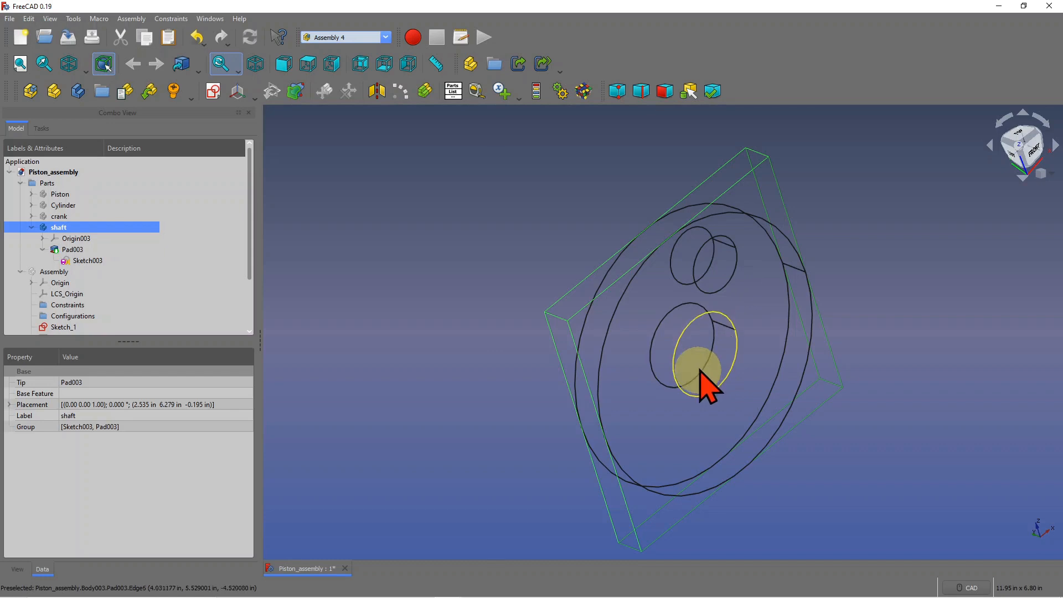
{"action": "left_click", "coordinate": [254, 98]}
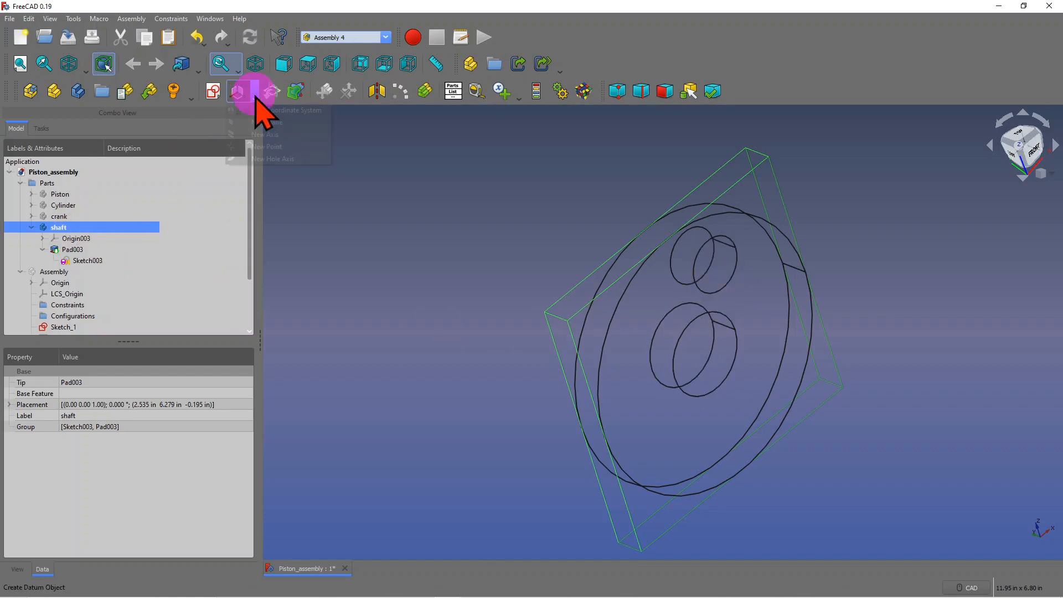
{"action": "left_click", "coordinate": [270, 147]}
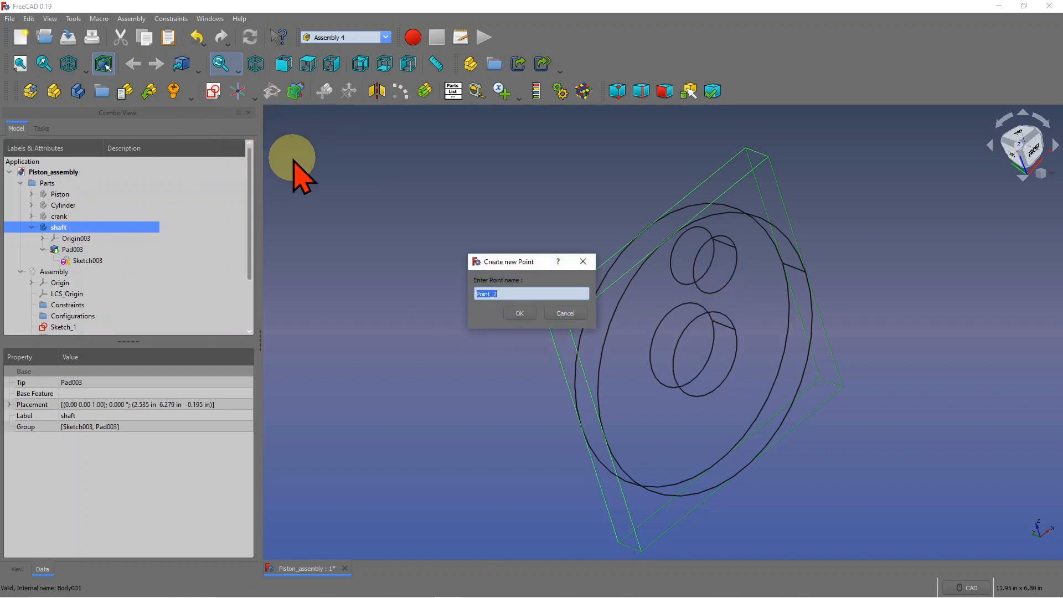
{"action": "left_click", "coordinate": [520, 314]}
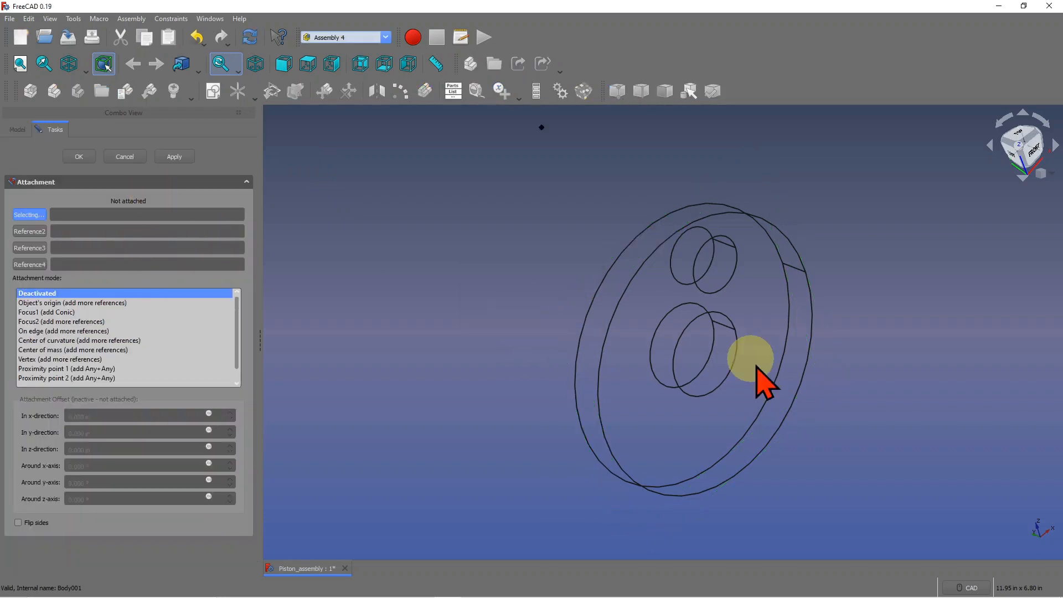
{"action": "left_click", "coordinate": [729, 370]}
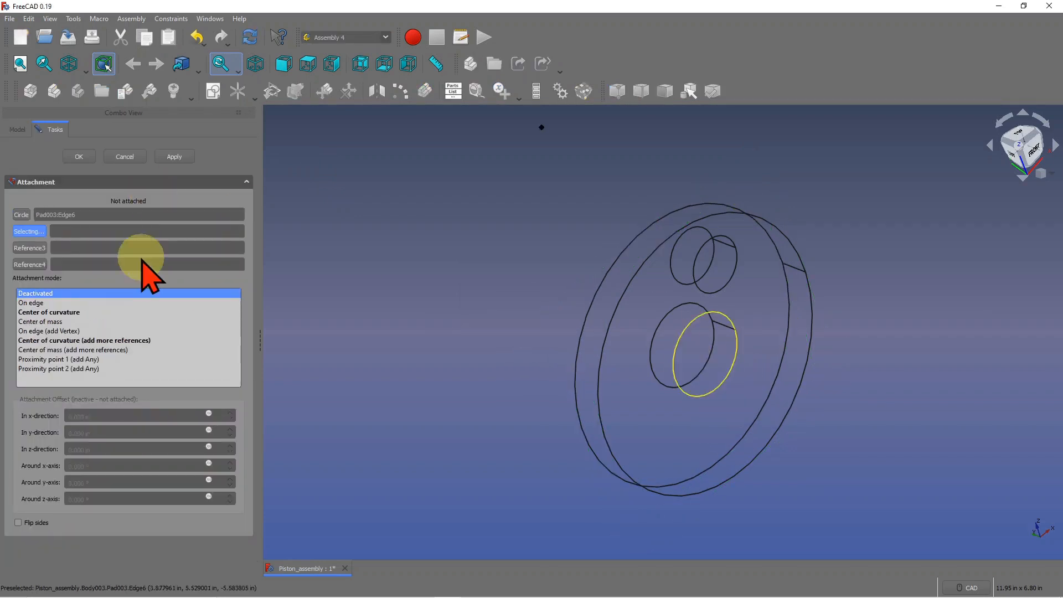
{"action": "left_click", "coordinate": [46, 313]}
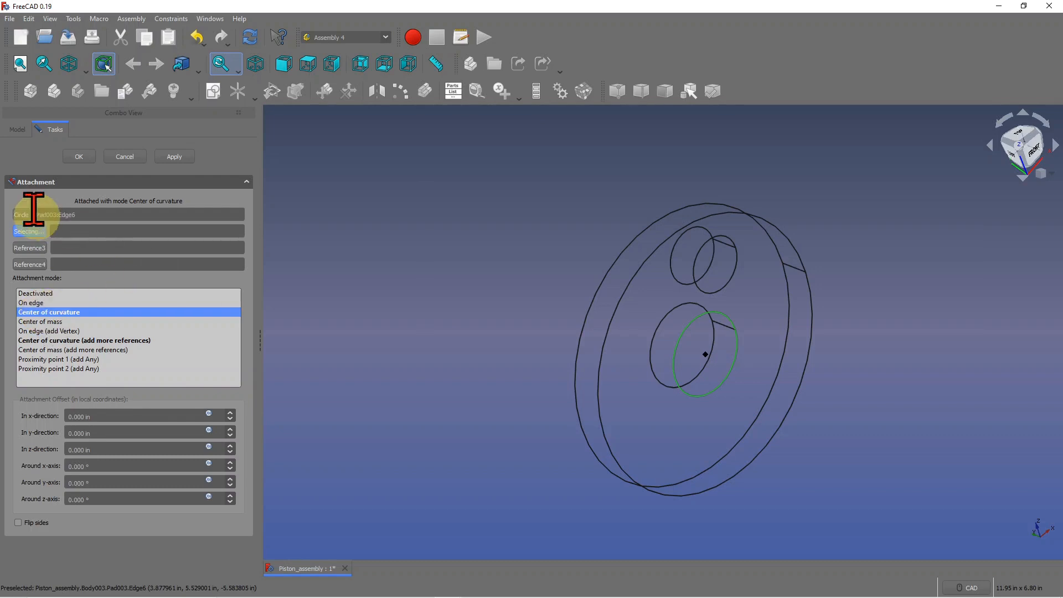
{"action": "left_click", "coordinate": [79, 157]}
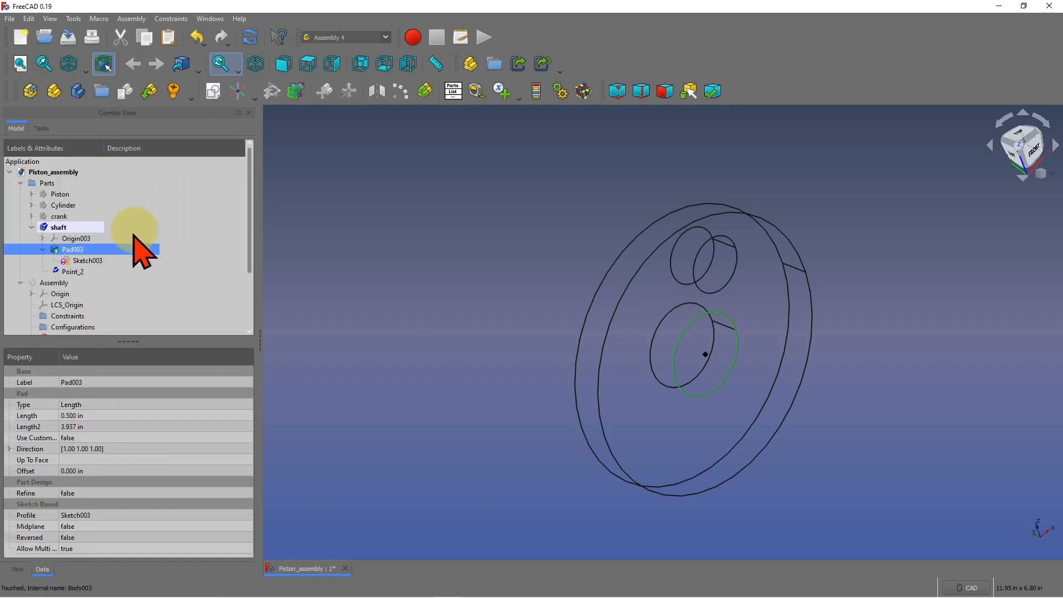
{"action": "key", "text": "ctrl+r"}
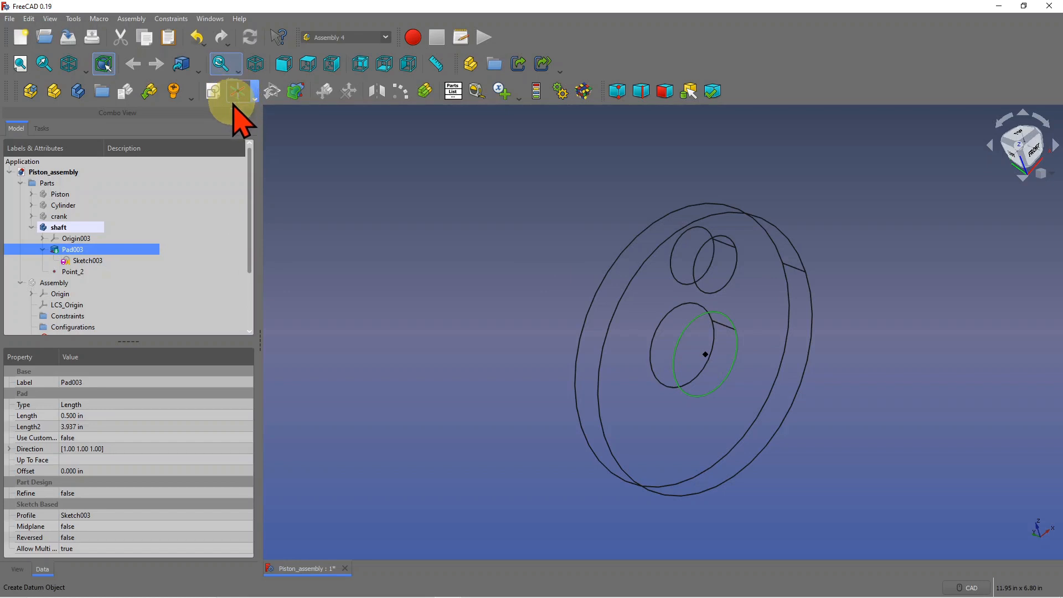
Step: Create datum point Point_3 in the shaft at the center of curvature of the smaller hole's front edge
{"action": "left_click", "coordinate": [58, 228]}
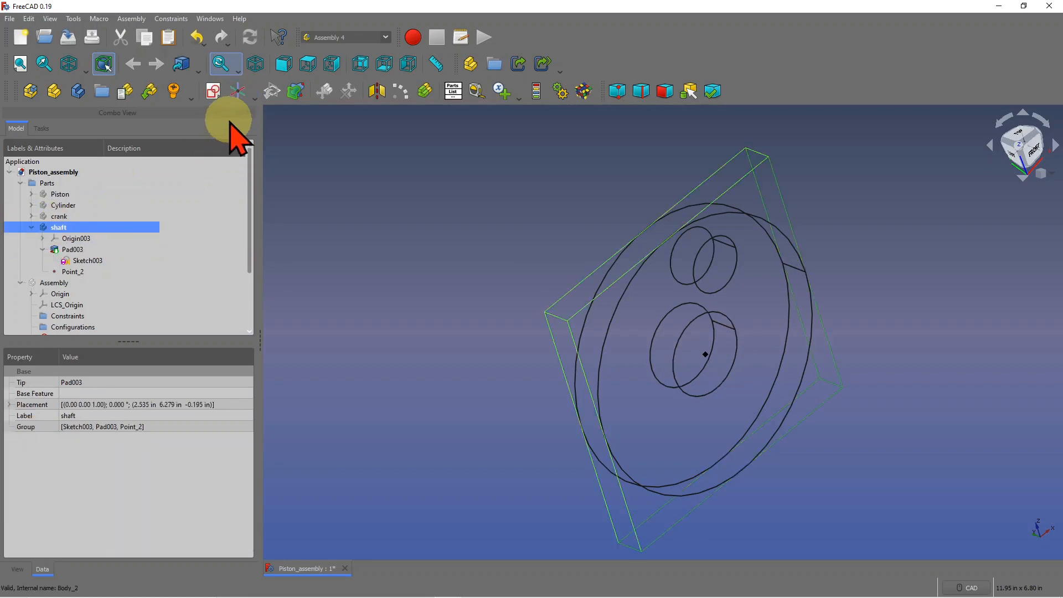
{"action": "left_click", "coordinate": [238, 91]}
{"action": "left_click", "coordinate": [520, 313]}
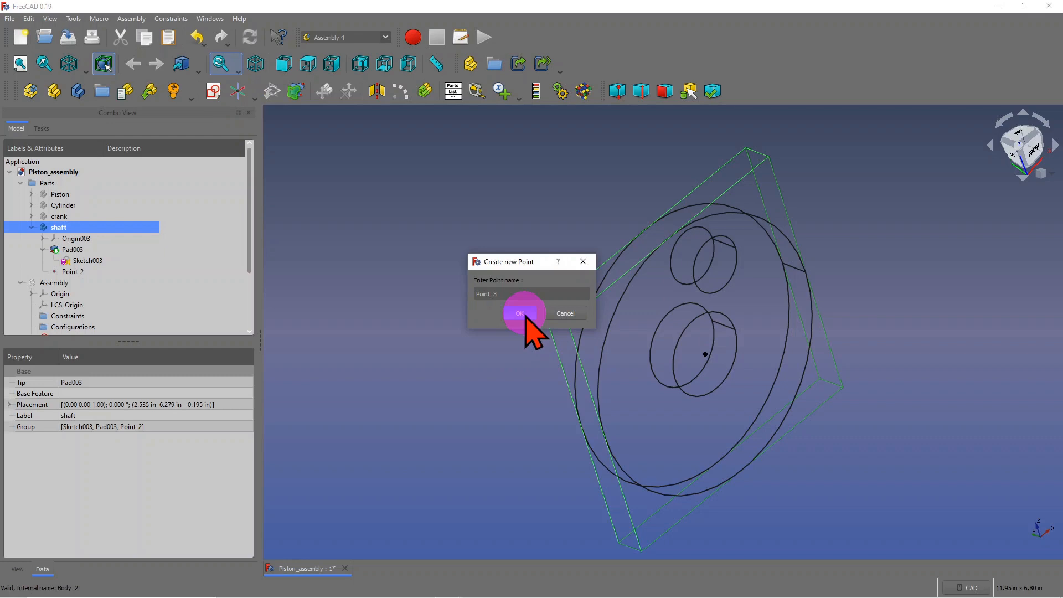
{"action": "left_click", "coordinate": [739, 274]}
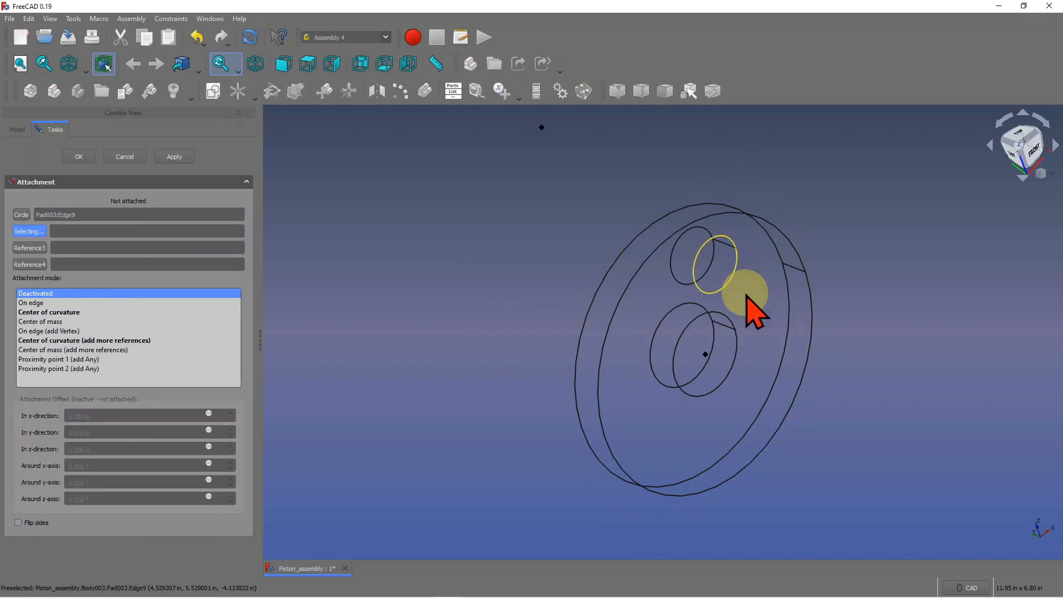
{"action": "left_click", "coordinate": [83, 314]}
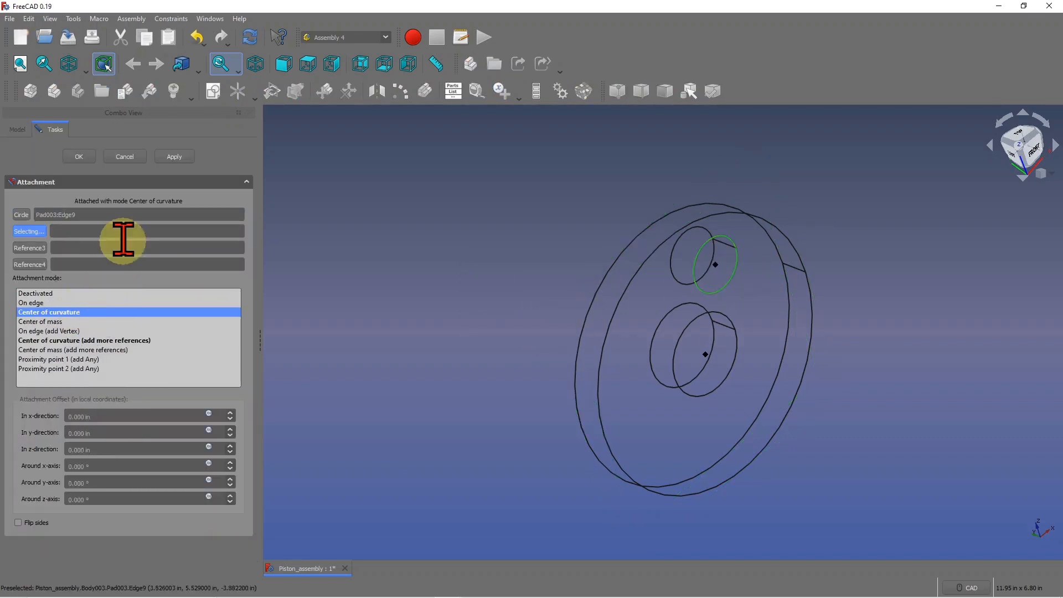
{"action": "left_click", "coordinate": [79, 157]}
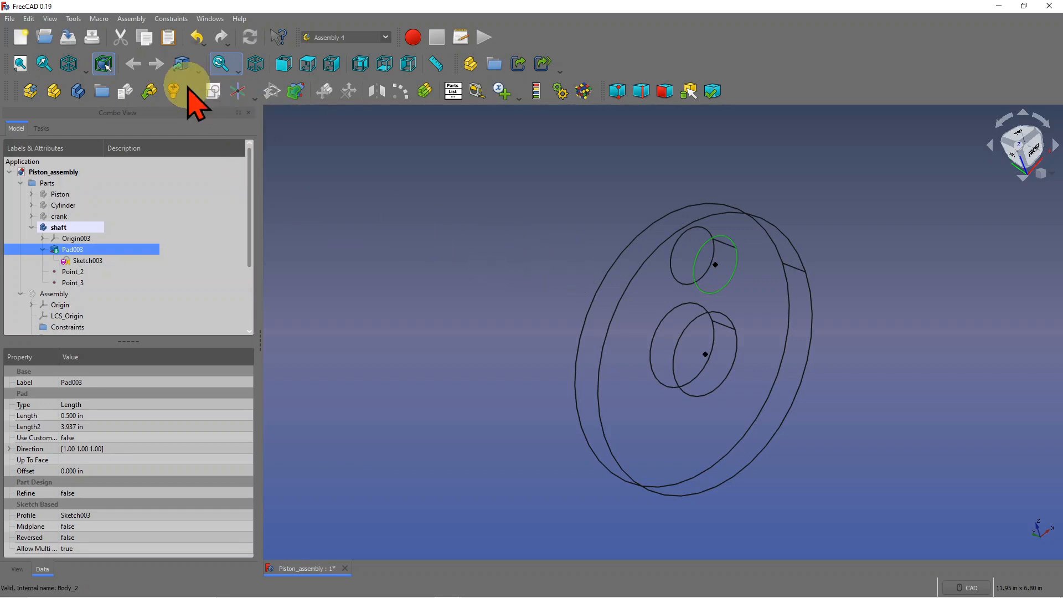
Step: Create local coordinate system LCS_6 in the shaft and attach it to Point_2 in Translate origin mode
{"action": "left_click", "coordinate": [255, 92]}
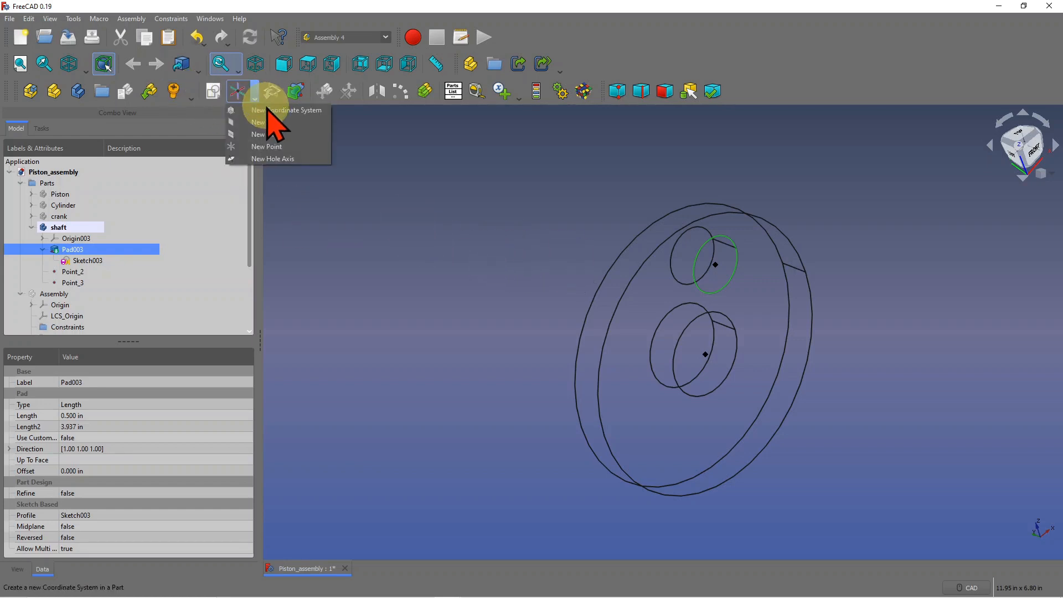
{"action": "left_click", "coordinate": [61, 227]}
{"action": "left_click", "coordinate": [255, 92]}
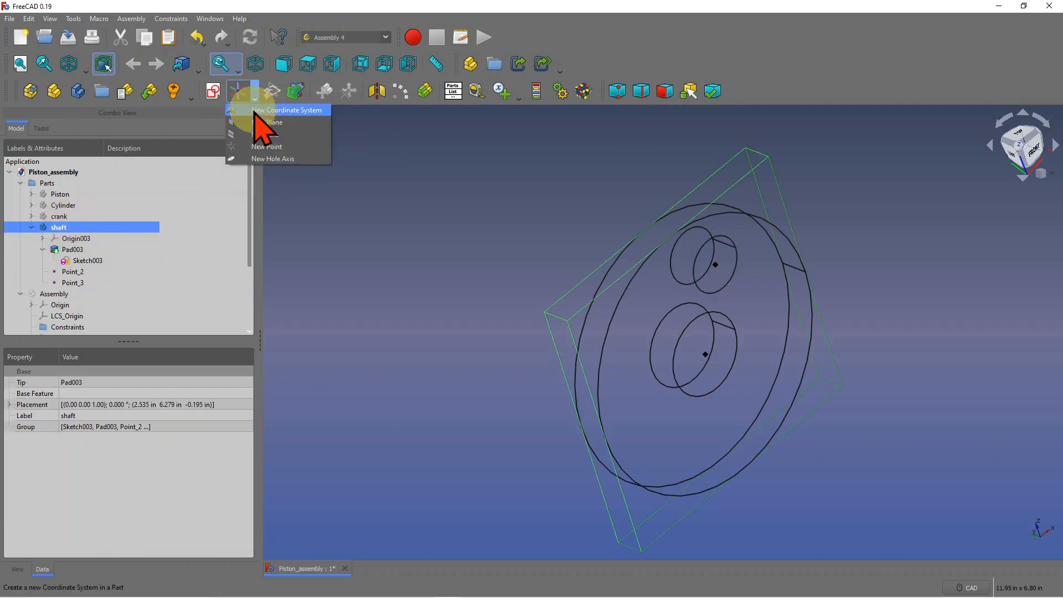
{"action": "left_click", "coordinate": [253, 109]}
{"action": "left_click", "coordinate": [520, 314]}
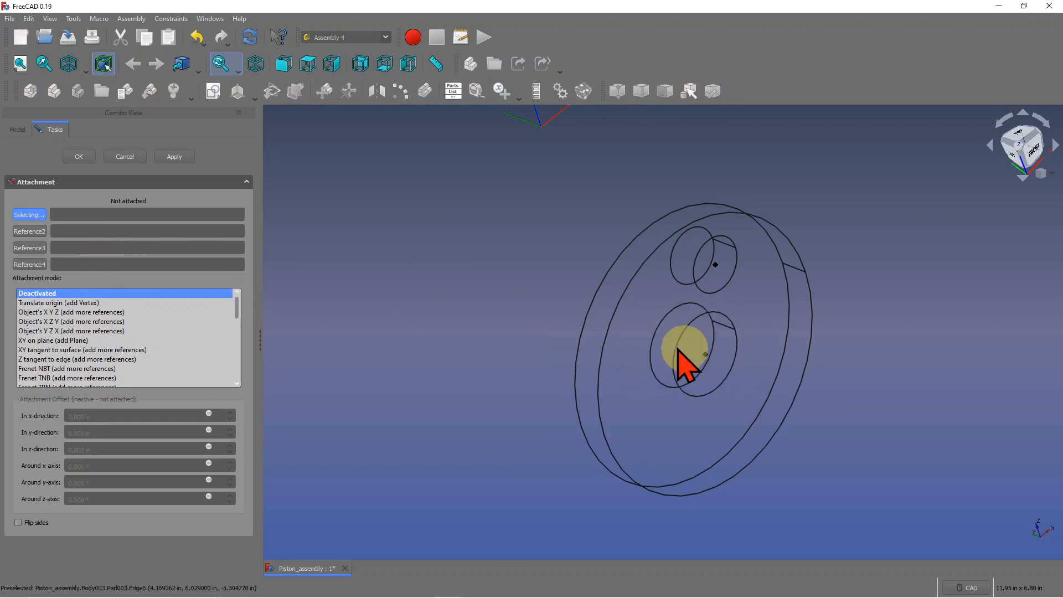
{"action": "scroll", "coordinate": [706, 376], "scroll_direction": "up", "scroll_amount": 5}
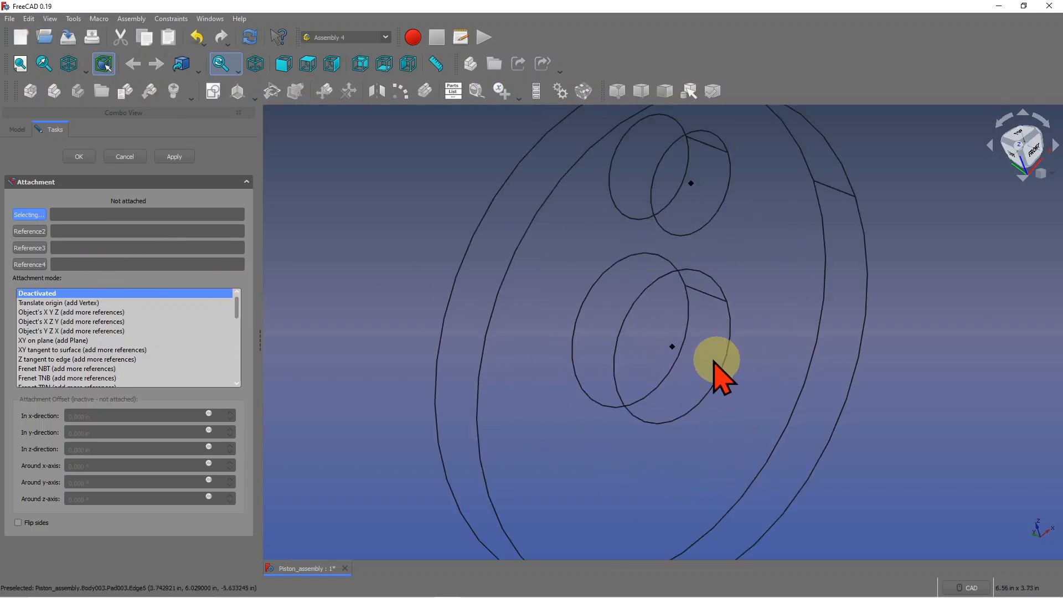
{"action": "left_click", "coordinate": [671, 347]}
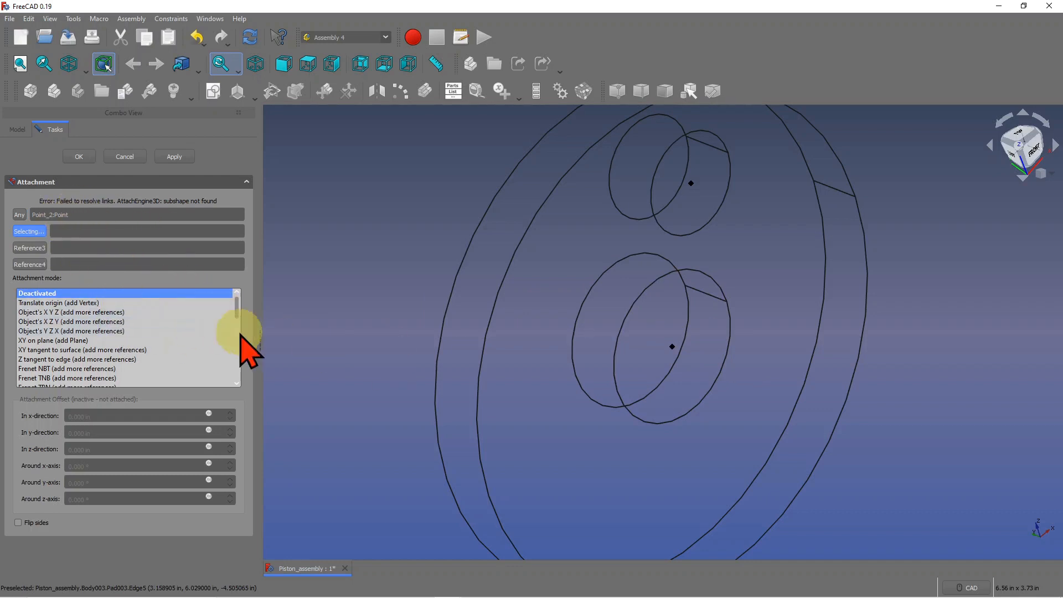
{"action": "left_click", "coordinate": [672, 347]}
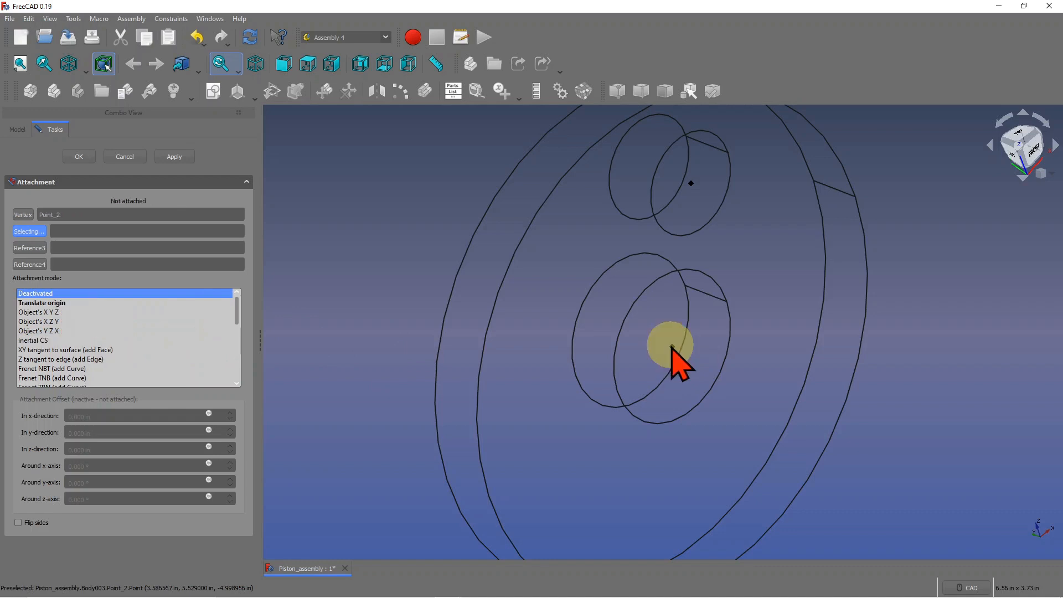
{"action": "left_click", "coordinate": [53, 302]}
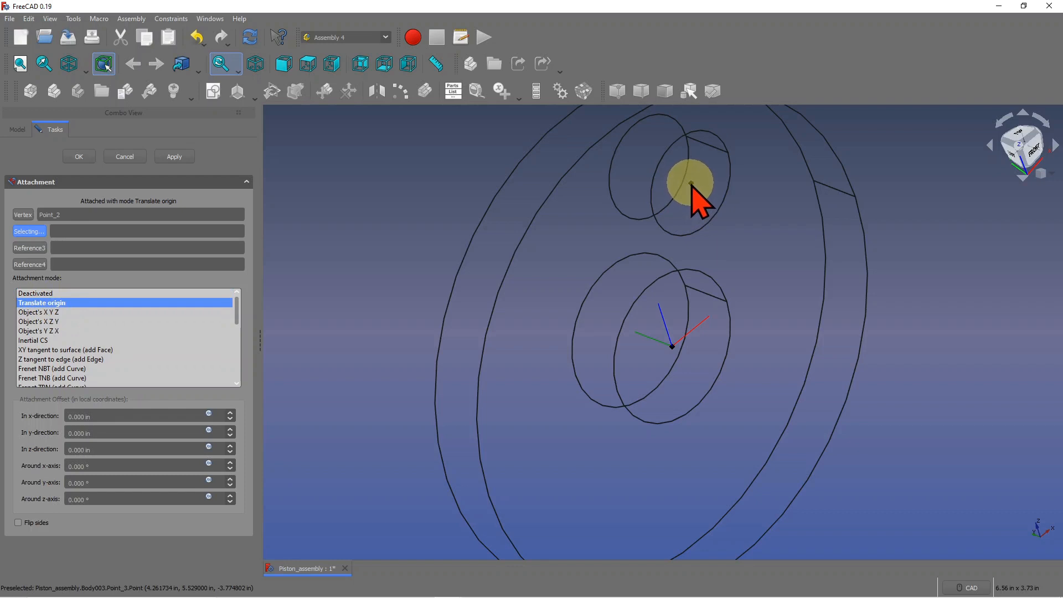
{"action": "left_click", "coordinate": [692, 183]}
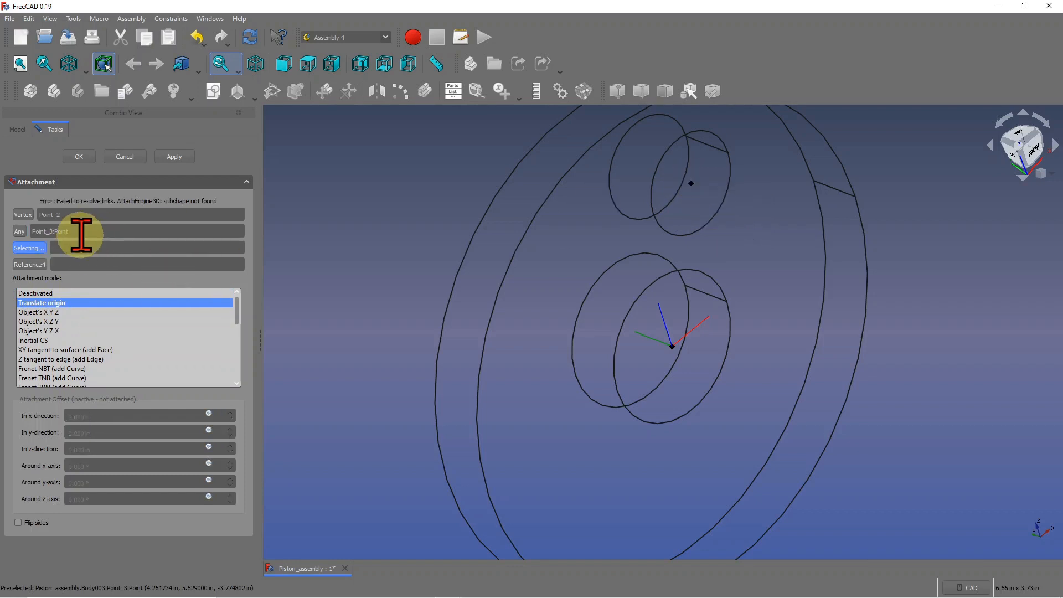
{"action": "left_click_drag", "start_coordinate": [83, 230], "coordinate": [13, 227]}
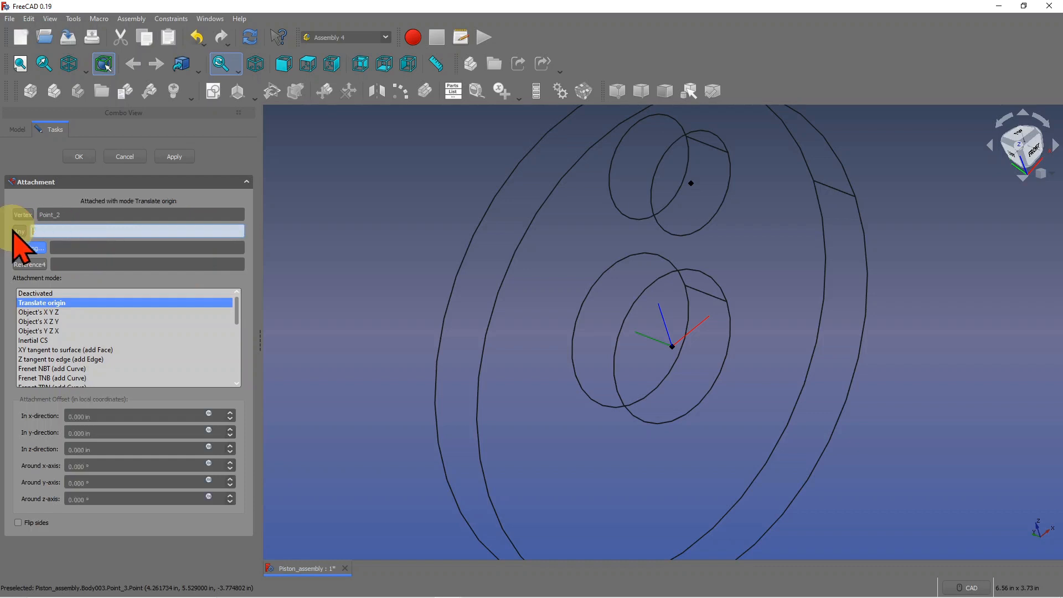
{"action": "key", "text": "BackSpace"}
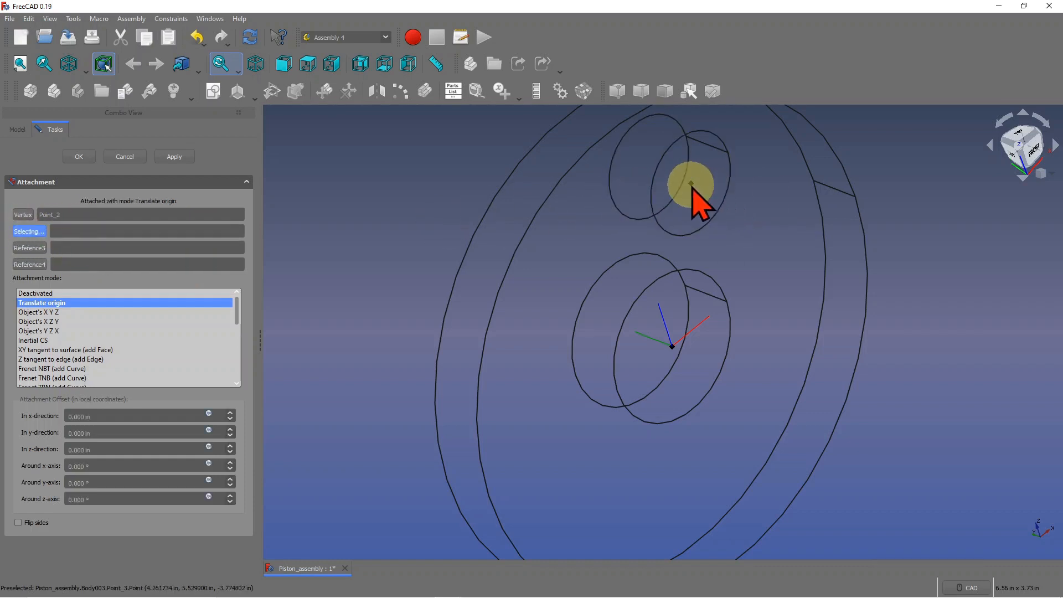
Step: Add Point_3 and the larger hole's straight edge (Pad003 Edge4) as LCS_6 references, use Align O-X-Z mode, and accept the attachment
{"action": "left_click", "coordinate": [691, 184]}
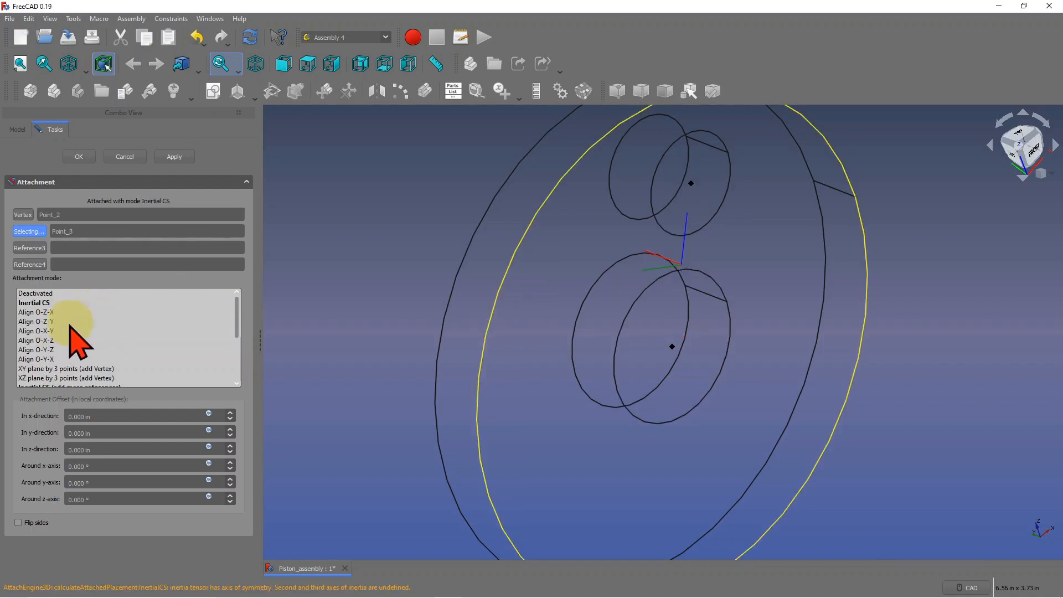
{"action": "mouse_move", "coordinate": [77, 332]}
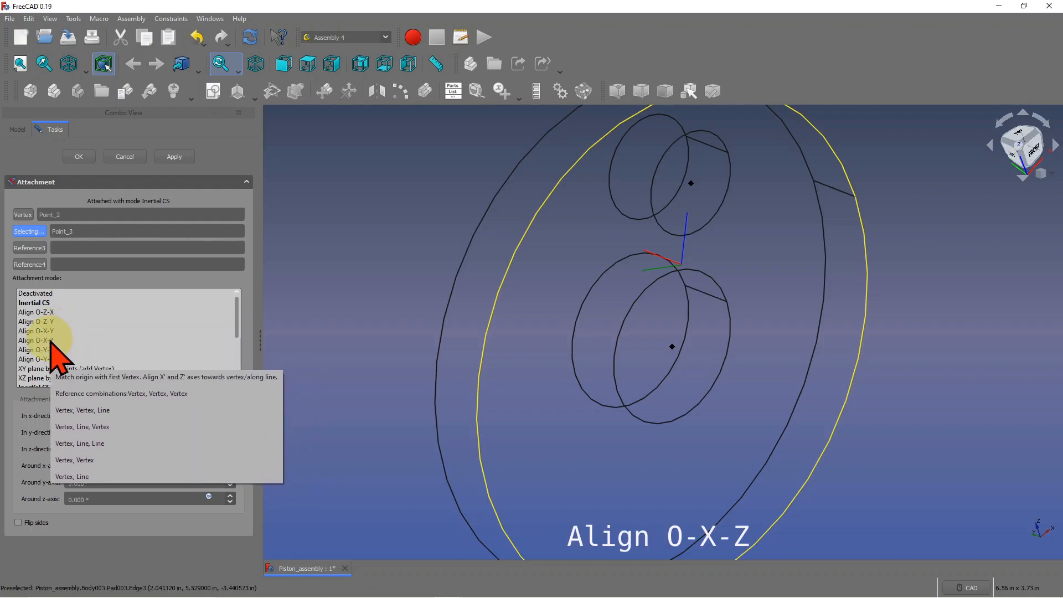
{"action": "left_click", "coordinate": [52, 340]}
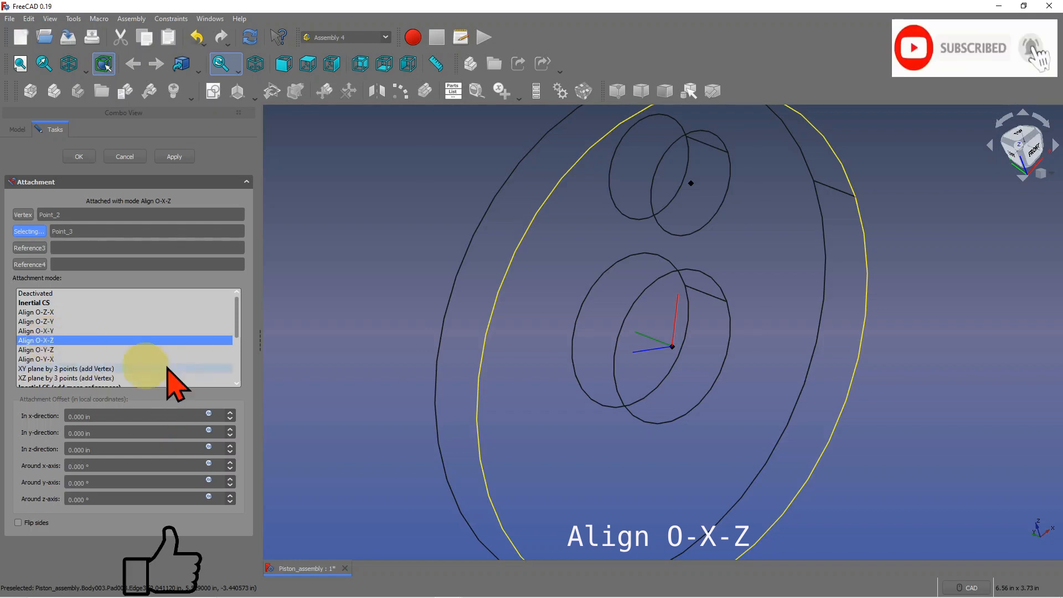
{"action": "mouse_move", "coordinate": [164, 370]}
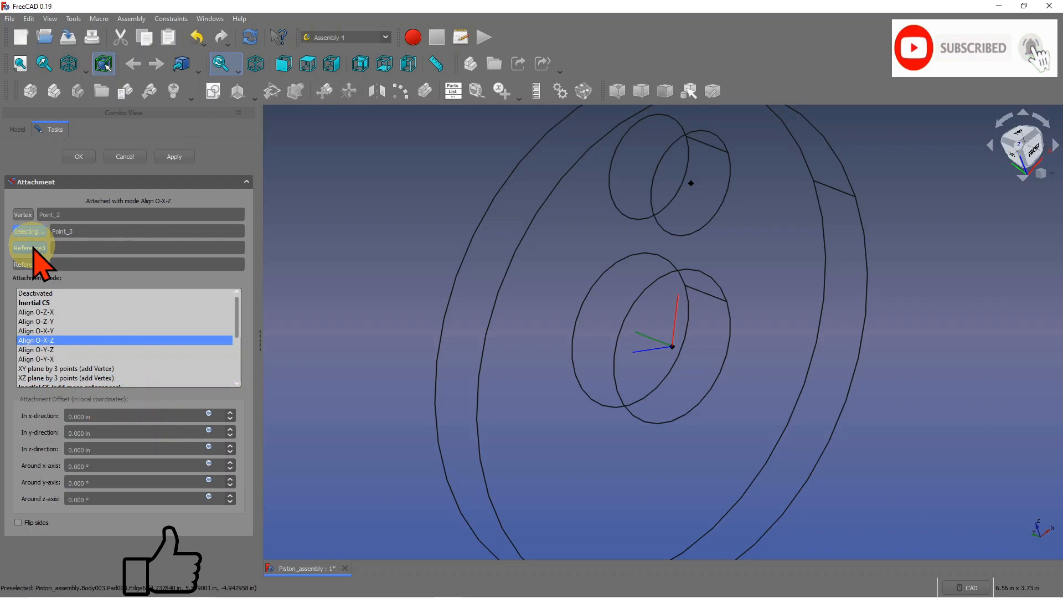
{"action": "left_click", "coordinate": [706, 296]}
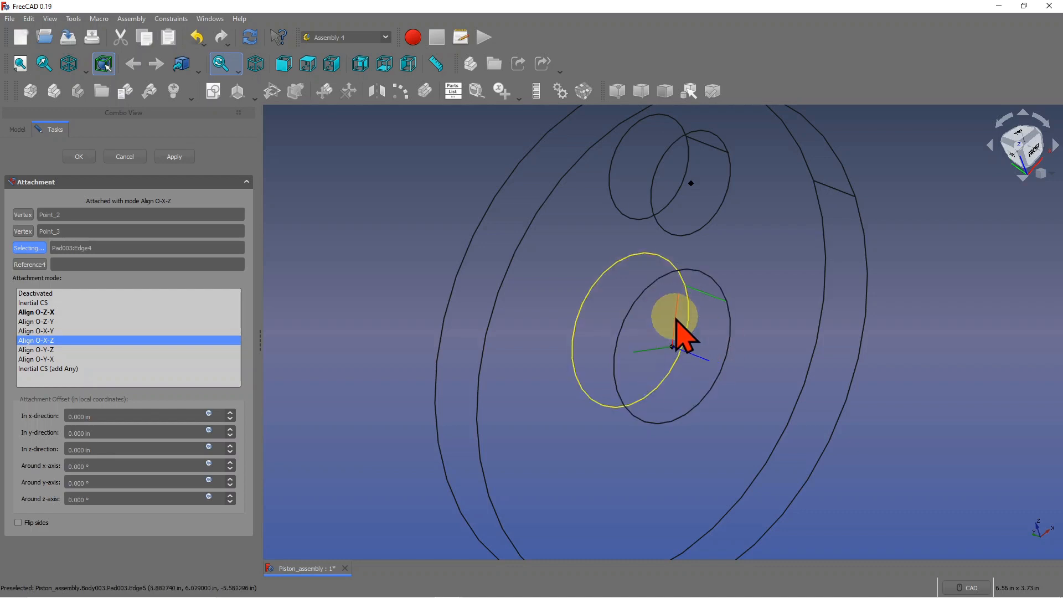
{"action": "left_click", "coordinate": [77, 157]}
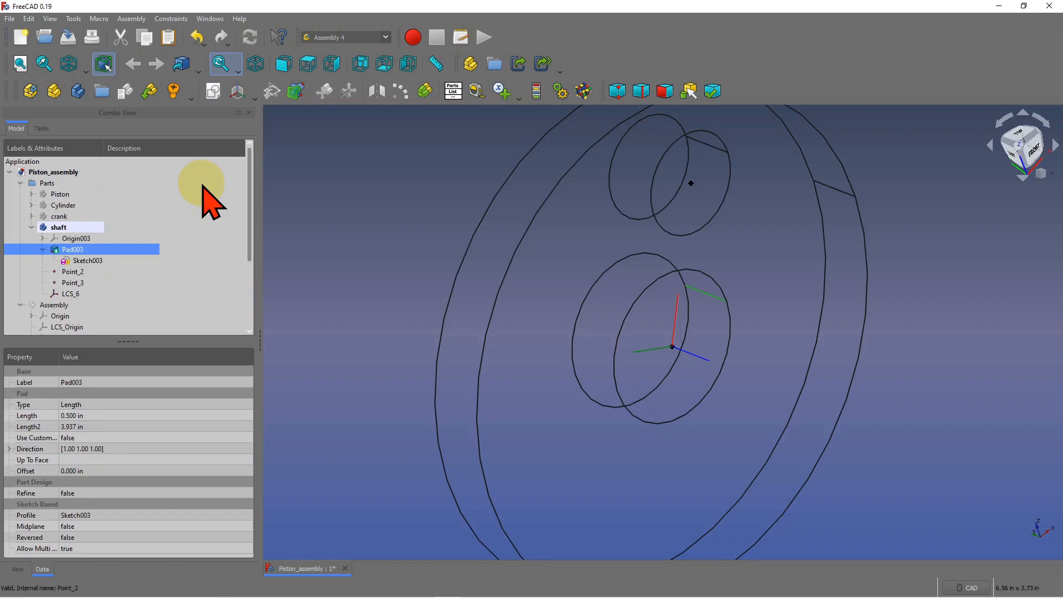
Step: Hide the shaft with its datum points and coordinate system
{"action": "scroll", "coordinate": [653, 319], "scroll_direction": "down", "scroll_amount": 4}
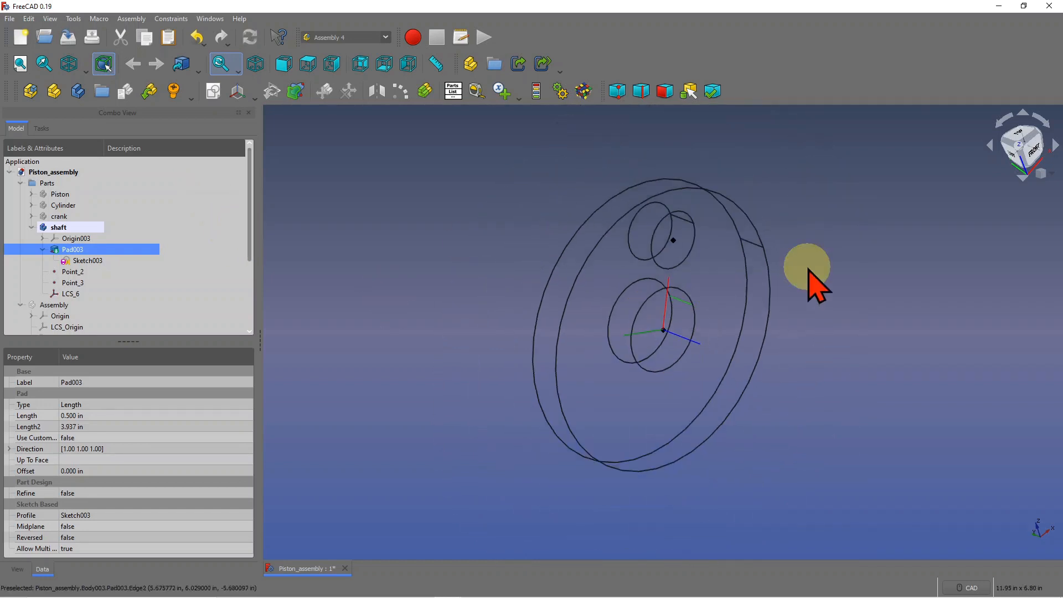
{"action": "mouse_move", "coordinate": [767, 276]}
{"action": "middle_mouse_down"}
{"action": "mouse_move", "coordinate": [779, 275]}
{"action": "mouse_move", "coordinate": [763, 276]}
{"action": "mouse_move", "coordinate": [773, 264]}
{"action": "middle_mouse_up"}
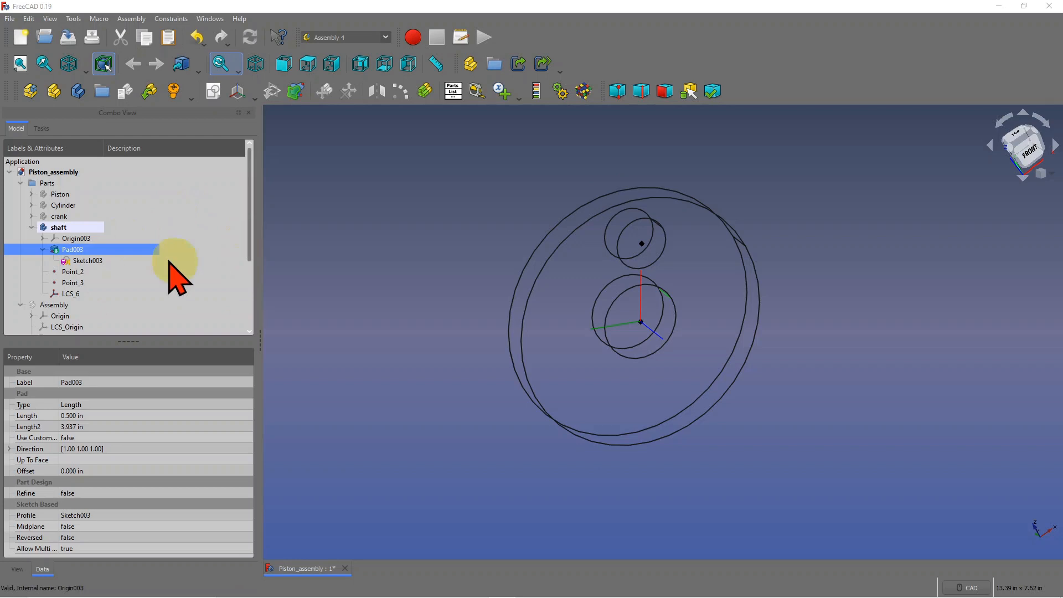
{"action": "left_click", "coordinate": [72, 228]}
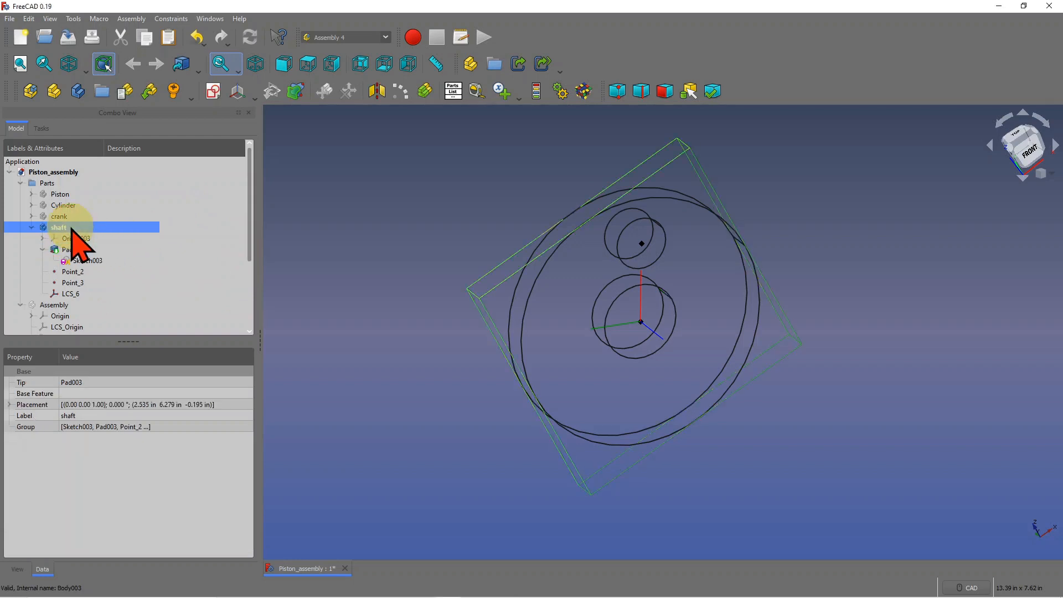
{"action": "left_click_drag", "start_coordinate": [250, 210], "coordinate": [242, 254]}
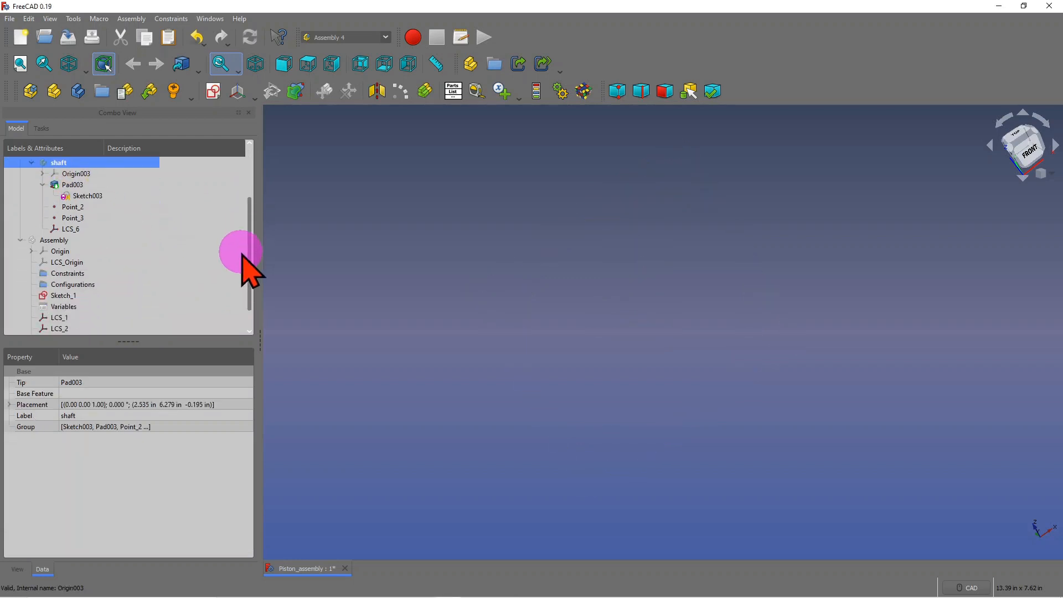
Step: Make the Assembly visible again and orient the view on its skeleton sketch
{"action": "left_click", "coordinate": [55, 241]}
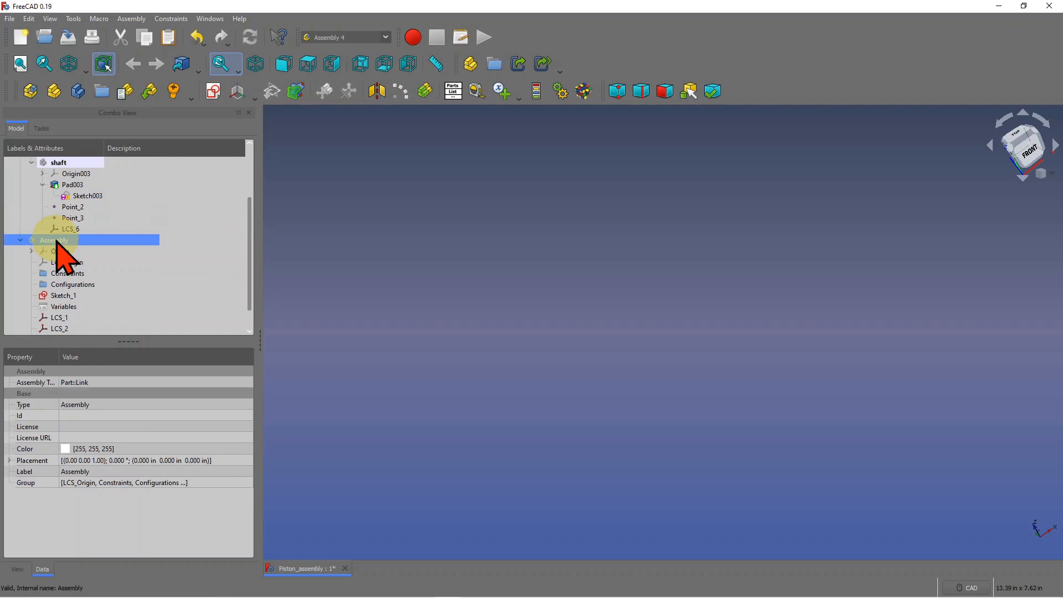
{"action": "right_click", "coordinate": [56, 240]}
{"action": "left_click", "coordinate": [98, 247]}
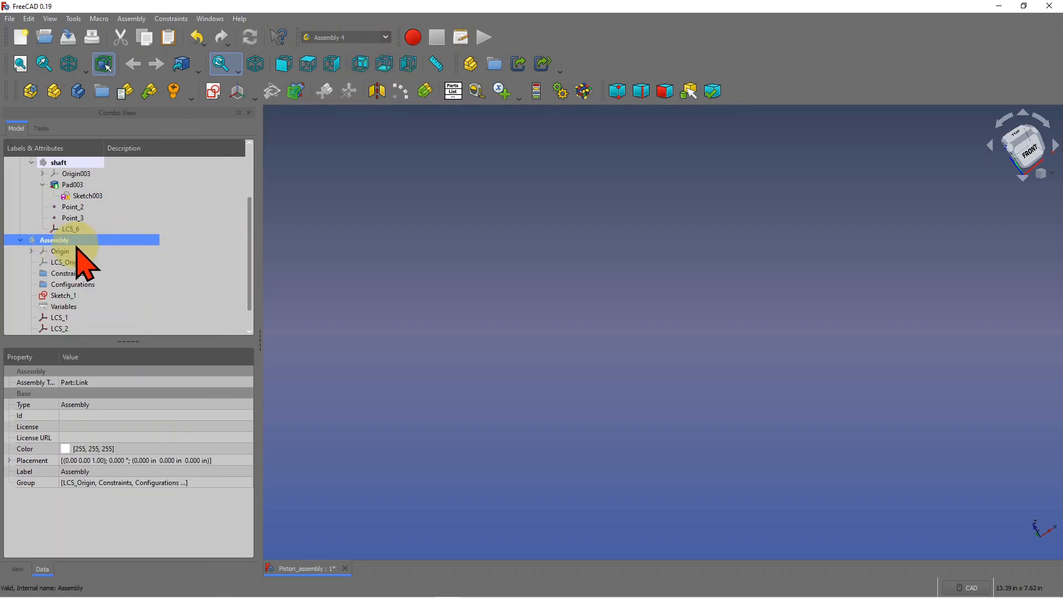
{"action": "key", "text": "space"}
{"action": "middle_click_drag", "start_coordinate": [613, 247], "coordinate": [775, 287]}
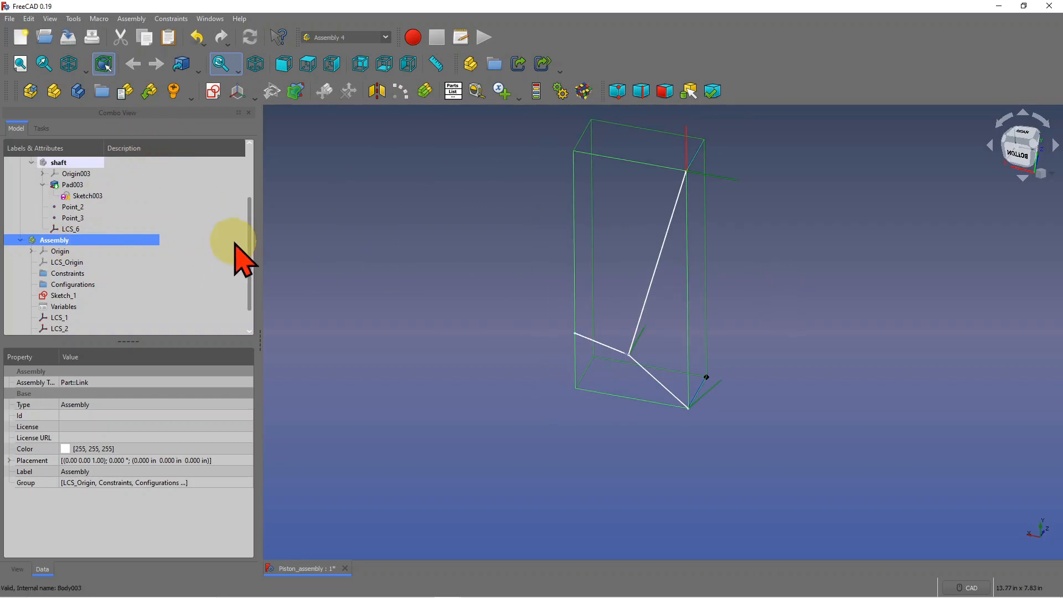
Step: Insert the Piston body as a linked part and attach its LCS_4 to LCS_1 of the parent assembly
{"action": "left_click", "coordinate": [149, 91]}
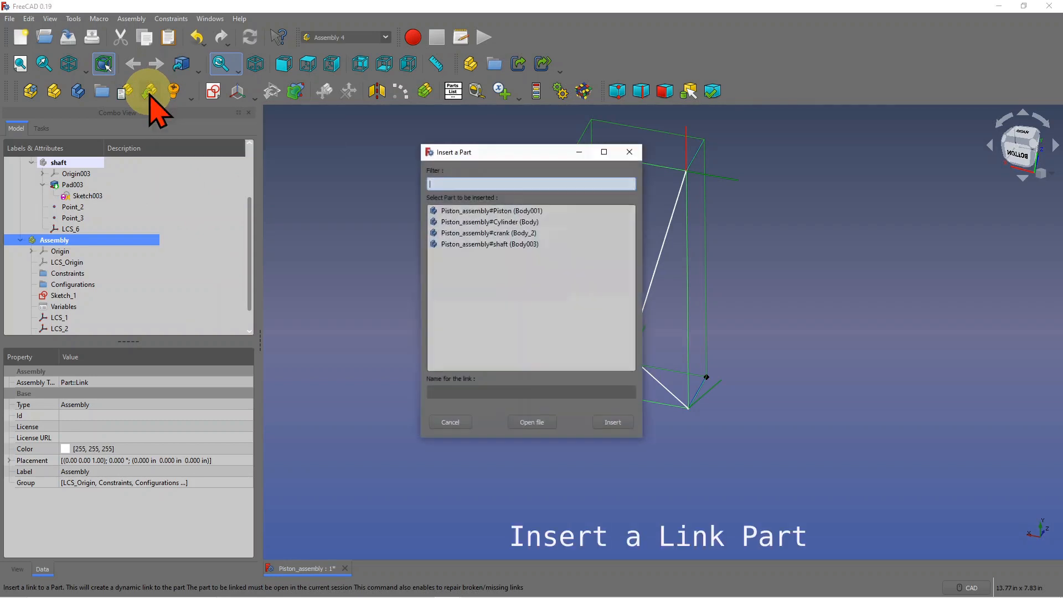
{"action": "left_click", "coordinate": [505, 213]}
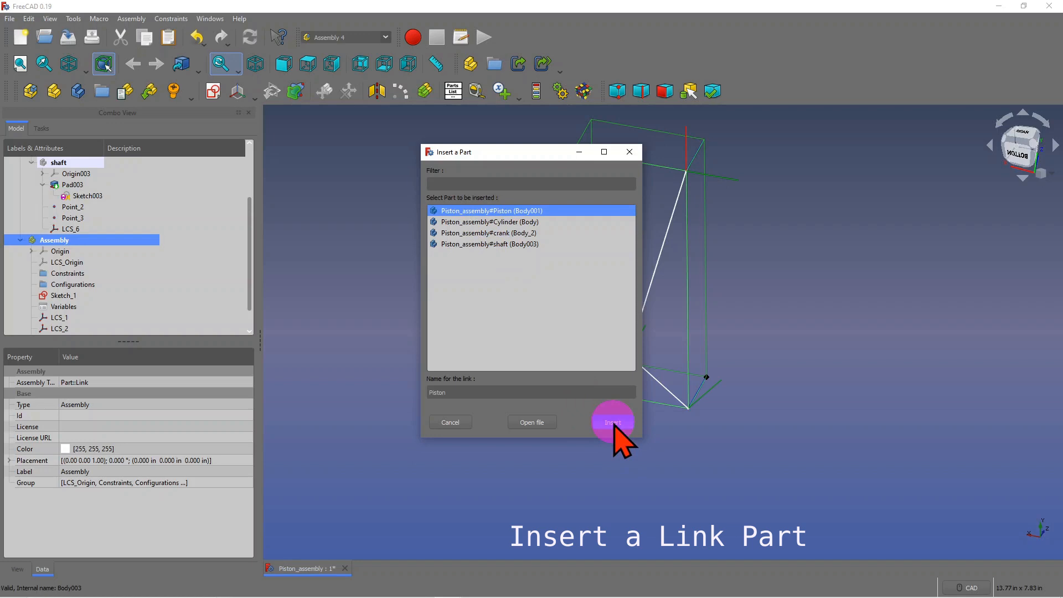
{"action": "left_click", "coordinate": [613, 423]}
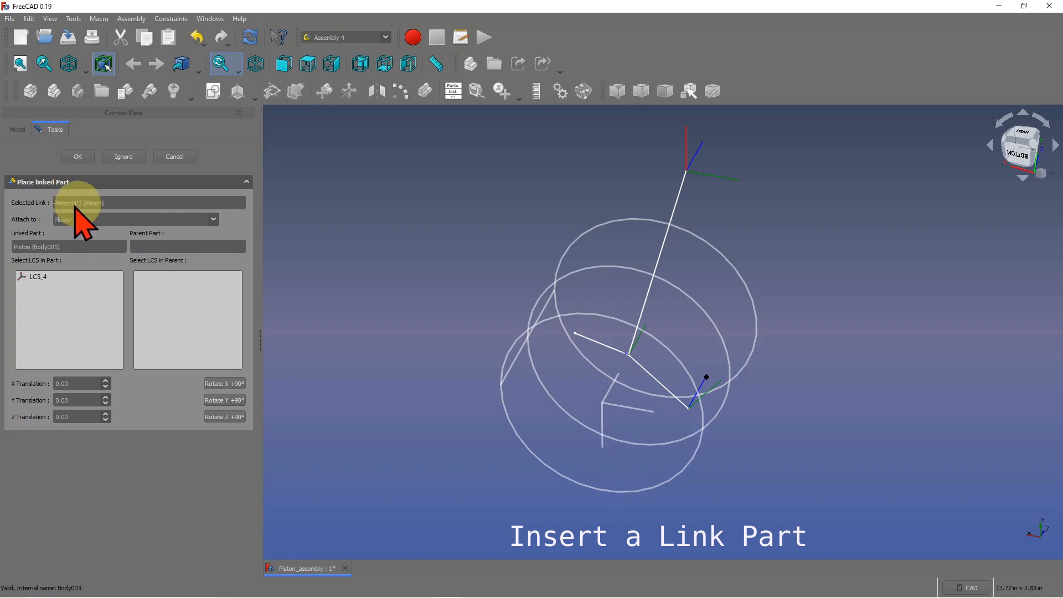
{"action": "left_click", "coordinate": [36, 277]}
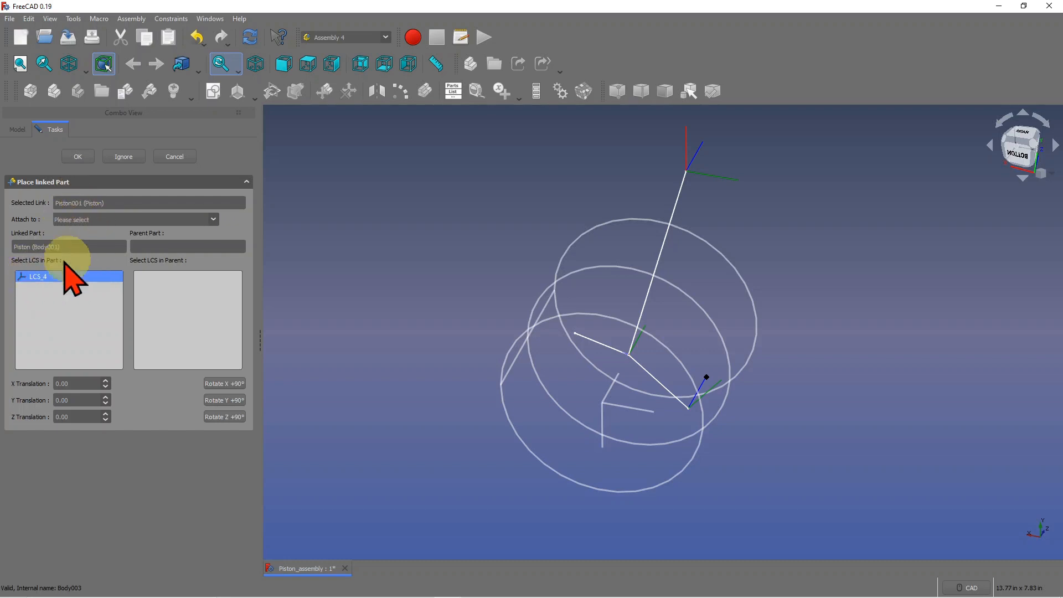
{"action": "left_click", "coordinate": [218, 219]}
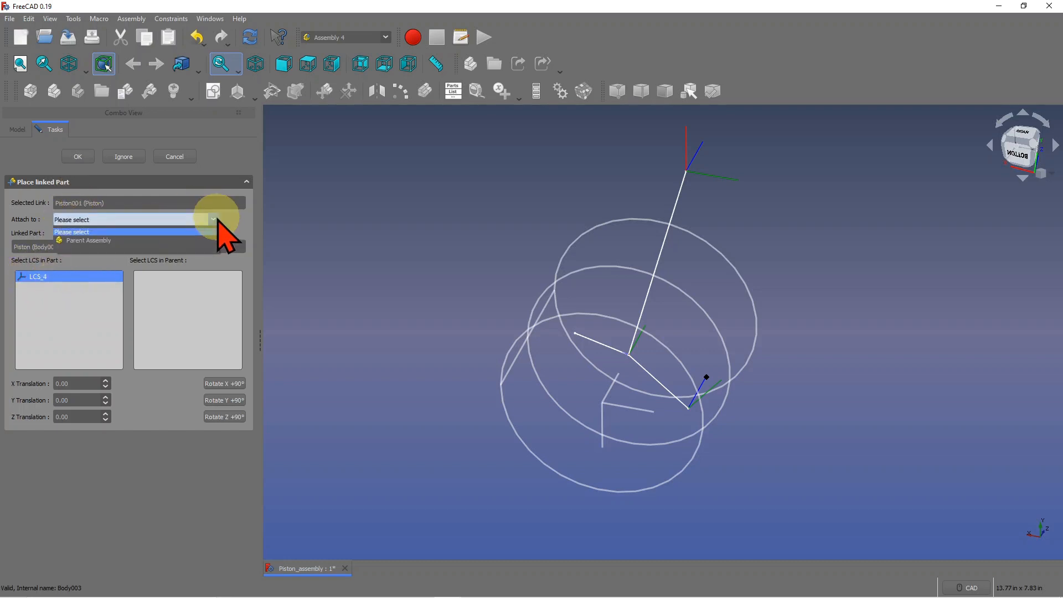
{"action": "left_click", "coordinate": [98, 242]}
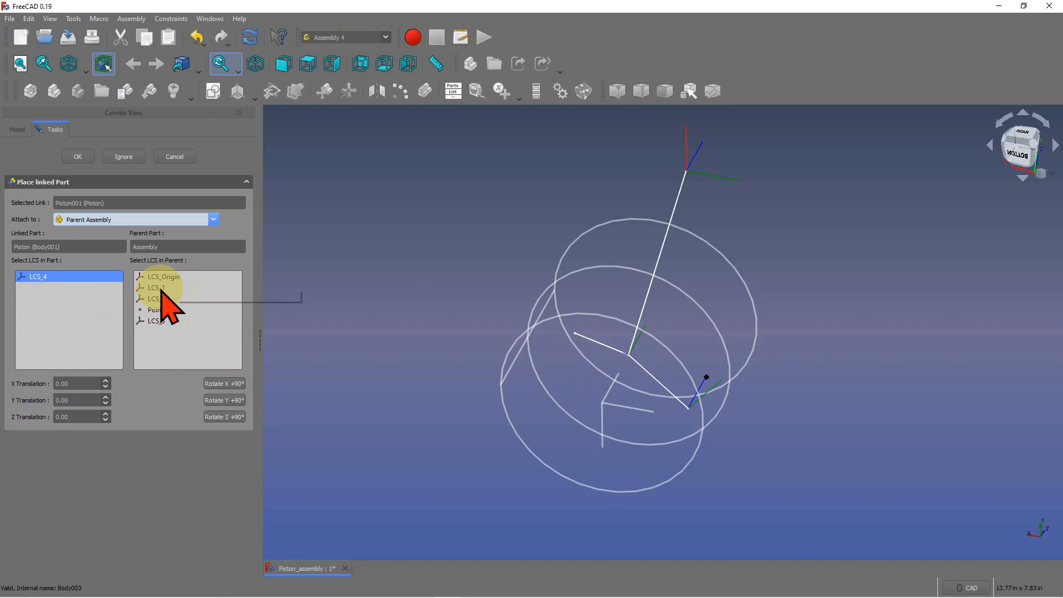
{"action": "left_click", "coordinate": [164, 288]}
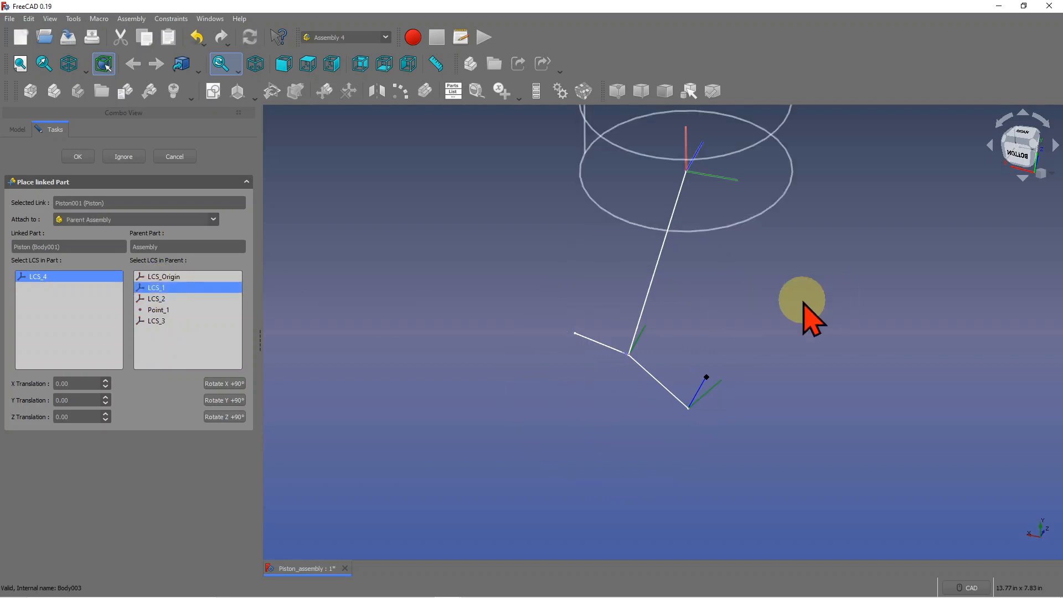
{"action": "scroll", "coordinate": [786, 316], "scroll_direction": "down", "scroll_amount": 3}
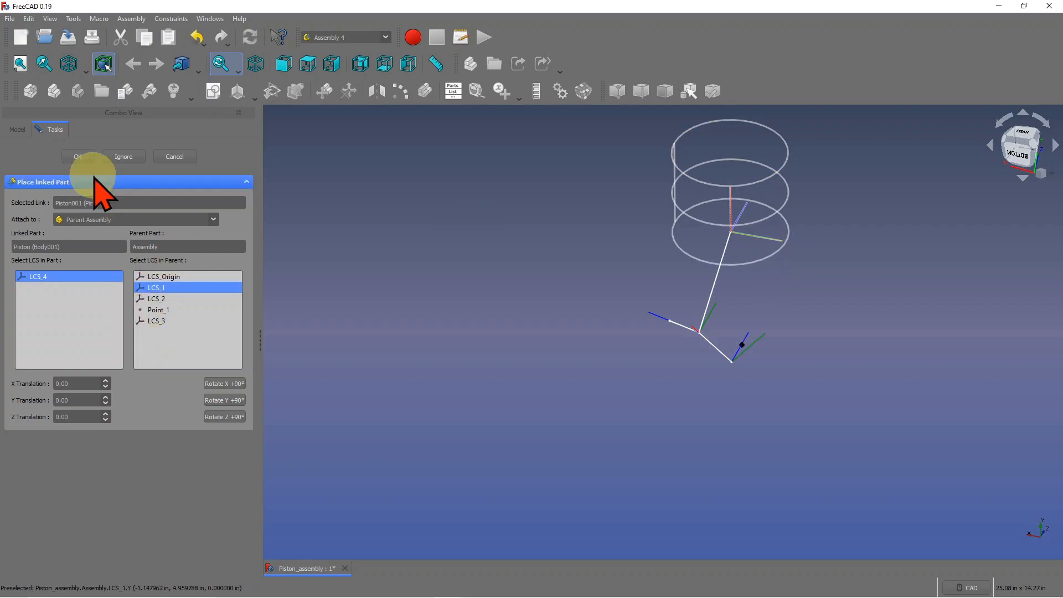
{"action": "left_click", "coordinate": [78, 157]}
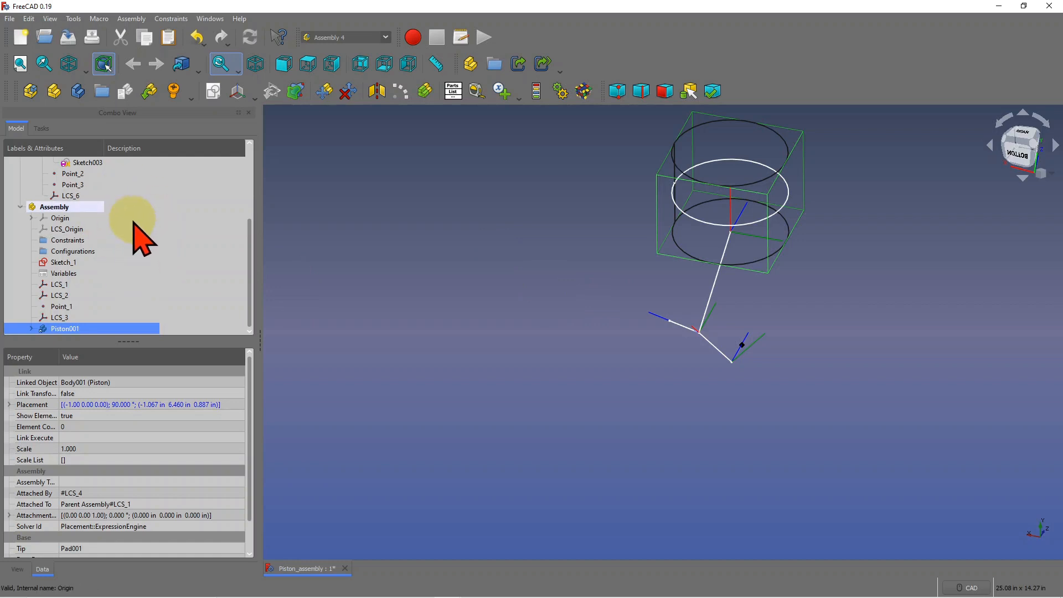
Step: Insert the crank body as a linked part and attach its LCS_5 to LCS_2 of the parent assembly
{"action": "left_click", "coordinate": [149, 92]}
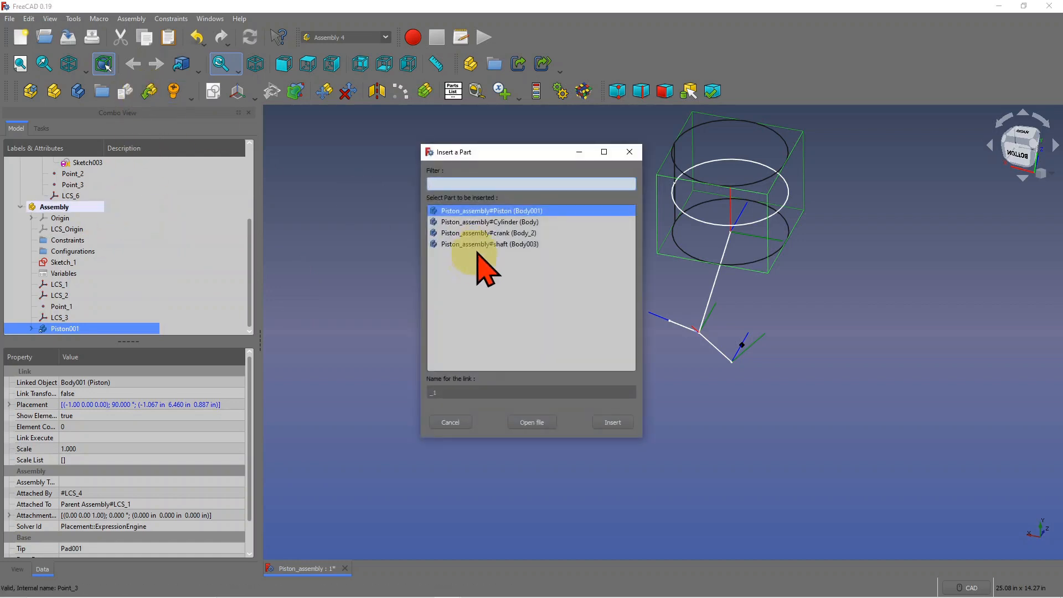
{"action": "left_click", "coordinate": [521, 233]}
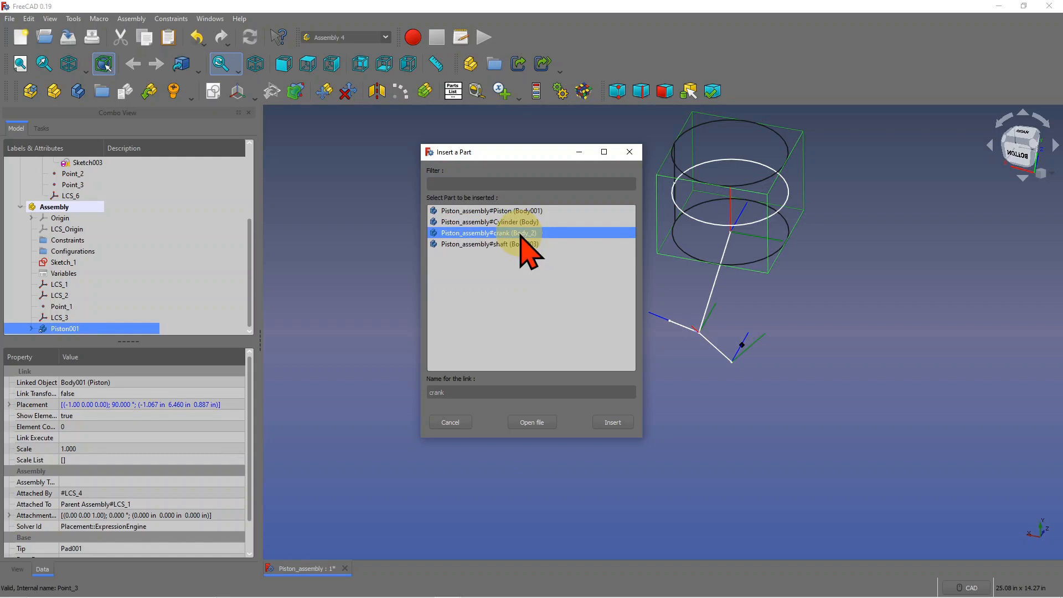
{"action": "left_click", "coordinate": [612, 422]}
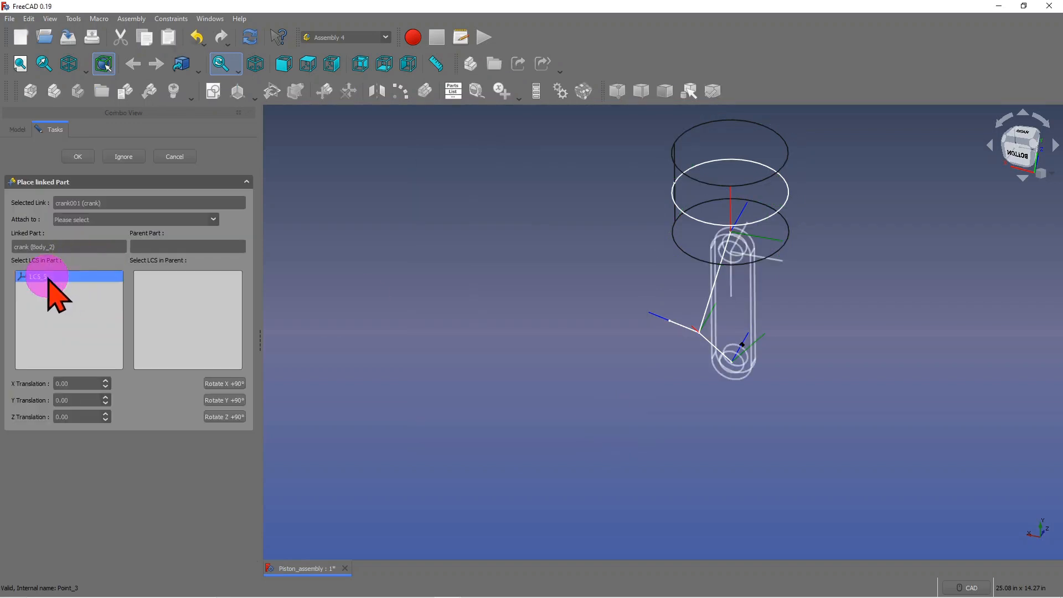
{"action": "left_click", "coordinate": [213, 219]}
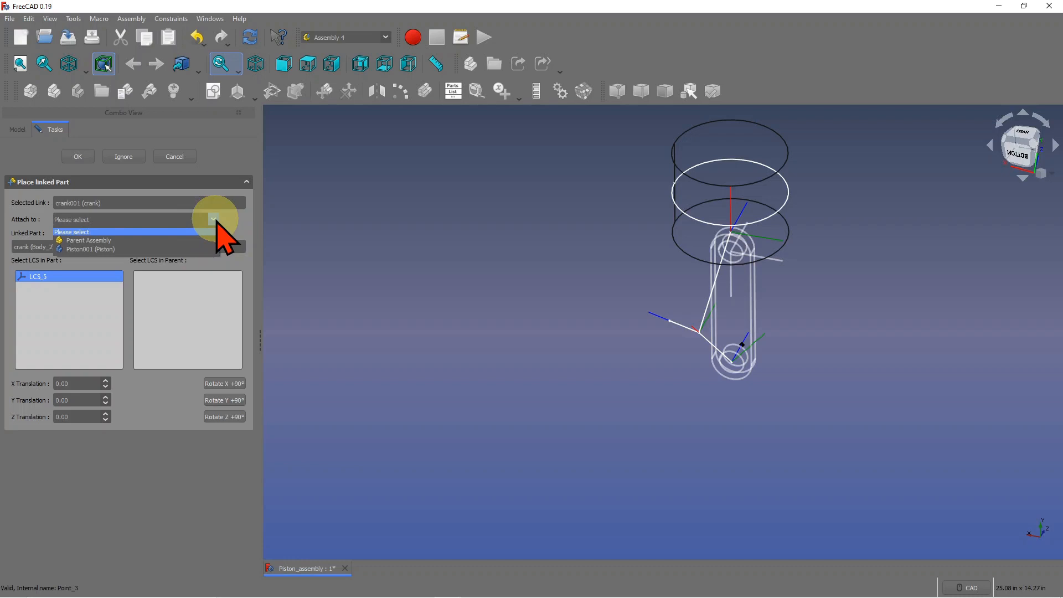
{"action": "left_click", "coordinate": [133, 238]}
{"action": "left_click", "coordinate": [161, 300]}
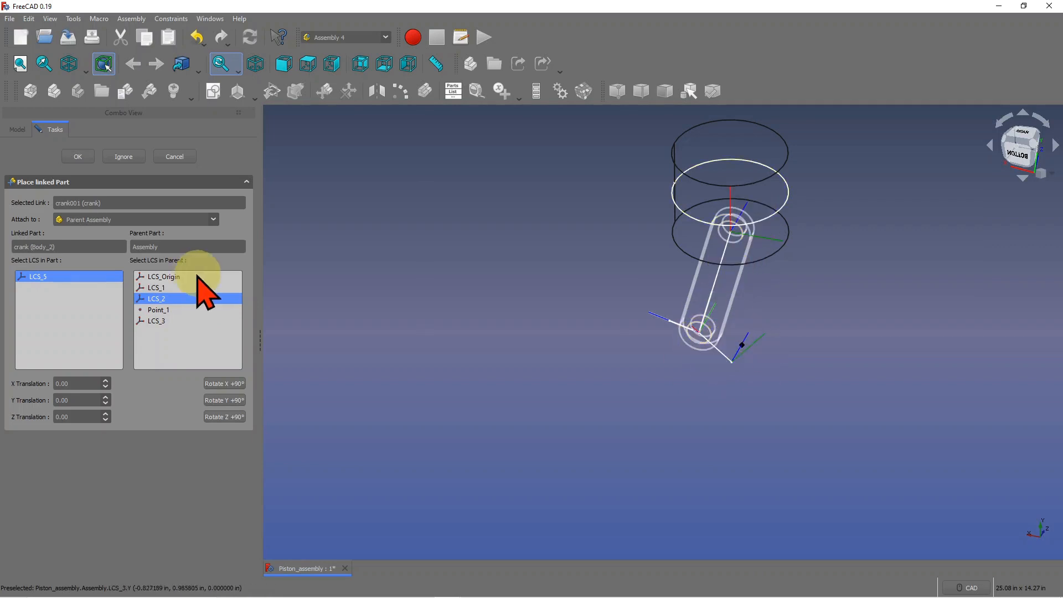
{"action": "left_click", "coordinate": [77, 157]}
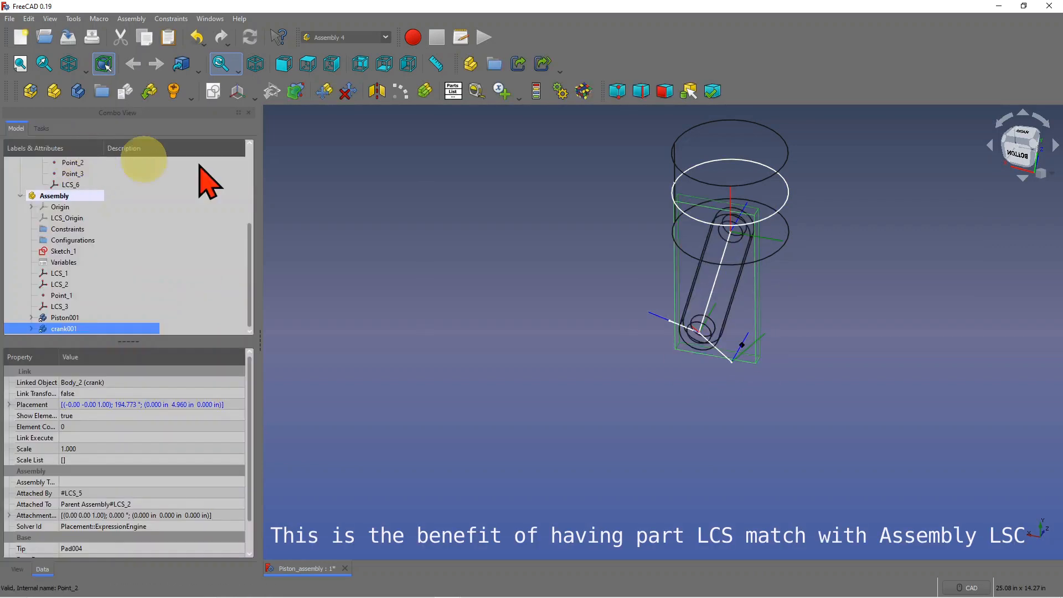
Step: Insert the shaft body as a linked part and attach its LCS_6 to LCS_3 of the parent assembly
{"action": "left_click", "coordinate": [149, 91]}
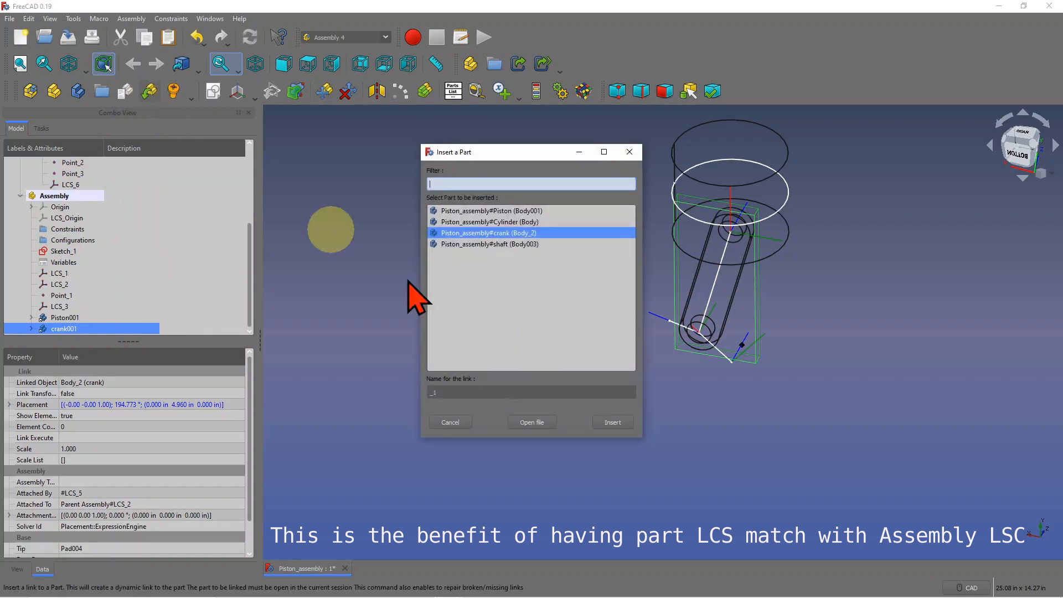
{"action": "left_click", "coordinate": [487, 245]}
{"action": "left_click", "coordinate": [613, 423]}
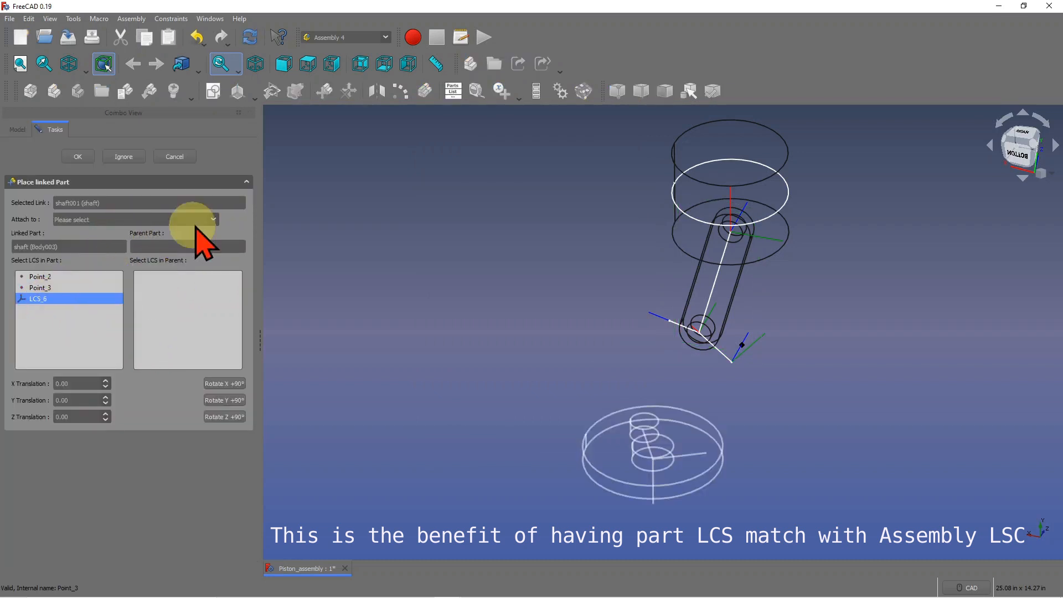
{"action": "left_click", "coordinate": [214, 220]}
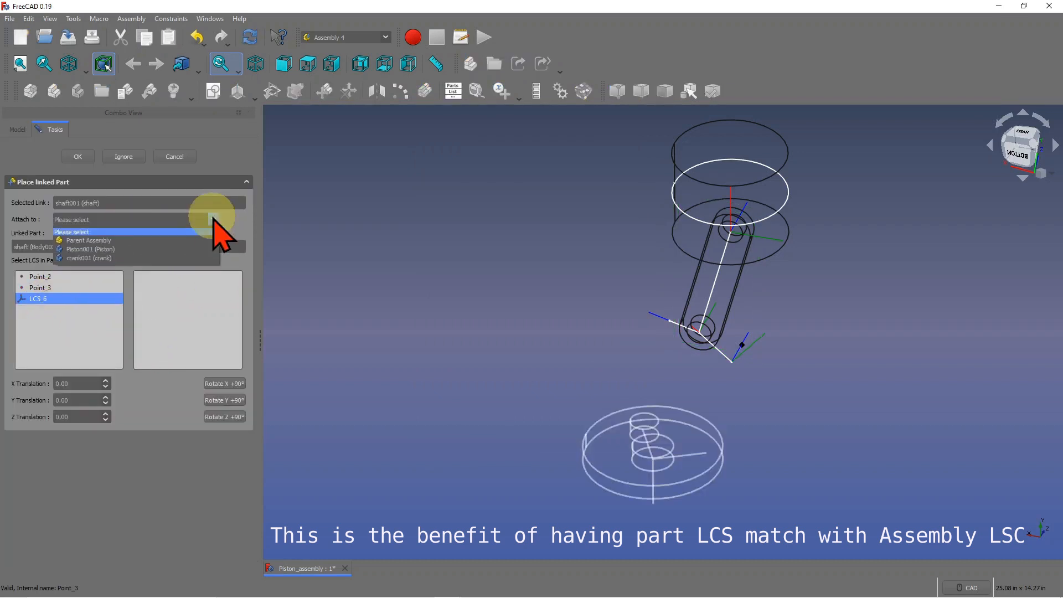
{"action": "left_click", "coordinate": [115, 247]}
{"action": "left_click", "coordinate": [162, 322]}
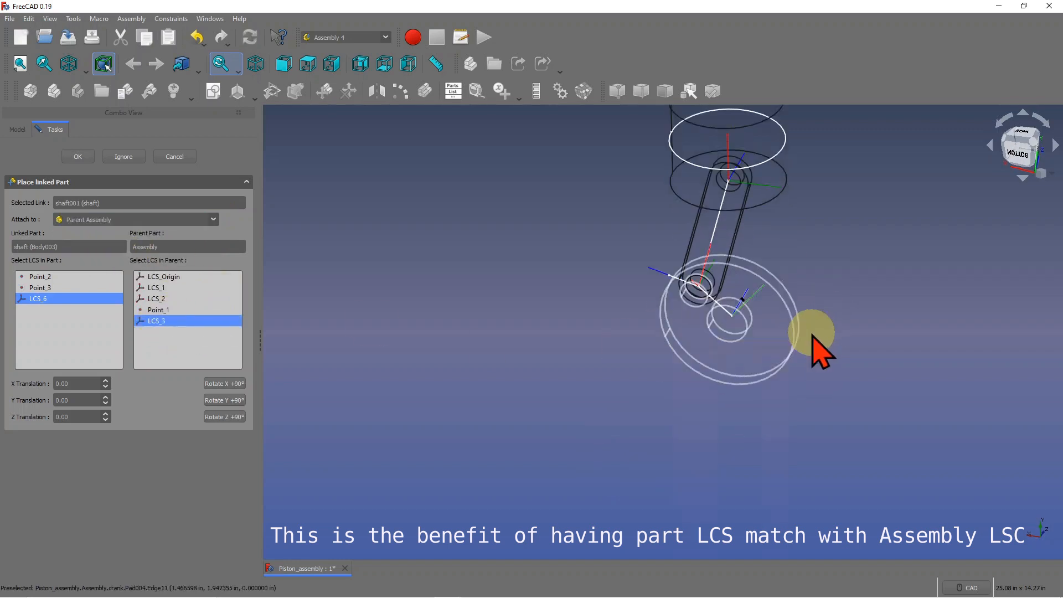
{"action": "scroll", "coordinate": [813, 337], "scroll_direction": "down", "scroll_amount": 4}
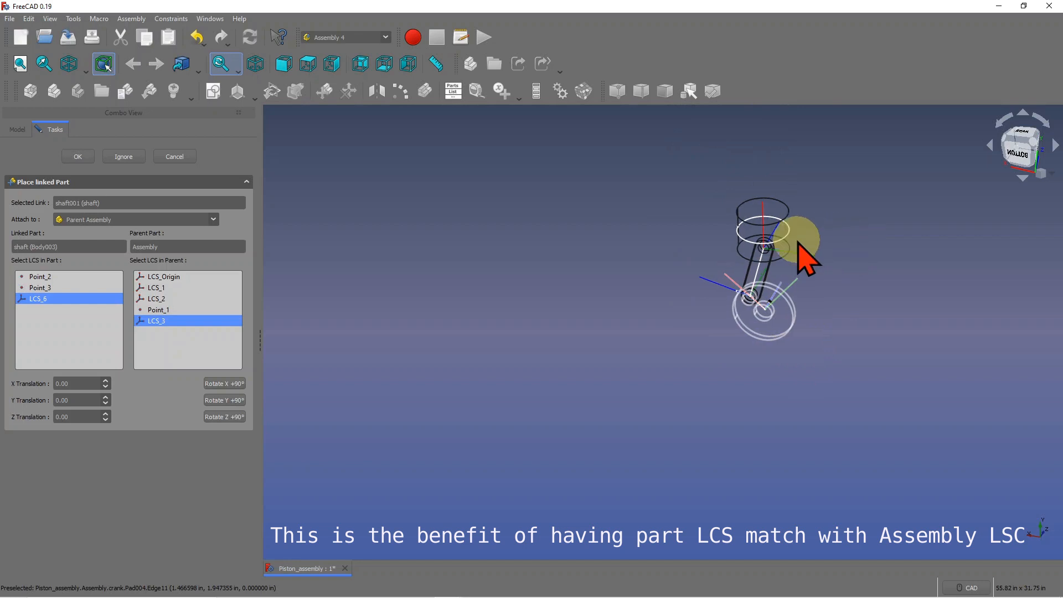
{"action": "left_click", "coordinate": [77, 157]}
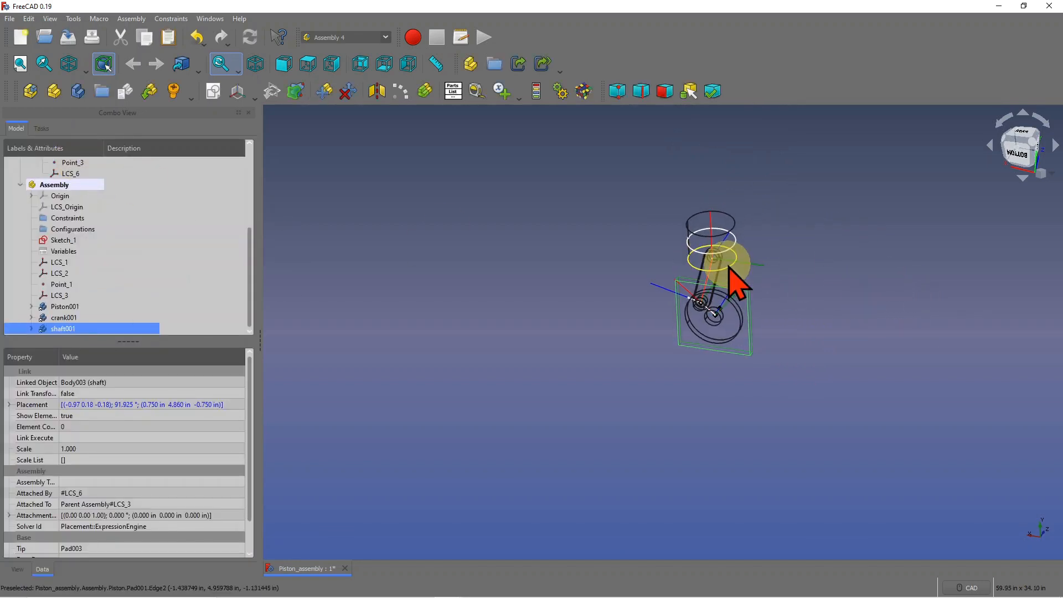
Step: Switch the display to the As is draw style and set up an assembly animation driven by the angle_rotate variable
{"action": "key", "text": "v"}
{"action": "key", "text": "1"}
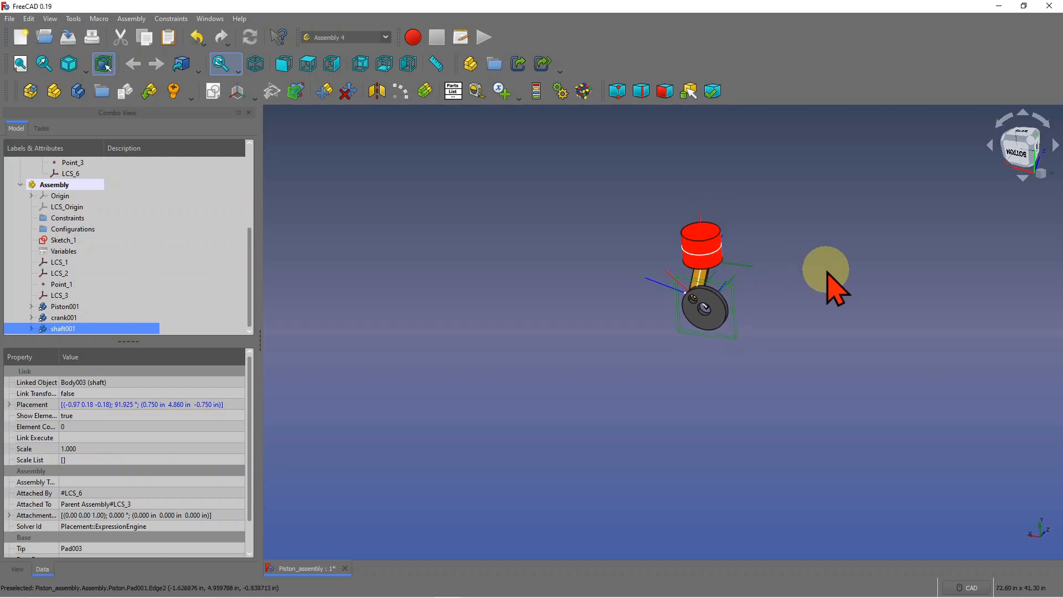
{"action": "left_click", "coordinate": [559, 91]}
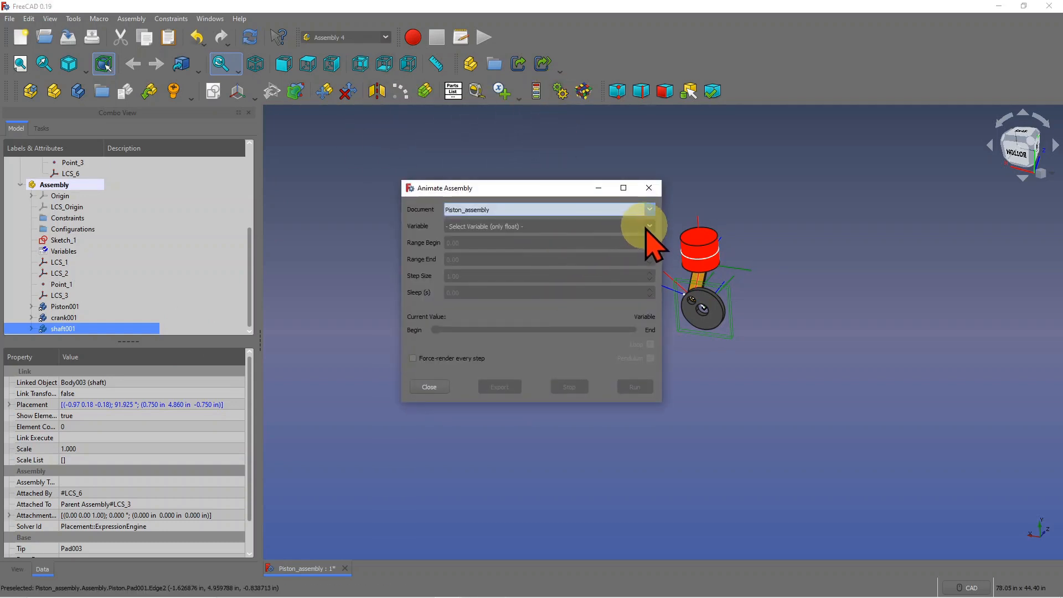
{"action": "left_click", "coordinate": [648, 227]}
{"action": "left_click", "coordinate": [520, 250]}
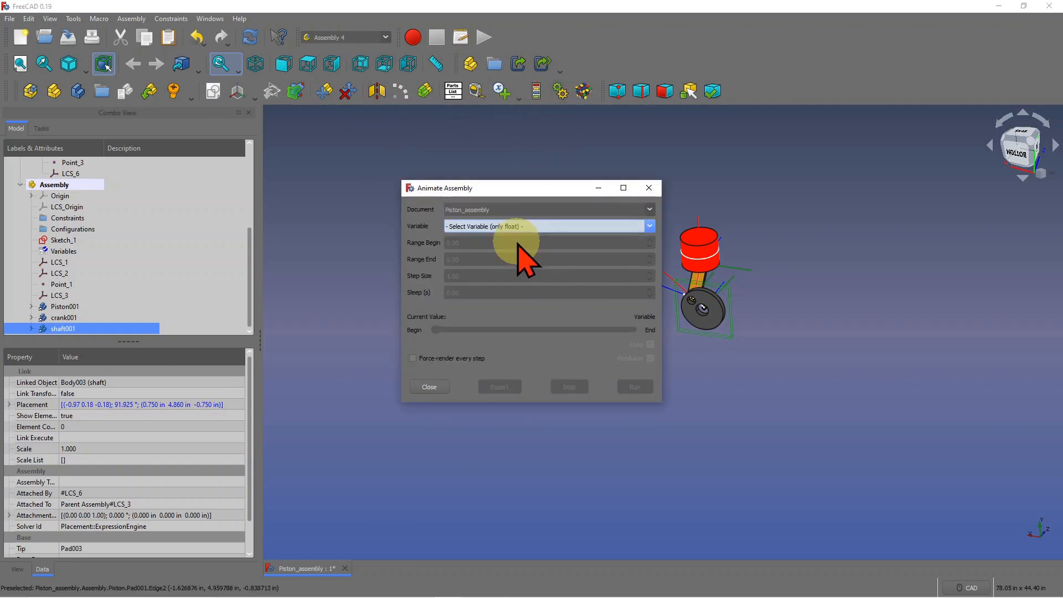
{"action": "left_click", "coordinate": [649, 227]}
{"action": "left_click", "coordinate": [569, 277]}
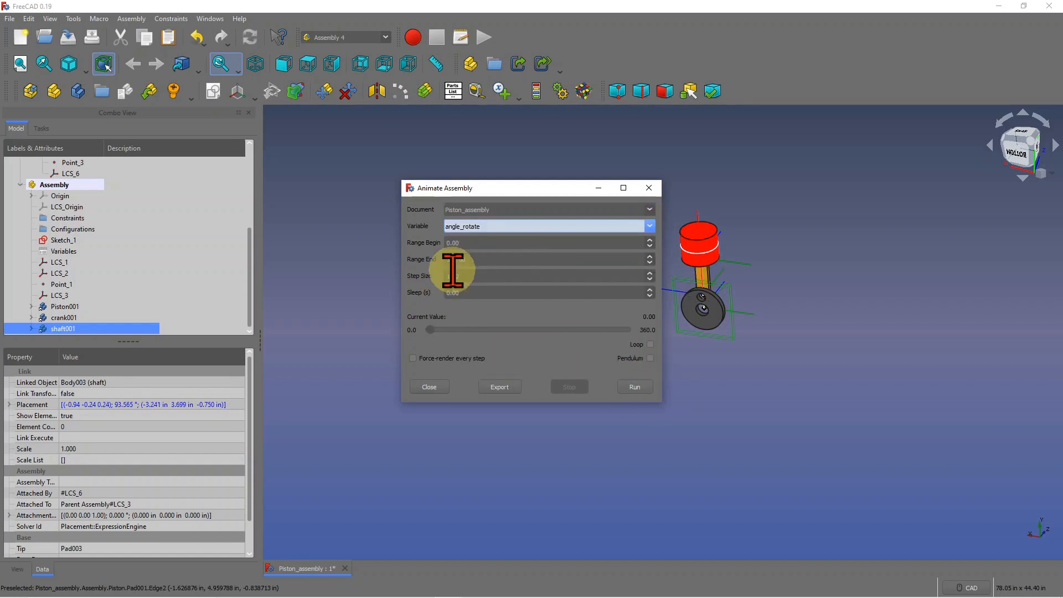
Step: Enable looping and run the animation, keeping the dialog clear of the piston mechanism
{"action": "left_click", "coordinate": [650, 345]}
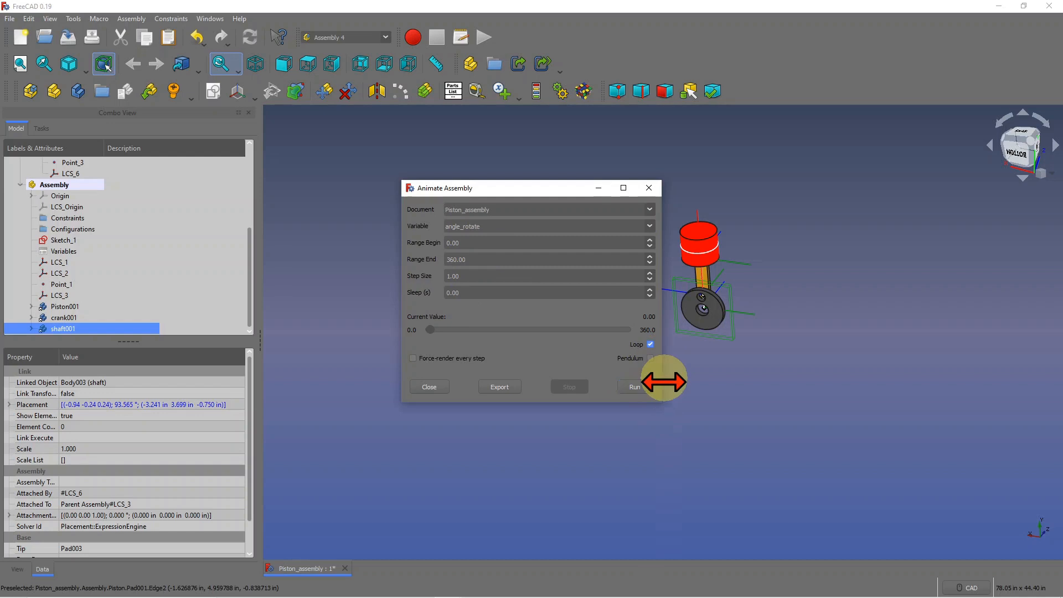
{"action": "left_click", "coordinate": [636, 387]}
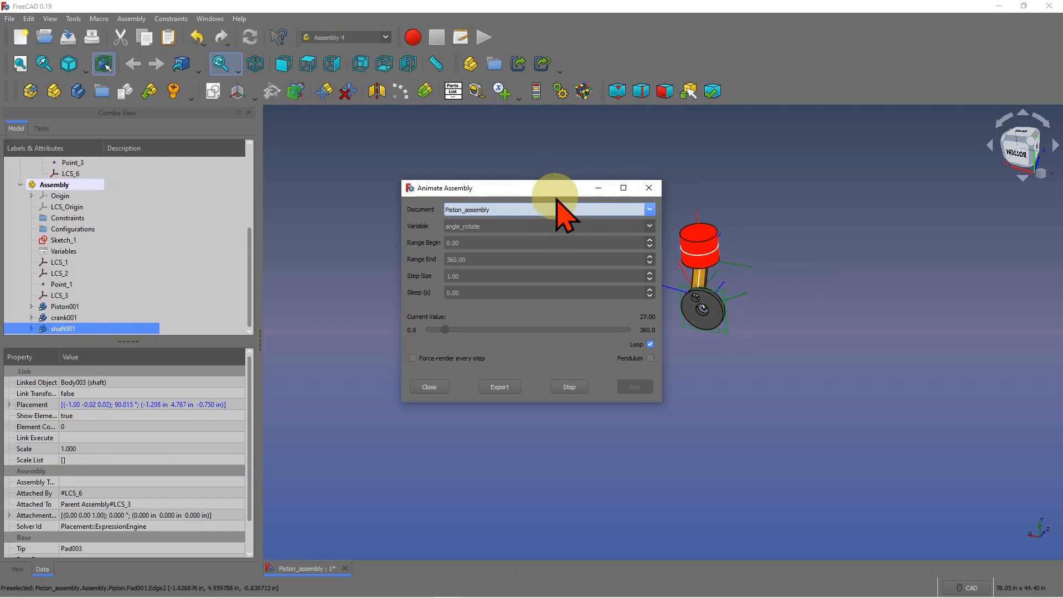
{"action": "left_click_drag", "start_coordinate": [551, 193], "coordinate": [487, 193]}
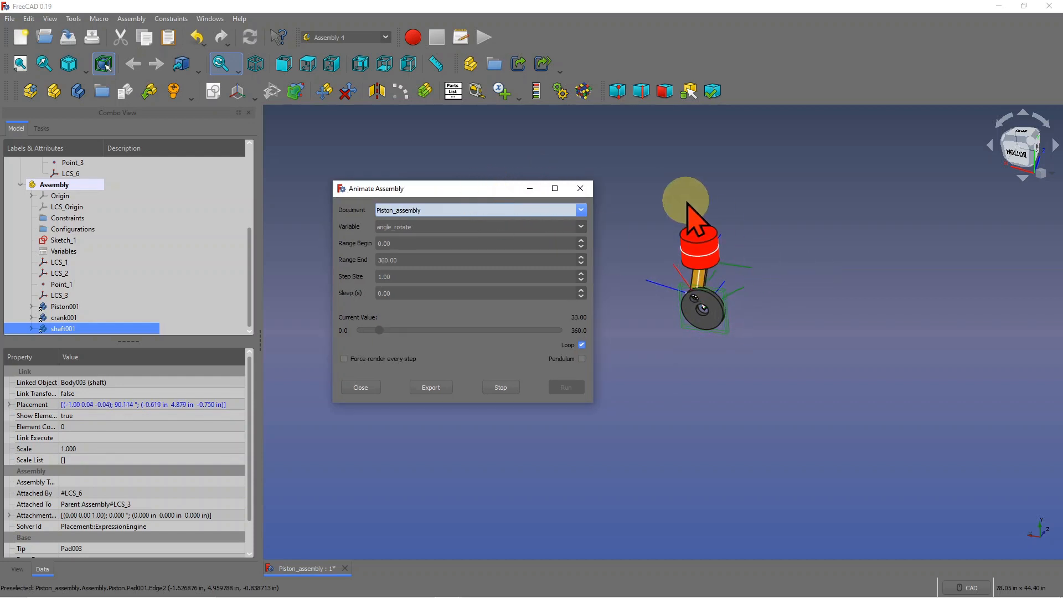
{"action": "scroll", "coordinate": [695, 221], "scroll_direction": "up", "scroll_amount": 2}
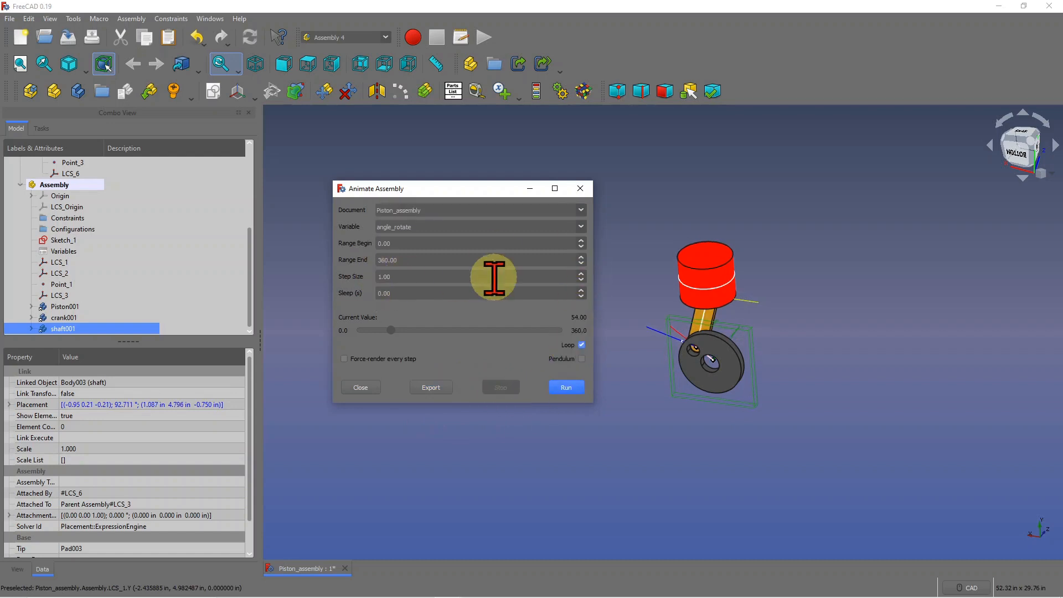
Step: Set the animation's step size to 10 and run it again
{"action": "double_click", "coordinate": [581, 274]}
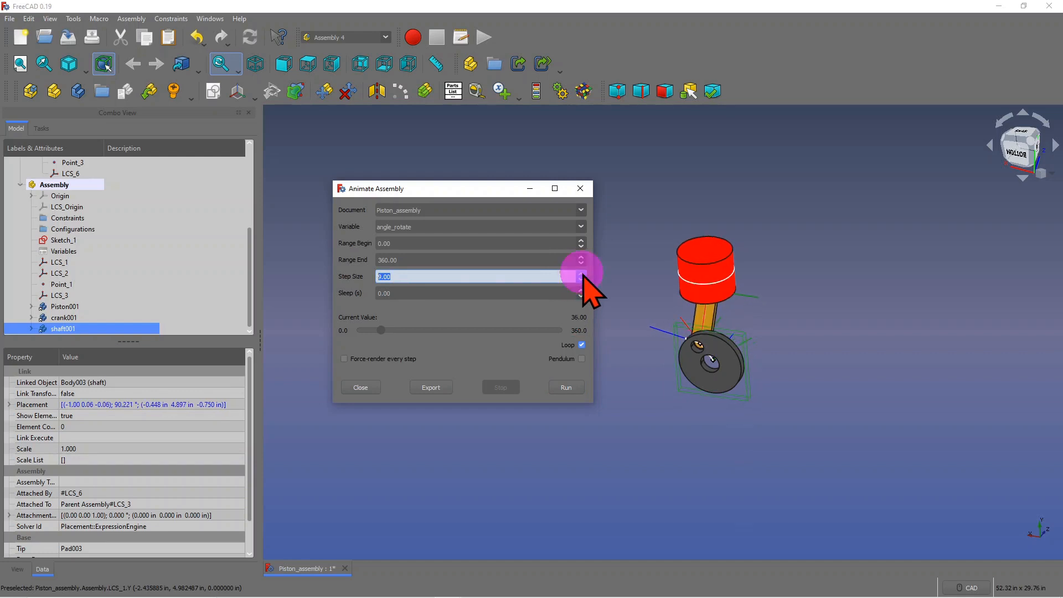
{"action": "left_click", "coordinate": [568, 387]}
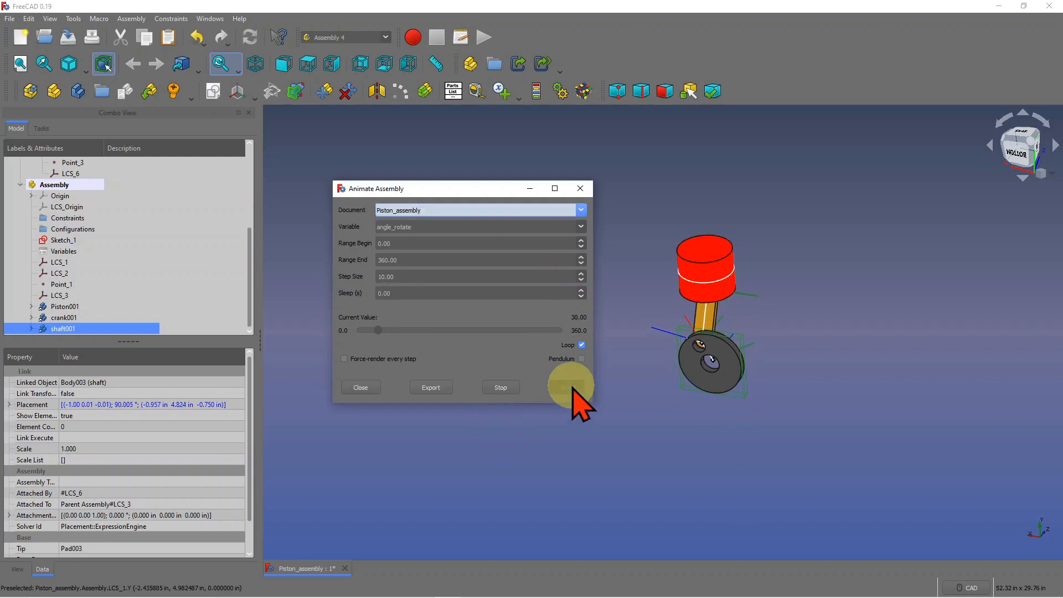